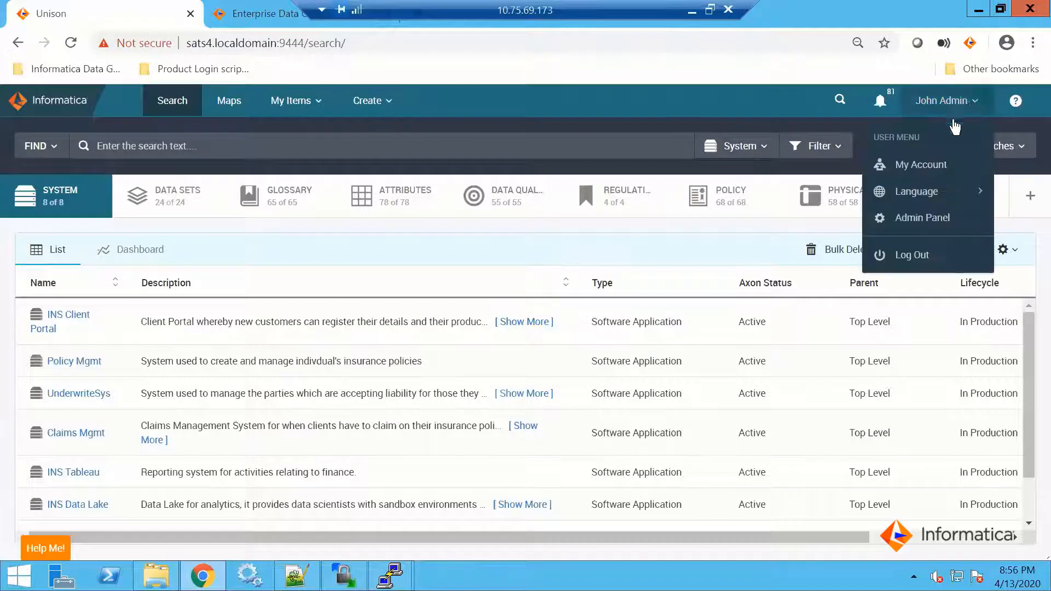
Log out of Axon and browse the bookmarked end-user product interfaces
click(911, 256)
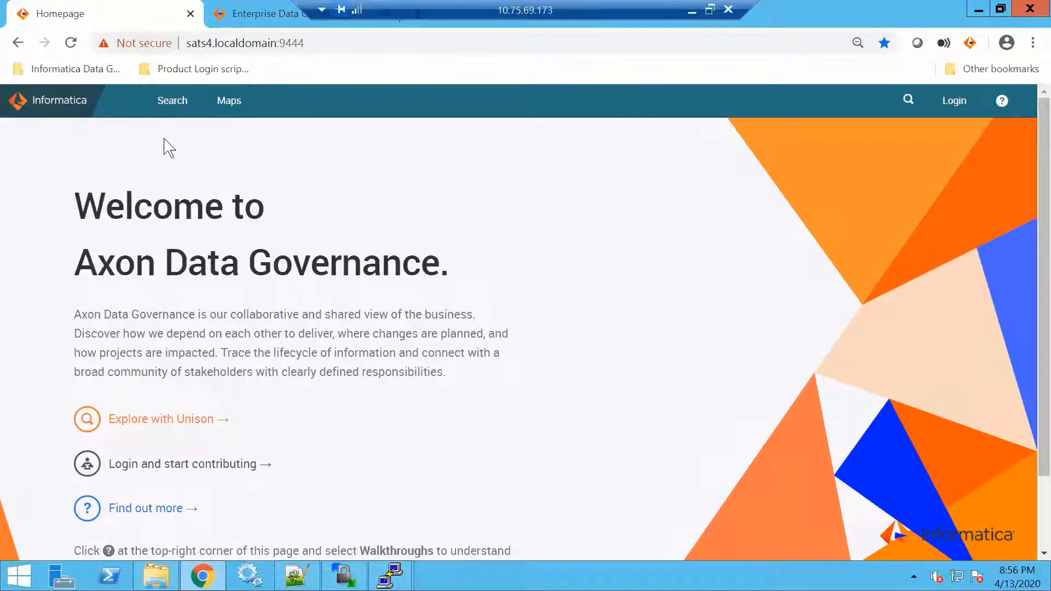
click(129, 76)
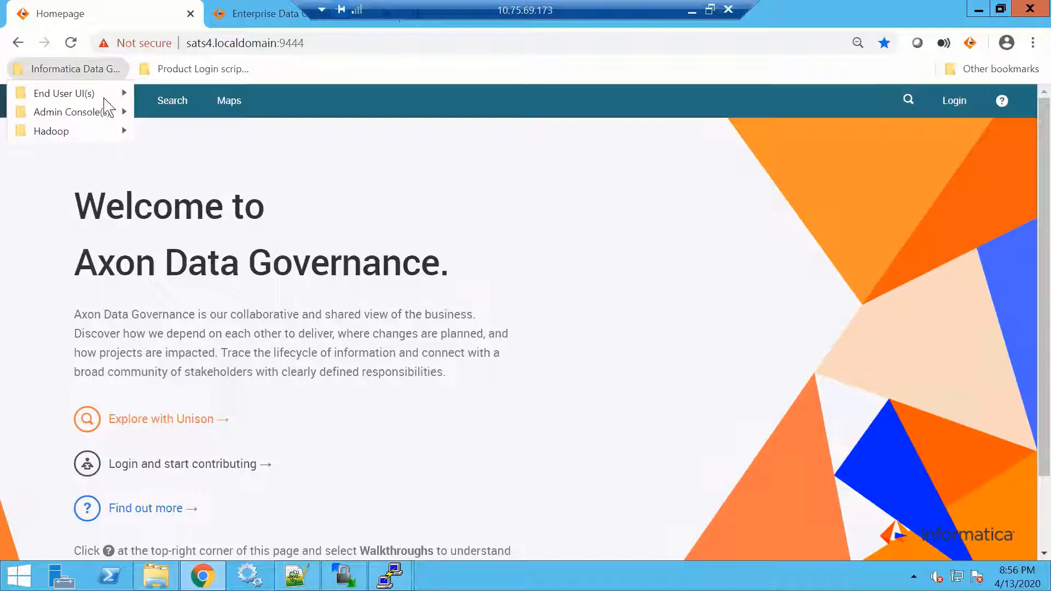
mouse_move(104, 99)
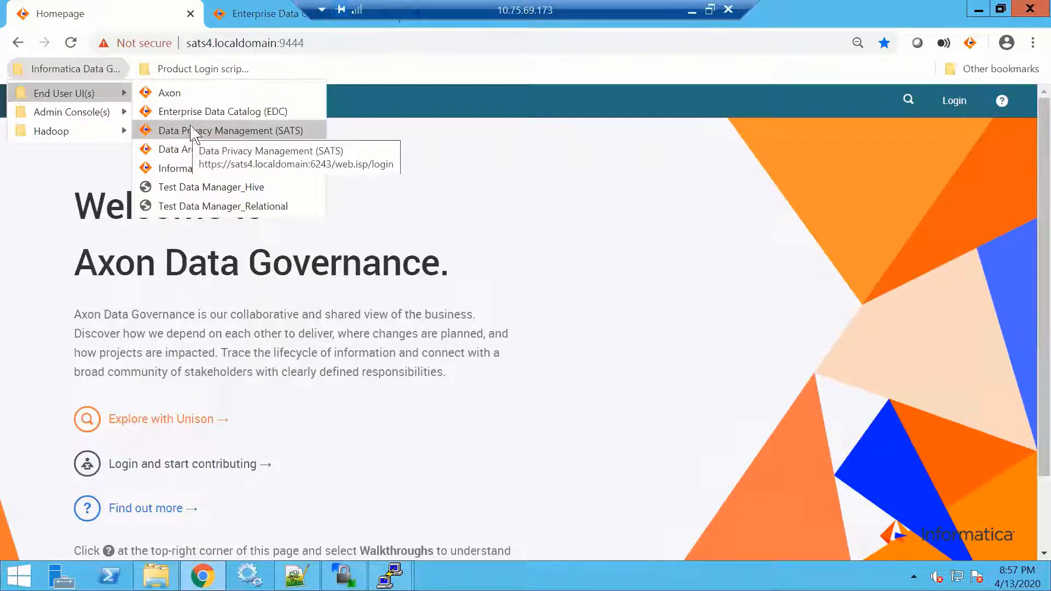
Log back in to Axon as the insurance administrator, supplying the username and password with the saved Insurance Logins script
click(183, 74)
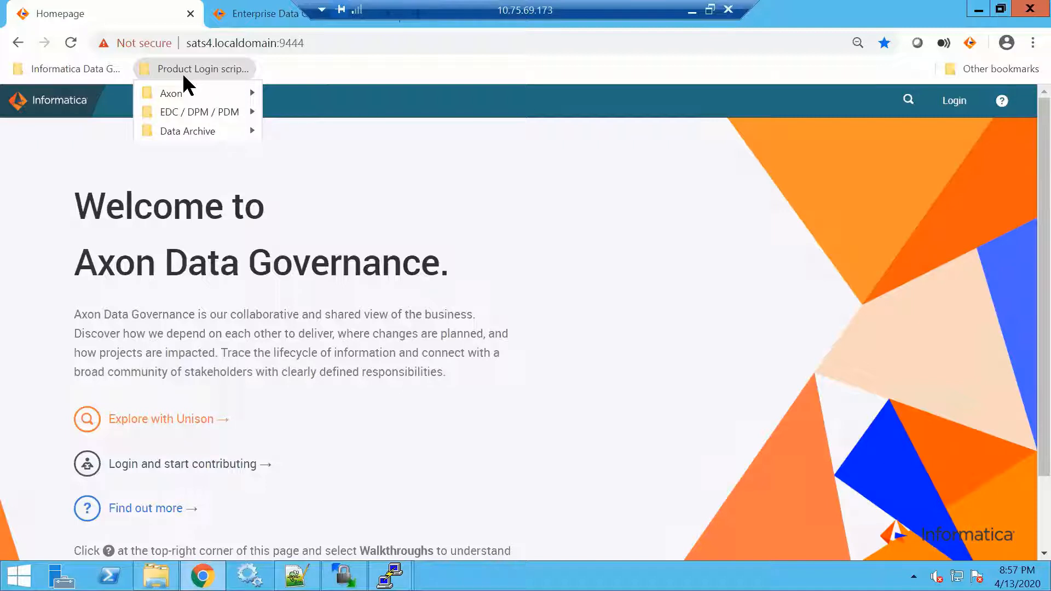
mouse_move(187, 95)
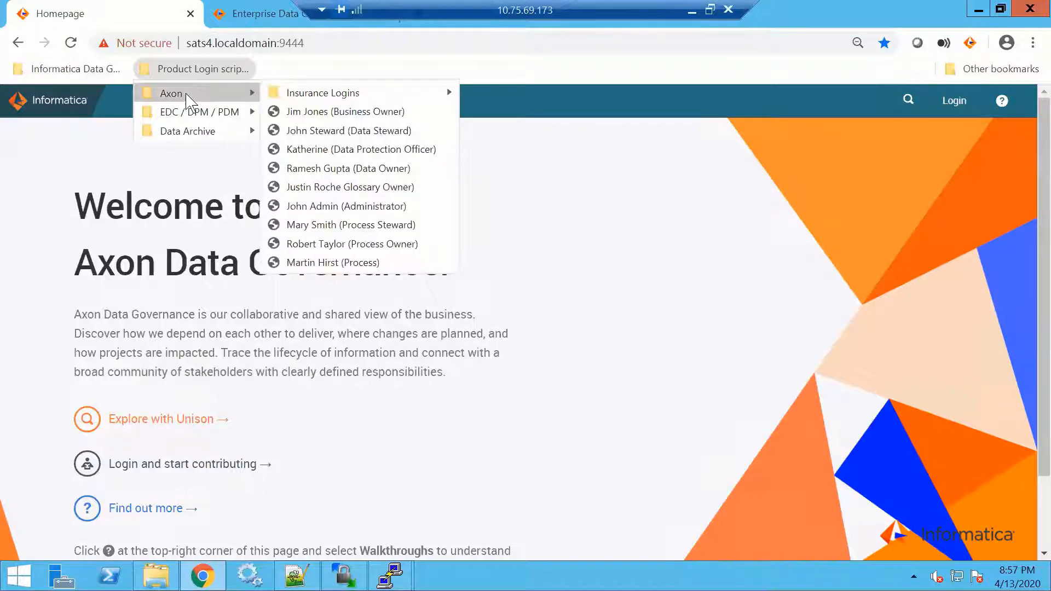
mouse_move(388, 100)
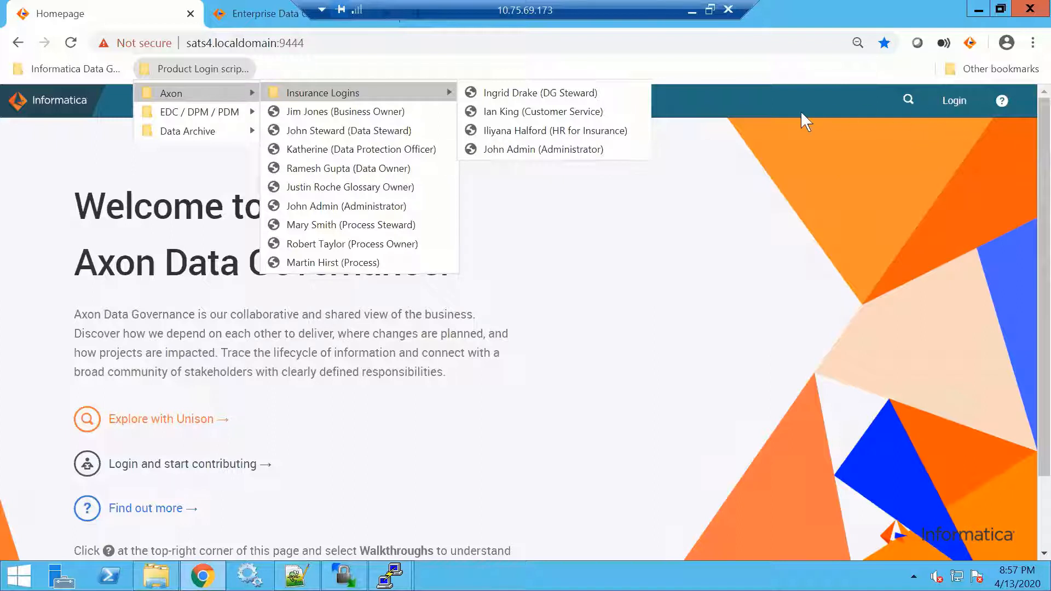
click(547, 149)
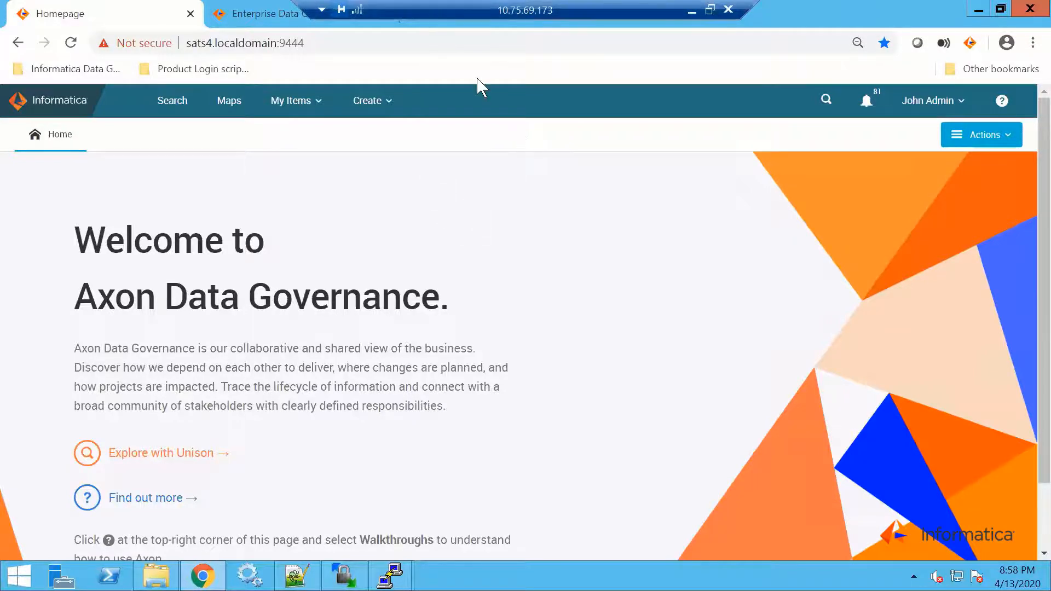
Log in to Enterprise Data Catalog, filling in the username and password with the saved EDC login script
key(ctrl+Tab)
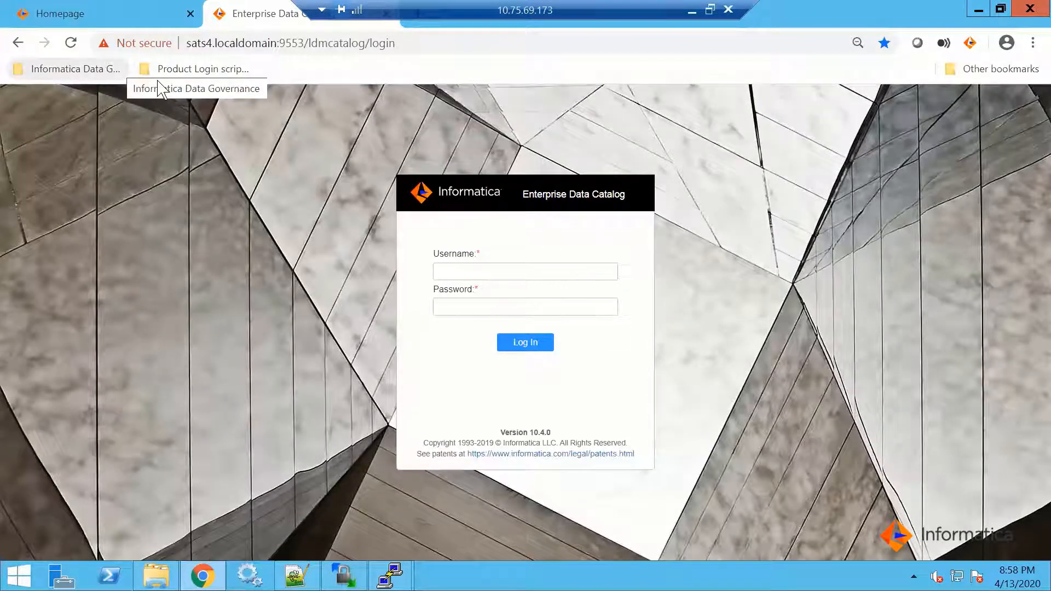
click(109, 70)
mouse_move(122, 90)
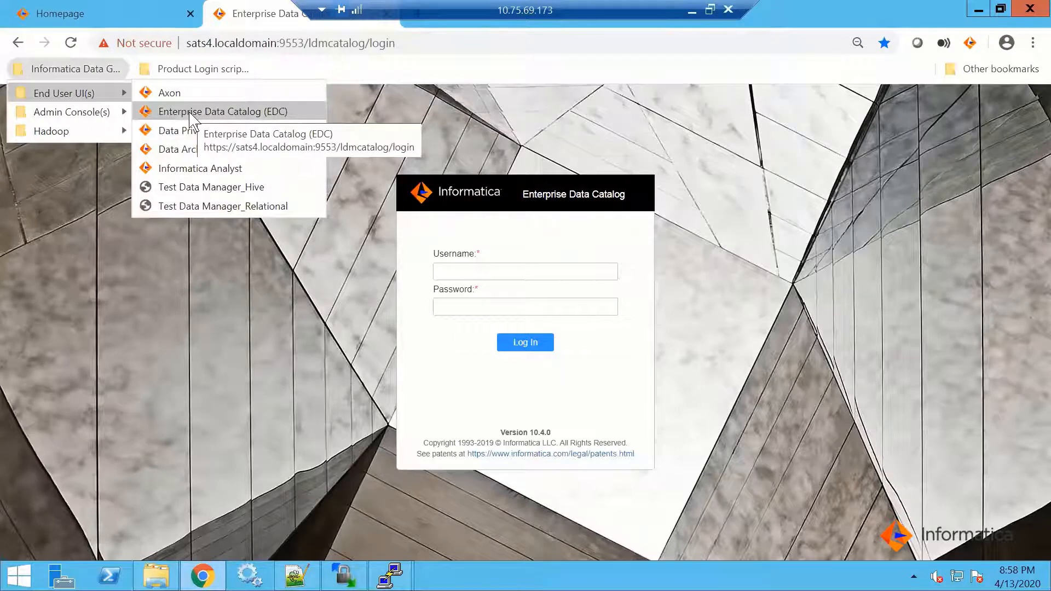
mouse_move(183, 77)
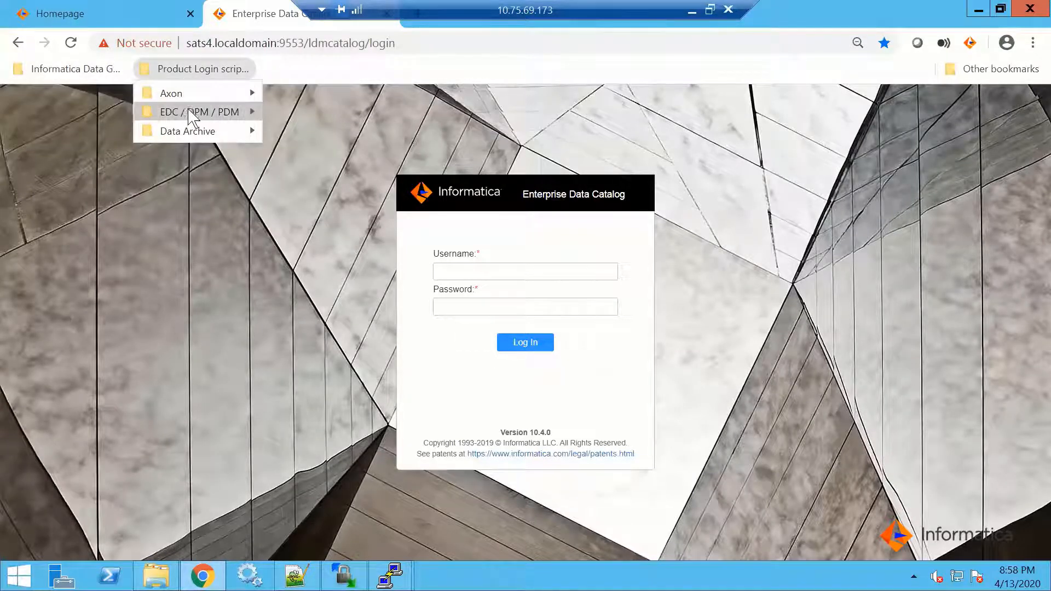
mouse_move(191, 115)
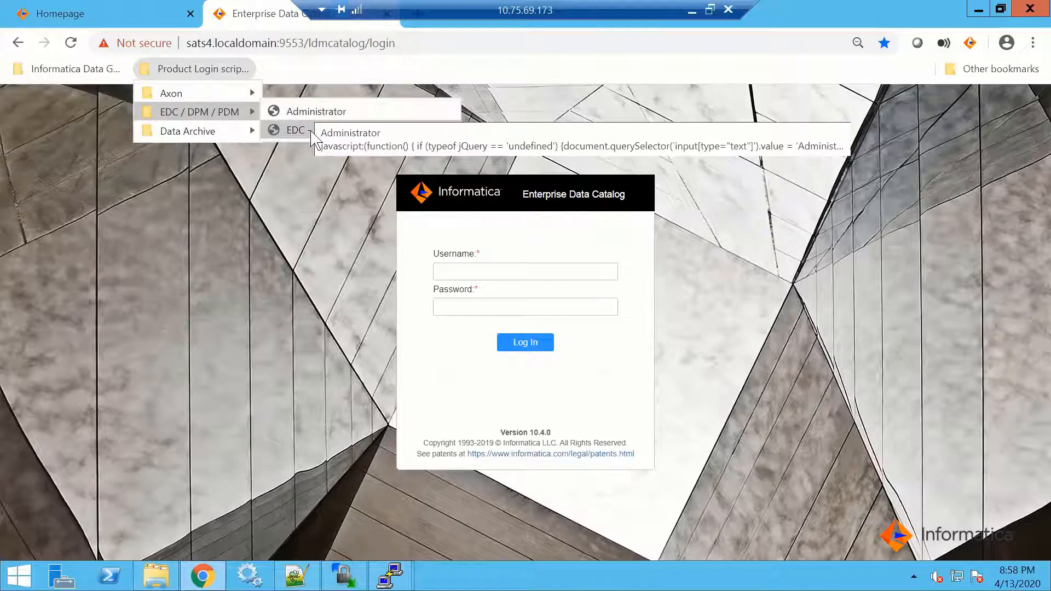
click(310, 132)
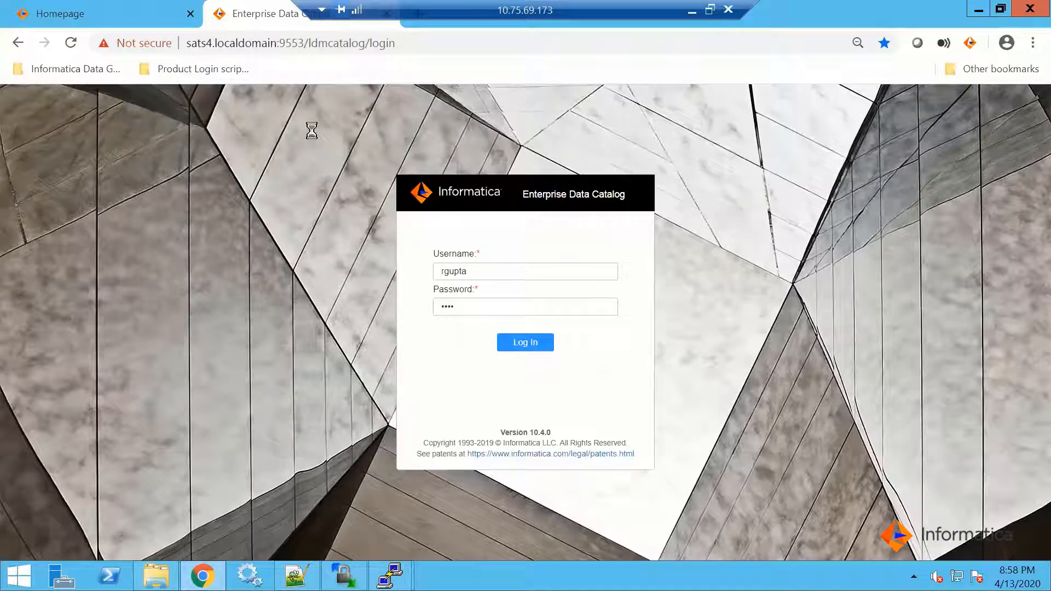
click(521, 342)
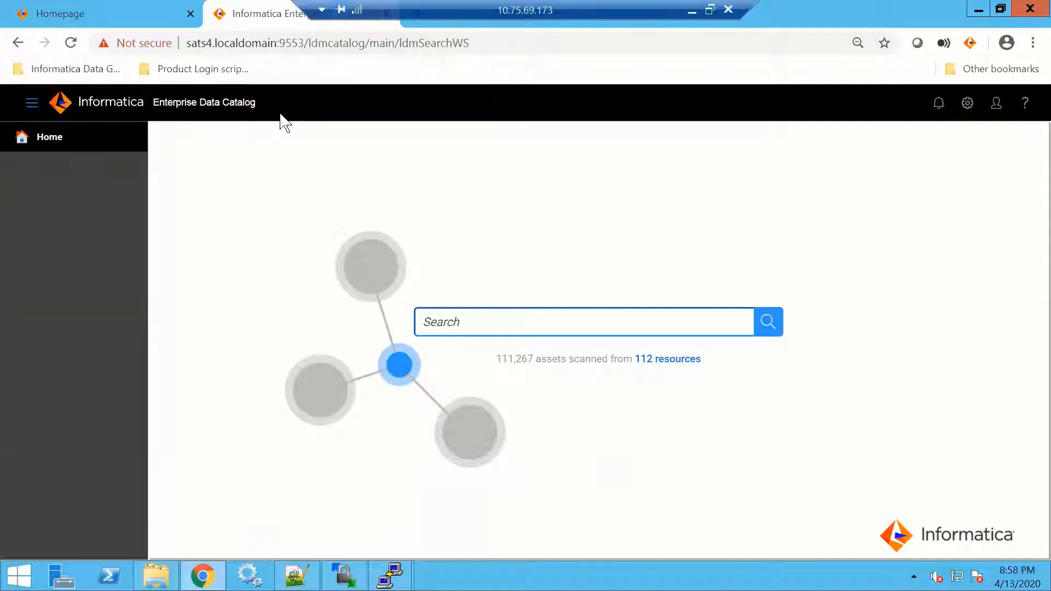
click(104, 14)
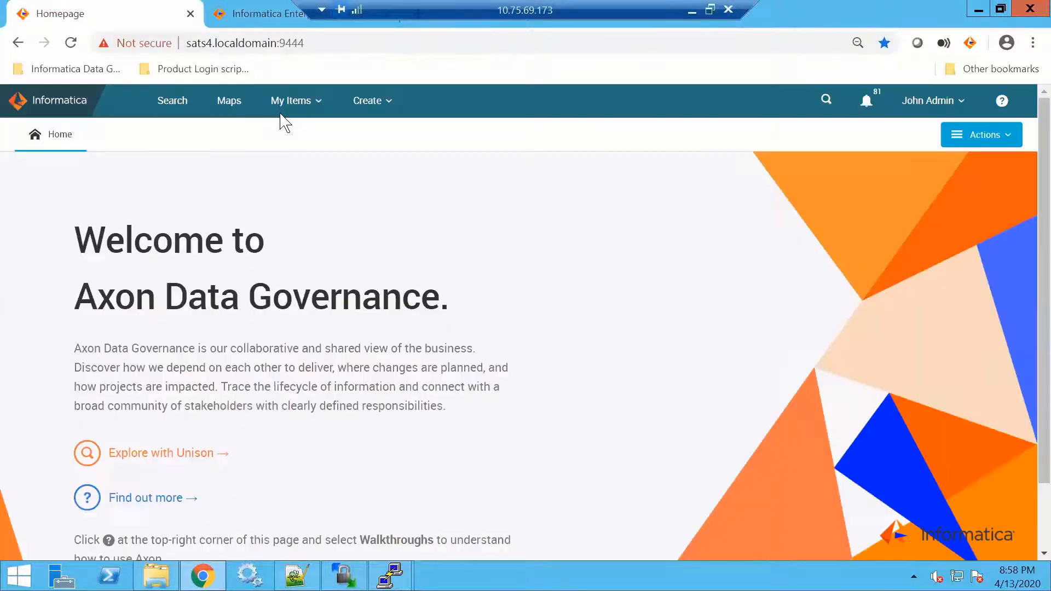
click(98, 77)
mouse_move(115, 112)
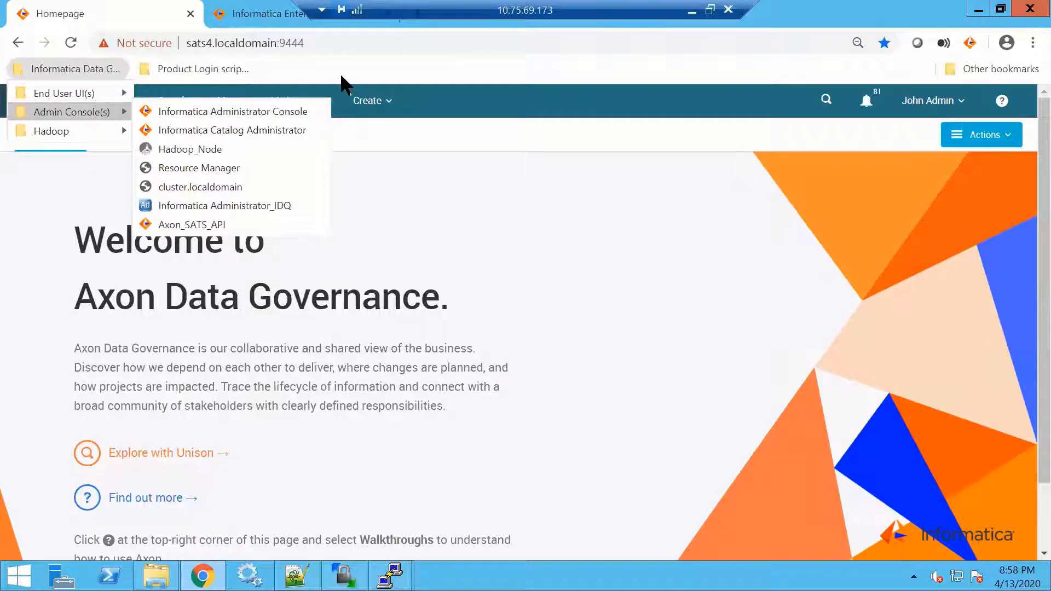
click(418, 87)
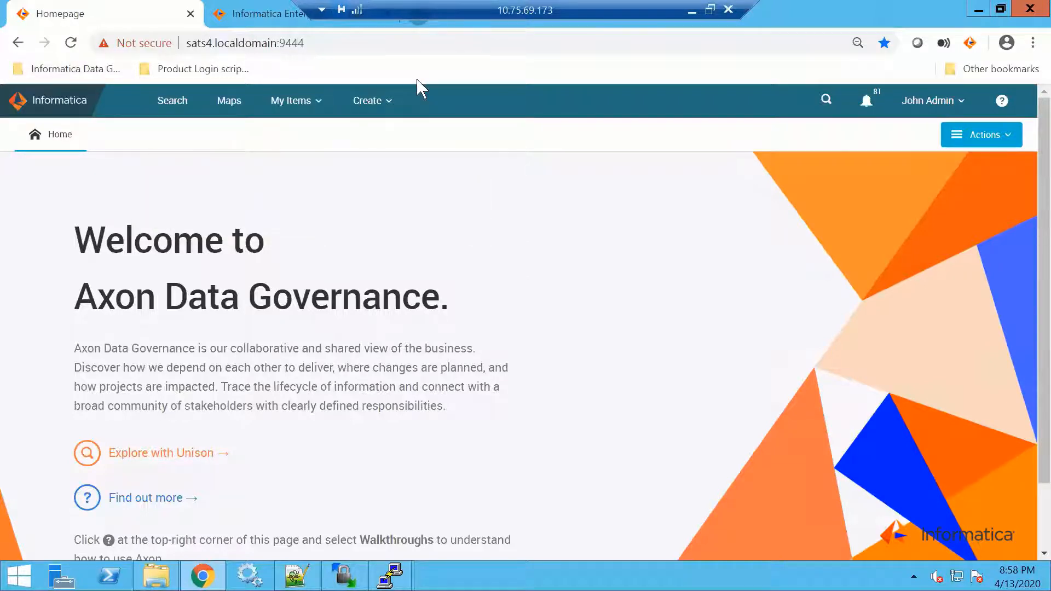
Open the bookmarked Informatica Administrator Console in a new browser tab
key(ctrl+t)
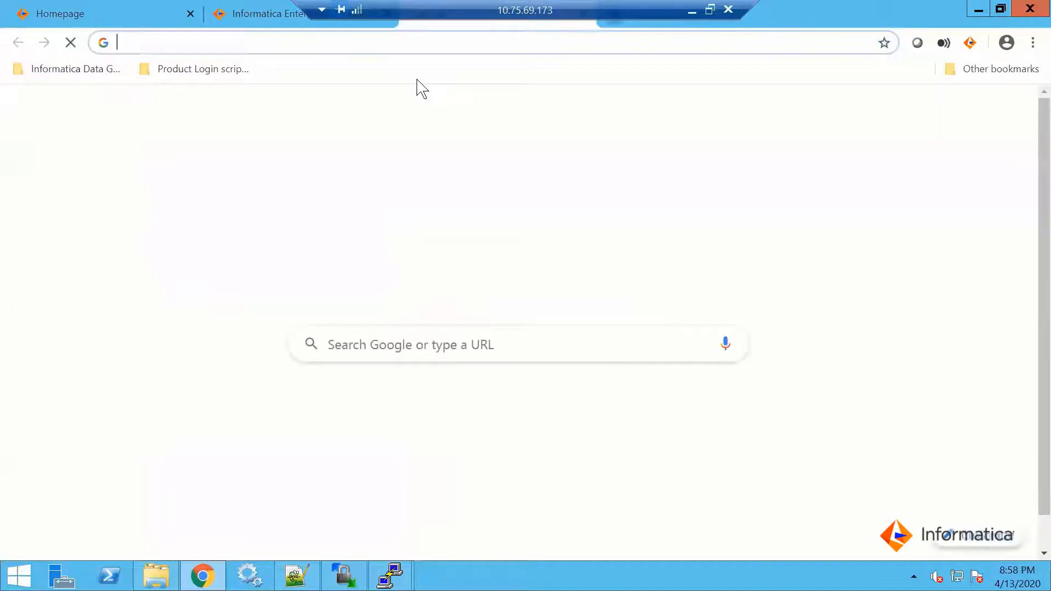
click(76, 72)
mouse_move(71, 112)
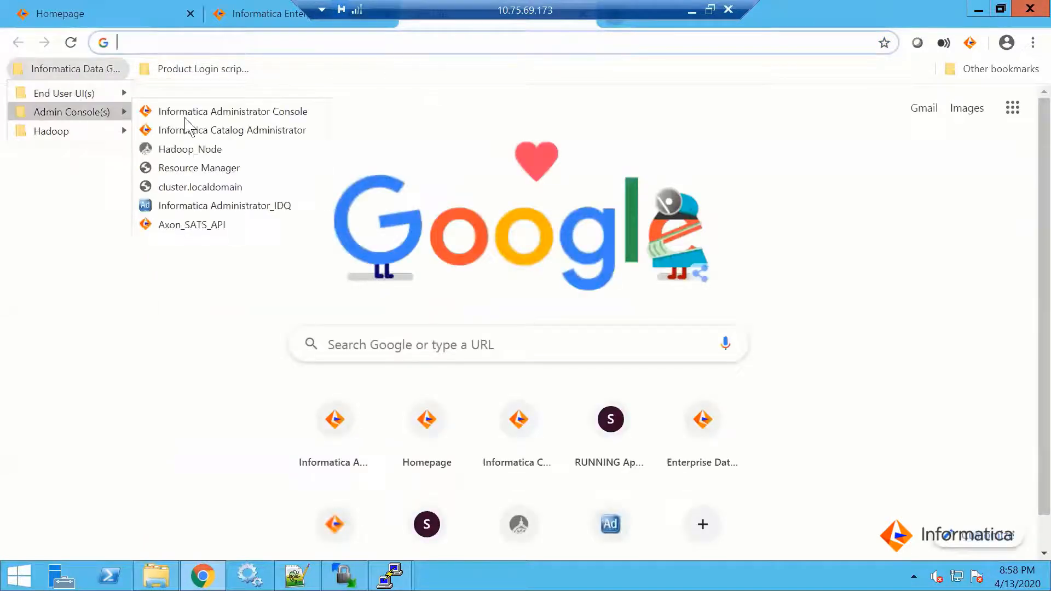
click(208, 112)
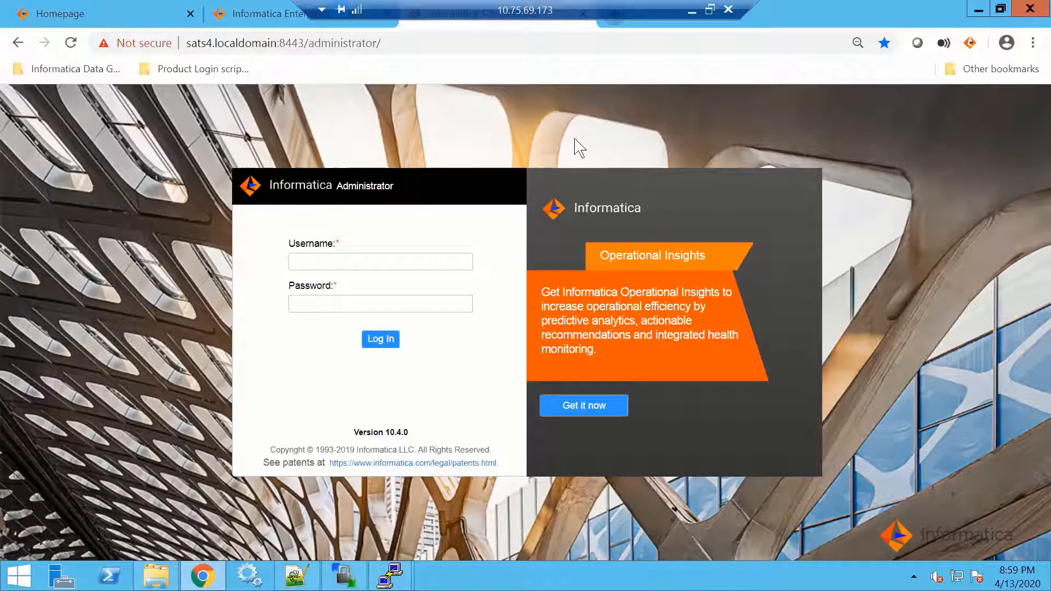
Log in to Informatica Administrator, filling in the Administrator username and password with the saved EDC / DPM / PDM login script
click(198, 77)
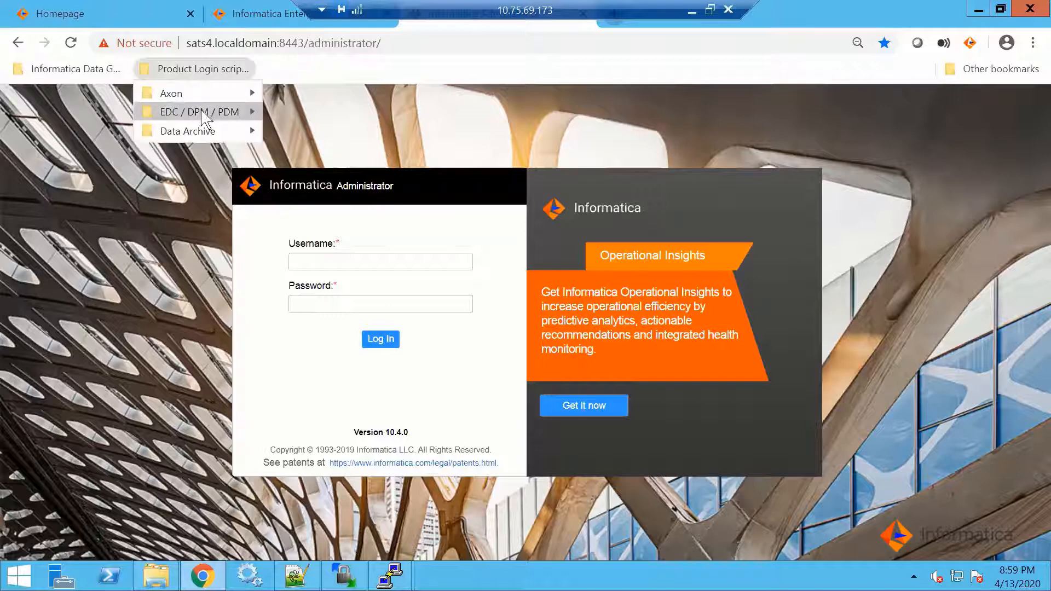
mouse_move(202, 112)
click(305, 113)
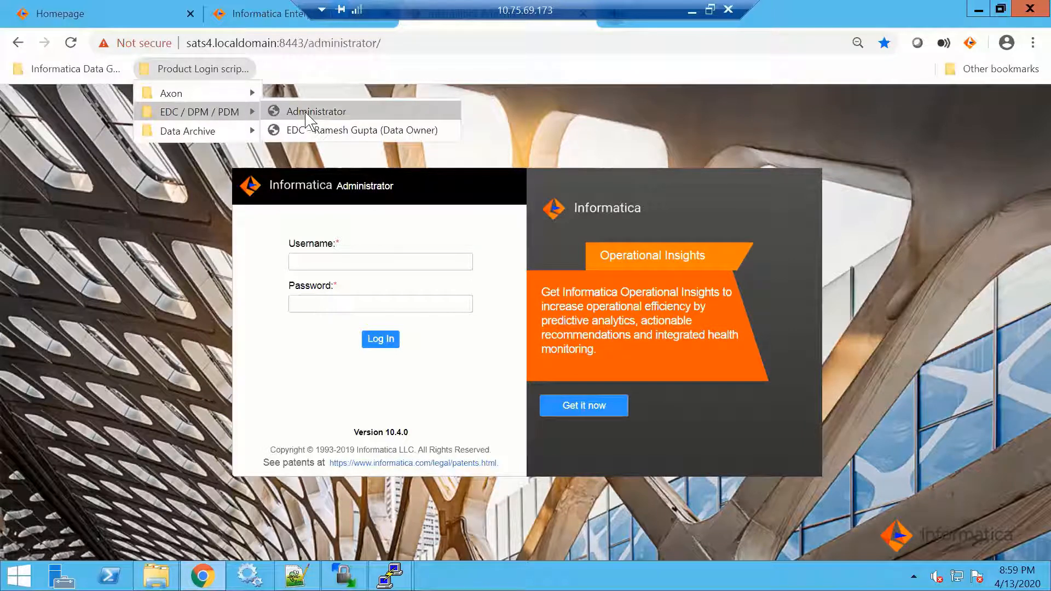
click(387, 345)
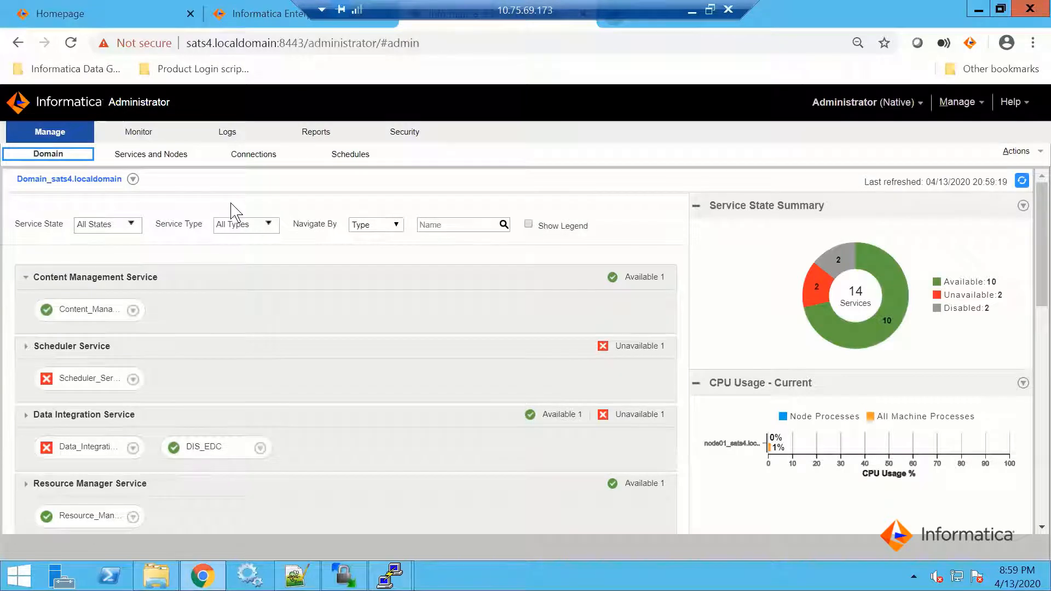
Recycle Data_Integration_Service in Complete mode with the recycle type Planned
click(133, 448)
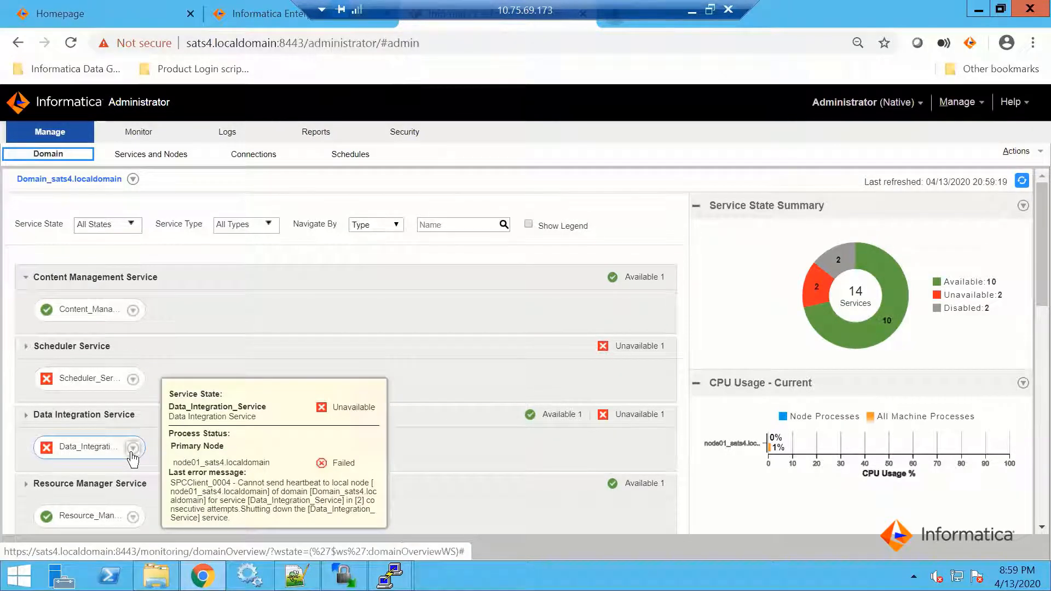
click(132, 449)
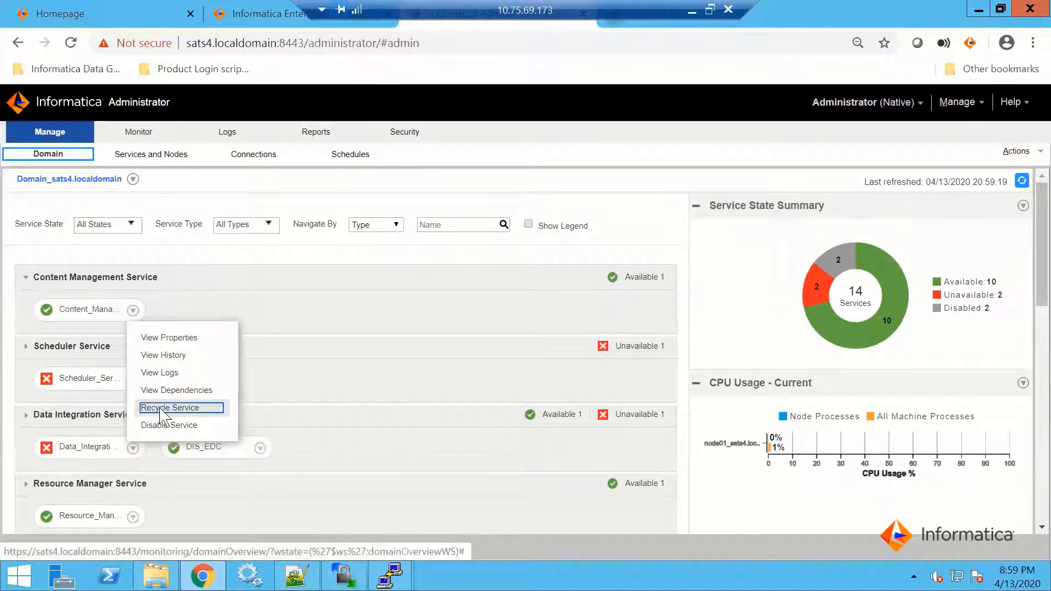
click(159, 410)
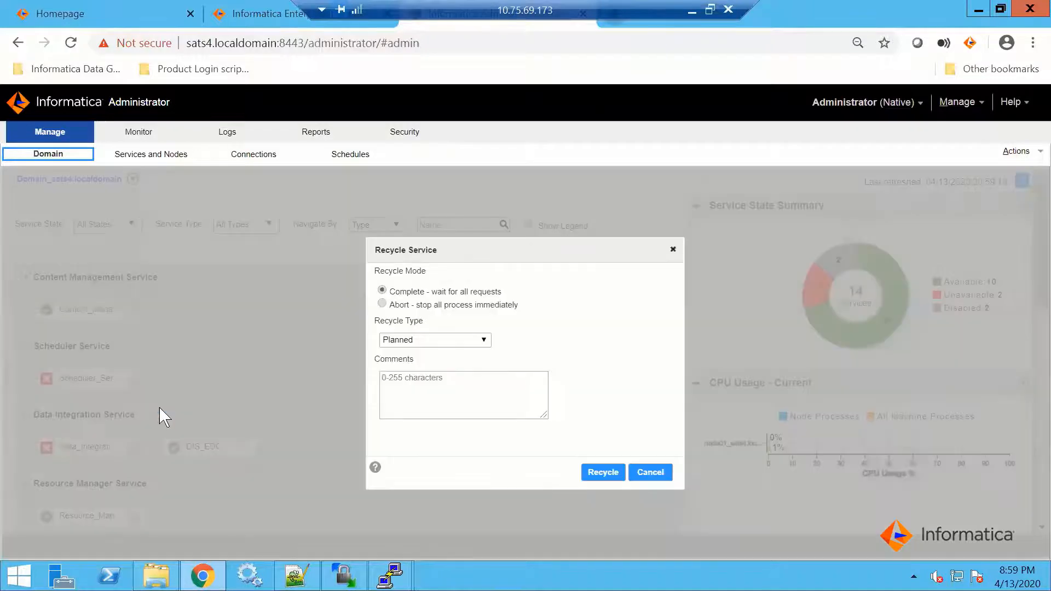
click(617, 471)
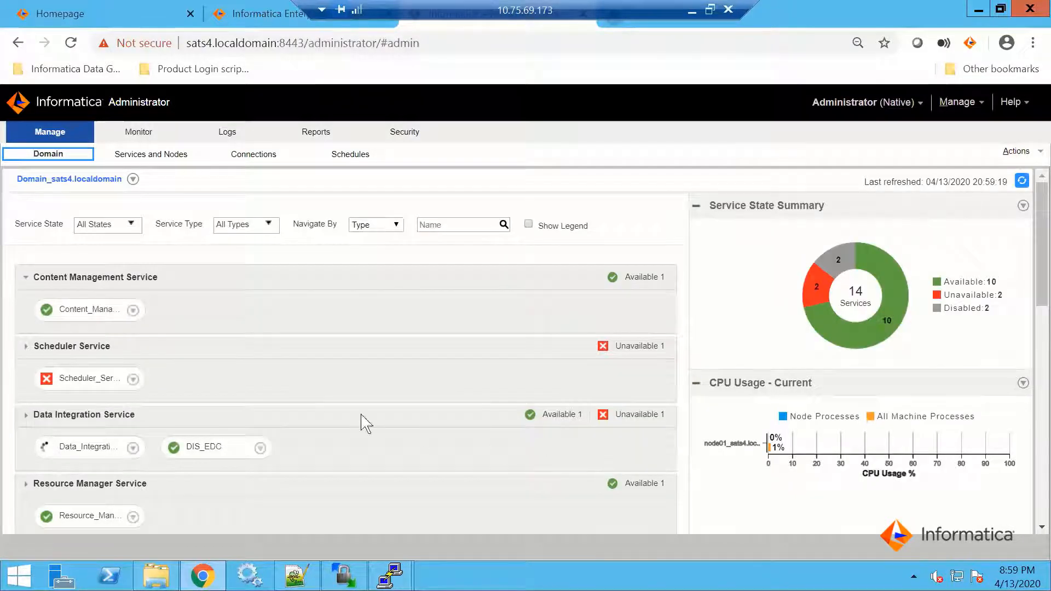
Recycle Scheduler_Service in Complete mode with the recycle type Planned, and dismiss the service state notification
click(133, 379)
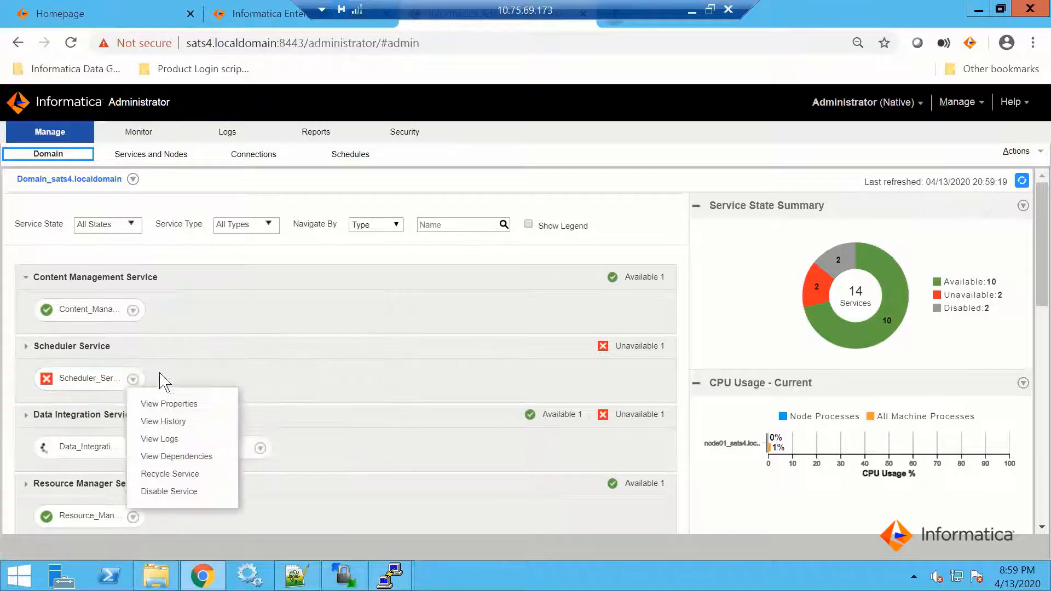
click(170, 474)
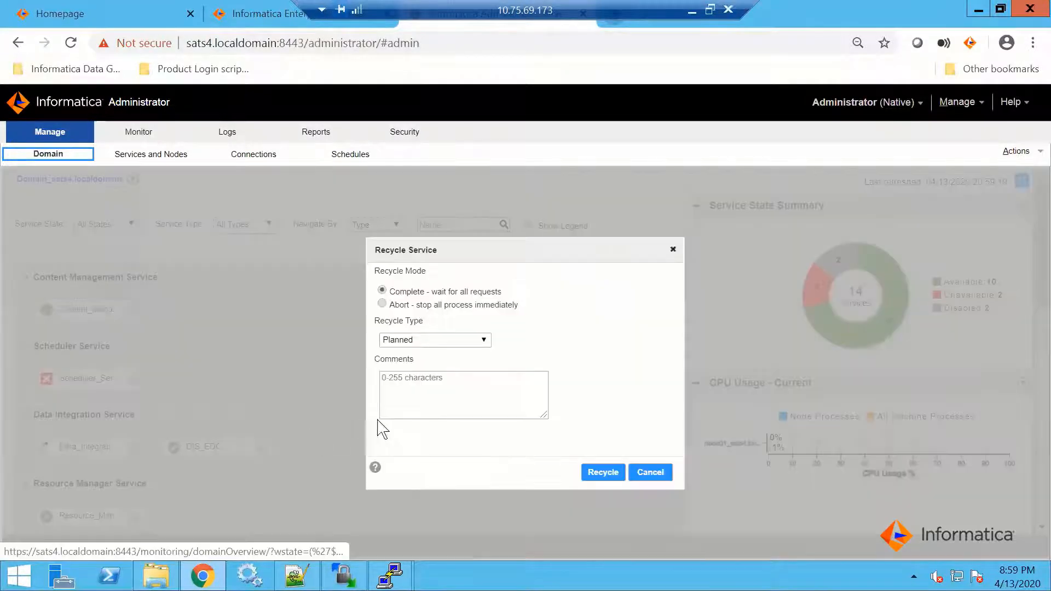
click(598, 472)
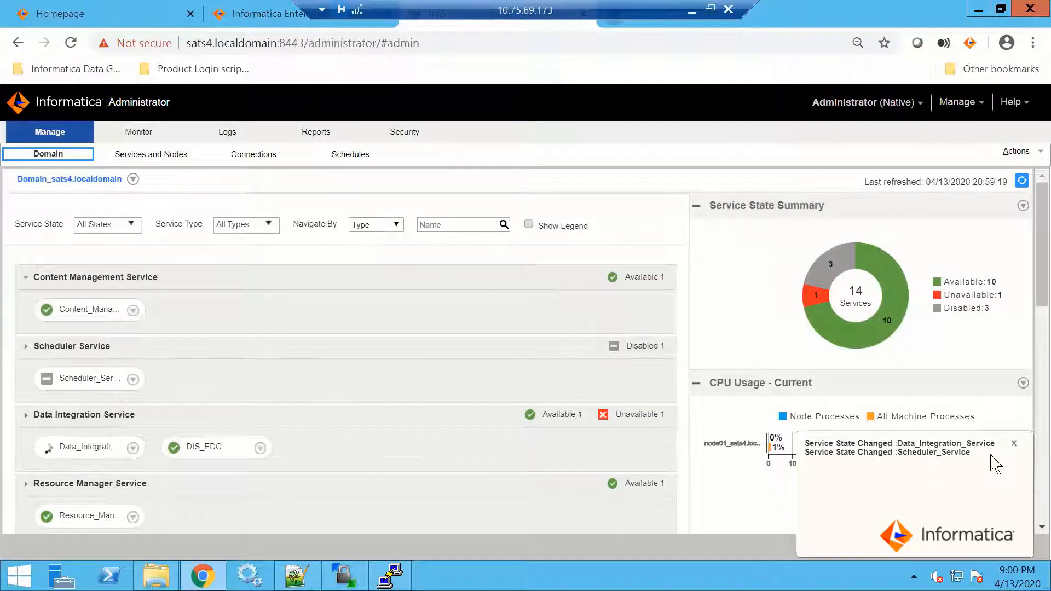
click(1014, 444)
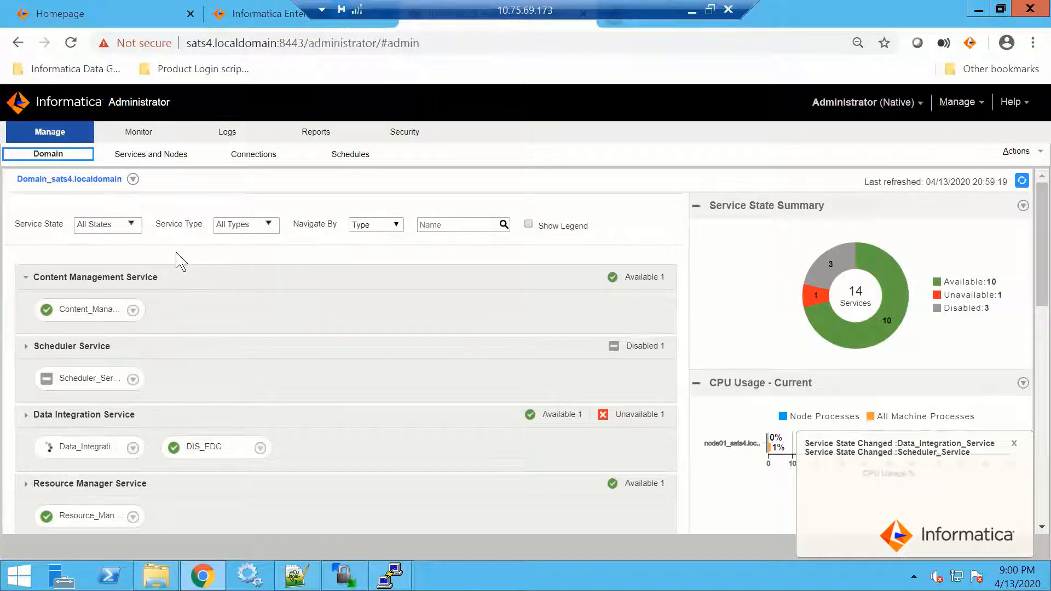
Open Services and Nodes, and examine the data governance, Hadoop node and Windows VM entries of the hosts file in Notepad++
click(160, 158)
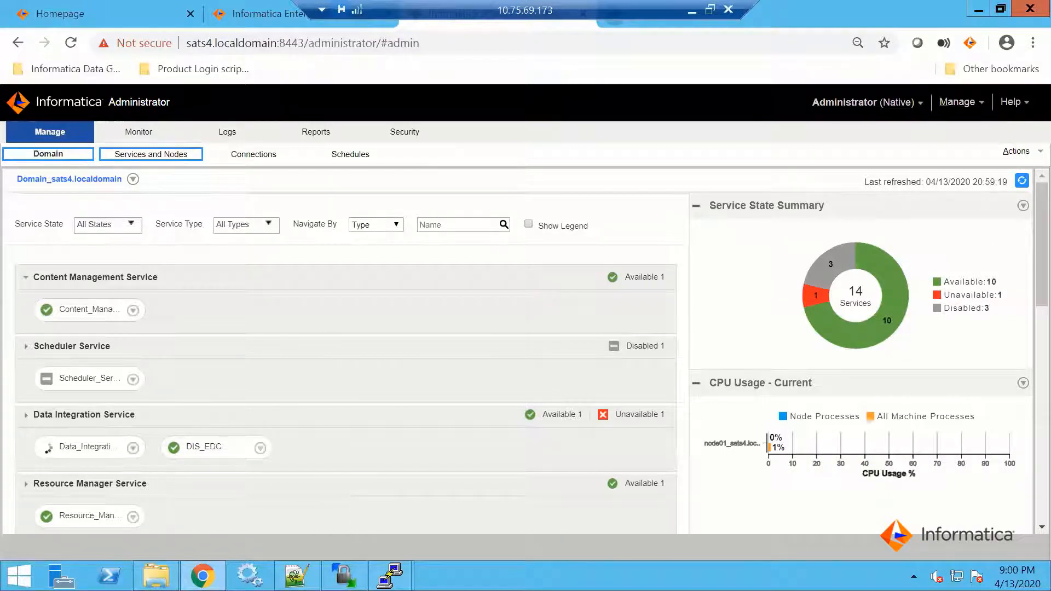
click(299, 542)
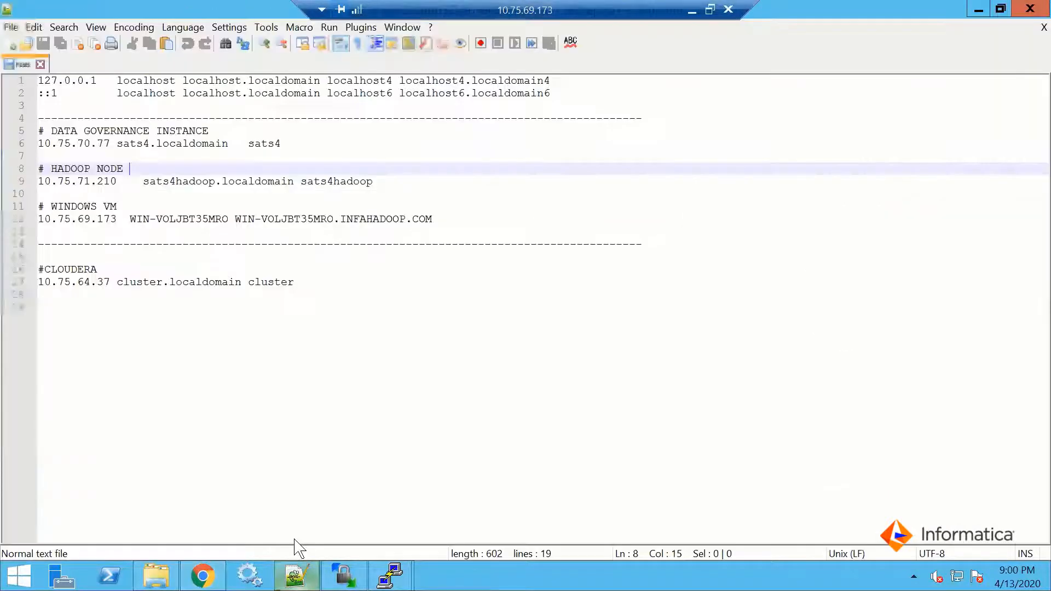
click(240, 370)
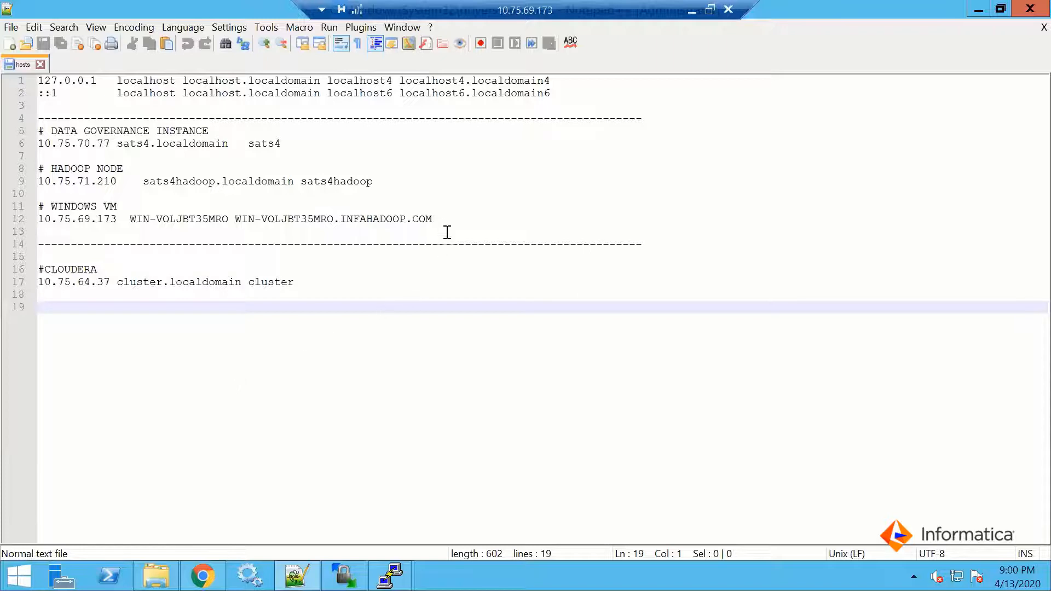
click(444, 214)
drag(373, 212, 19, 126)
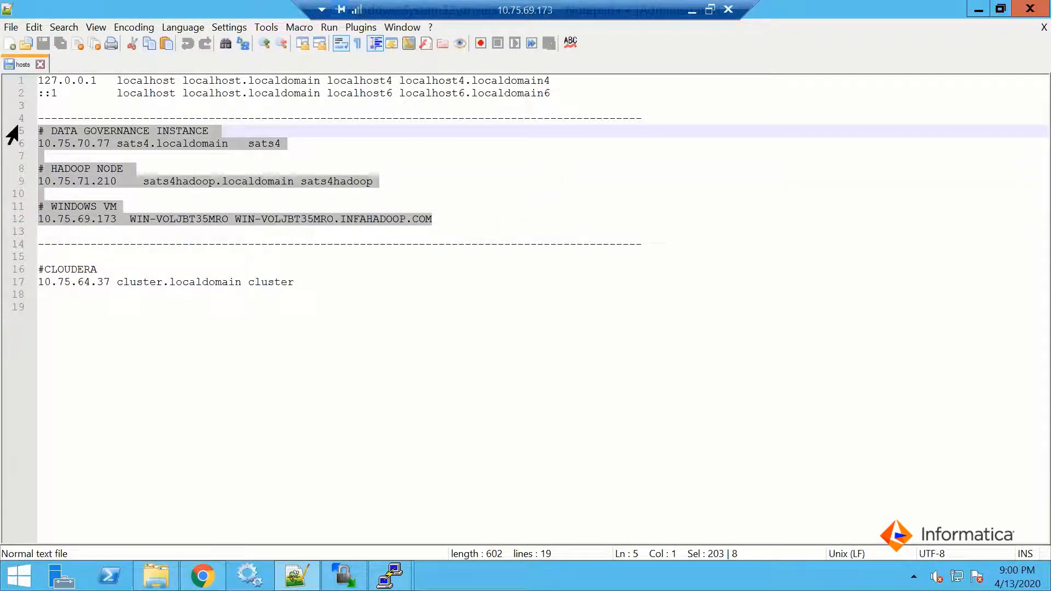
click(299, 157)
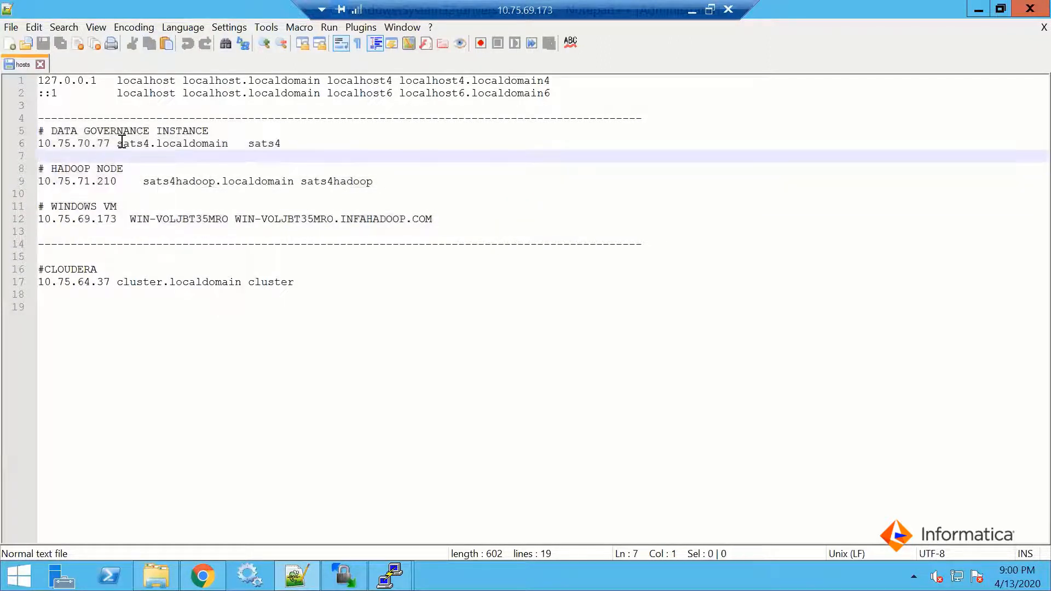
Highlight the data governance instance's IP address in the hosts file, and switch to the DATA GOVERNANCE & PRIVACY session in WinSCP
drag(109, 144, 39, 142)
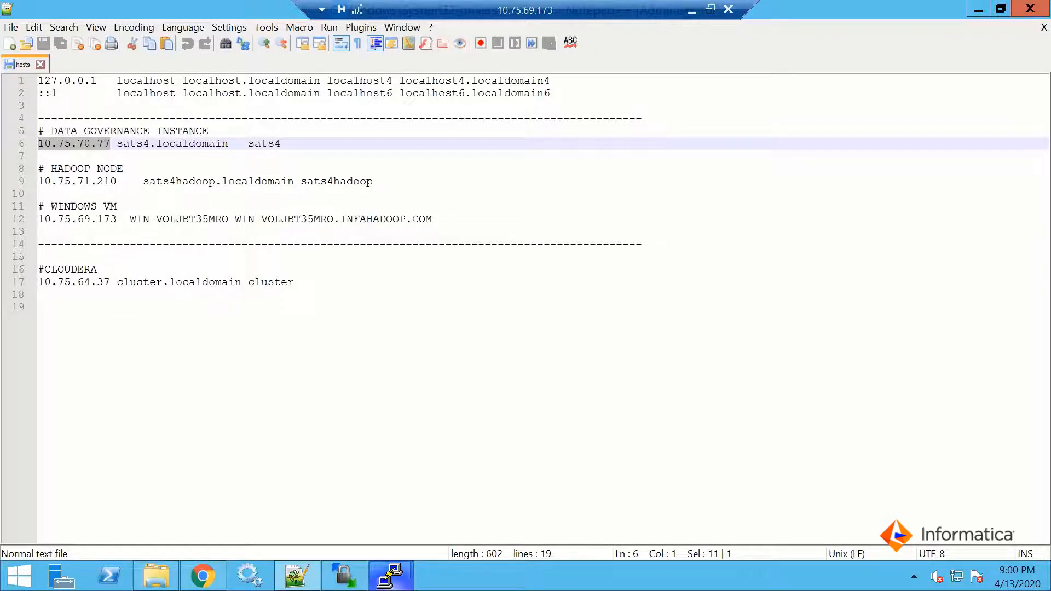
click(391, 576)
click(981, 9)
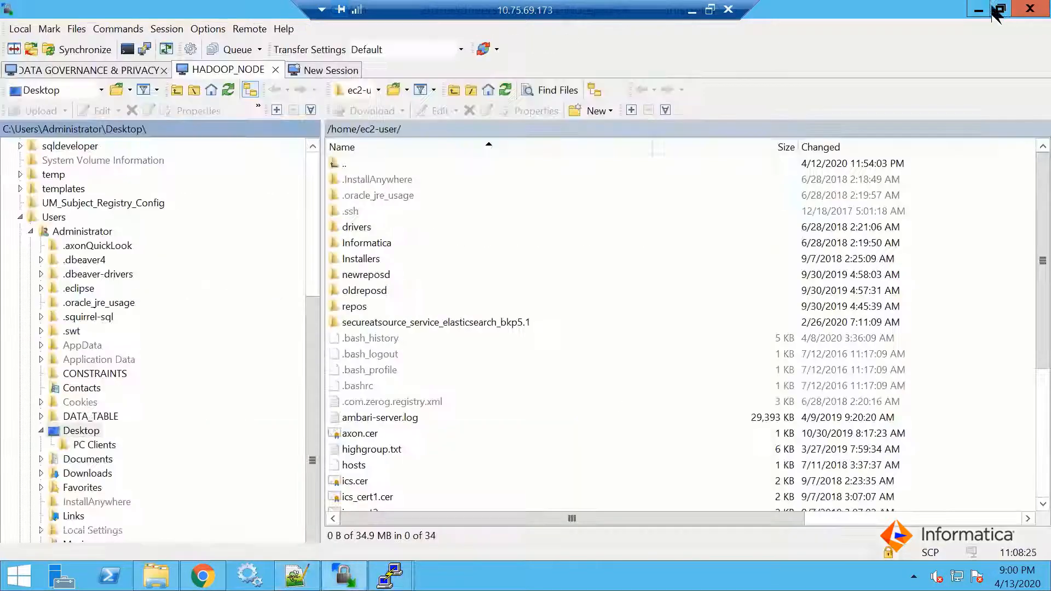
click(83, 77)
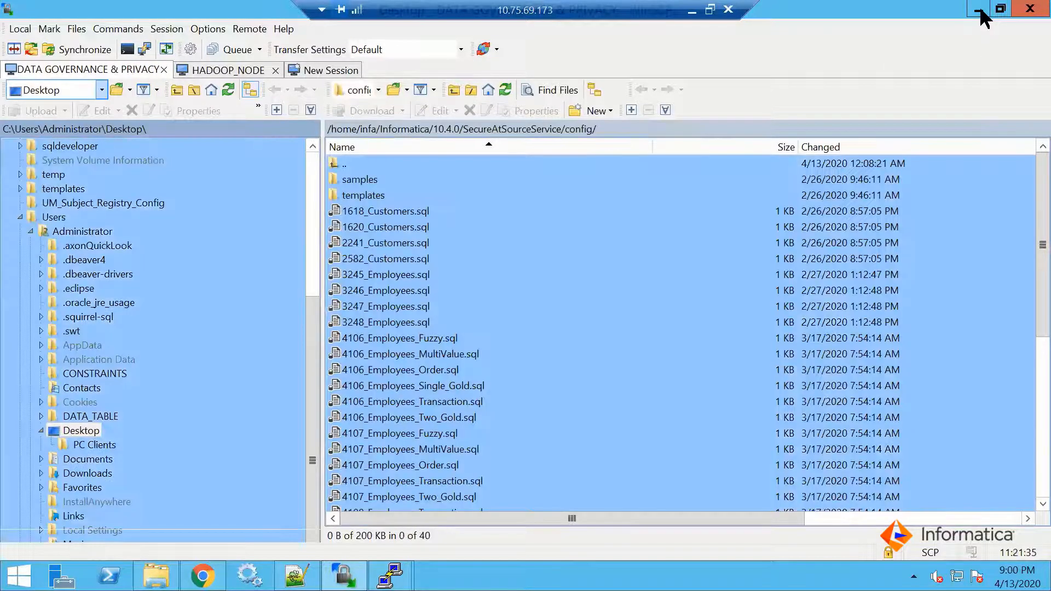
Minimize the open windows and start a new WinSCP window from the desktop to view the saved DATA GOVERNANCE & PRIVACY site
click(978, 10)
click(979, 10)
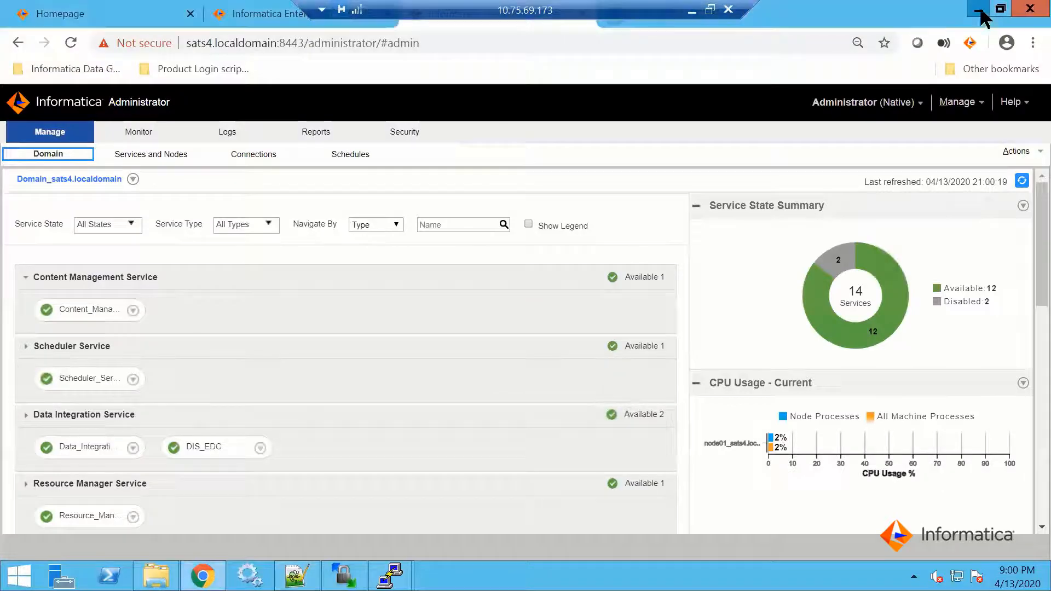
click(979, 12)
double_click(100, 116)
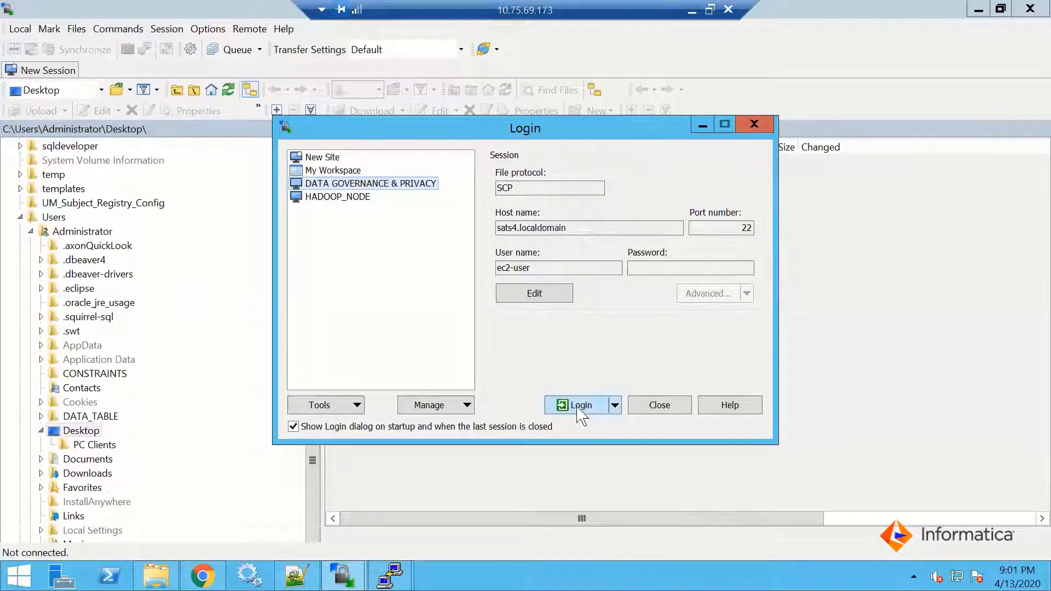
View the hosts file in the root@sats4 PuTTY terminal, and highlight the Windows VM entry of the hosts file in Notepad++
mouse_move(390, 575)
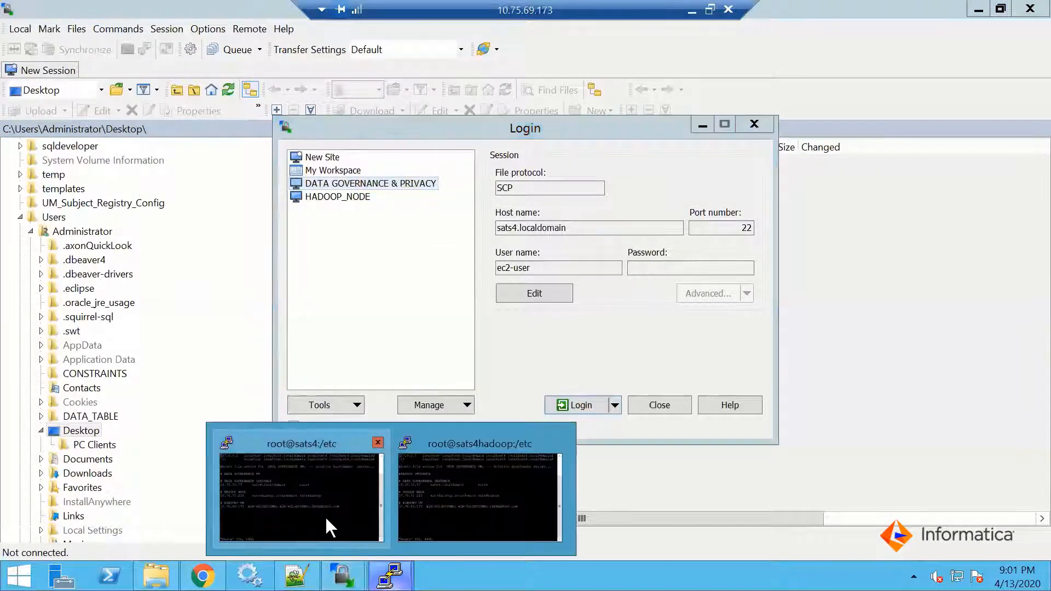
click(324, 514)
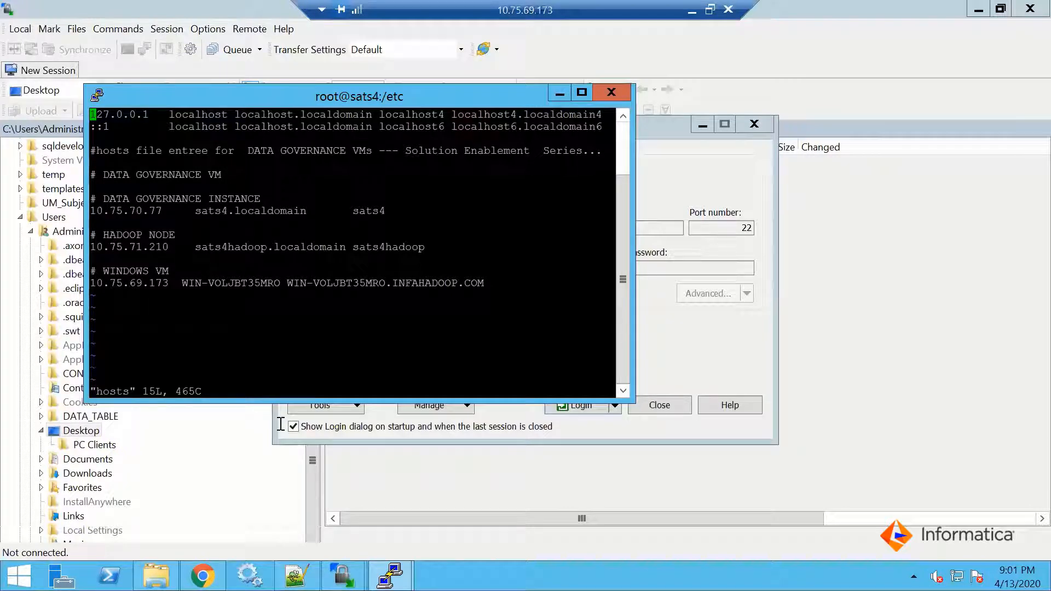
click(296, 575)
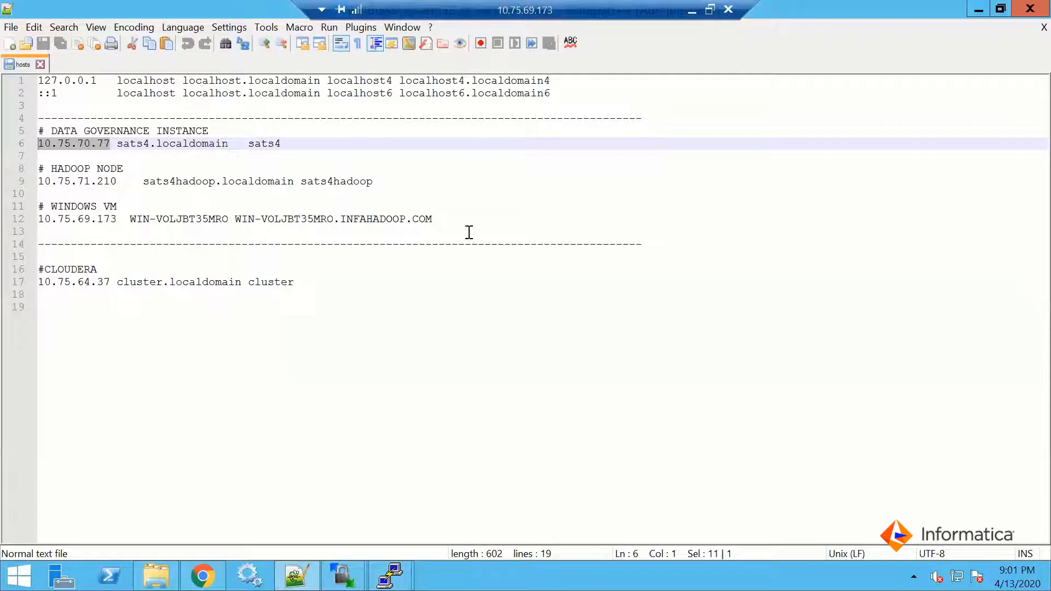
drag(432, 219, 219, 208)
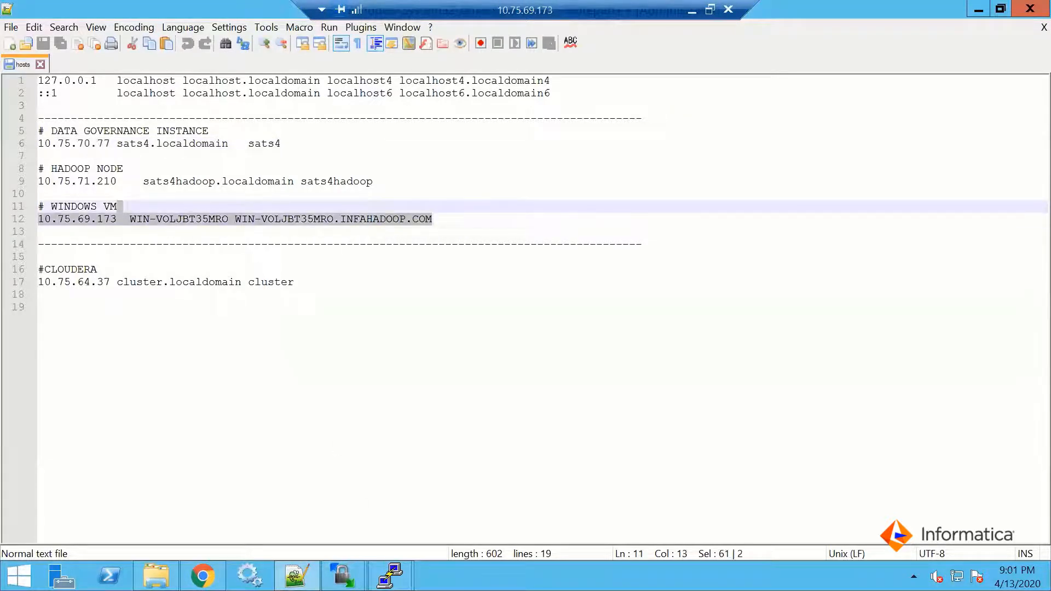
Arrange the root@sats4 and root@sats4hadoop PuTTY terminals so both are readable, and highlight the three host entries on the Hadoop node
mouse_move(391, 576)
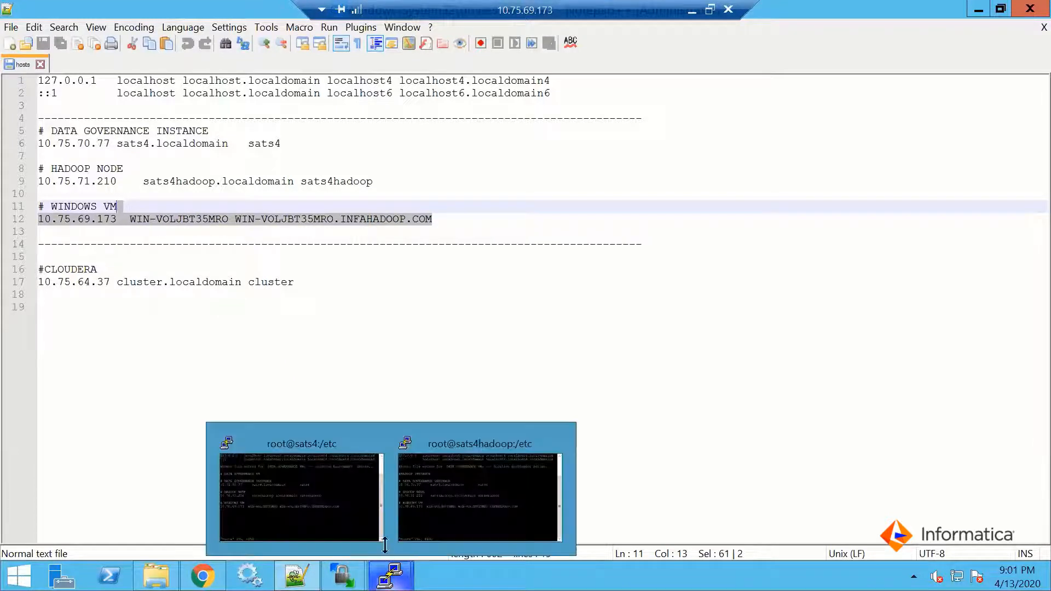
click(351, 521)
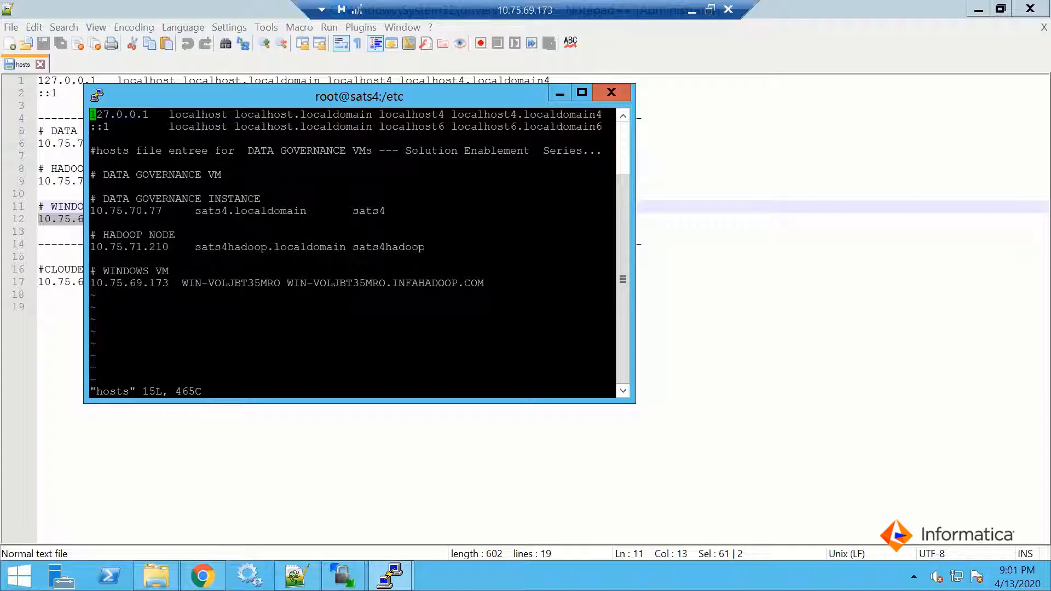
drag(475, 98, 635, 109)
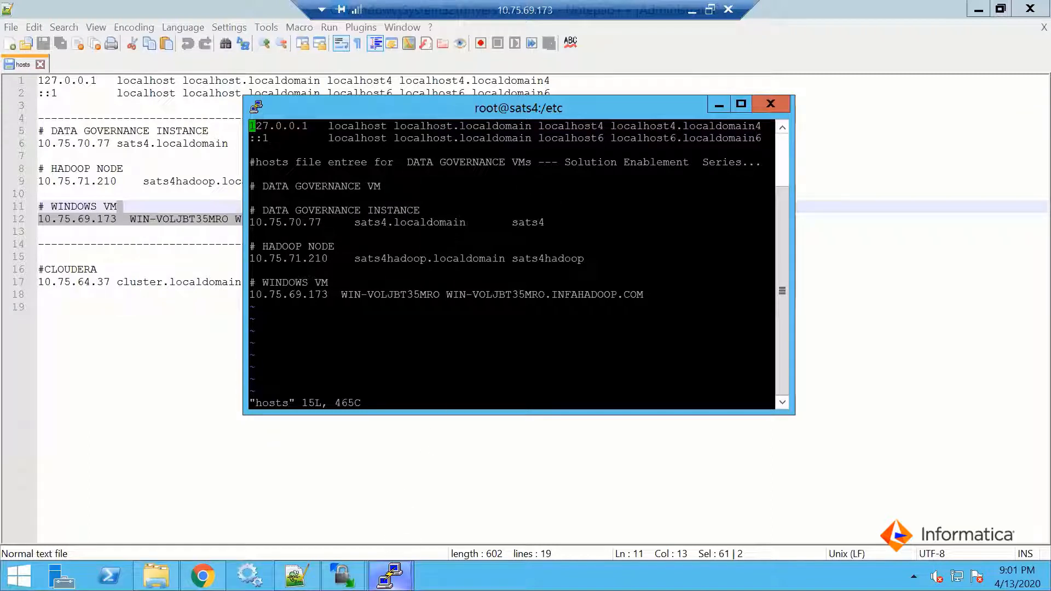
mouse_move(390, 575)
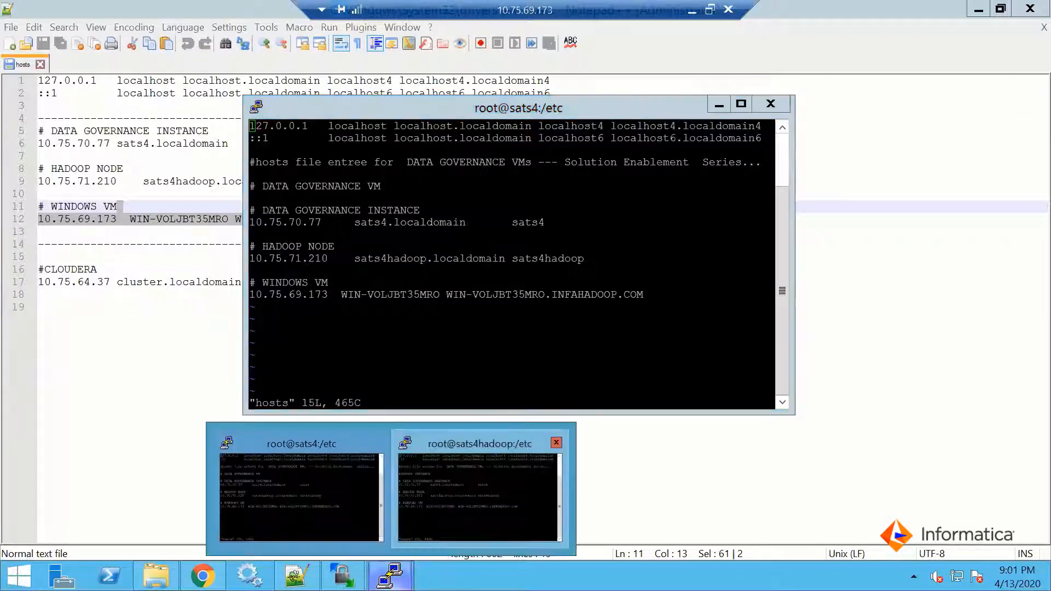
click(454, 504)
drag(481, 117, 822, 230)
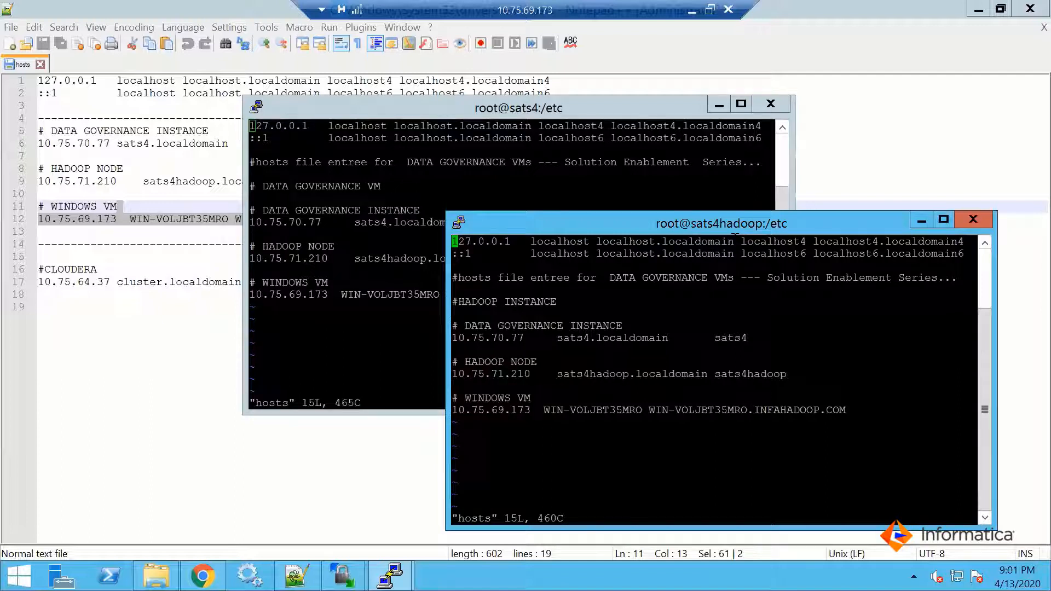
drag(846, 411, 452, 314)
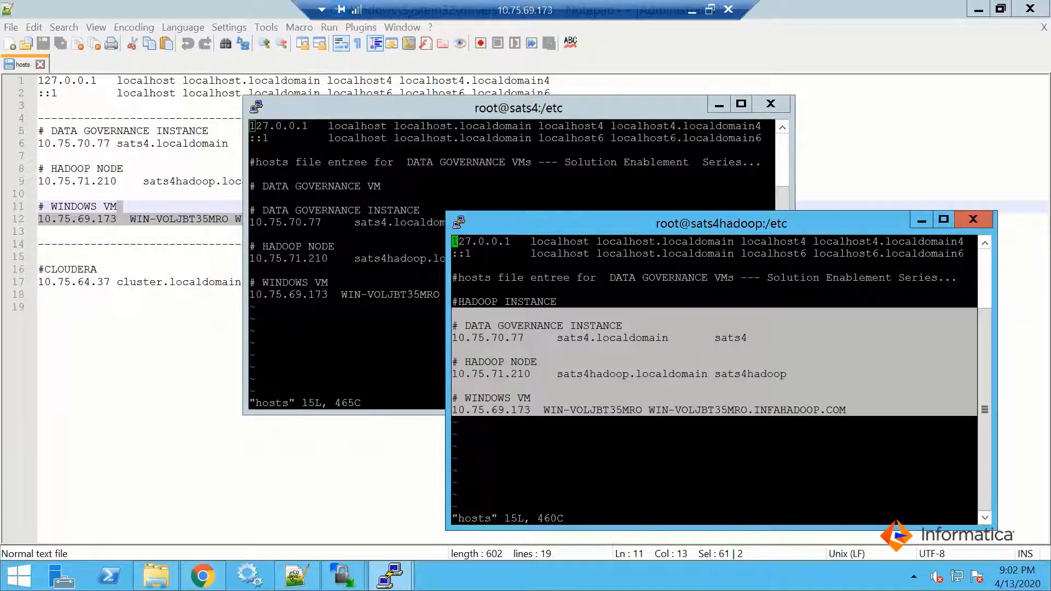
Compare the hosts files in the two PuTTY terminals, leaving only the root@sats4 terminal open over Notepad++
key(alt+Tab)
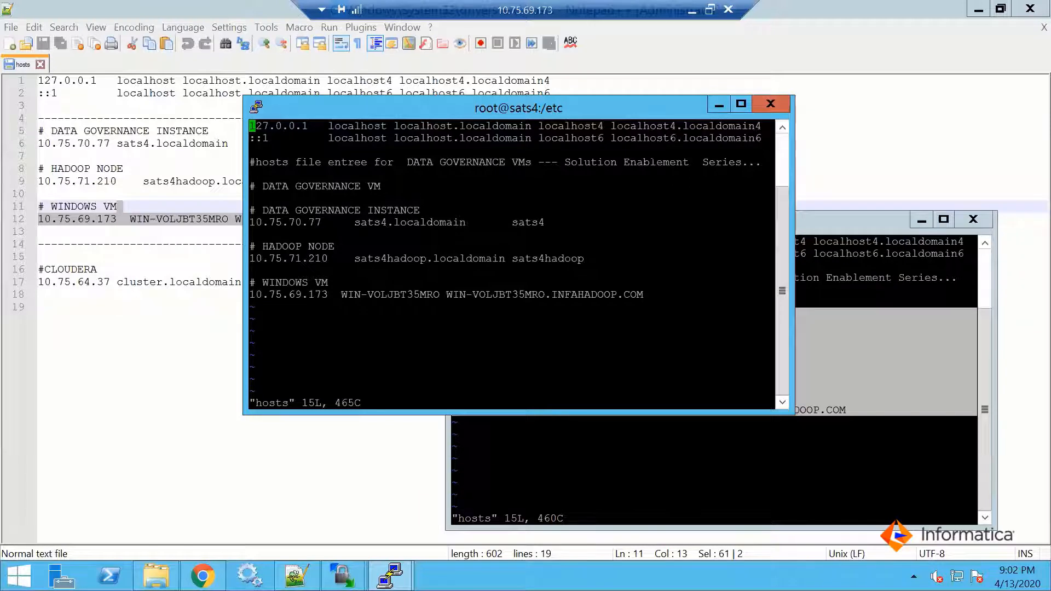
click(717, 463)
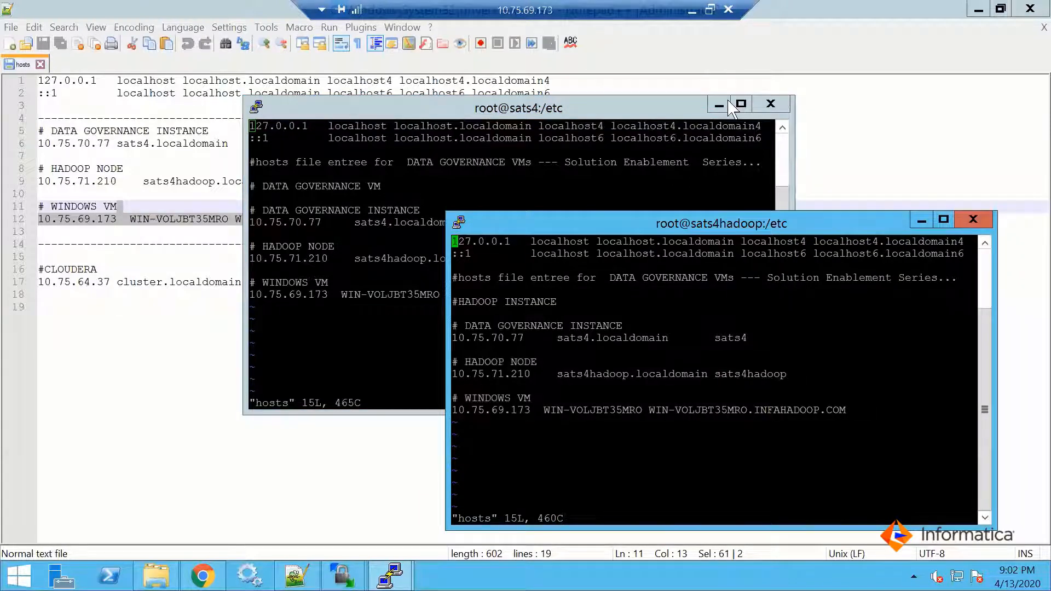
click(923, 219)
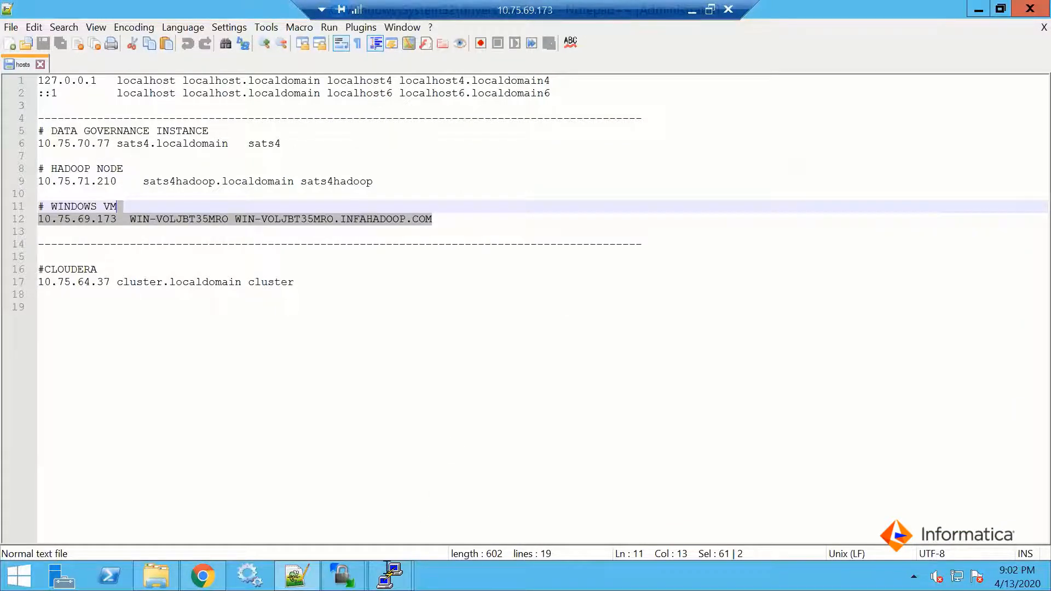
mouse_move(388, 572)
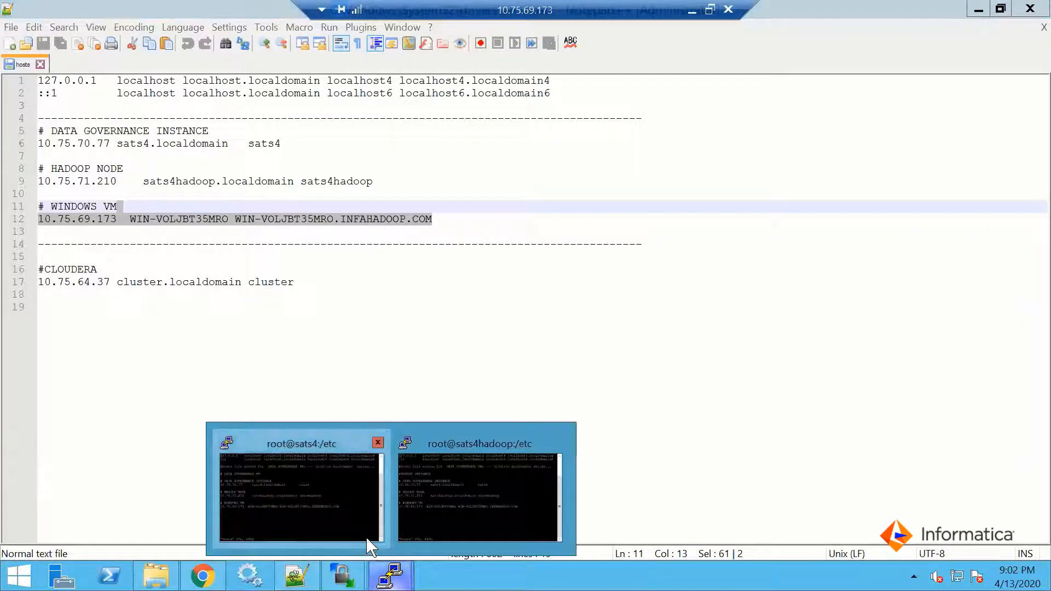
click(368, 542)
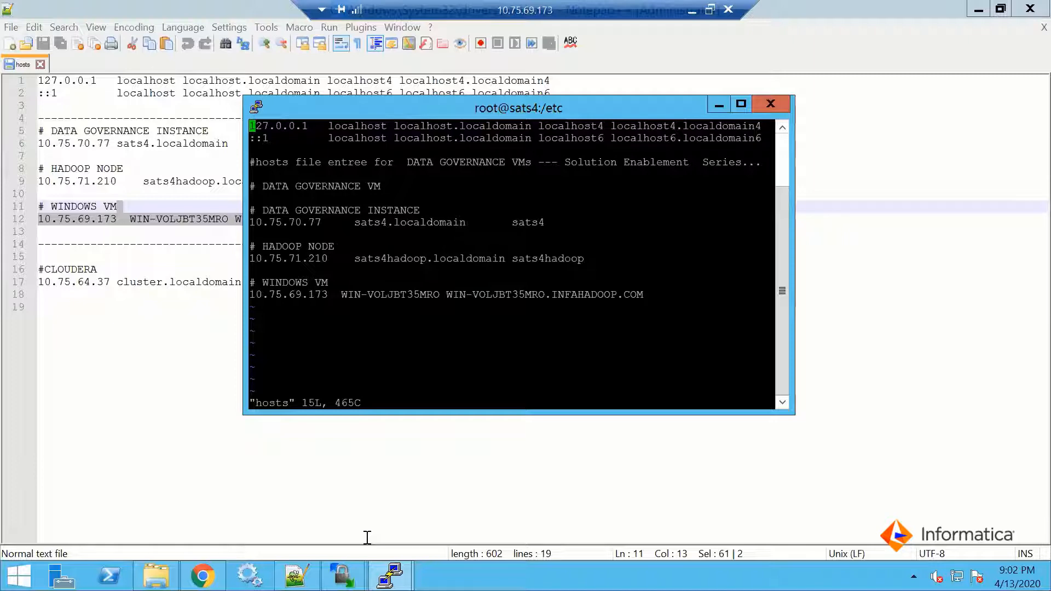
Switch to Informatica Administrator in Chrome and view the domain's Services and Nodes
click(203, 576)
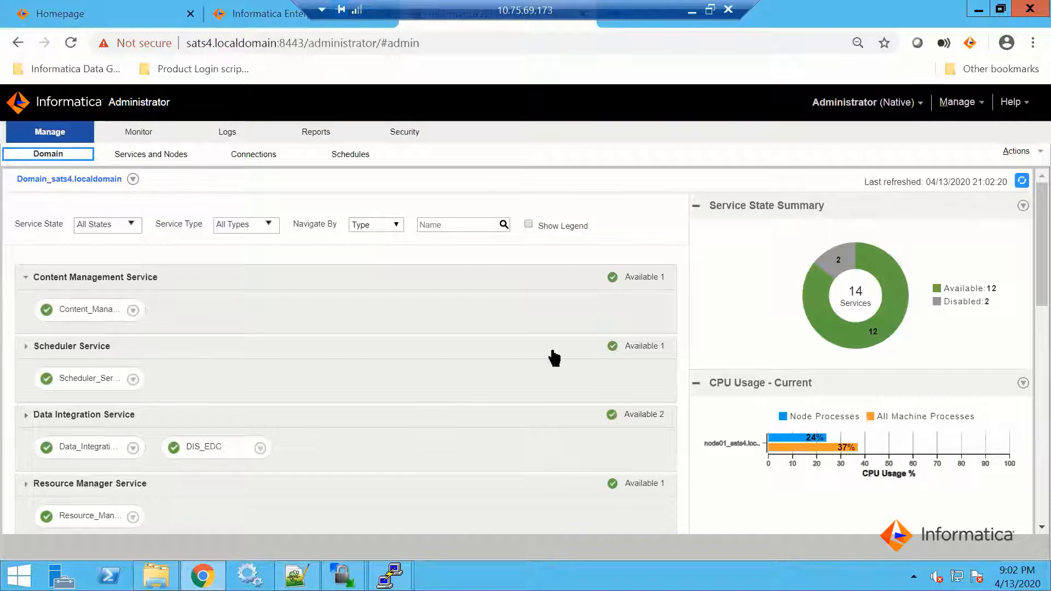
click(155, 158)
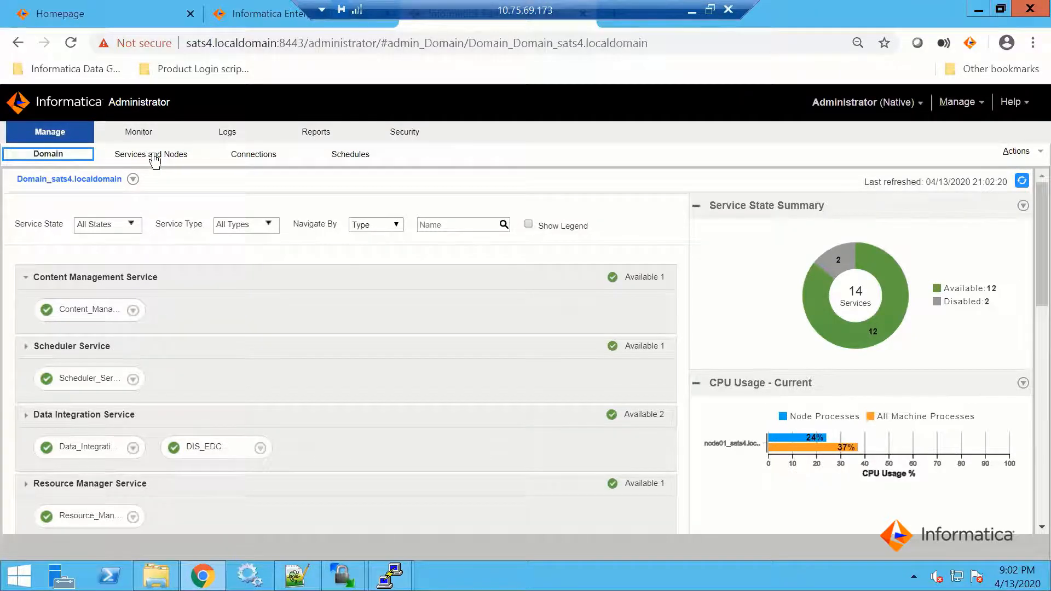
click(155, 159)
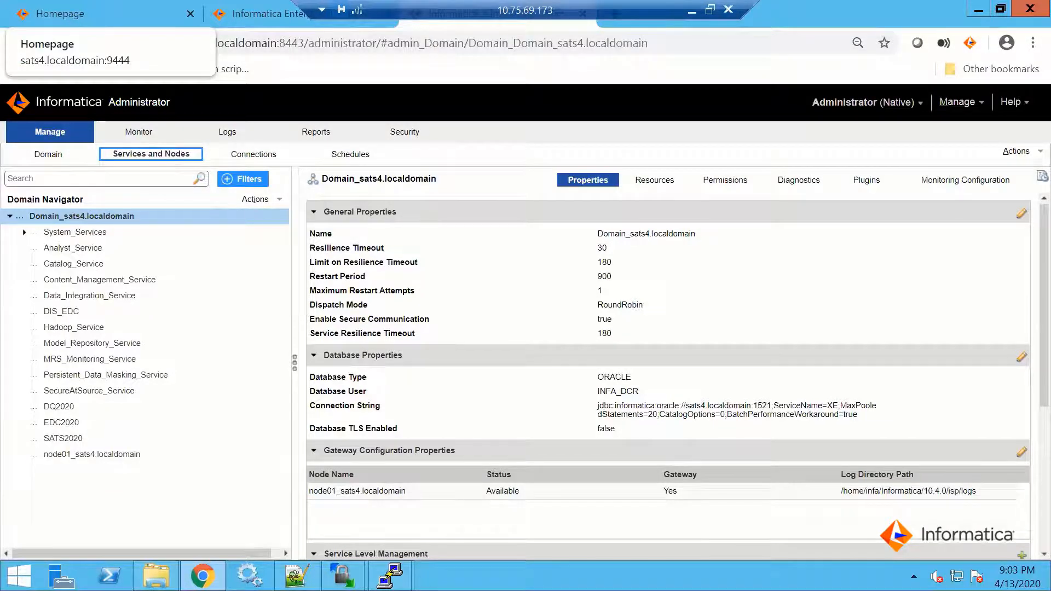
Switch to Axon Data Governance and browse the Regulation and Policy lists in its Unison search
click(104, 14)
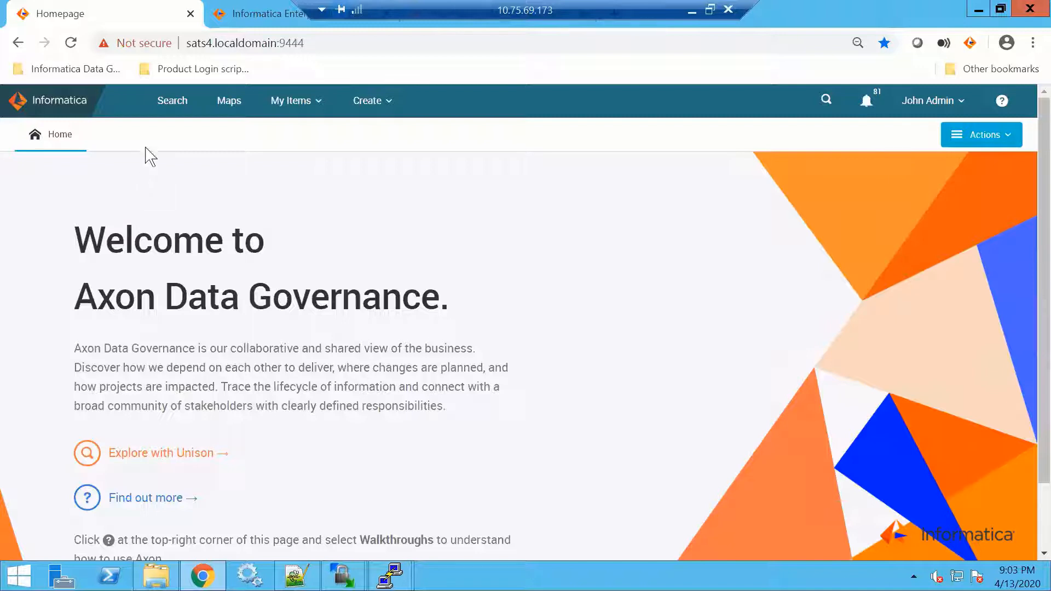
click(171, 108)
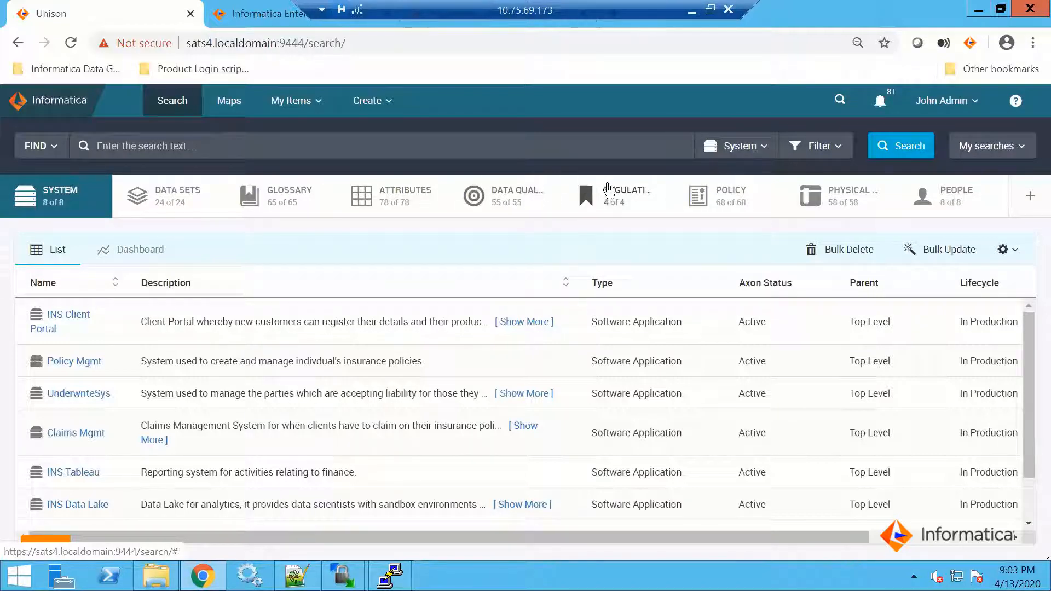
click(615, 191)
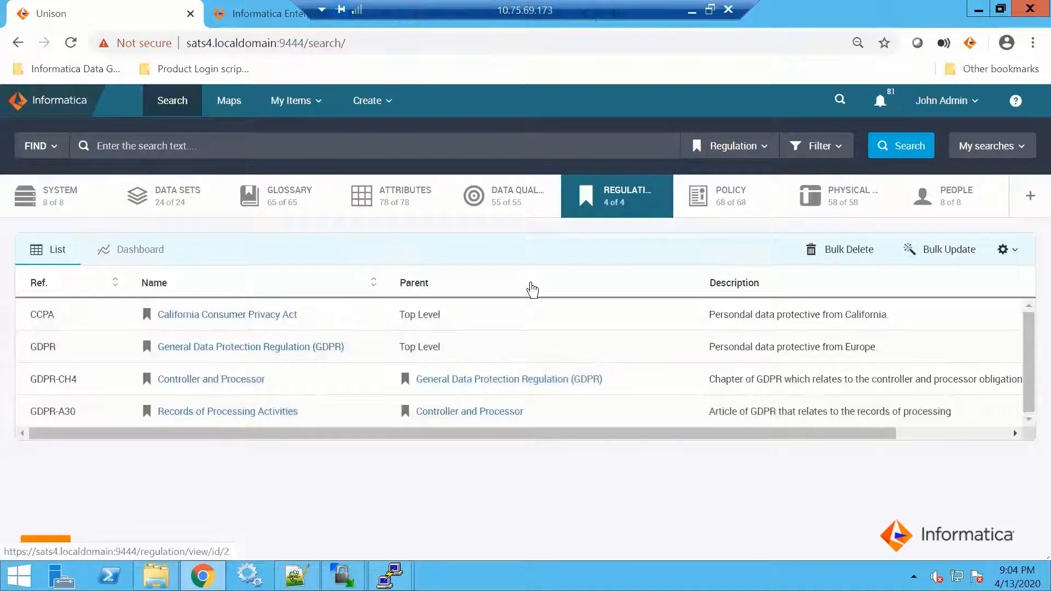
click(733, 206)
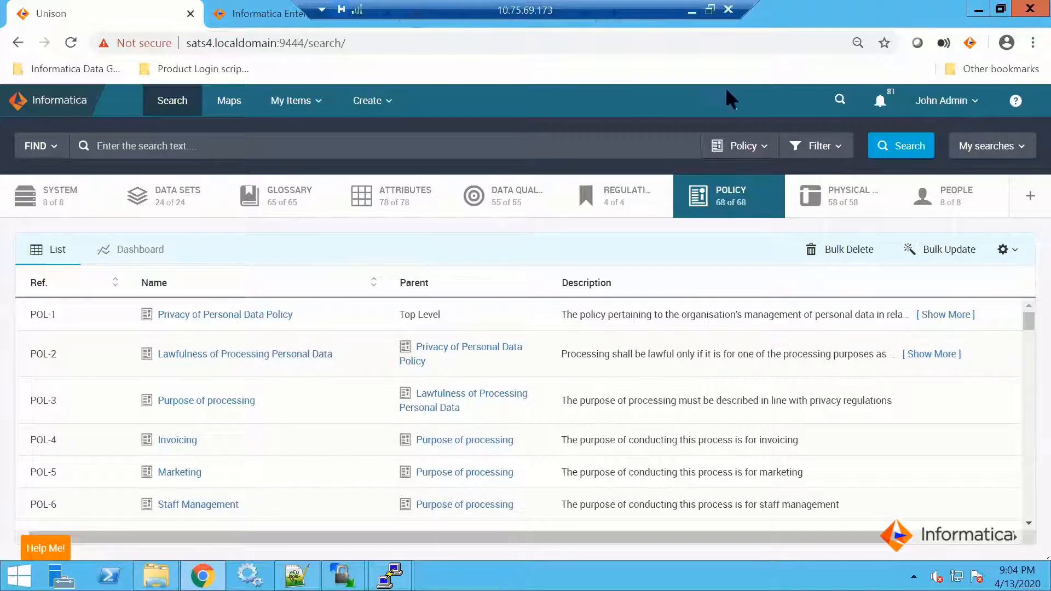
Open the Axon Admin Panel and examine the Axon version and the status of the Axon services
click(974, 101)
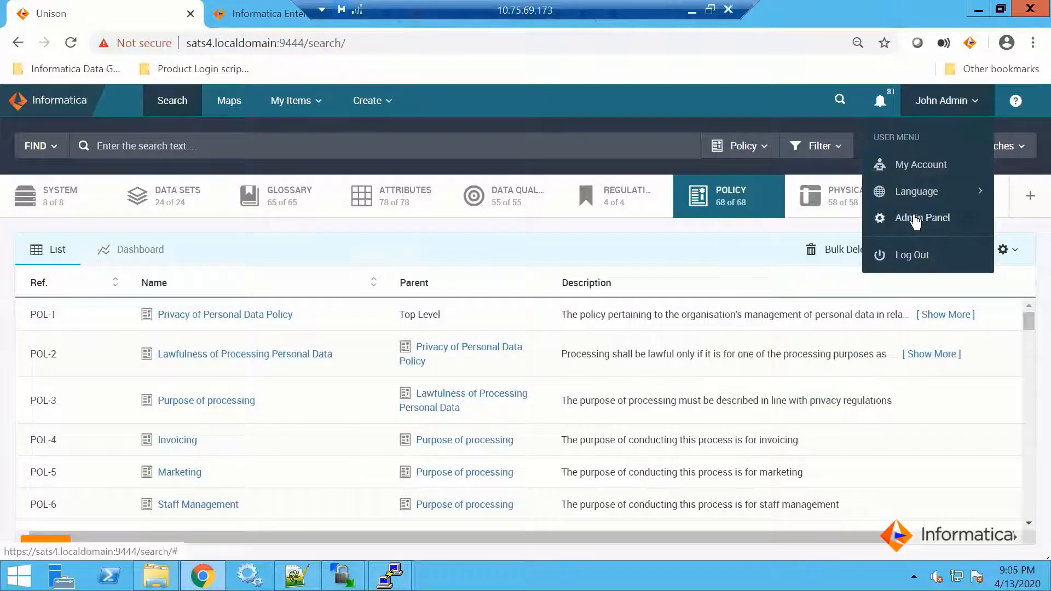
click(915, 218)
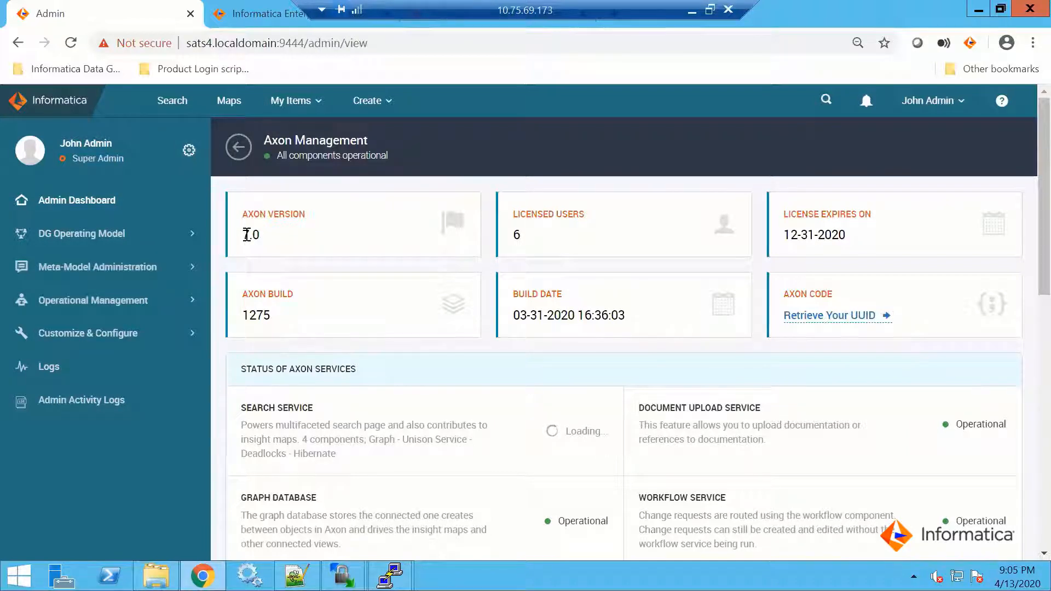
drag(245, 234, 259, 235)
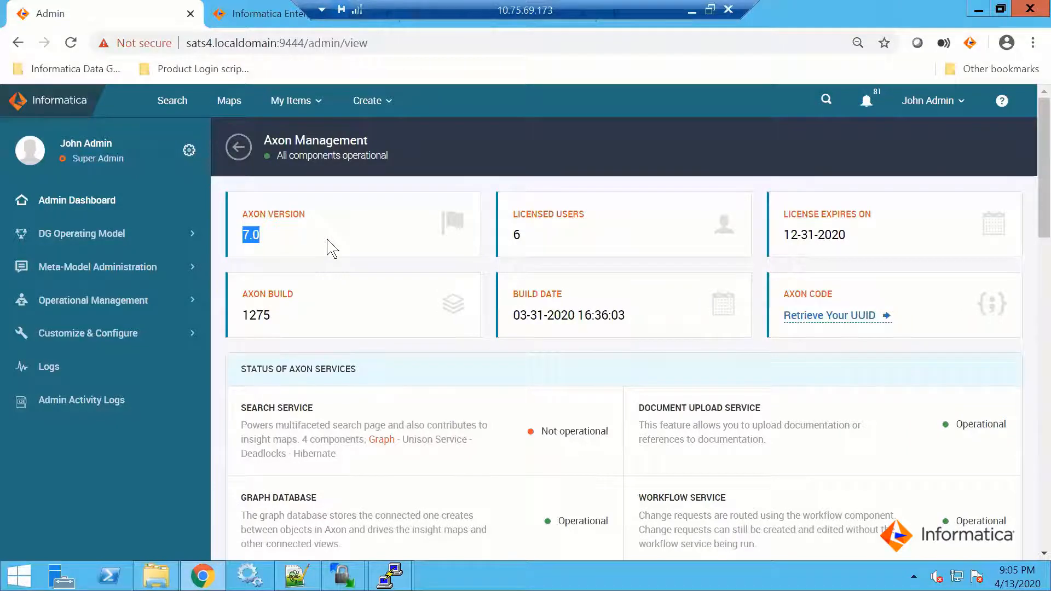
scroll(328, 247, down, 6)
scroll(329, 247, up, 5)
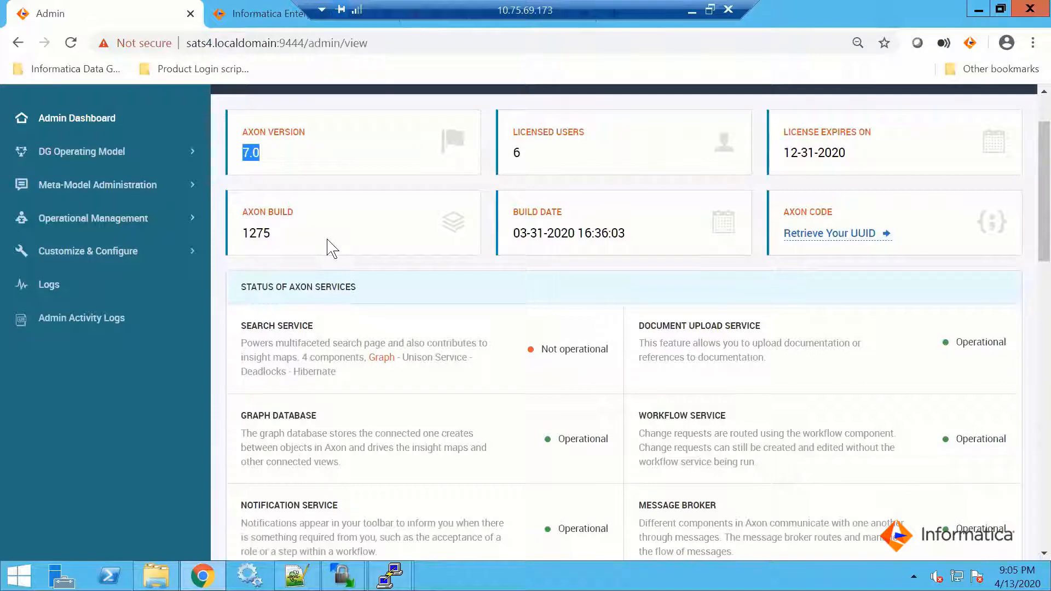
scroll(330, 247, up, 2)
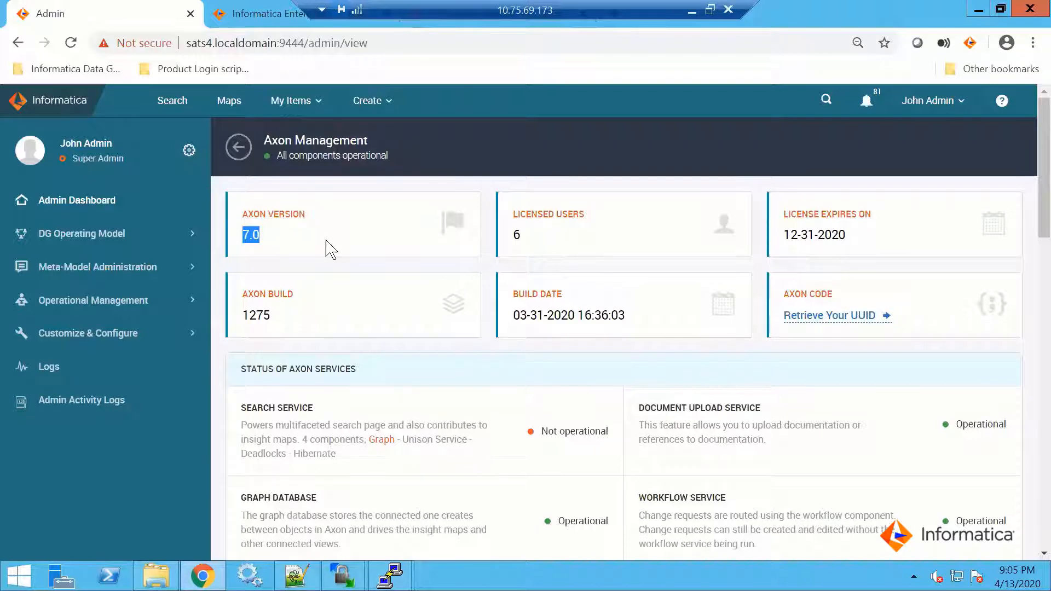
click(343, 241)
double_click(262, 236)
click(324, 253)
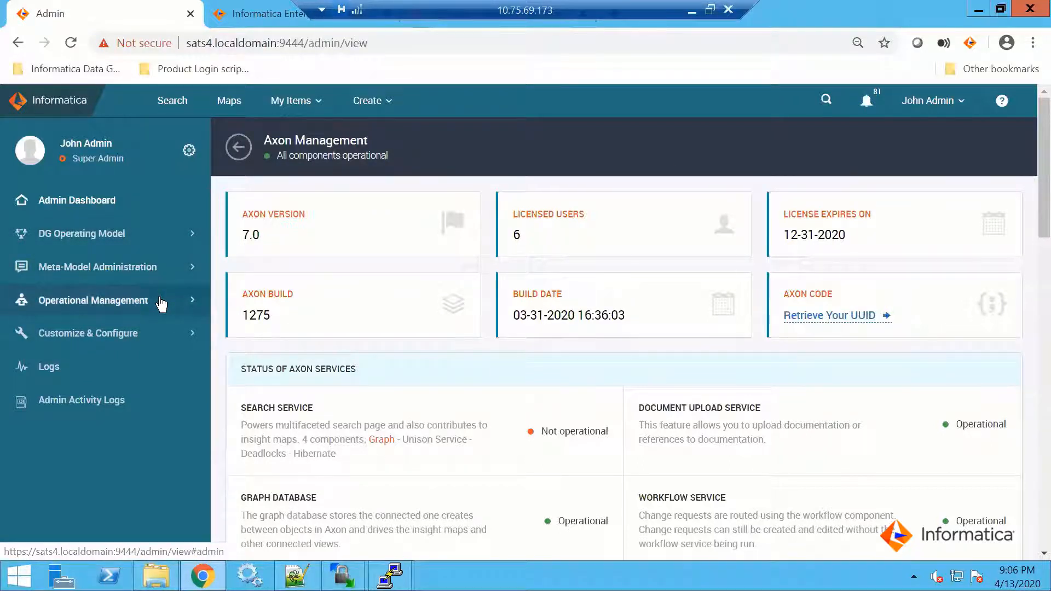
Open Axon's System Settings, select the Enterprise Data Catalog group, and examine its server connection settings
click(193, 342)
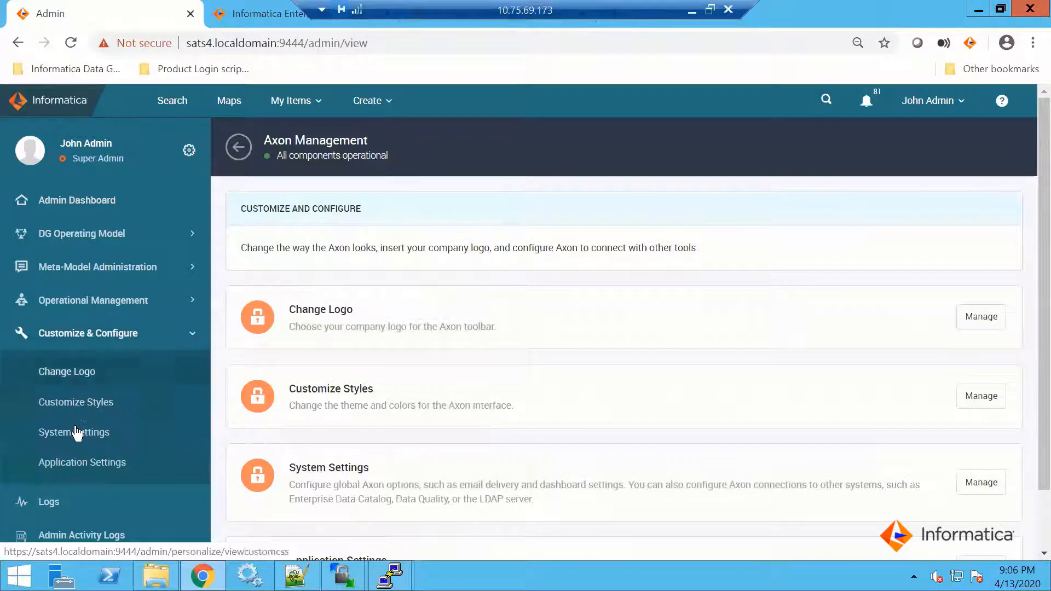
click(73, 436)
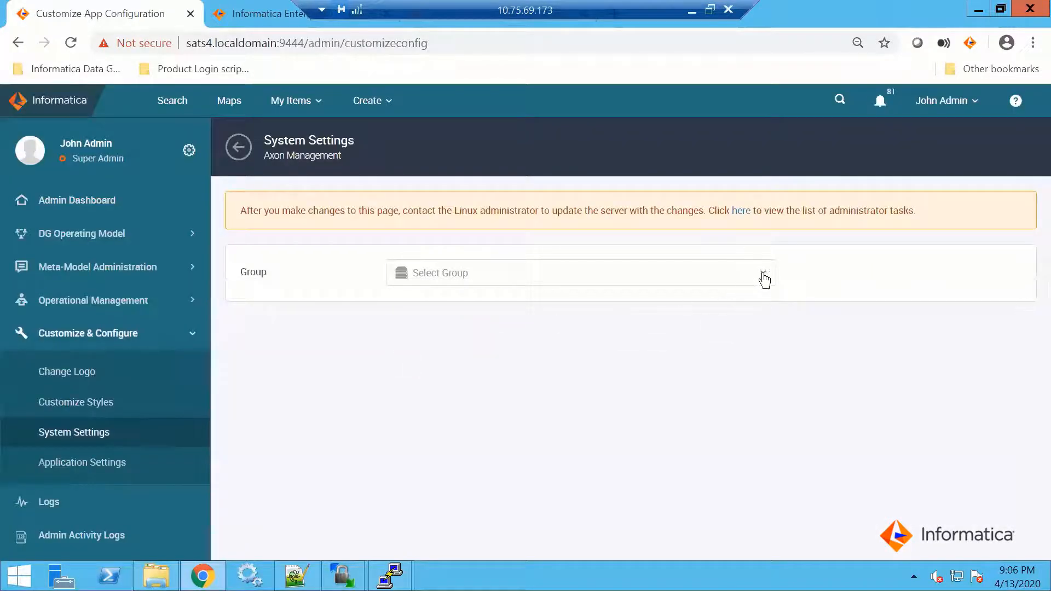
click(763, 278)
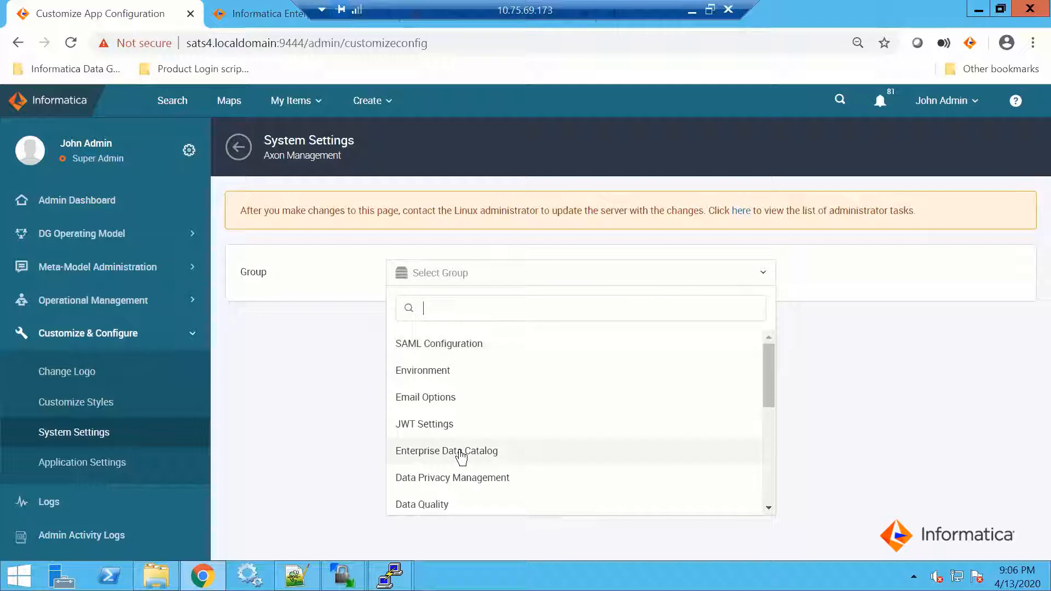
click(461, 451)
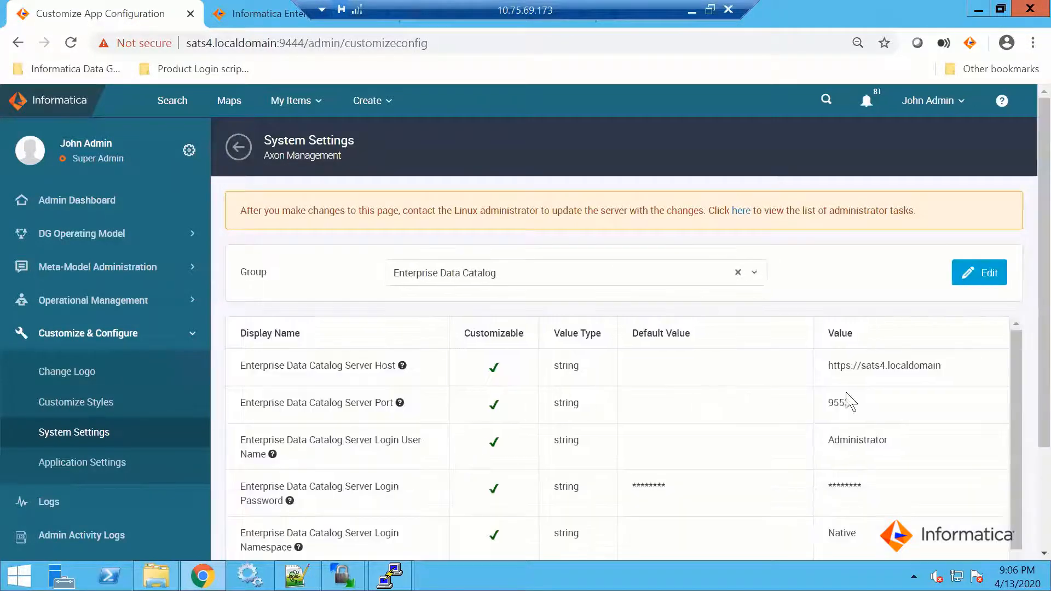
drag(1033, 319, 1033, 428)
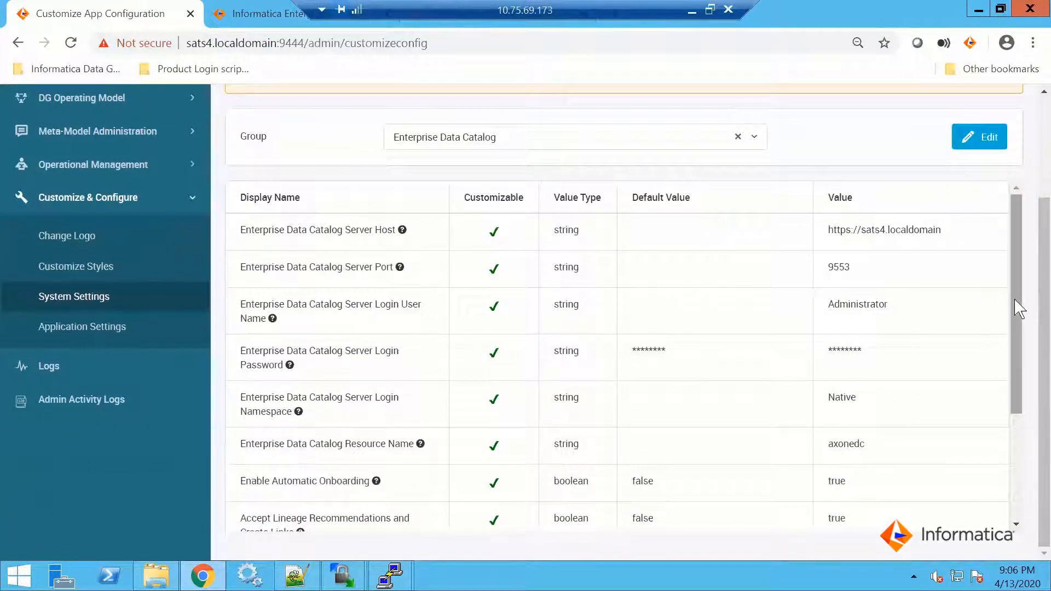
scroll(1018, 317, down, 1)
scroll(1018, 302, up, 1)
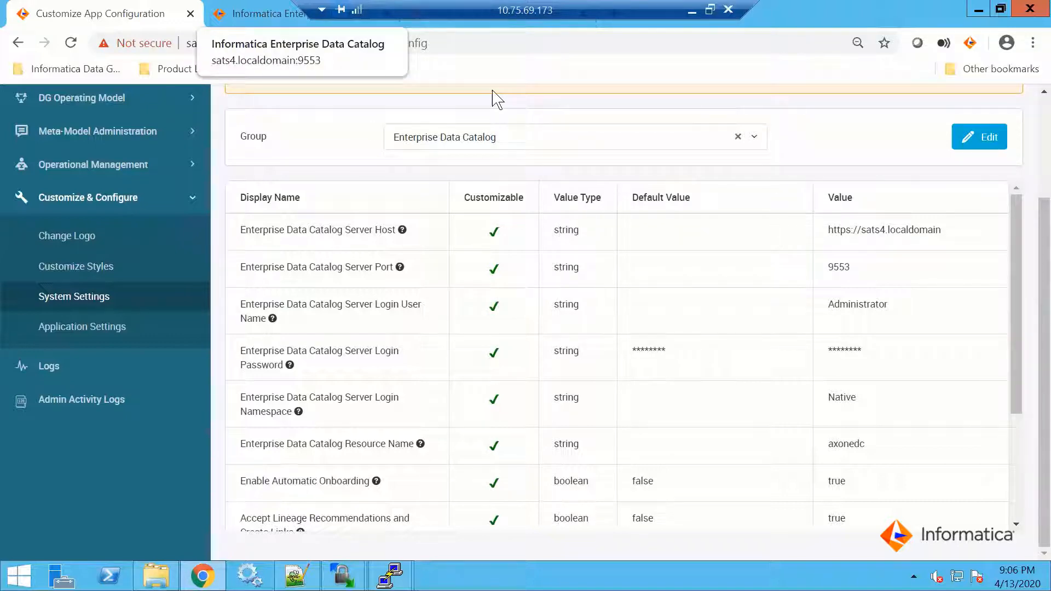
Switch to Informatica Administrator and check Catalog_Service's properties and process details for the catalog host and port
key(ctrl+Tab)
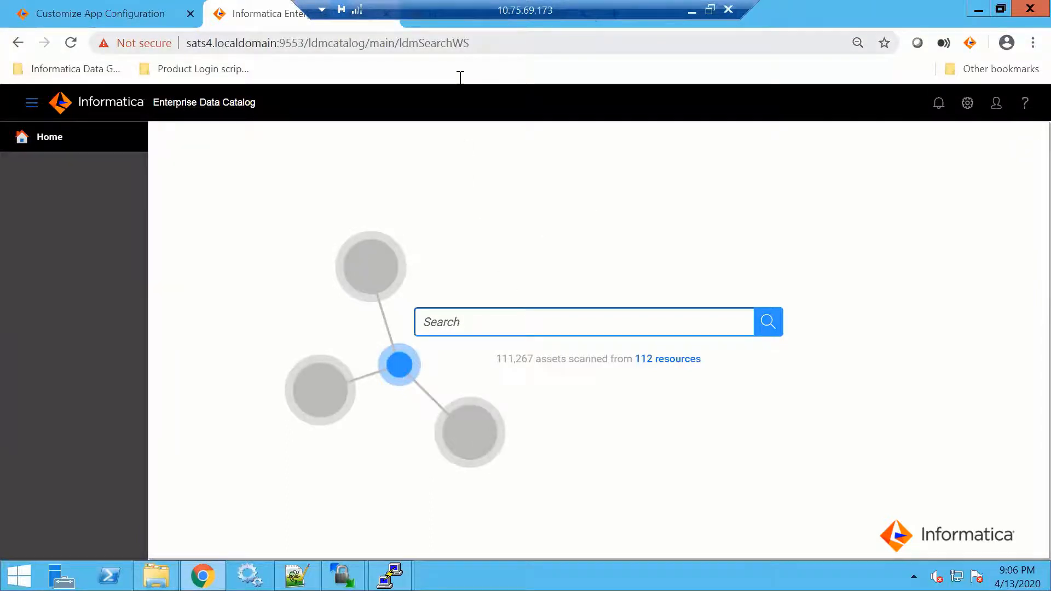
key(ctrl+Tab)
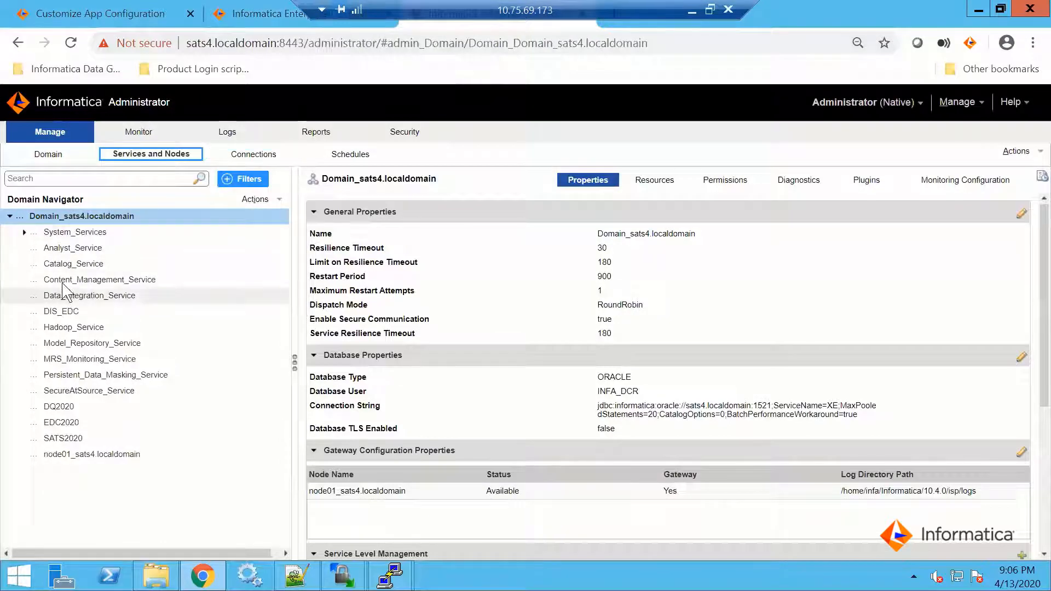
click(69, 263)
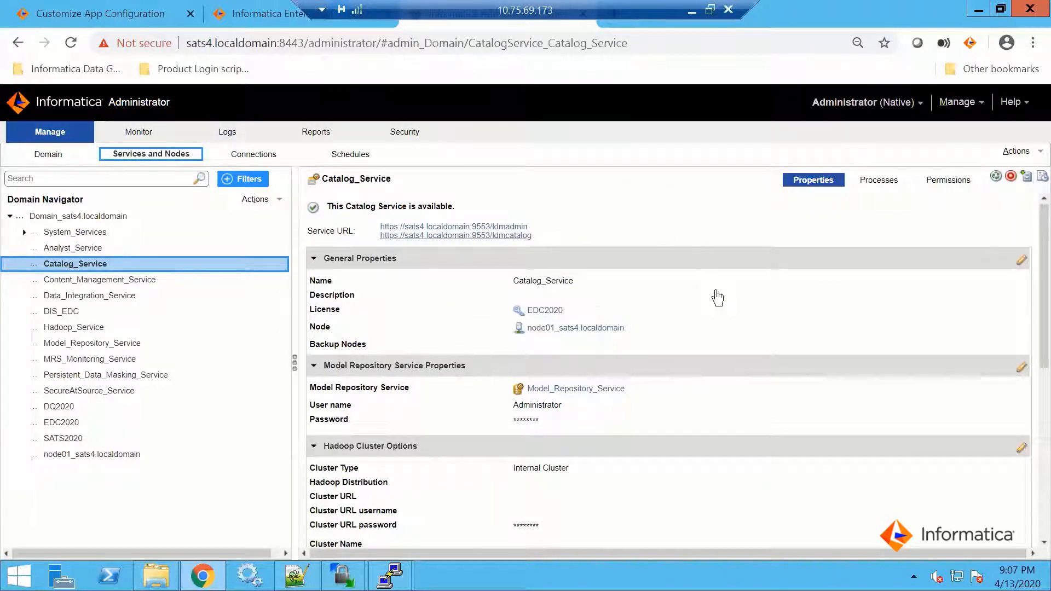
click(888, 185)
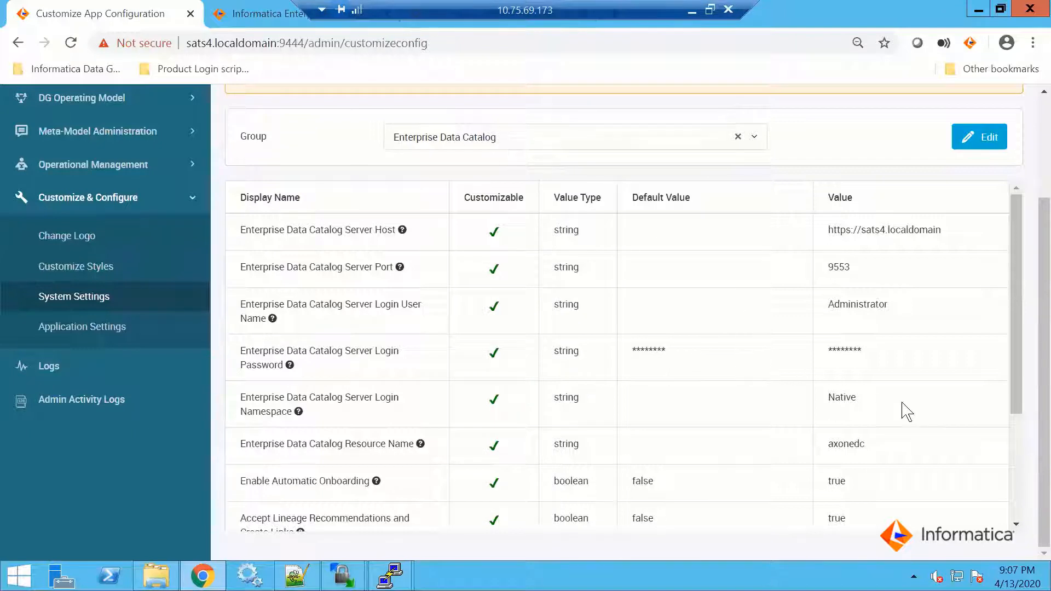
Review the Enterprise Data Catalog login user name, namespace and resource name settings in Axon's System Settings
mouse_move(350, 311)
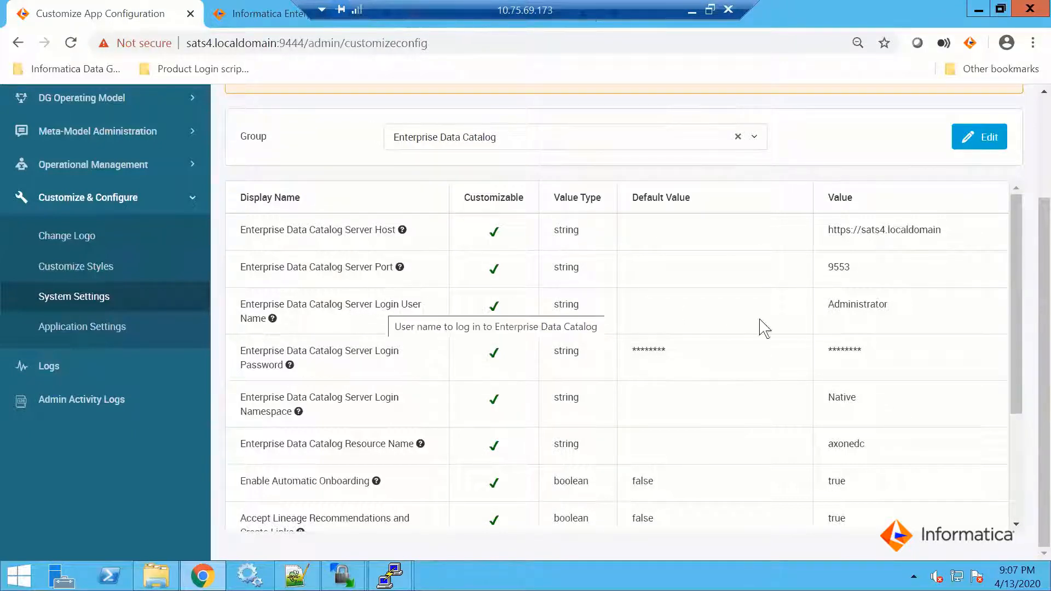
mouse_move(312, 399)
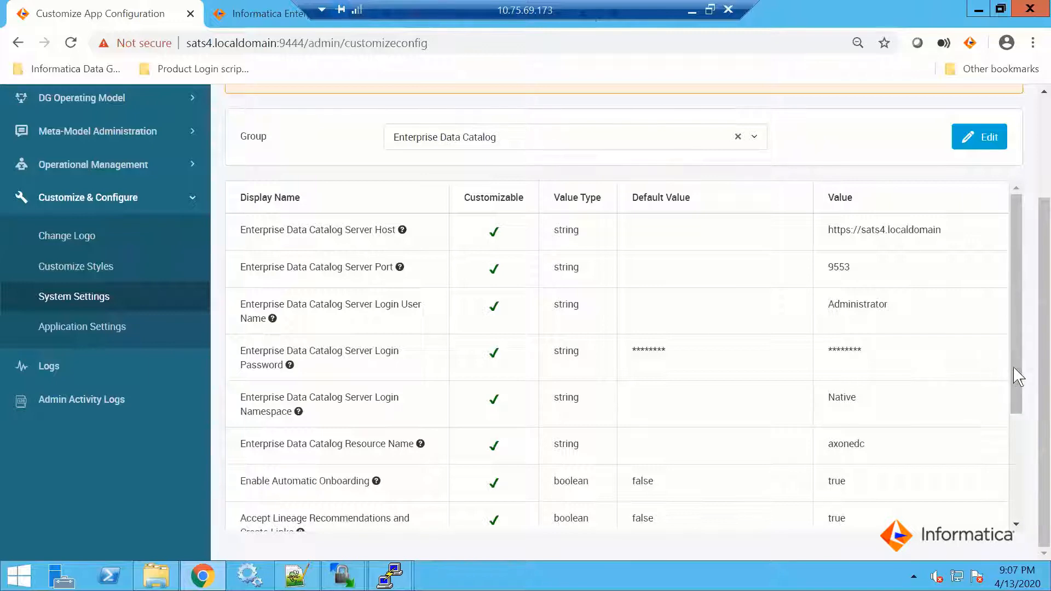
drag(1016, 380, 1012, 463)
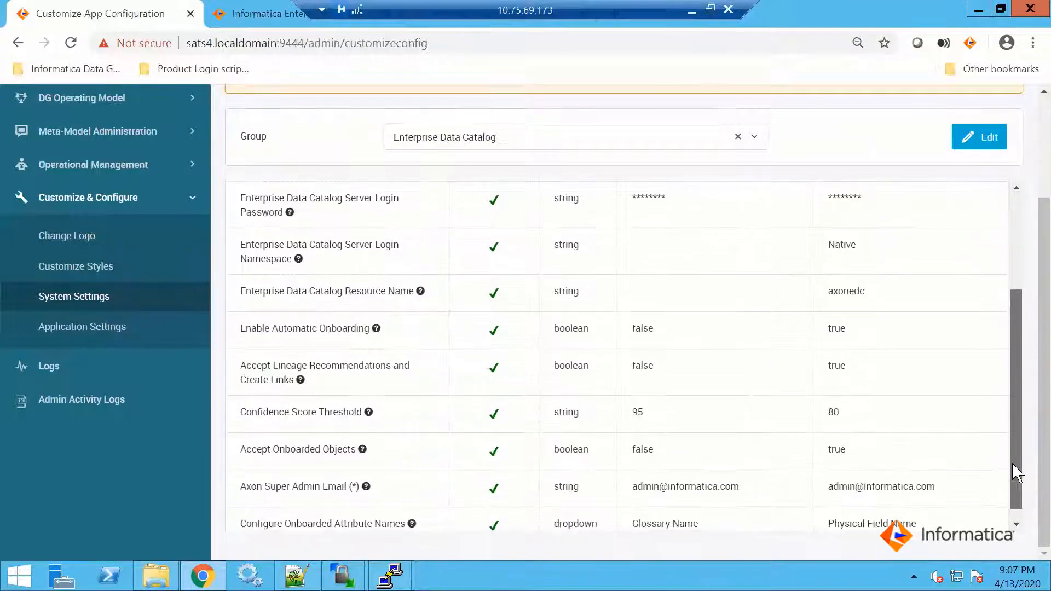
mouse_move(275, 293)
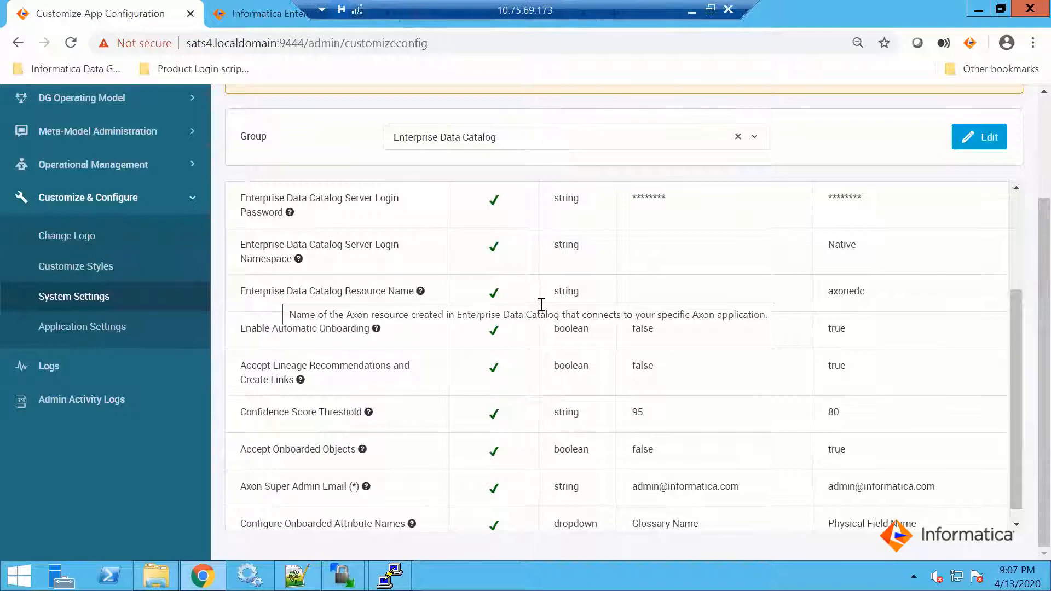
drag(828, 289, 866, 291)
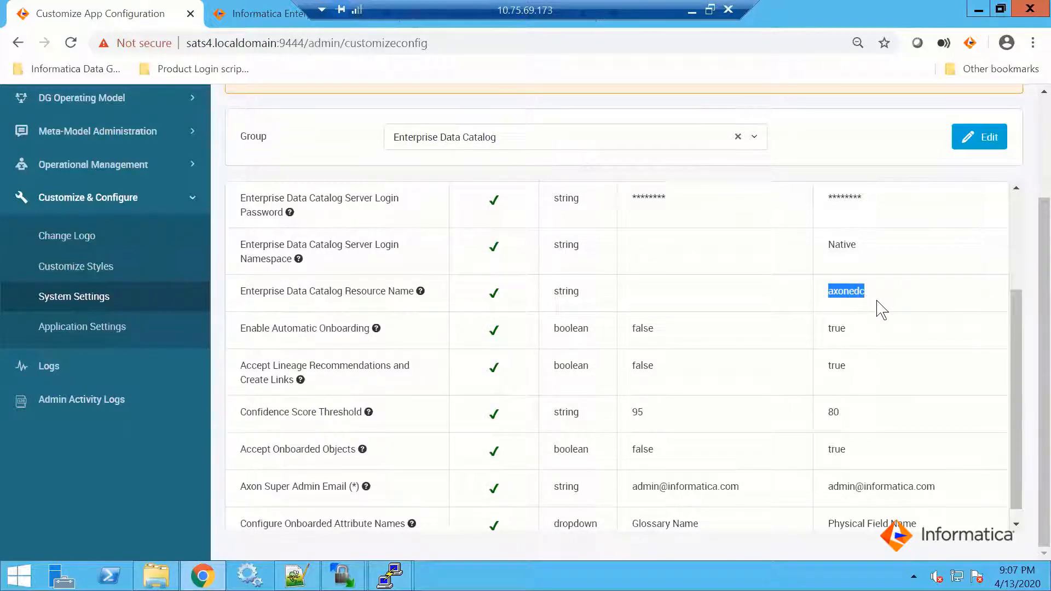
click(302, 353)
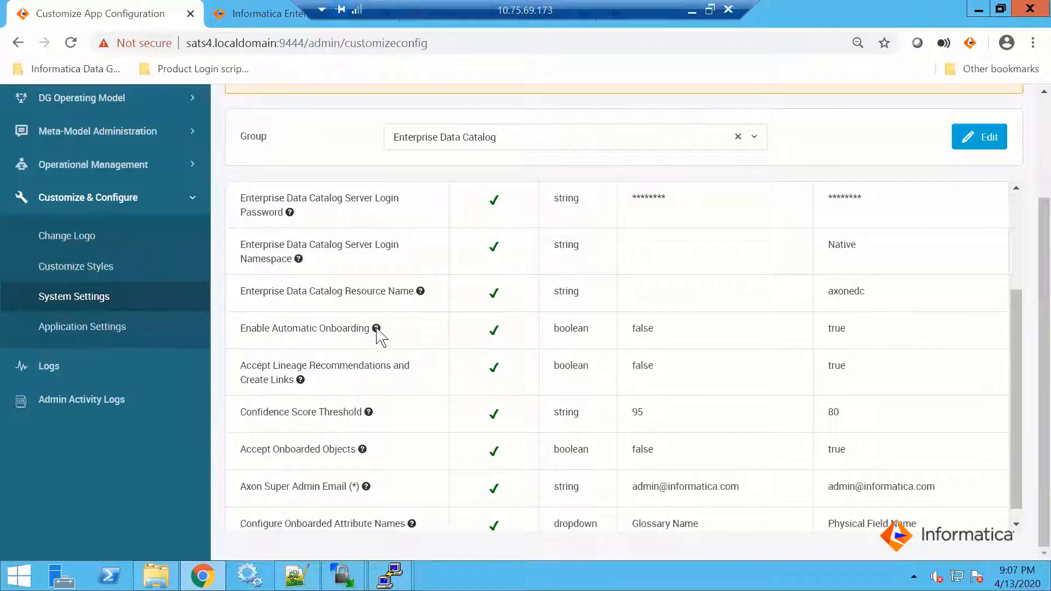
Examine the automatic onboarding, lineage recommendation, confidence threshold, onboarded objects, super admin email and attribute name settings for Enterprise Data Catalog
mouse_move(377, 331)
mouse_move(249, 367)
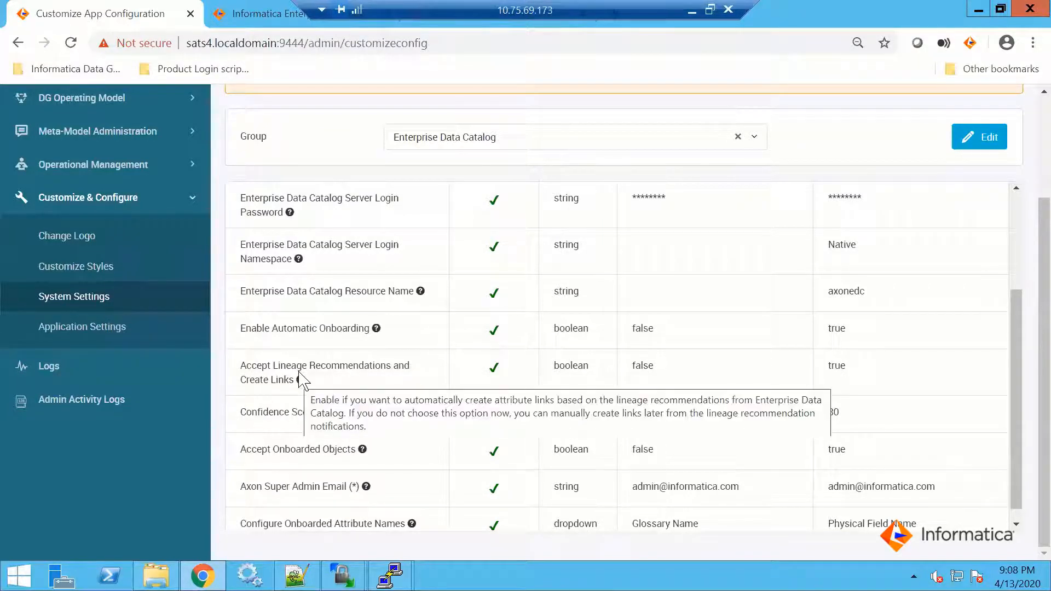
mouse_move(301, 382)
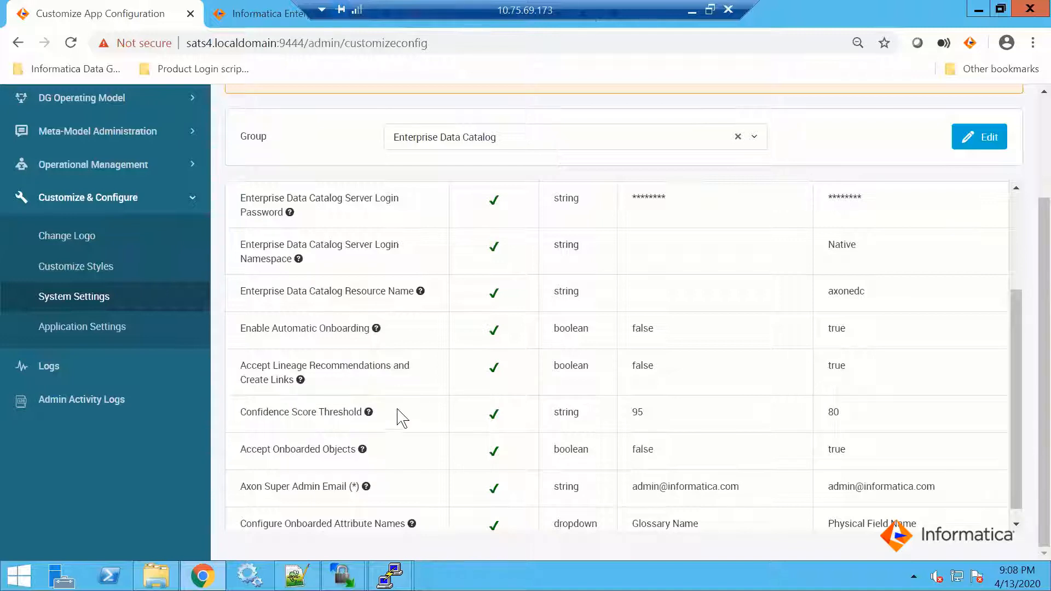
scroll(387, 419, down, 1)
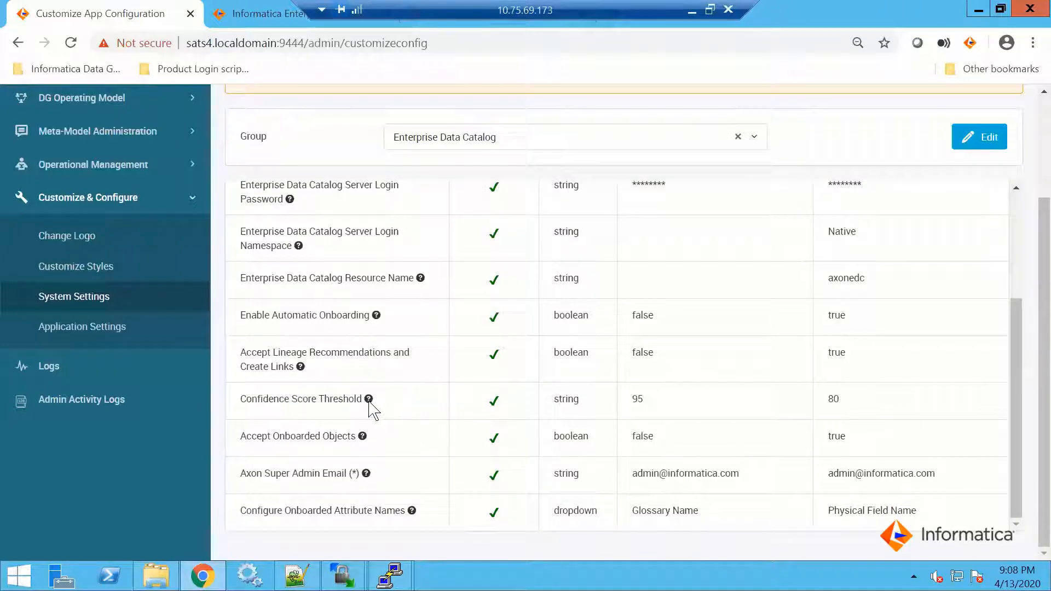
mouse_move(368, 401)
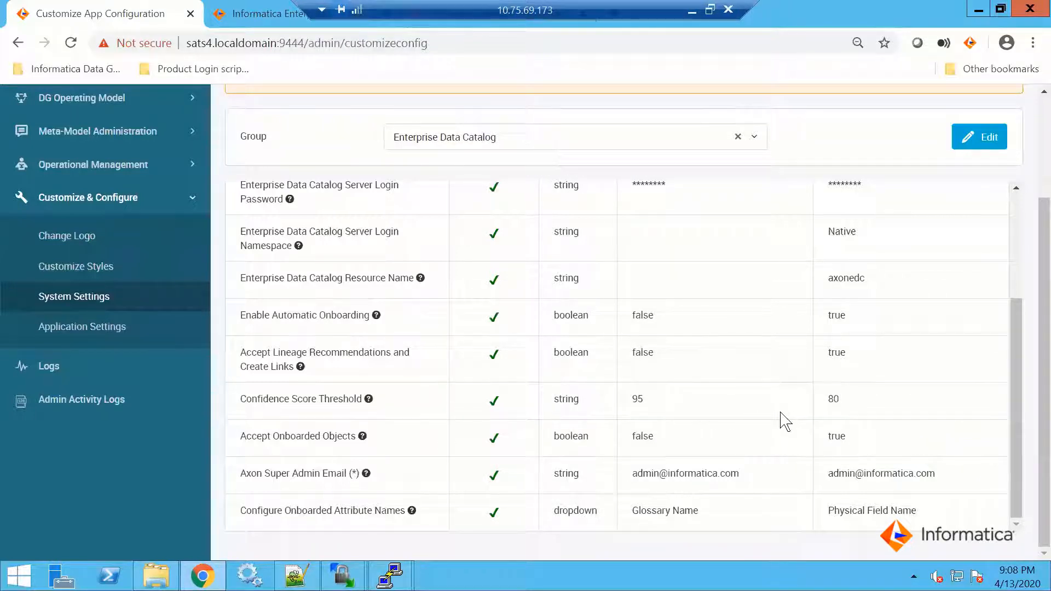
mouse_move(333, 399)
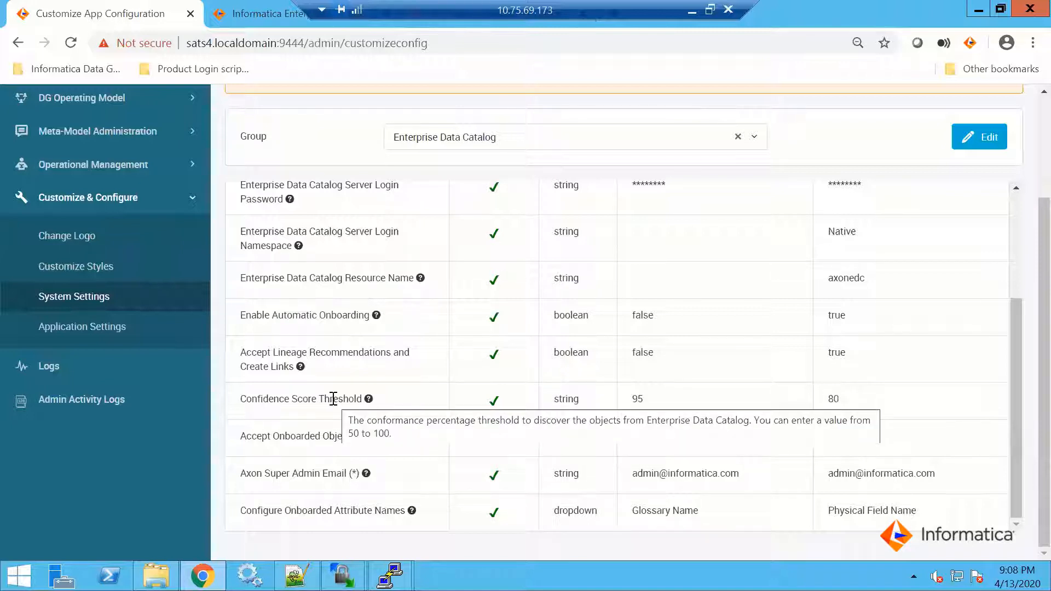
mouse_move(315, 436)
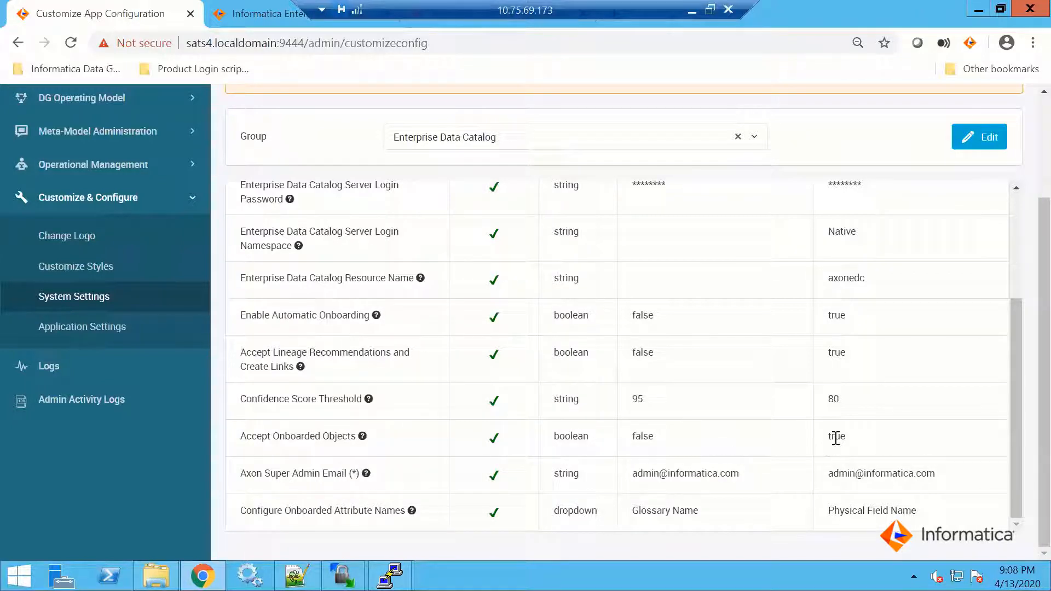
mouse_move(254, 474)
mouse_move(352, 510)
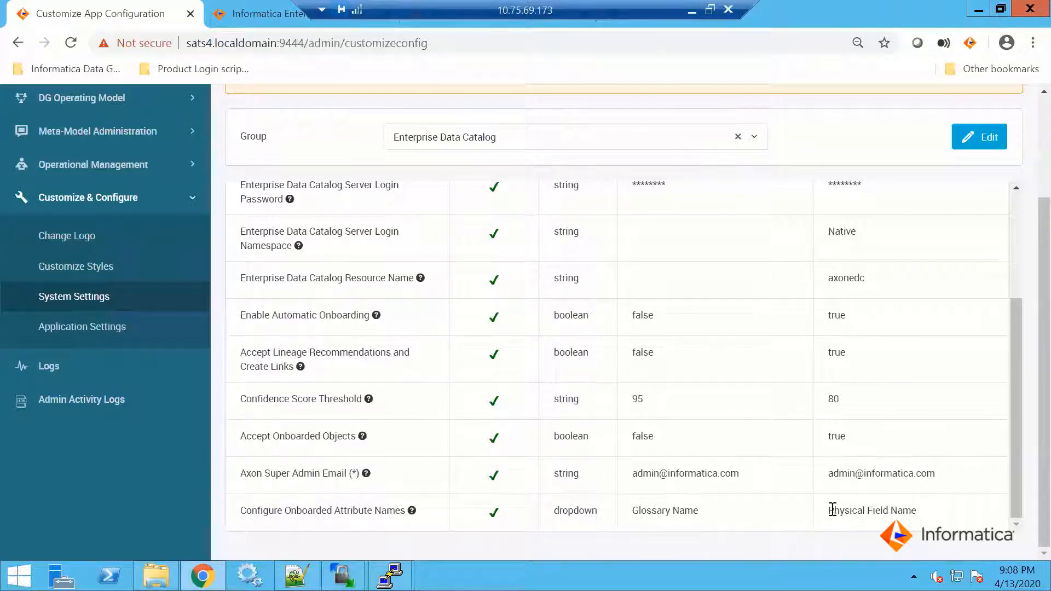
triple_click(920, 509)
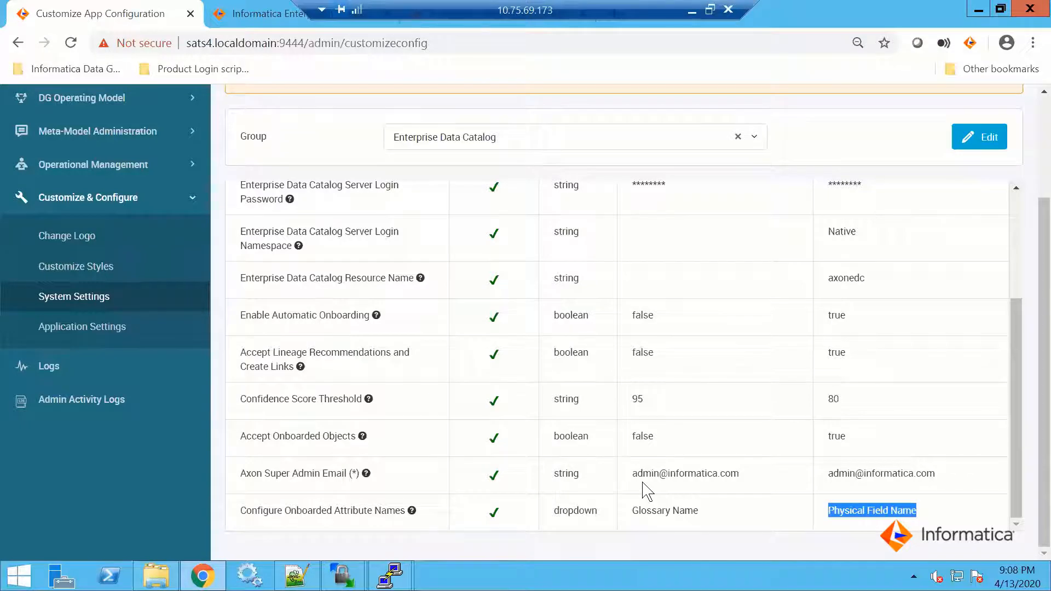
scroll(648, 488, up, 6)
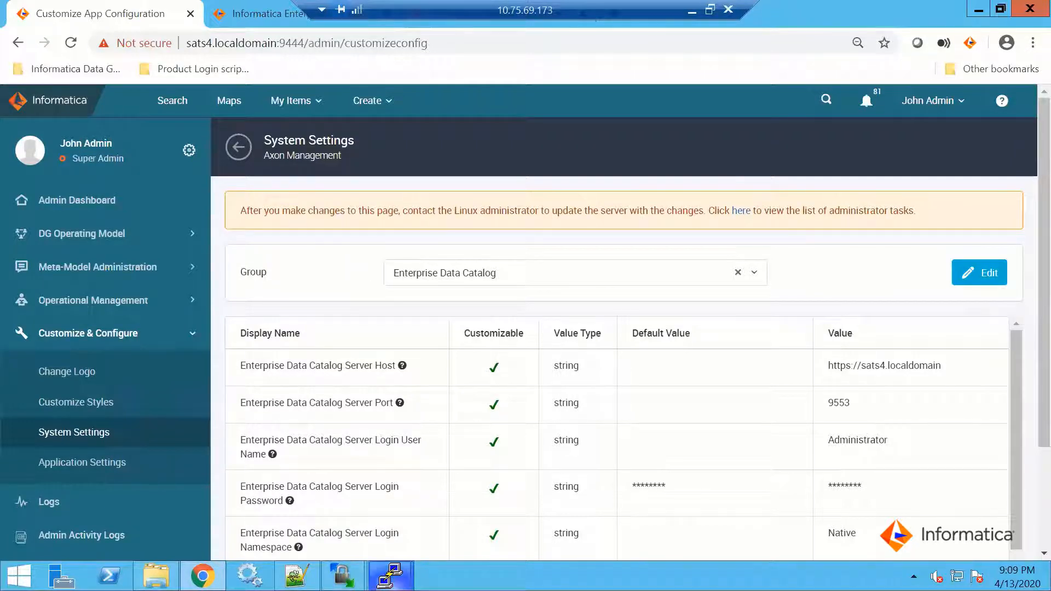
Return to Catalog_Service's properties in Informatica Administrator and open its ldmadmin service URL
mouse_move(390, 575)
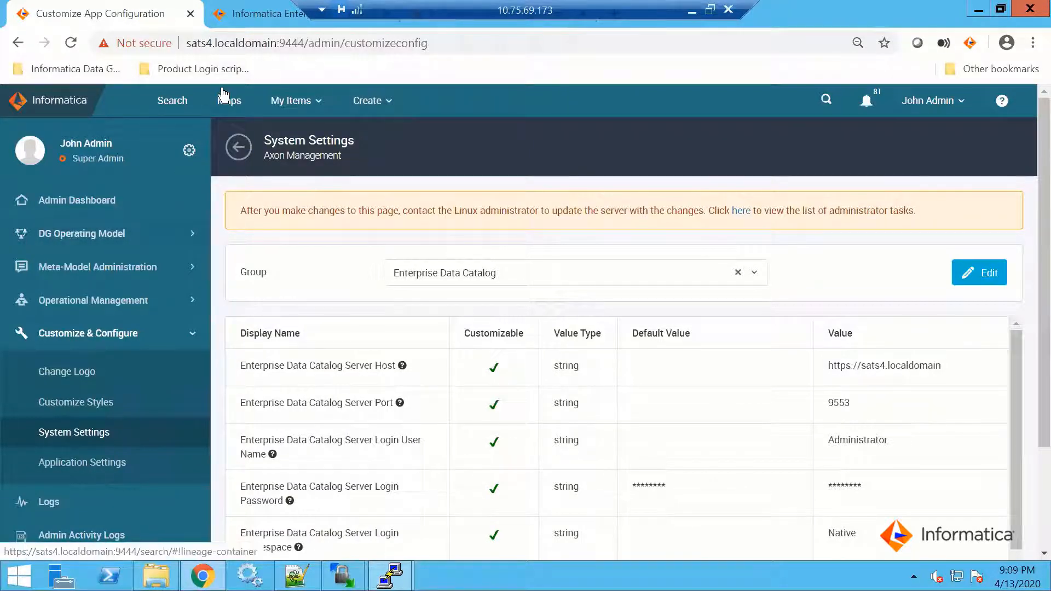
click(251, 13)
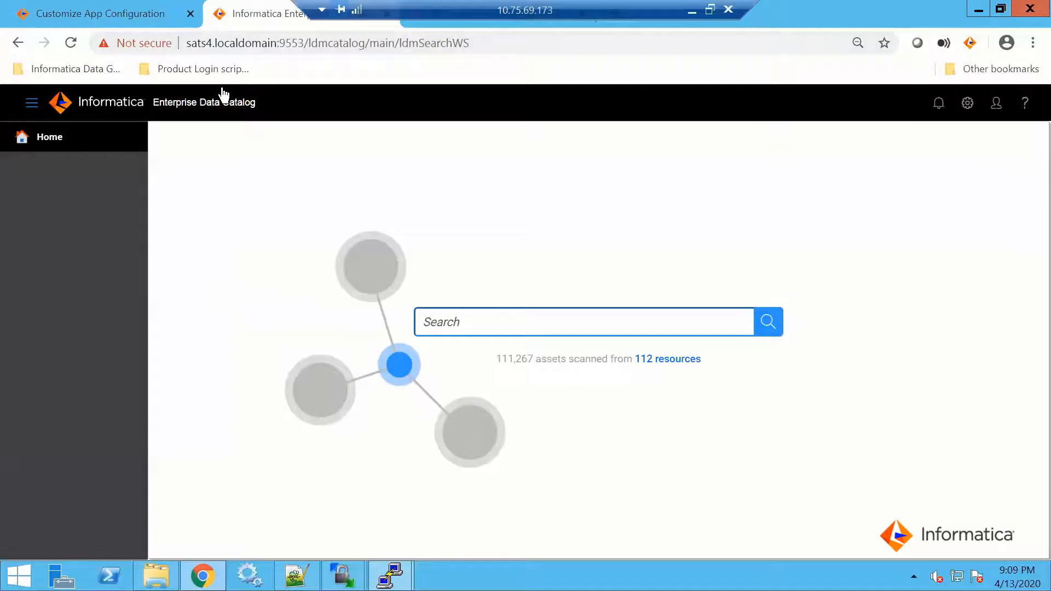
click(495, 24)
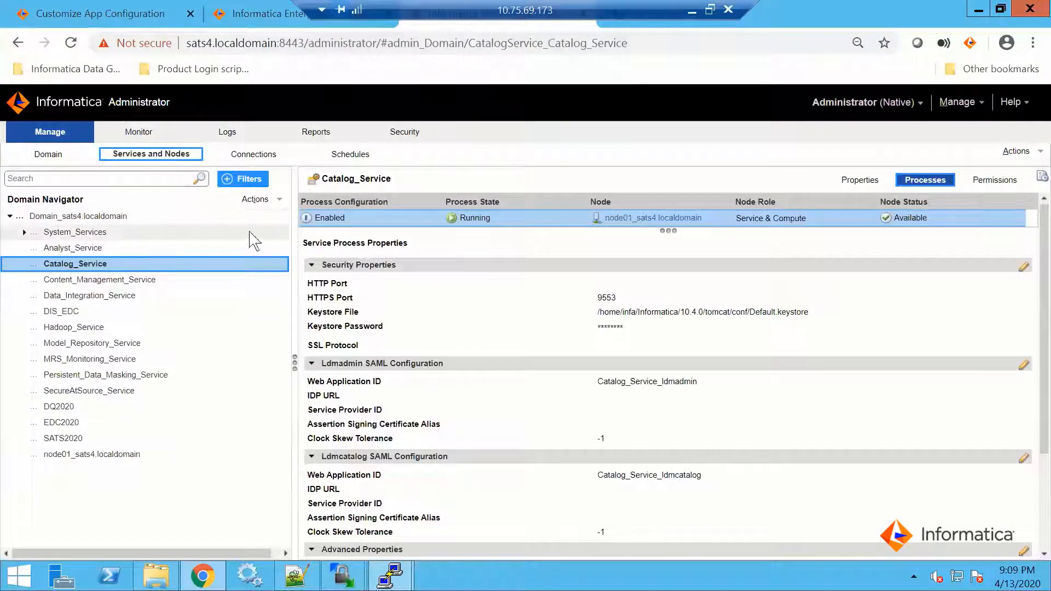
click(846, 185)
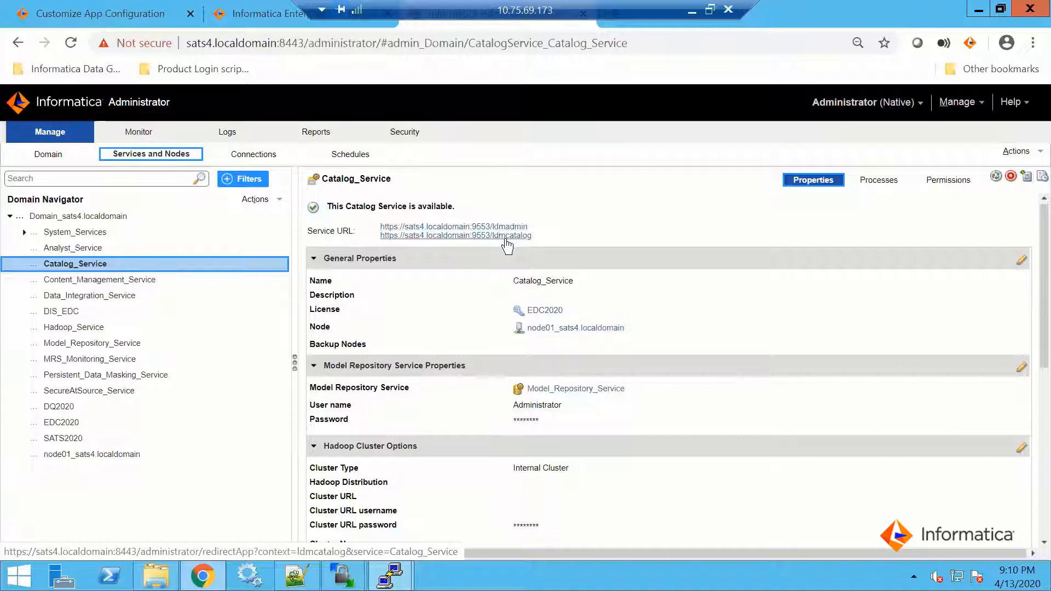
click(500, 227)
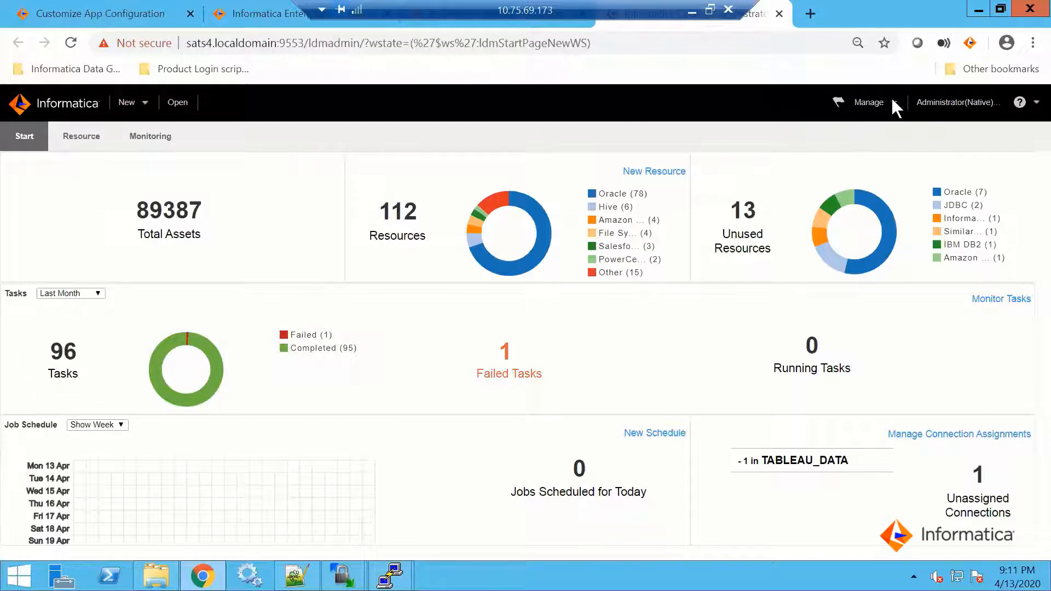
Open the catalog administrator's Library and list its Data Domains assets
click(175, 104)
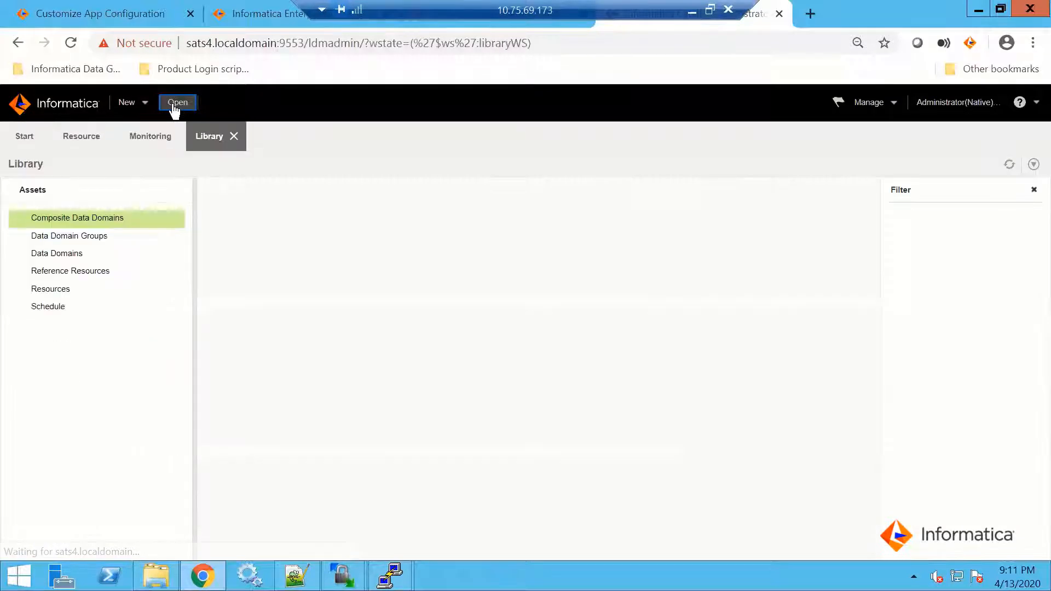
mouse_move(82, 138)
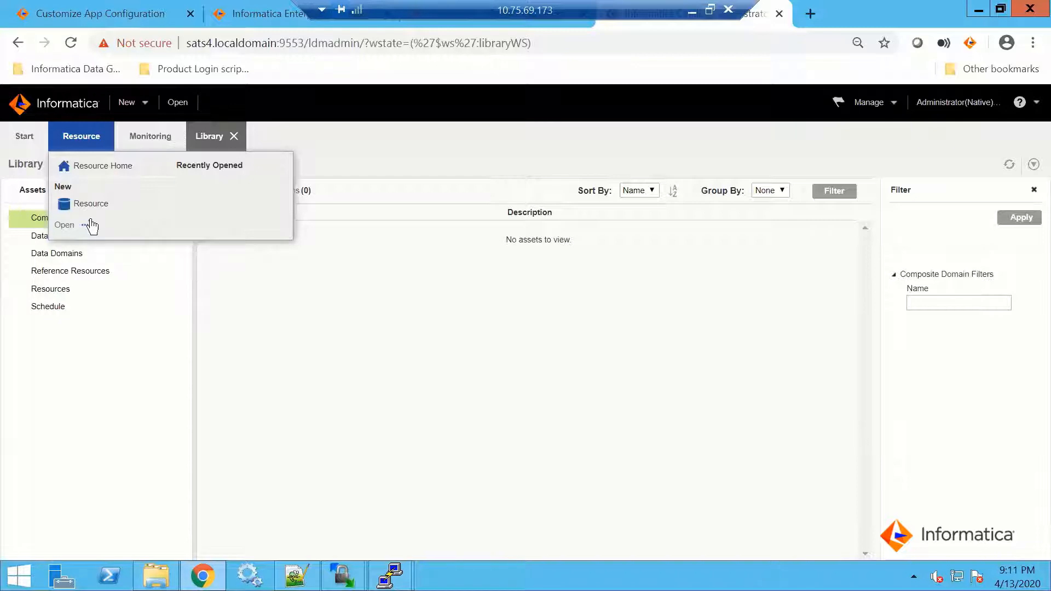
click(58, 255)
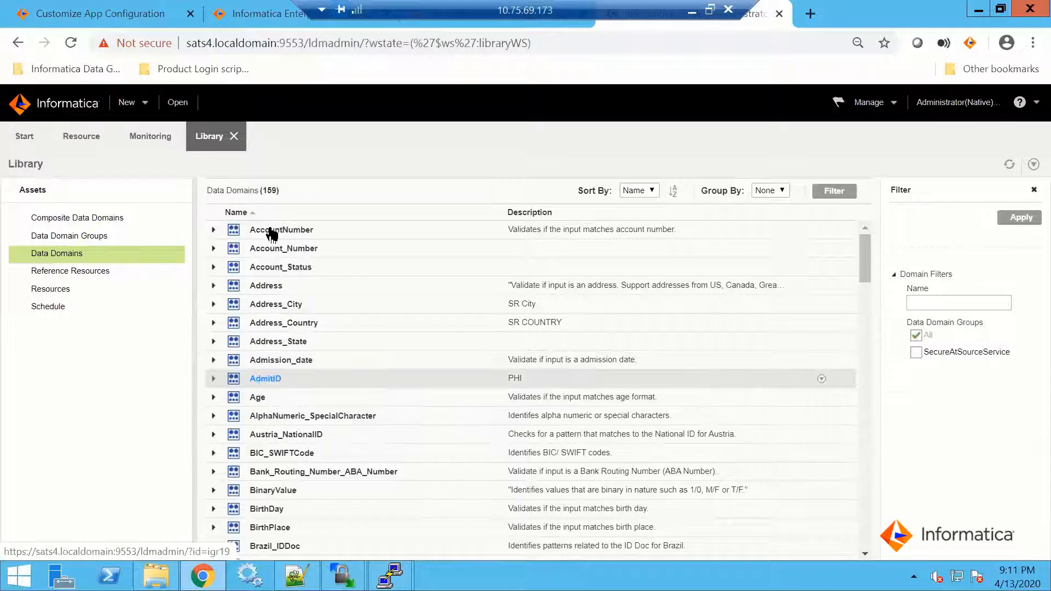
Open the Age data domain for editing and examine its data rule, column name rule and conformance settings
click(257, 398)
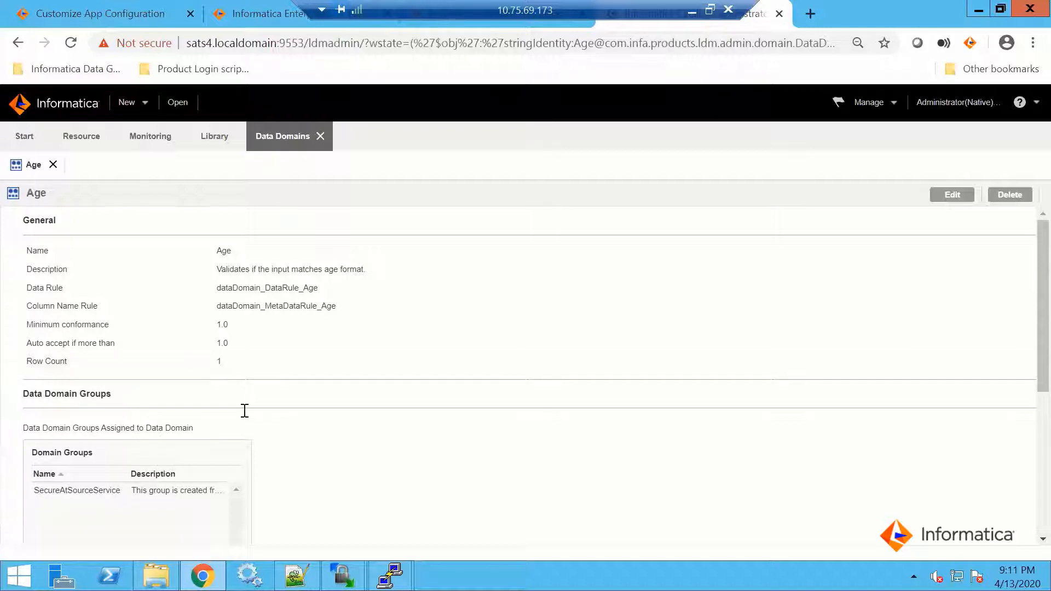
click(951, 197)
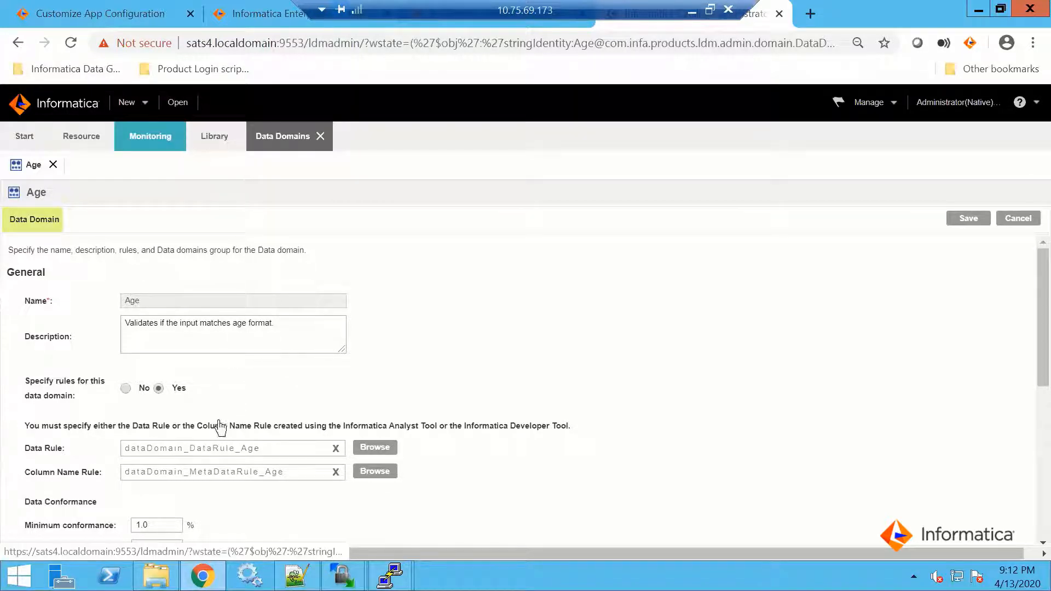
scroll(206, 468, down, 3)
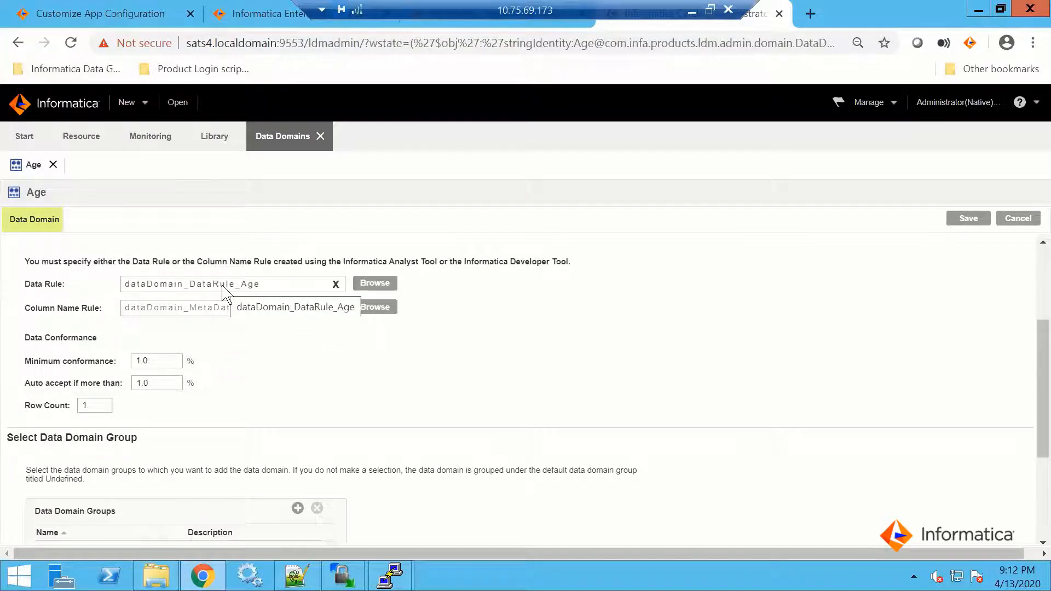
Cancel editing the Age data domain, close it and return to the Library's list of data domains
scroll(223, 289, up, 3)
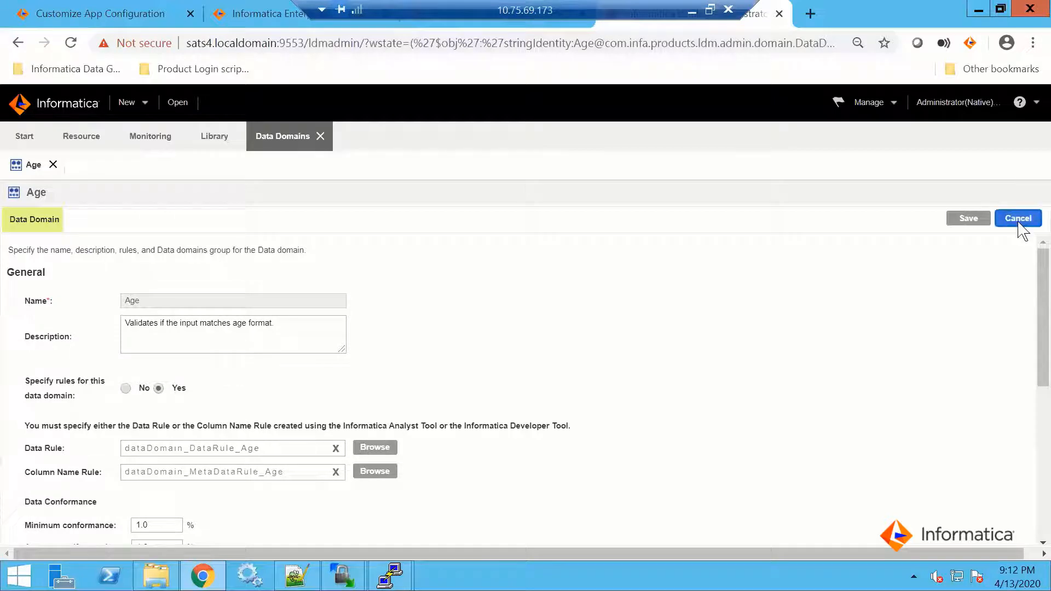
click(1019, 220)
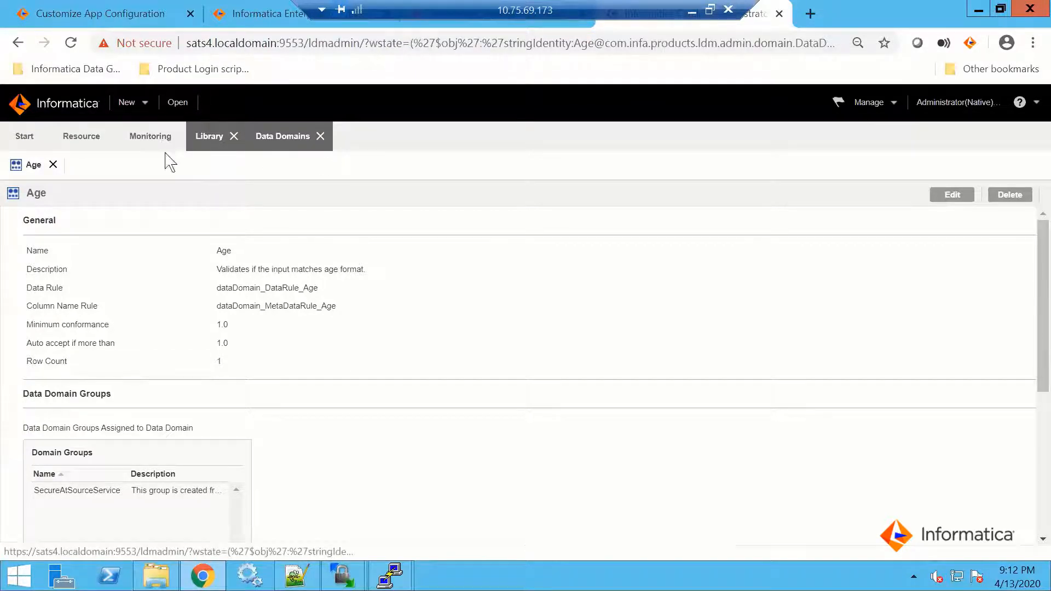
click(53, 165)
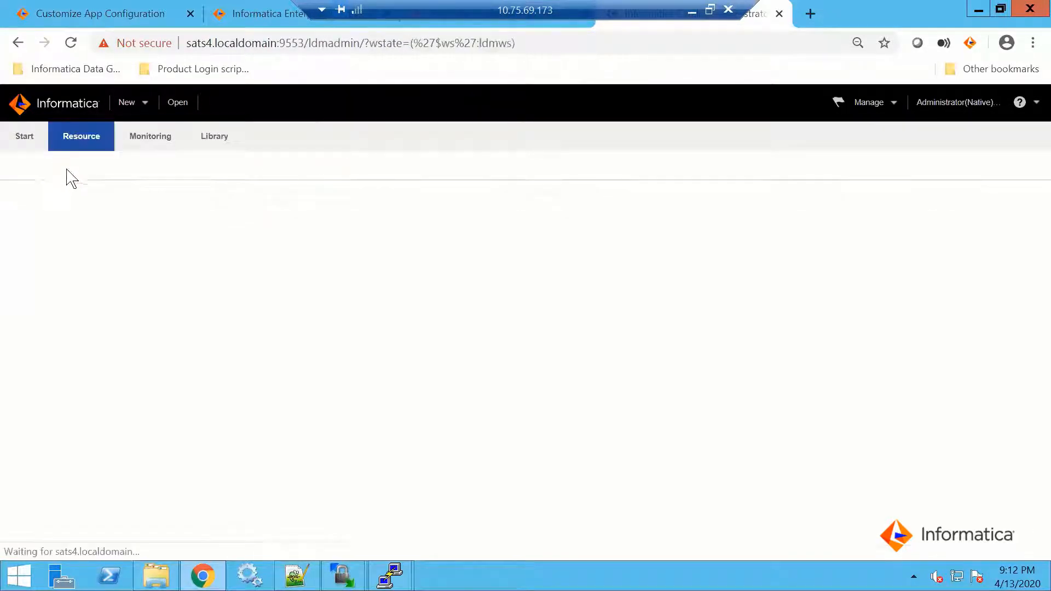
click(214, 143)
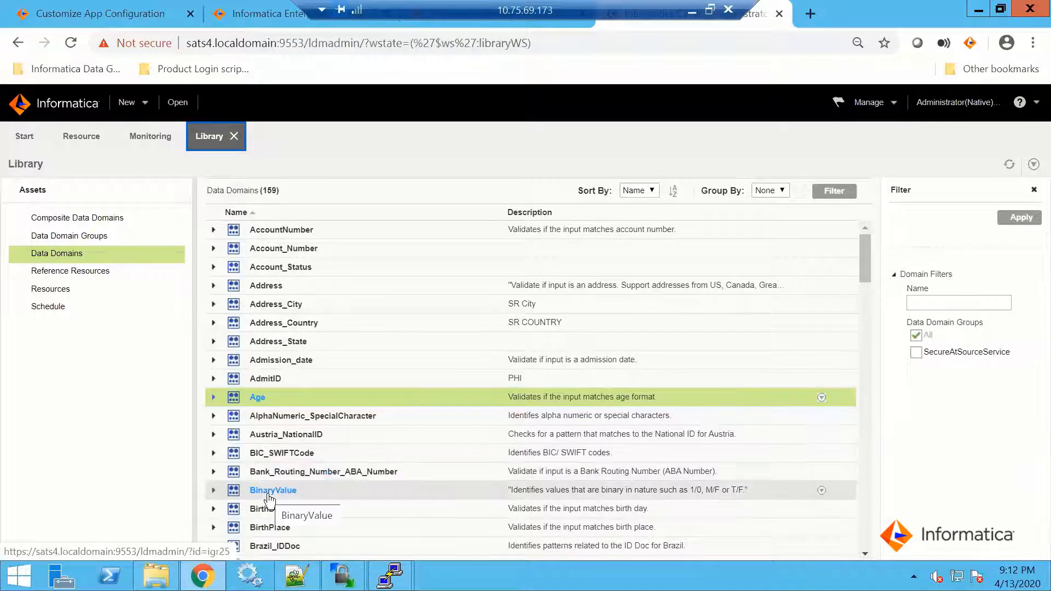
Examine the names and descriptions of the predefined data domains, including the credit card, driver's licence, FirstName and national ID entries
scroll(266, 534, down, 1)
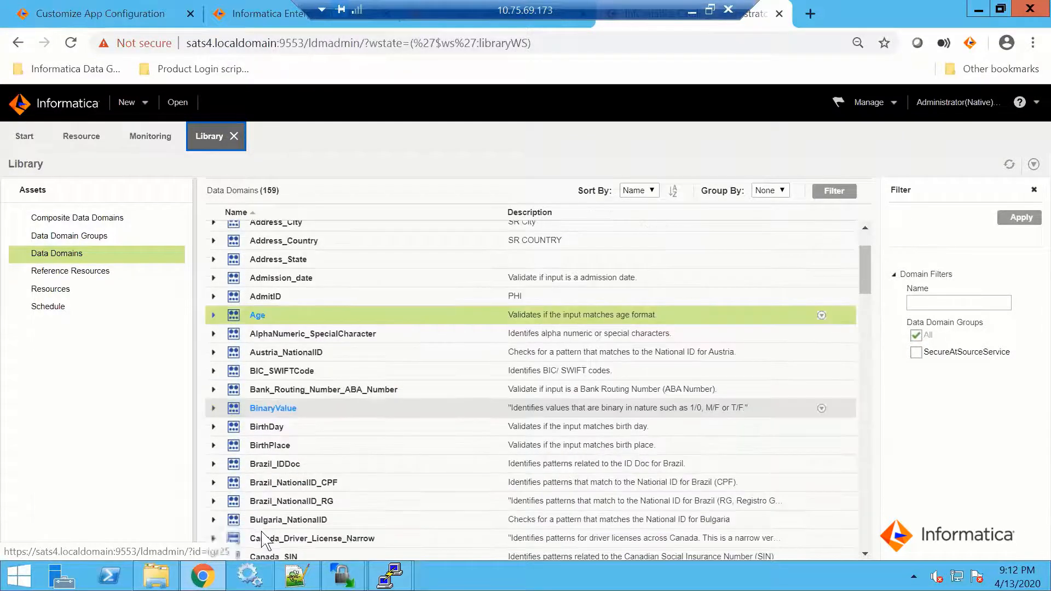
scroll(284, 542, down, 5)
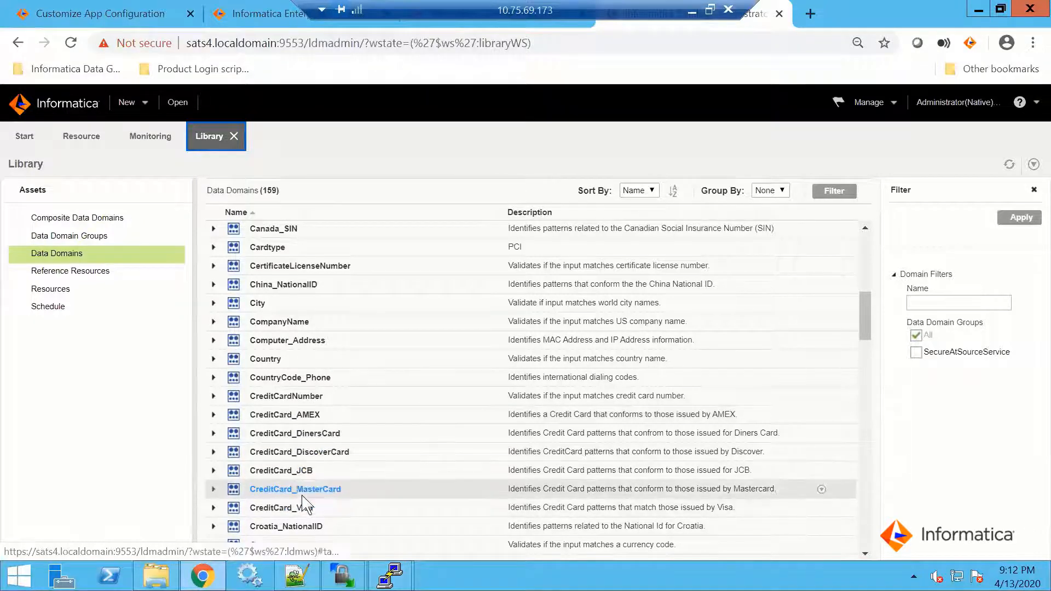
scroll(312, 466, down, 8)
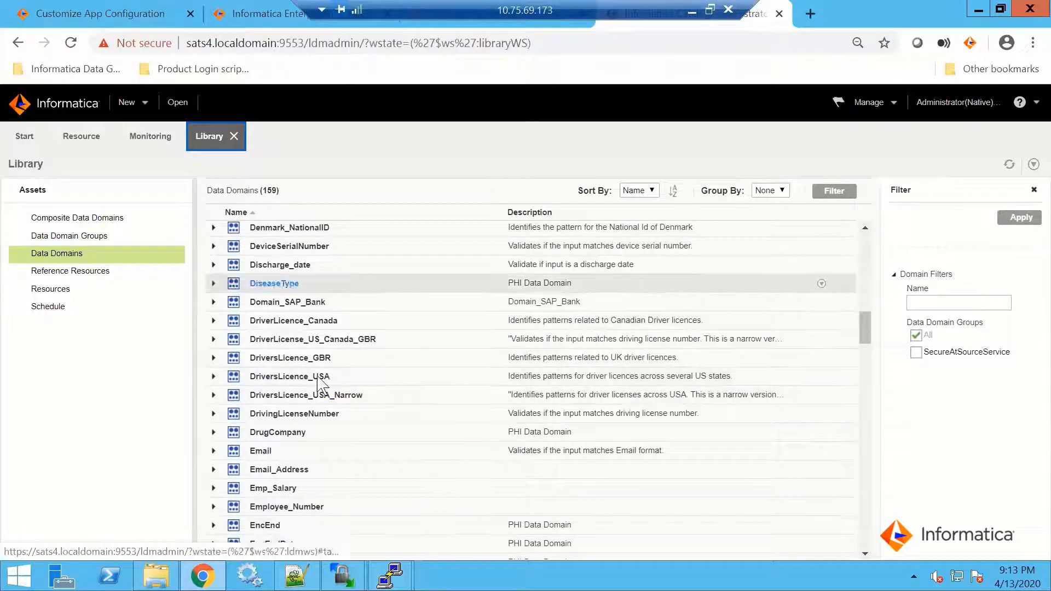
scroll(323, 438, down, 3)
scroll(323, 454, down, 4)
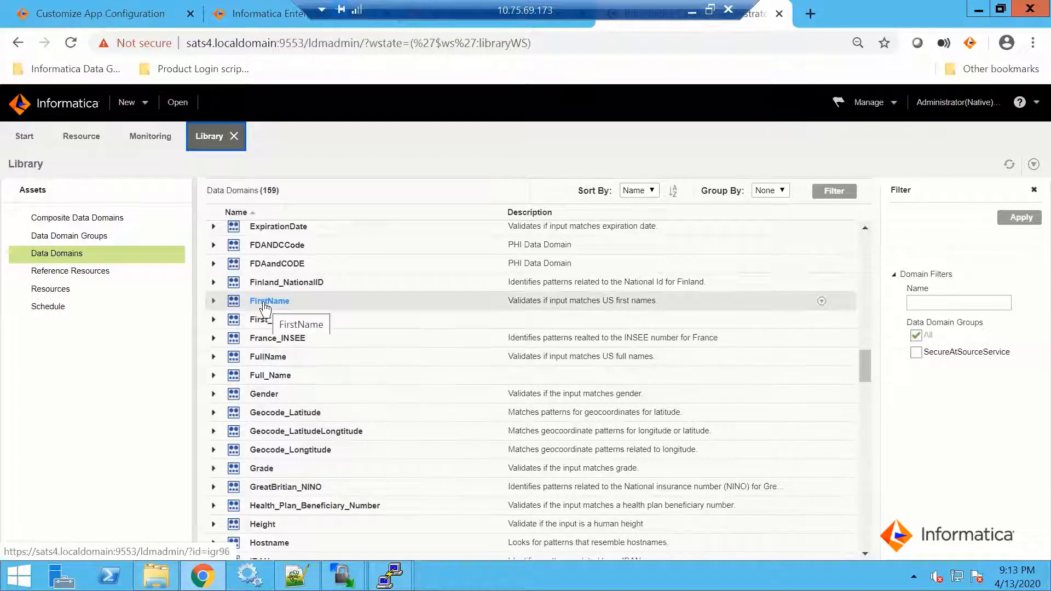
scroll(273, 493, down, 5)
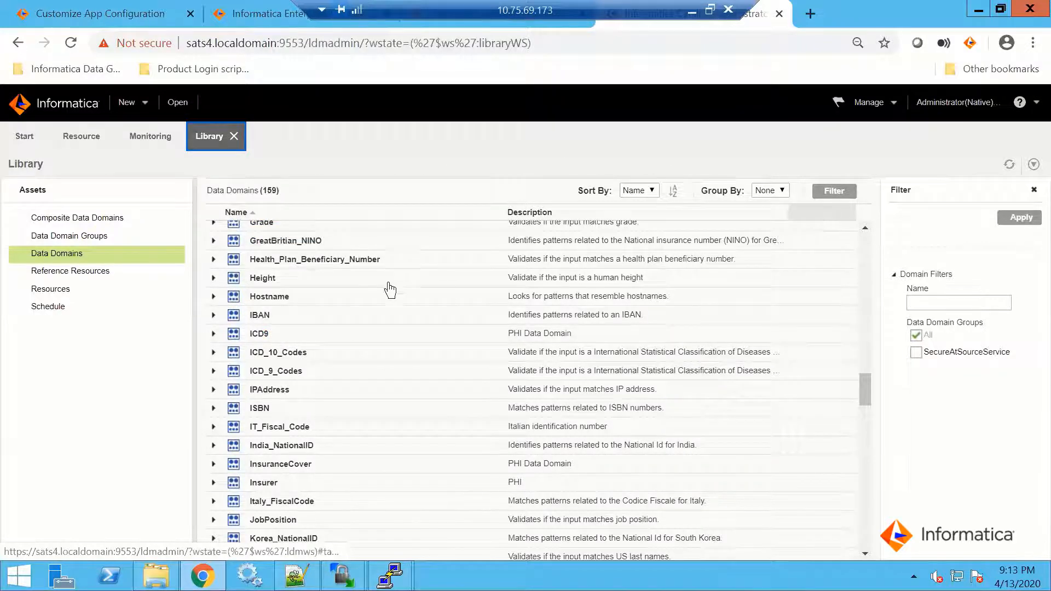
scroll(355, 313, up, 5)
scroll(356, 316, up, 7)
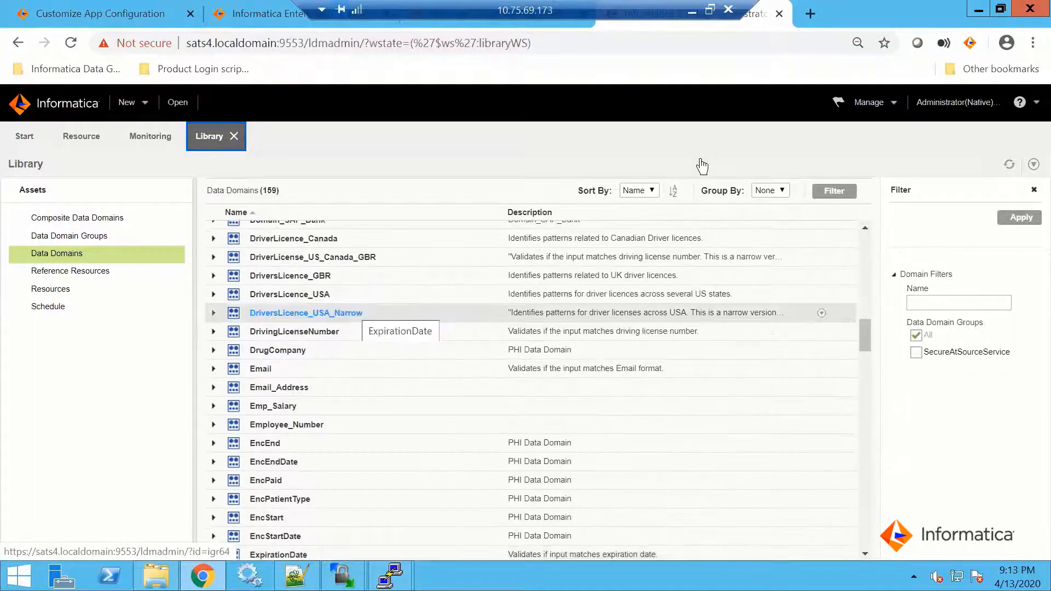
click(978, 12)
click(979, 12)
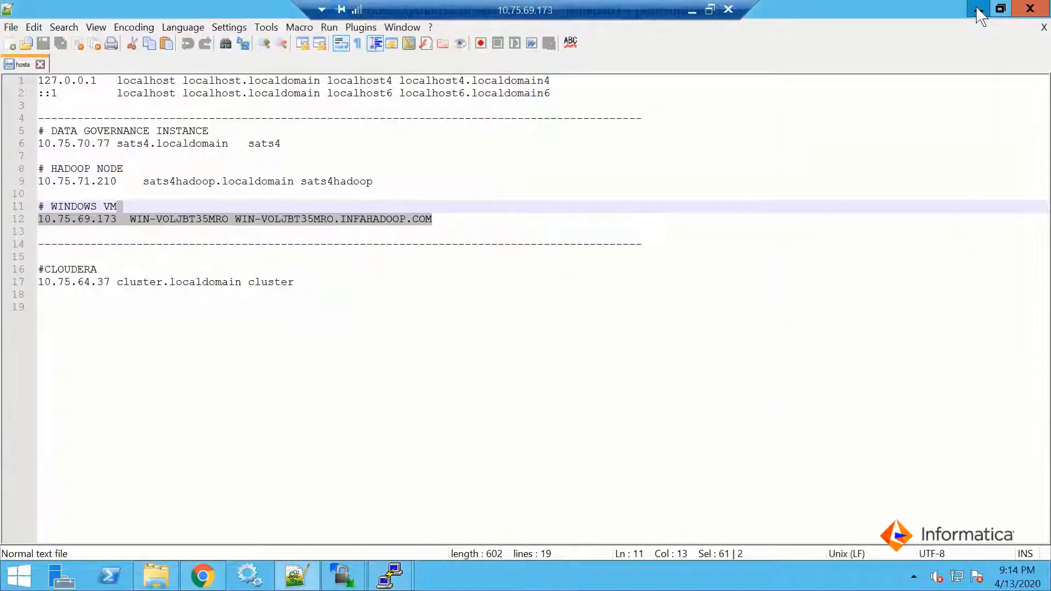
click(978, 13)
click(977, 8)
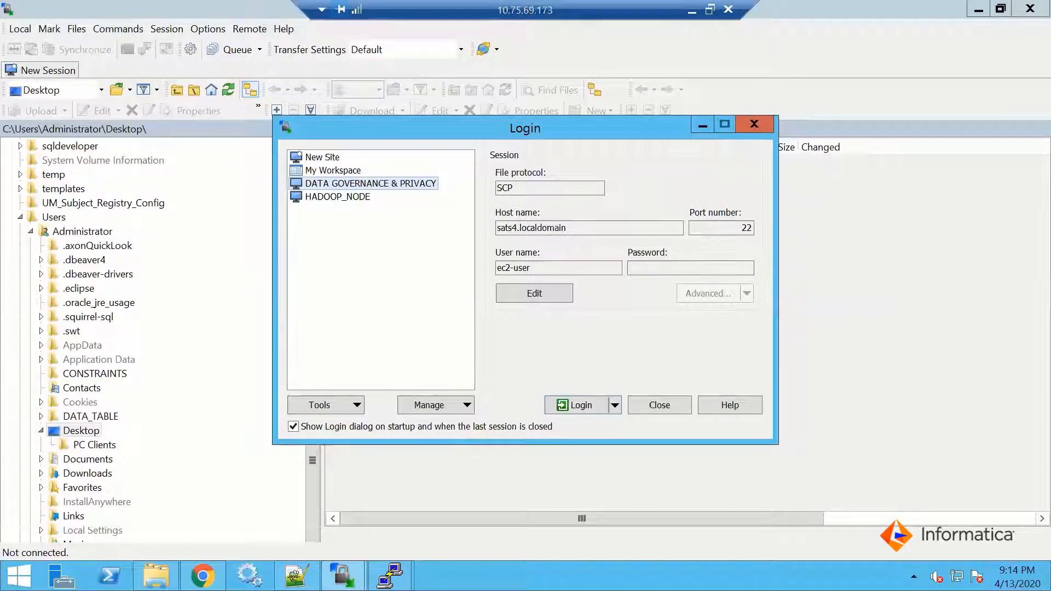
click(390, 575)
click(703, 125)
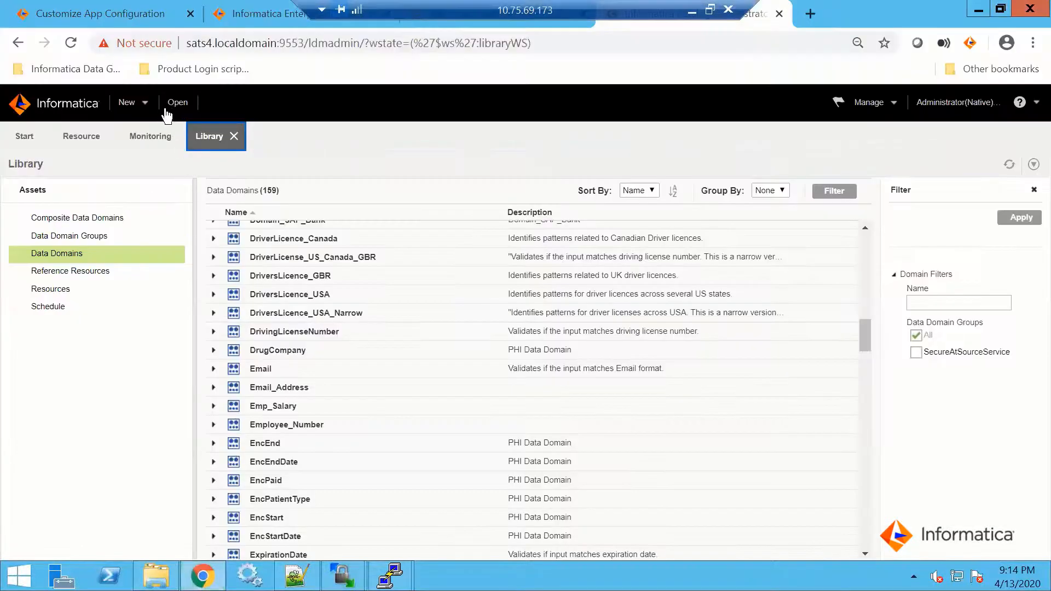
Open the Analyst tool from Analyst_Service's properties in Informatica Administrator, dismiss its error and show the asset Library
key(ctrl+2)
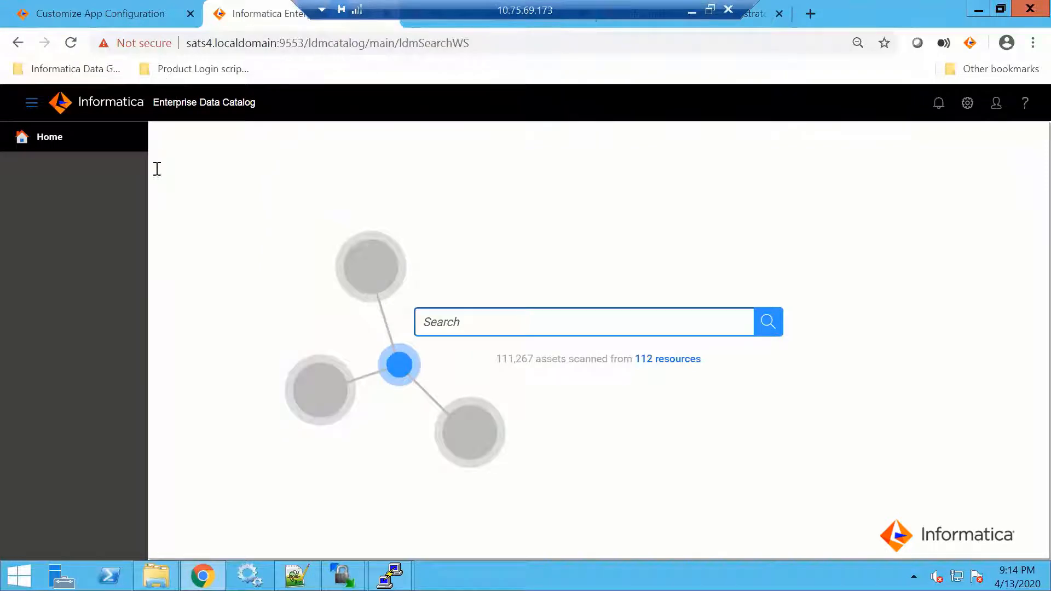
key(ctrl+Tab)
click(85, 250)
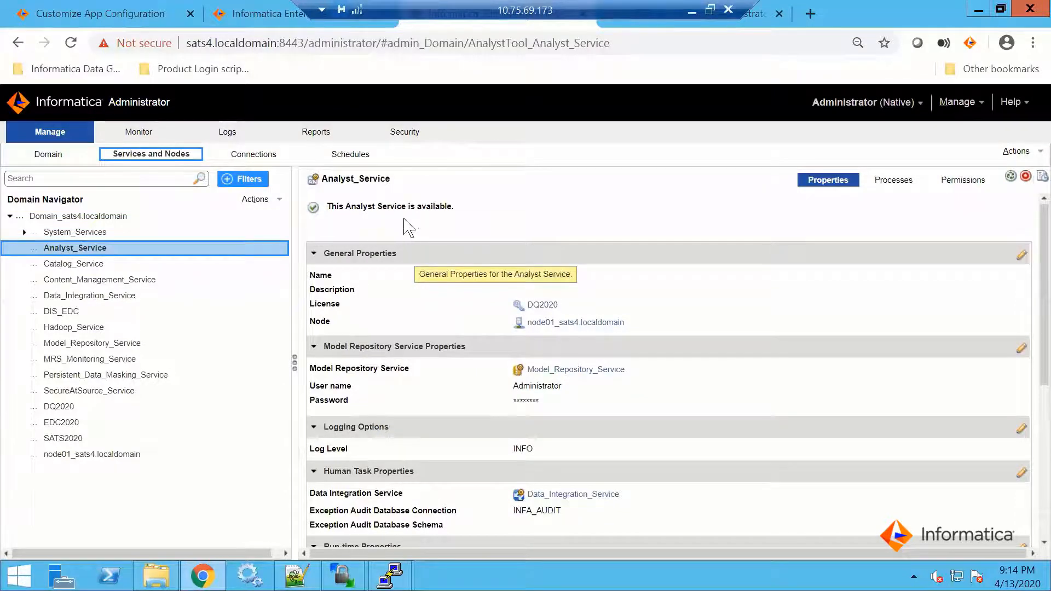
click(420, 227)
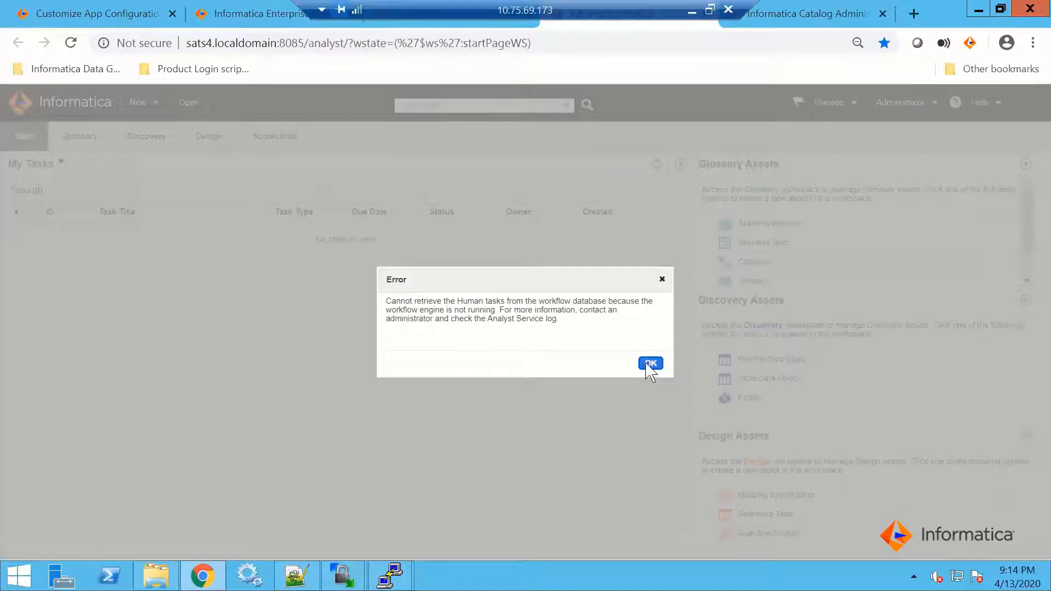
click(649, 363)
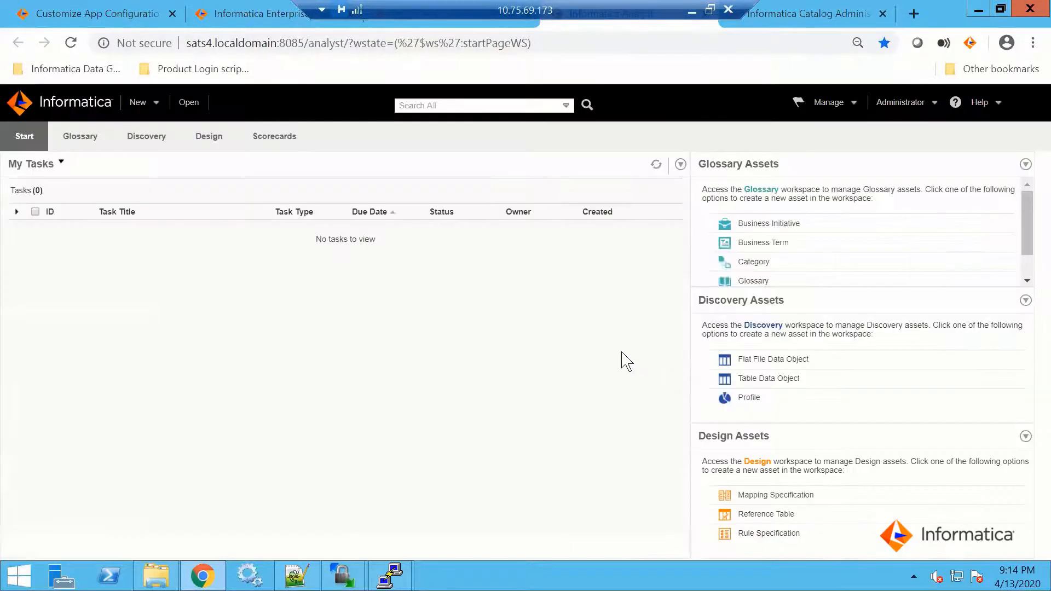
click(187, 105)
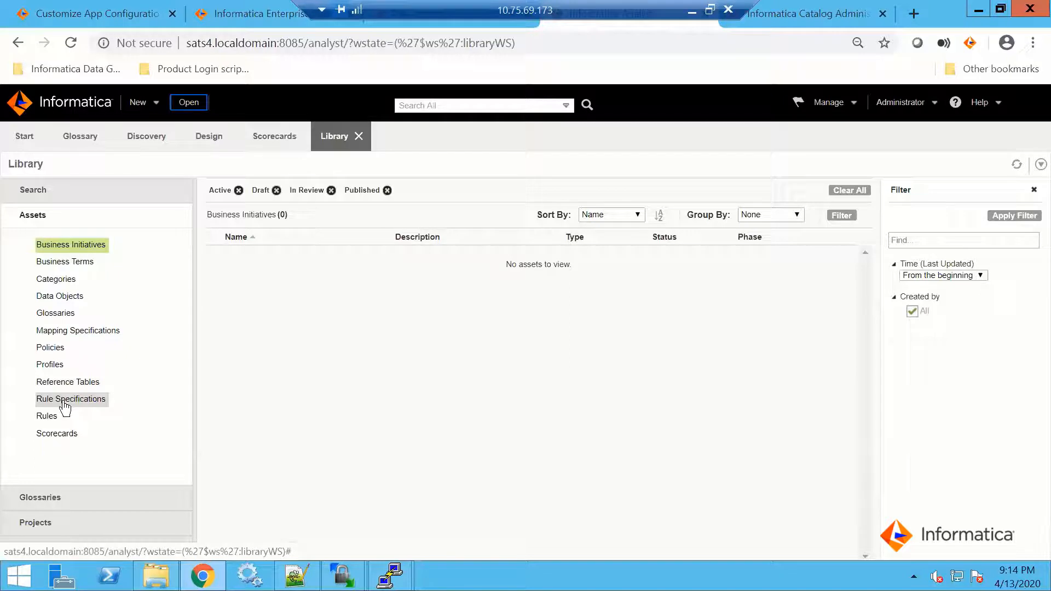
Search Enterprise Data Catalog for "sales" and filter the results to the PCRS_SALES_SALES_GLOBAL resource
mouse_move(22, 134)
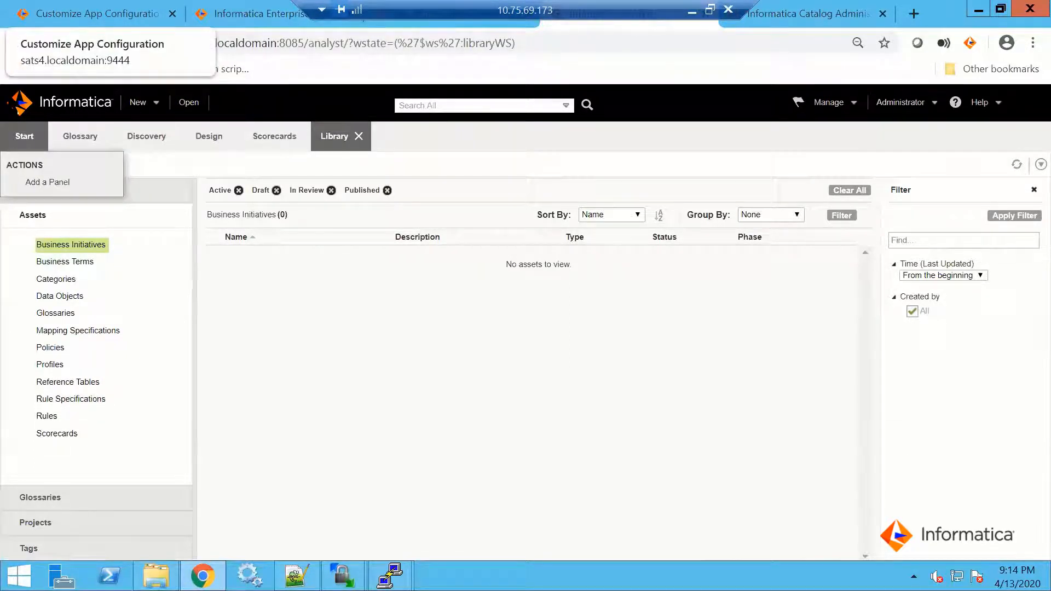
click(55, 13)
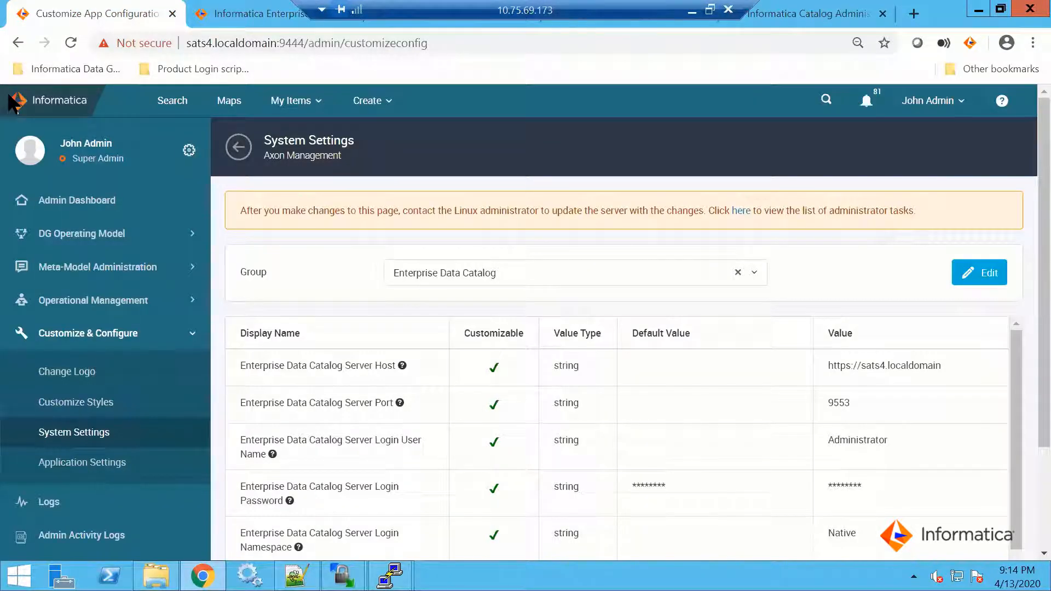
key(ctrl+Tab)
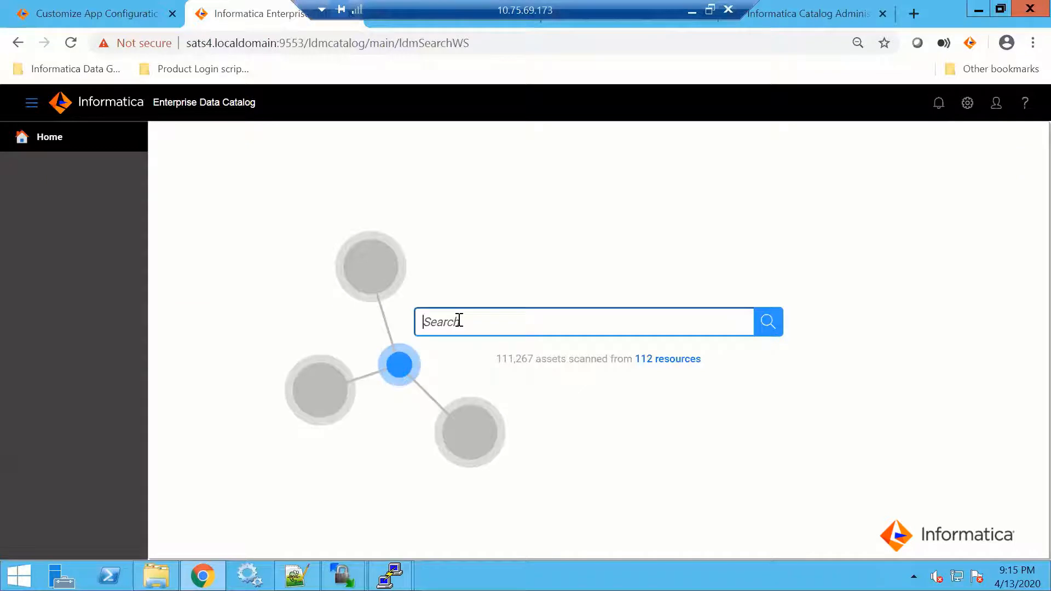
text(SALES)
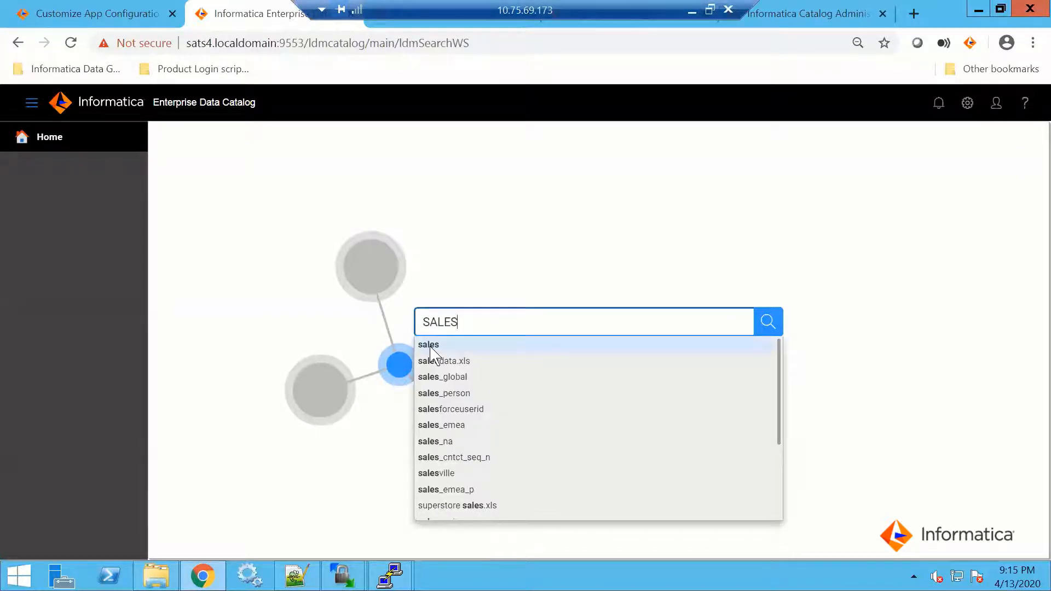
click(430, 347)
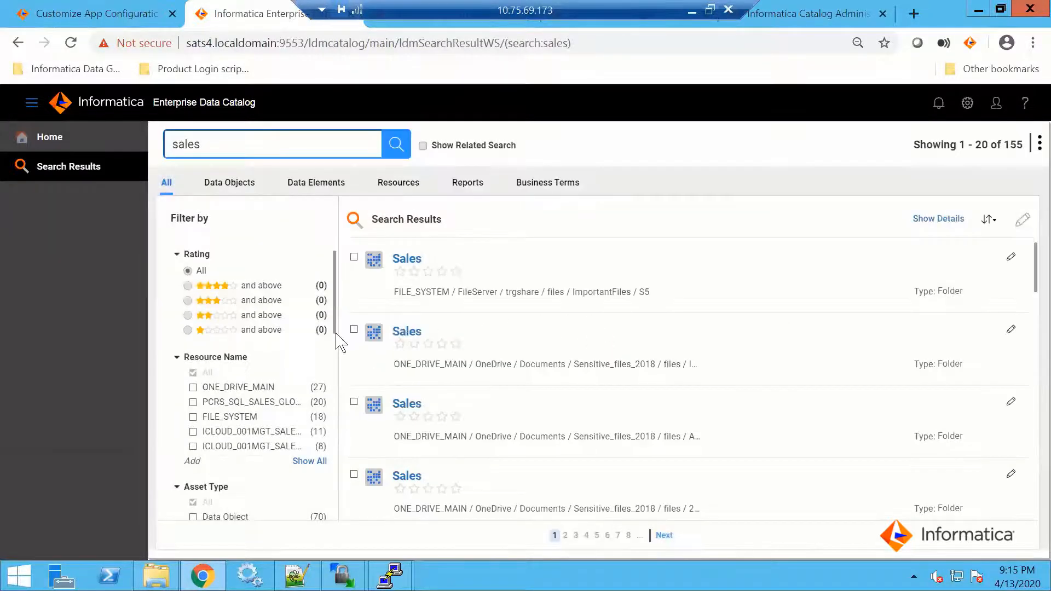
click(313, 460)
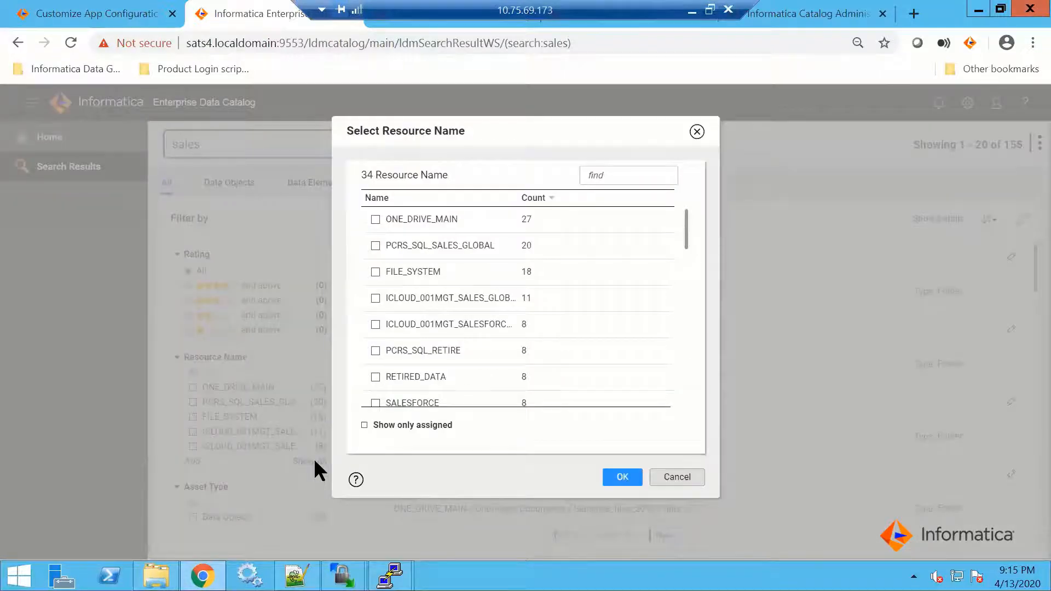
click(615, 484)
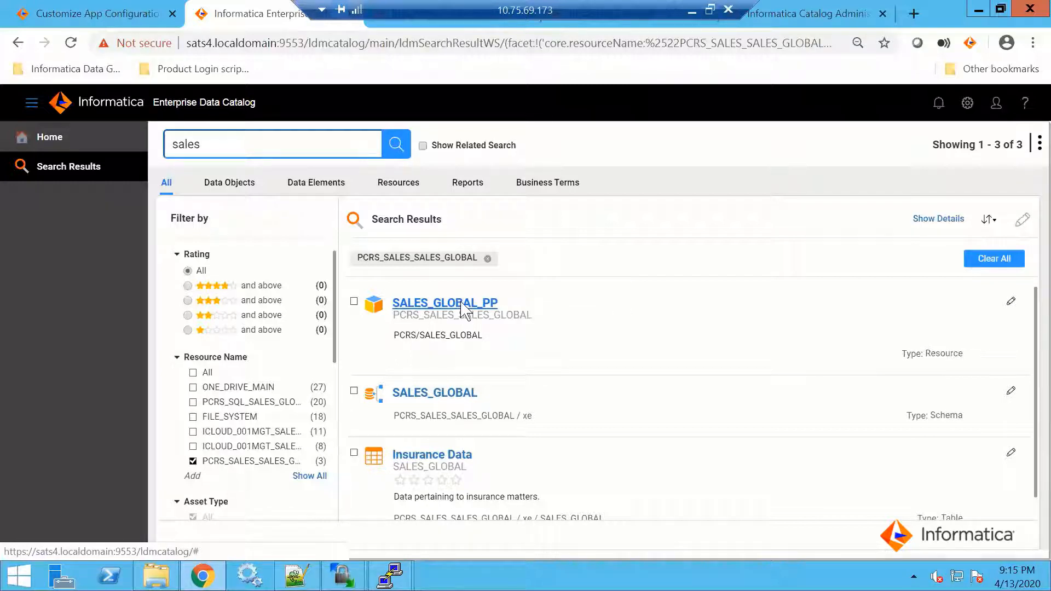
Open the SALES_GLOBAL_PP resource, list its tables and read the description of the Insurance Data table
click(461, 305)
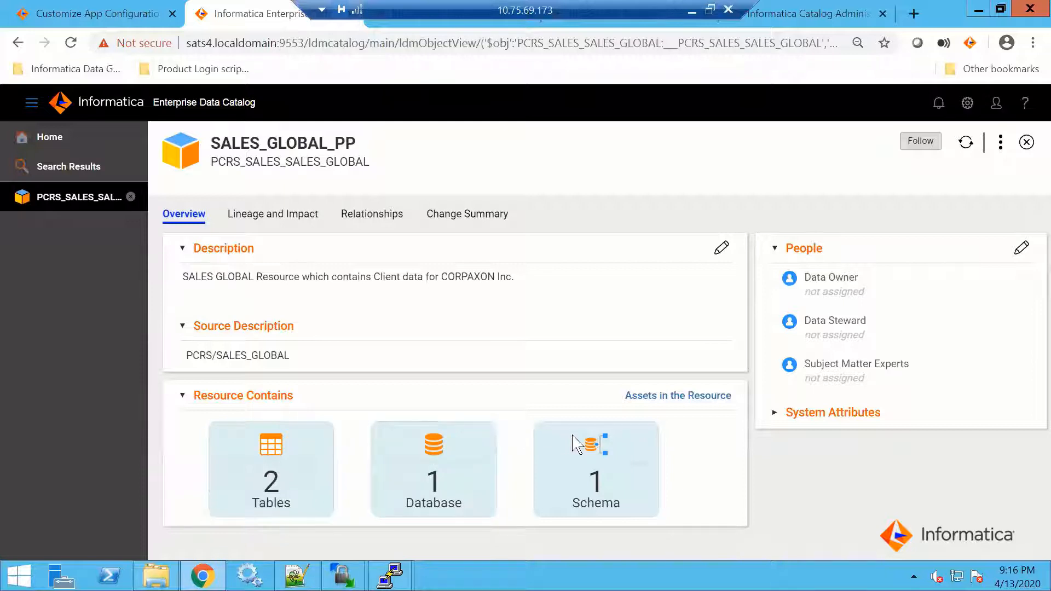
click(266, 466)
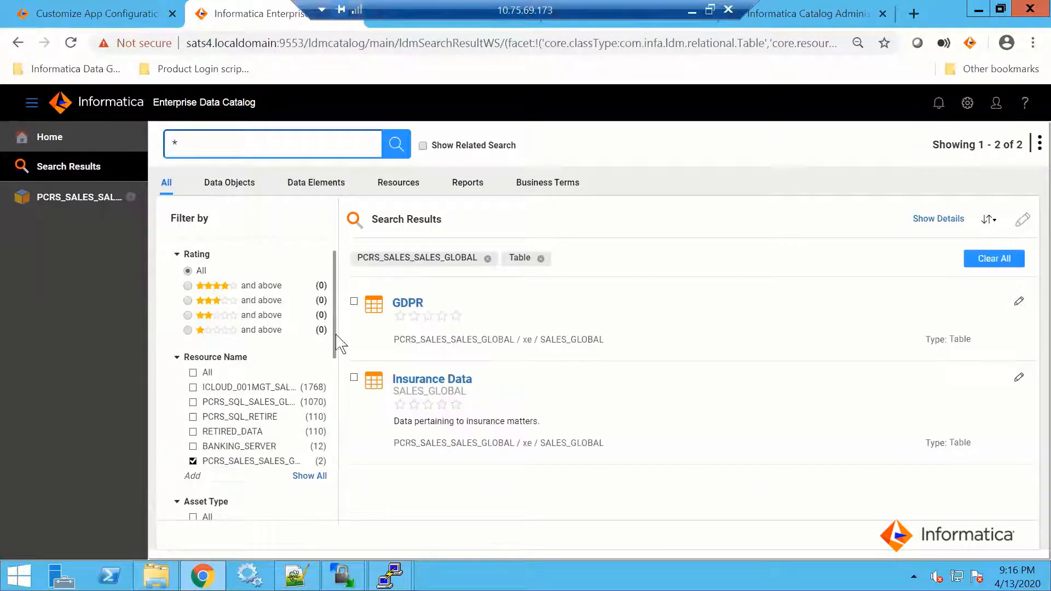
click(429, 385)
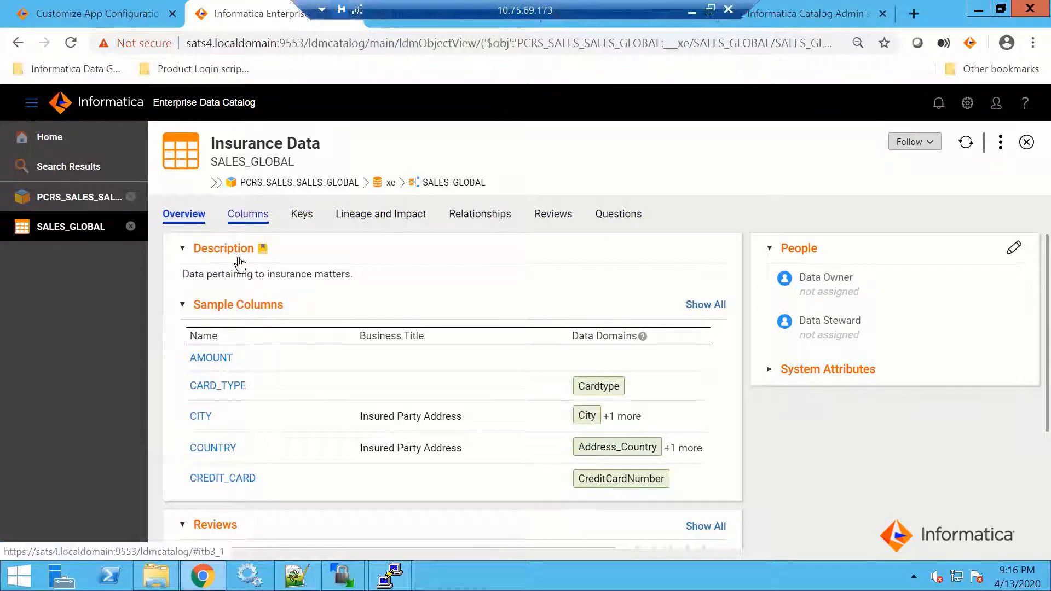
drag(190, 275, 351, 276)
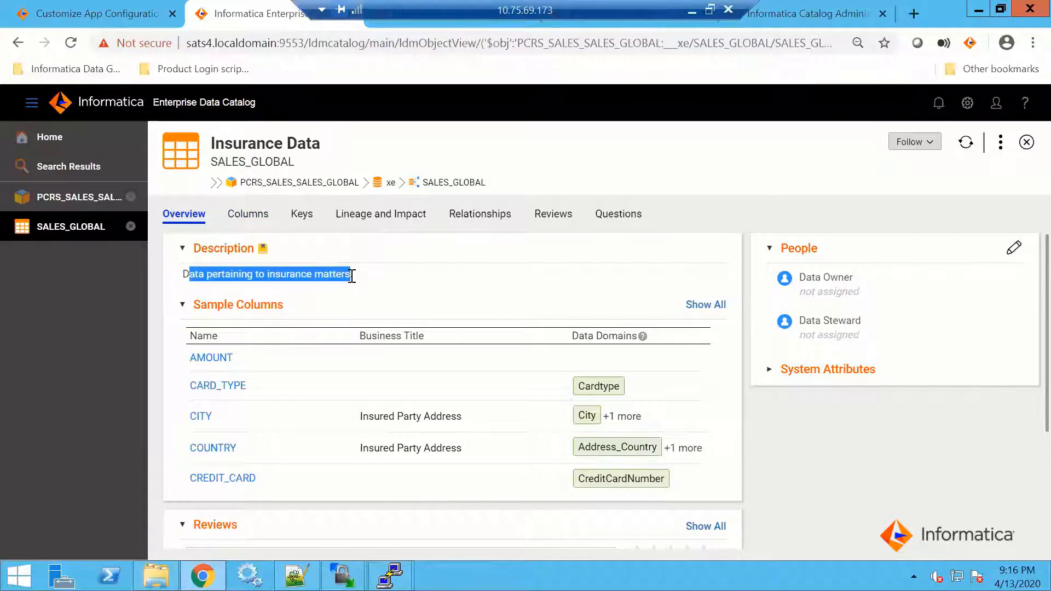
Examine the Insurance Data table's columns with their business titles, data domains, value distributions and data types
click(253, 216)
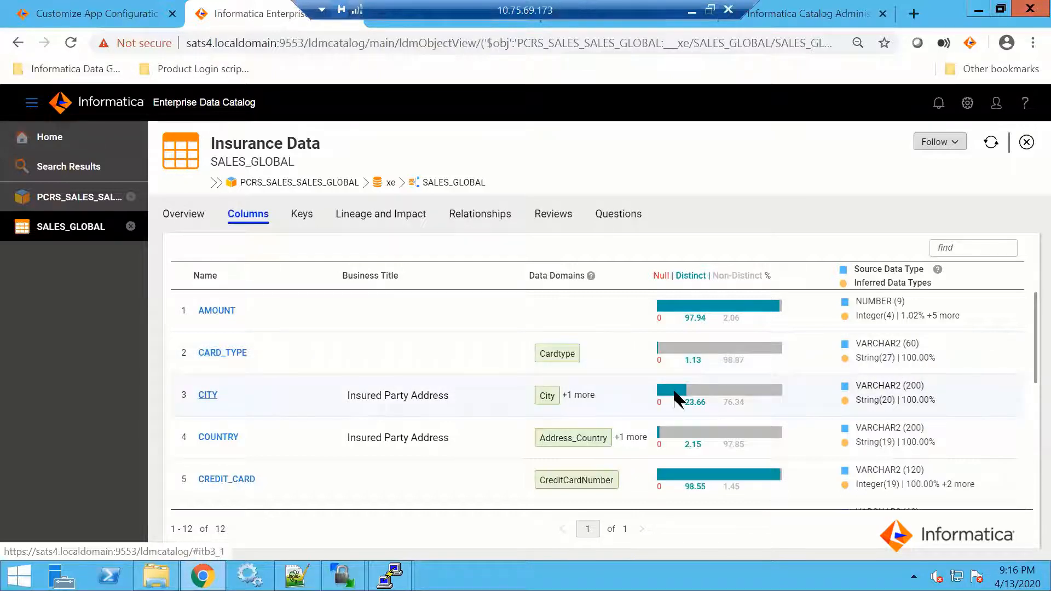
mouse_move(676, 398)
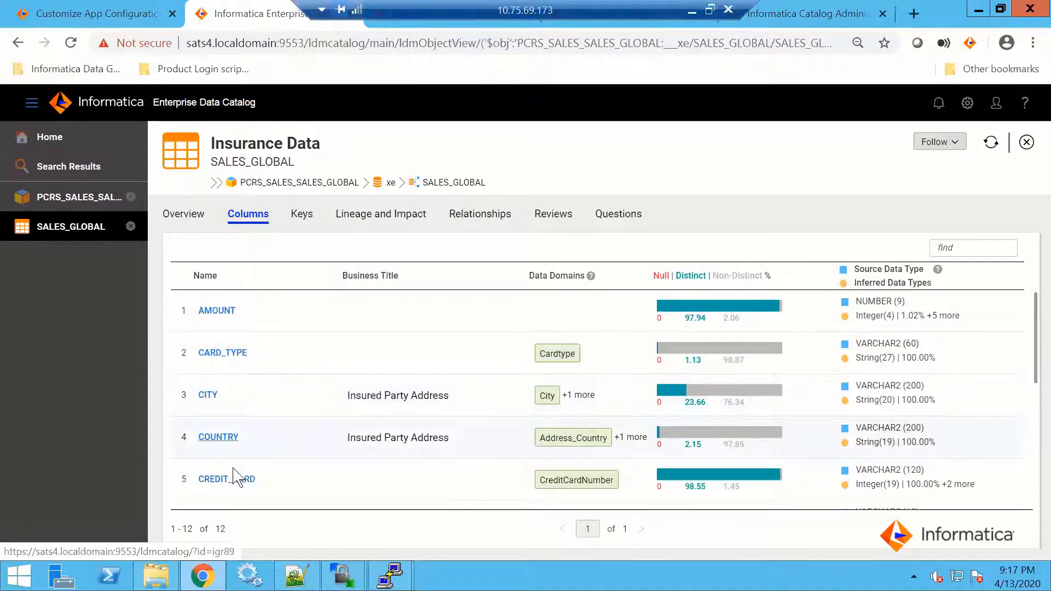
scroll(242, 481, down, 3)
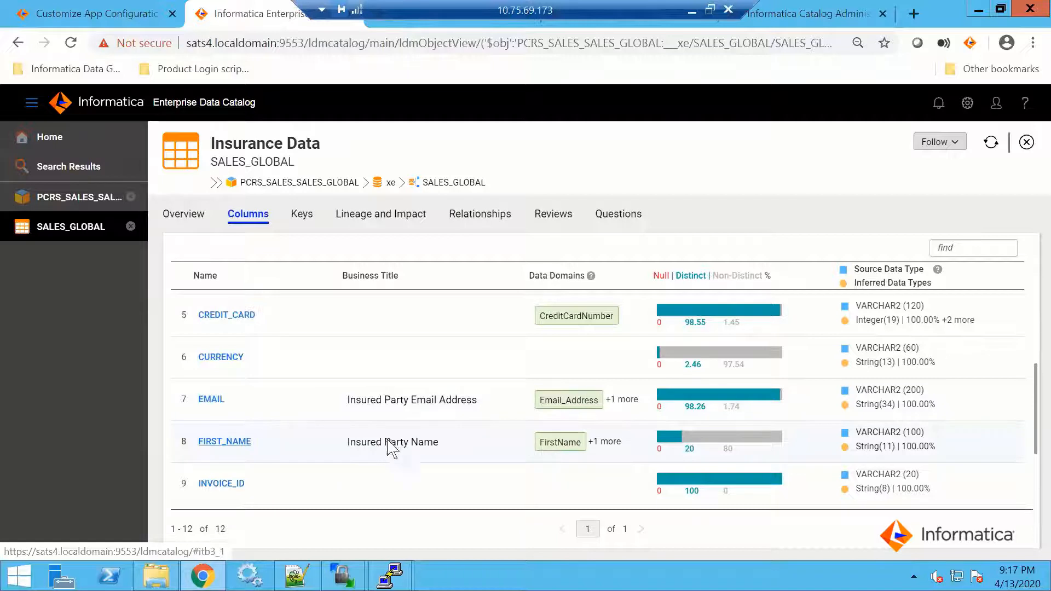
scroll(440, 438, down, 3)
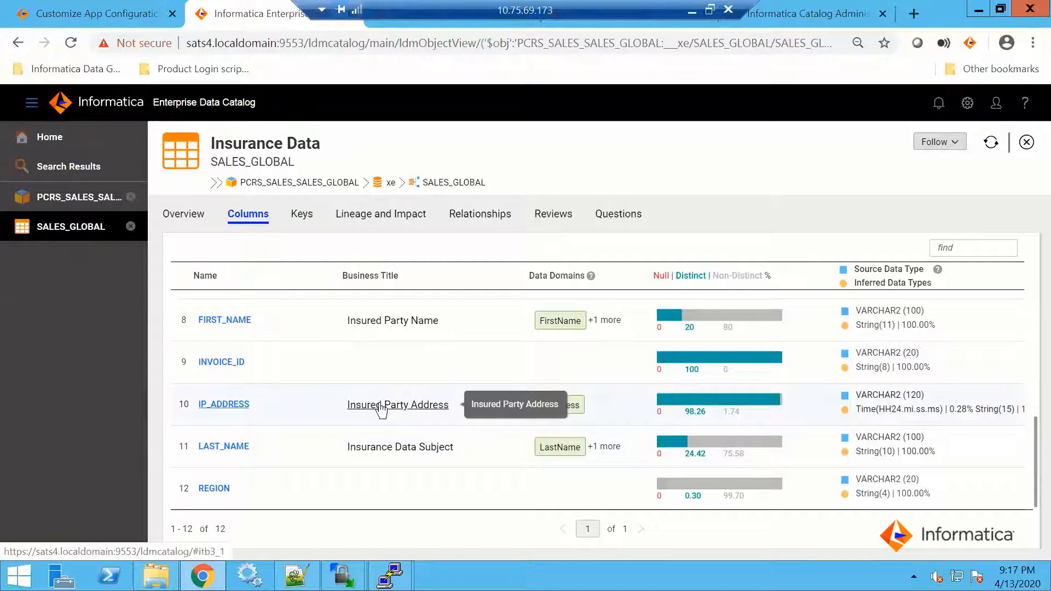
scroll(383, 372, up, 5)
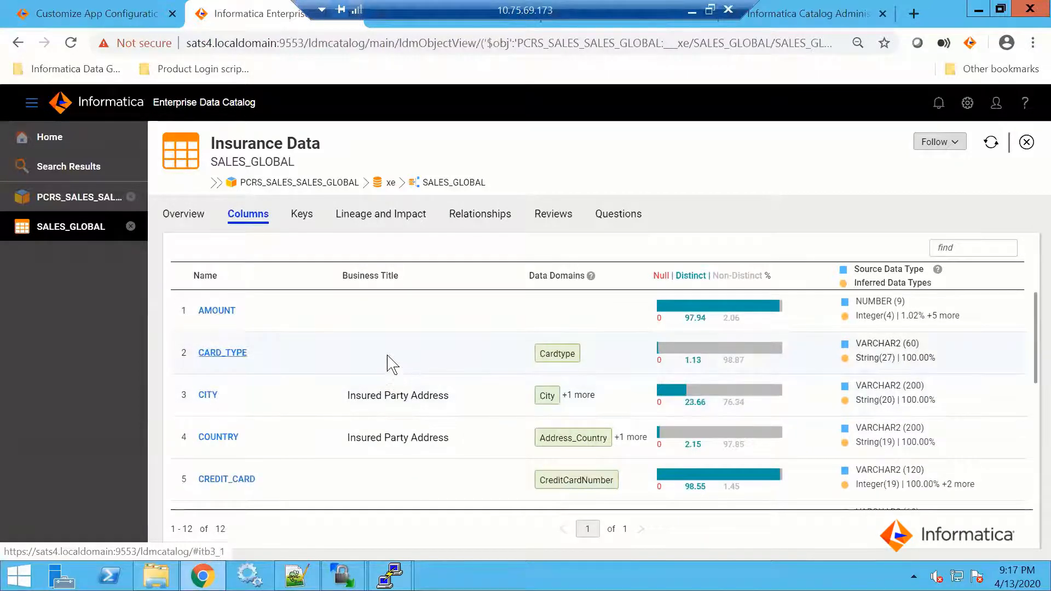
scroll(406, 339, down, 3)
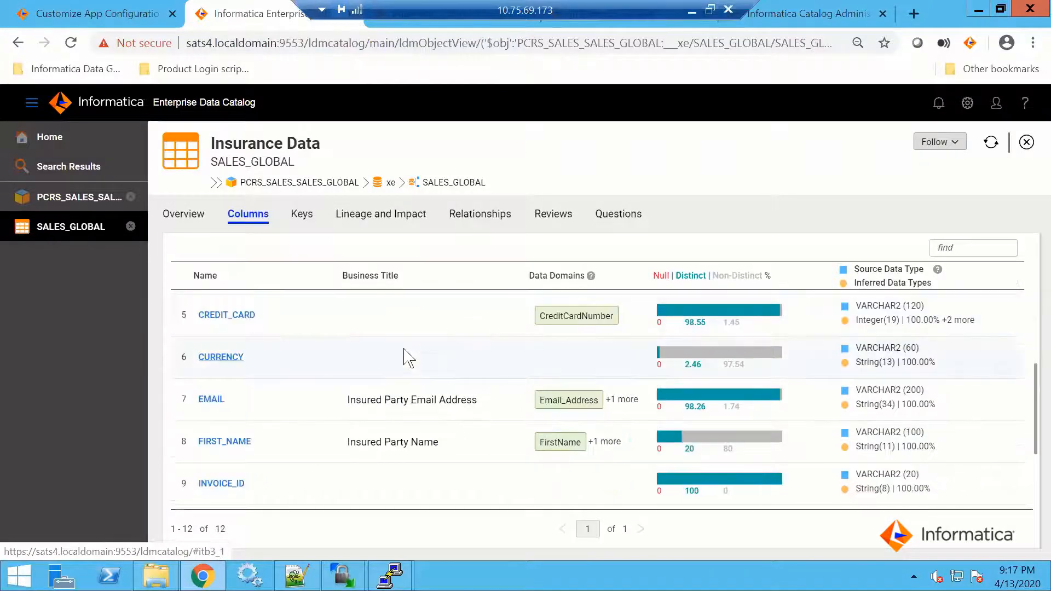
Open the EMAIL column's business title, Insured Party Email Address, and review its source description and related technical assets
click(411, 402)
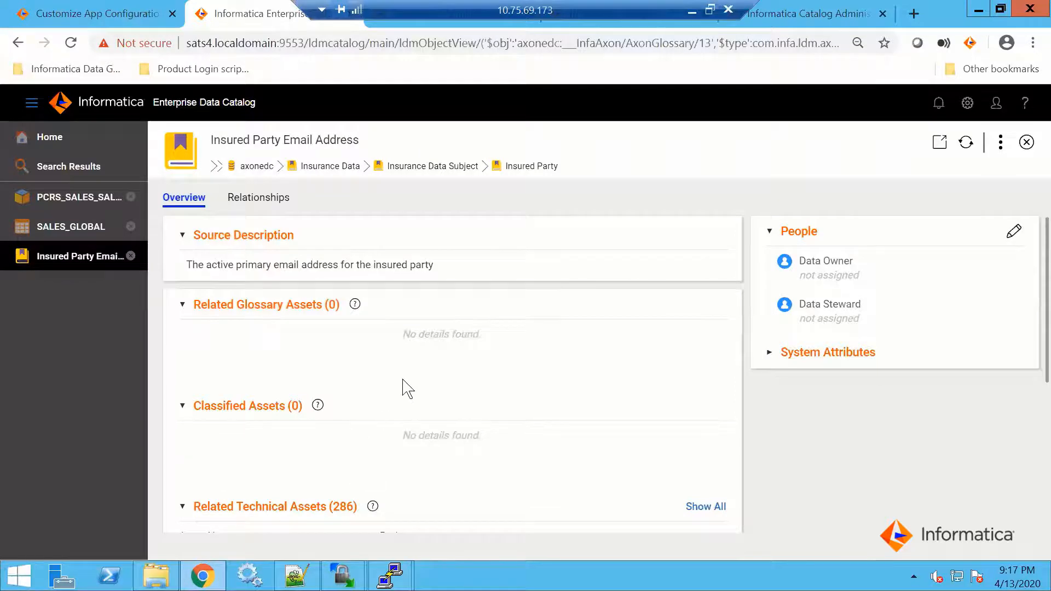
scroll(404, 405, down, 2)
scroll(400, 416, down, 2)
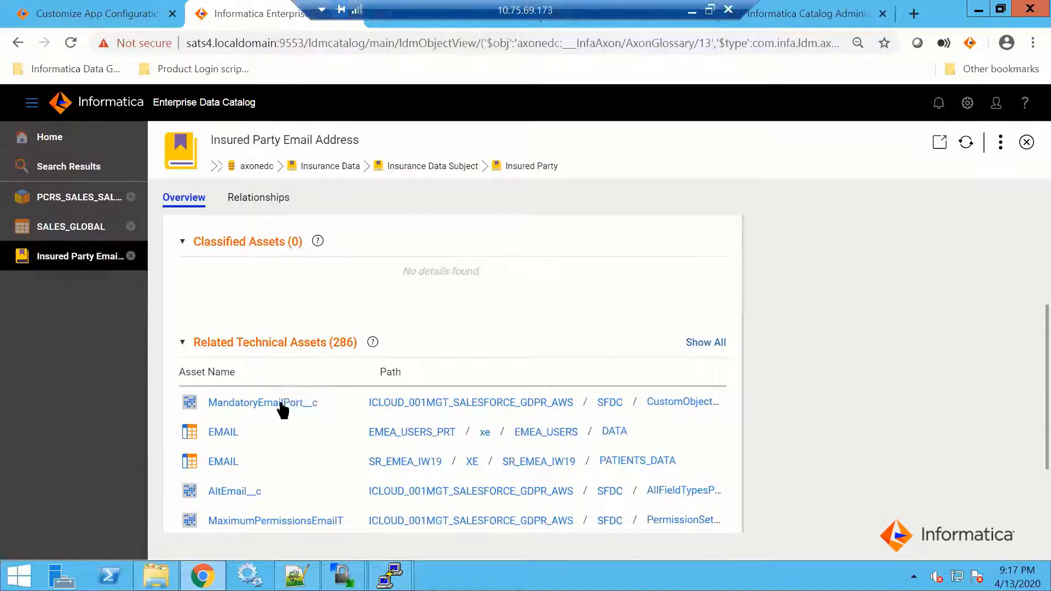
Open the axonedc resource that contains the Insured Party Email Address term and list its Axon Glossaries
scroll(285, 397, up, 4)
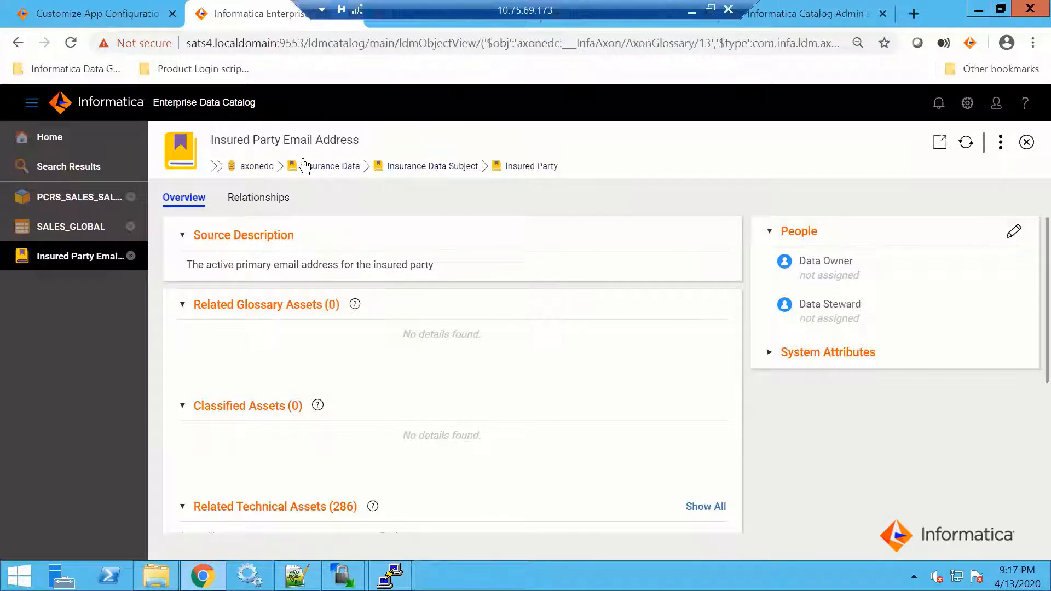
click(257, 167)
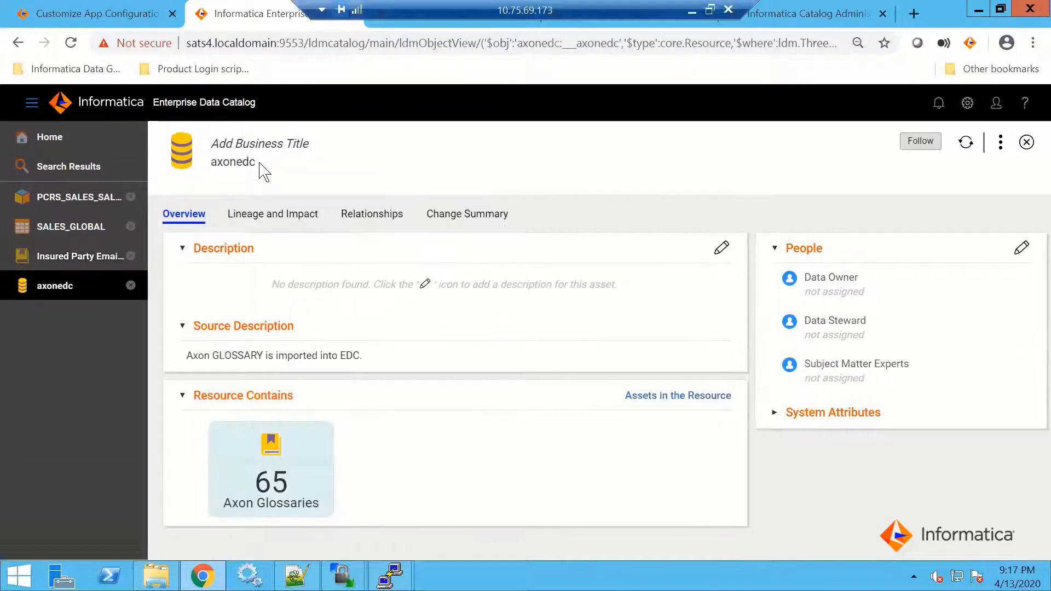
click(271, 449)
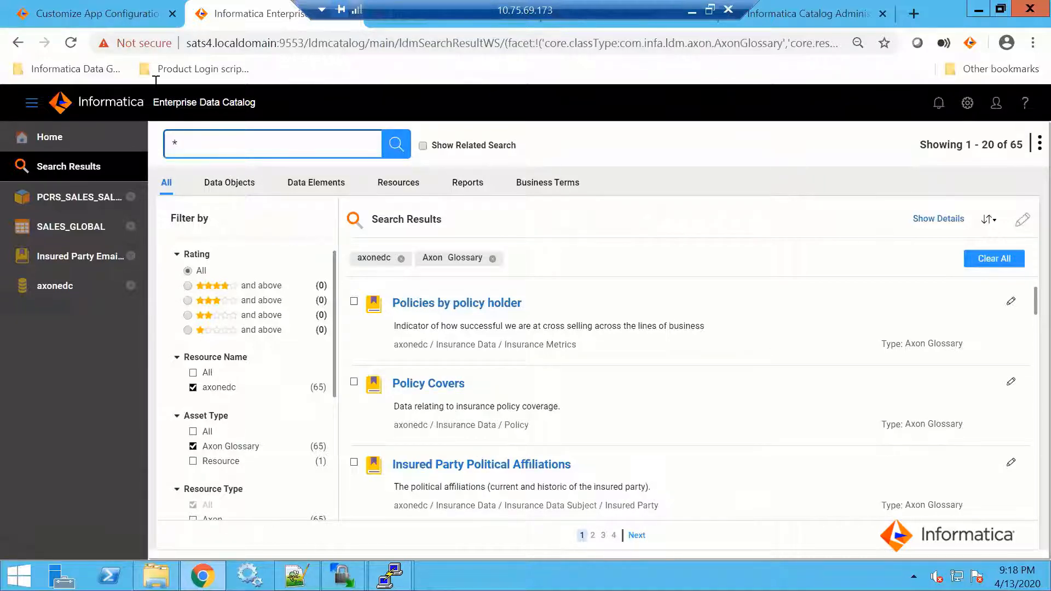
Switch to Axon, show the Glossary entries in the search view and look through the listed terms and their definitions
click(97, 13)
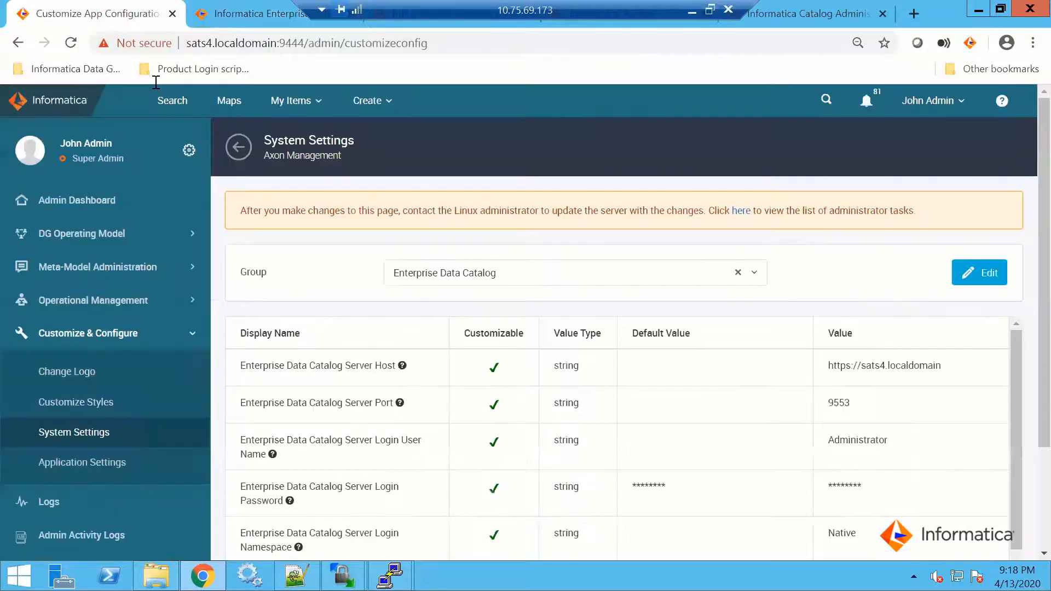
click(175, 104)
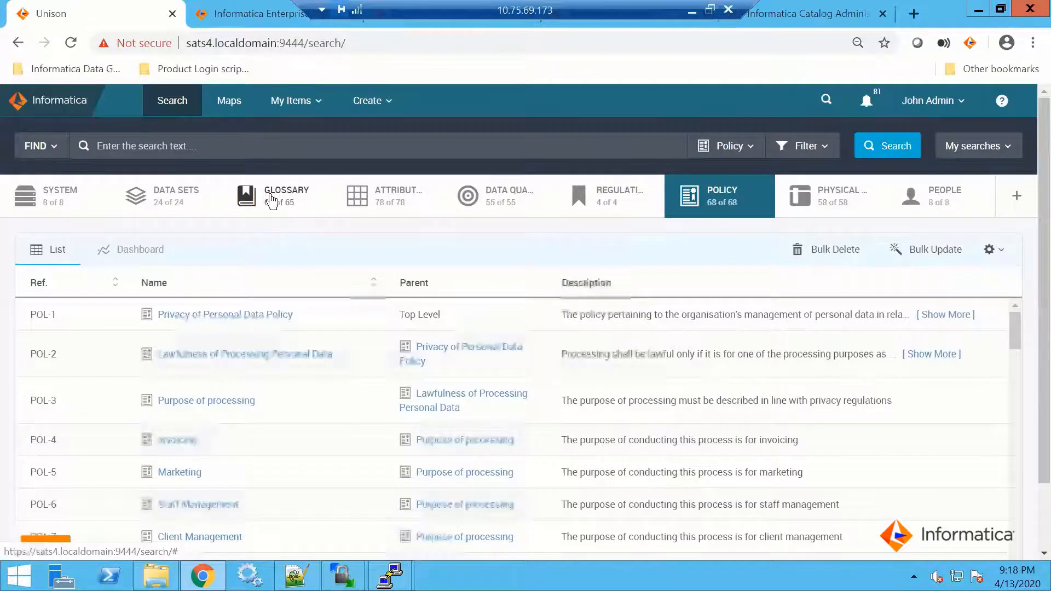
click(272, 205)
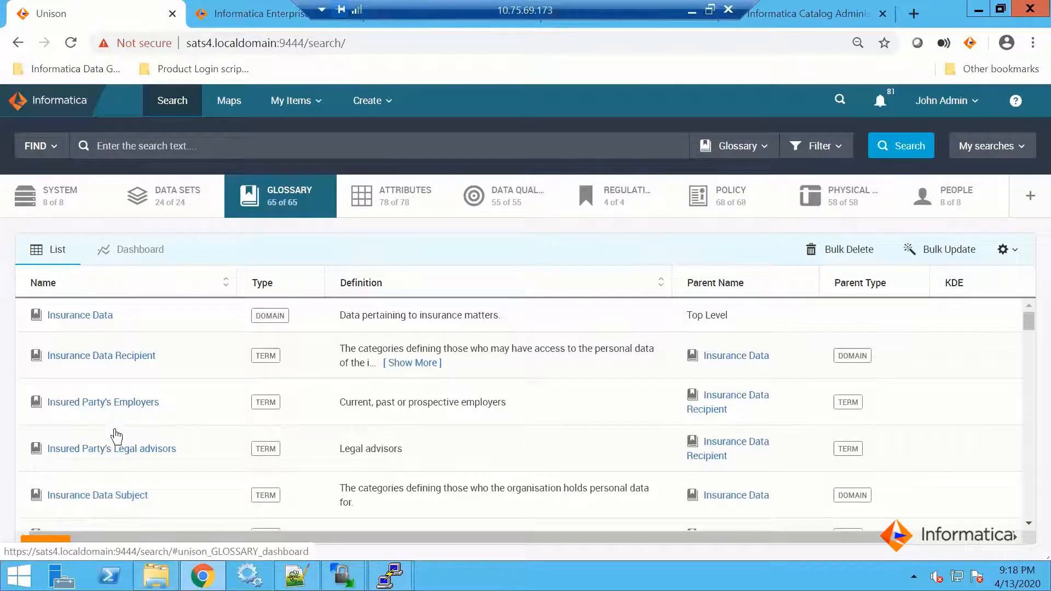
scroll(159, 493, down, 2)
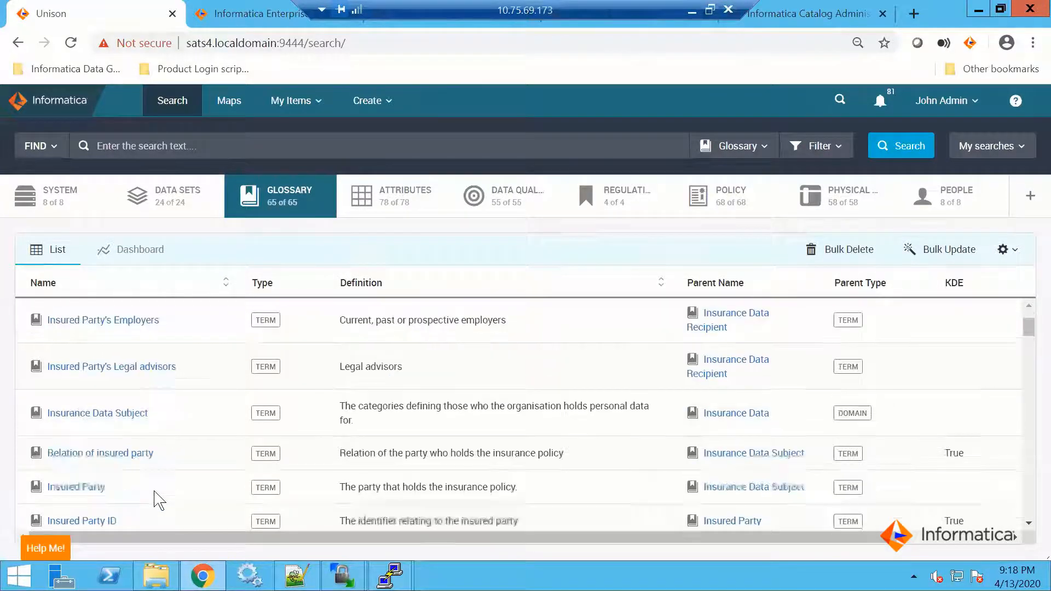
scroll(158, 496, down, 2)
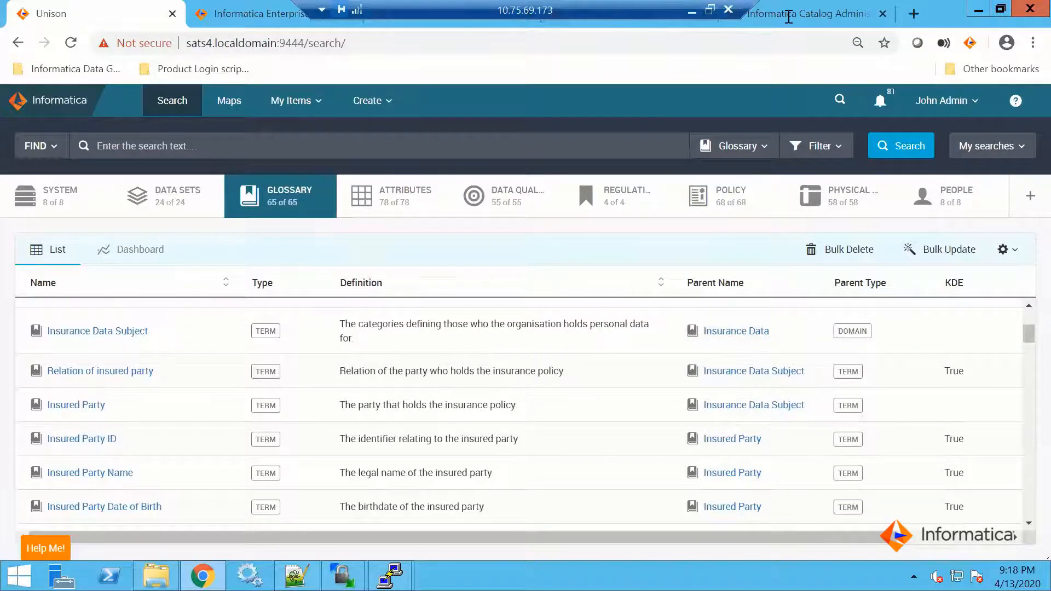
Return to Enterprise Data Catalog and check the number of Axon Glossary results for comparison with Axon
click(793, 14)
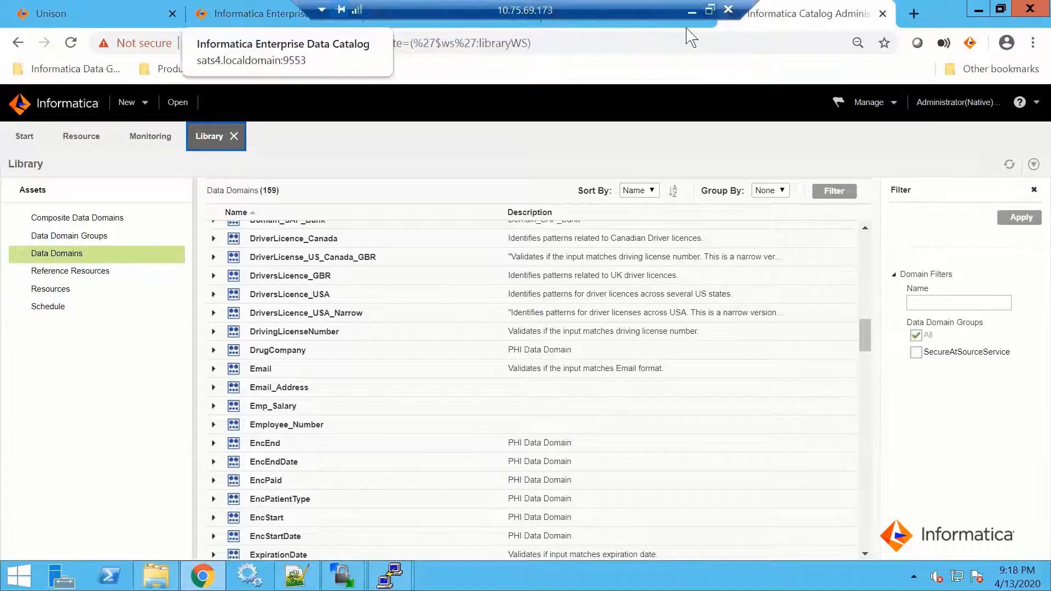
click(259, 14)
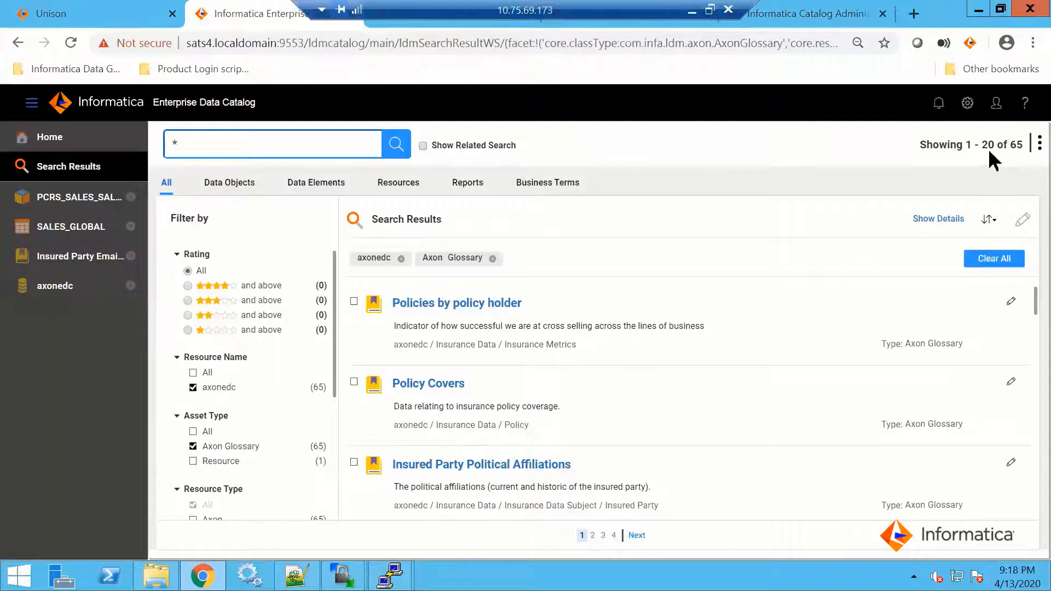
drag(1022, 145, 1011, 143)
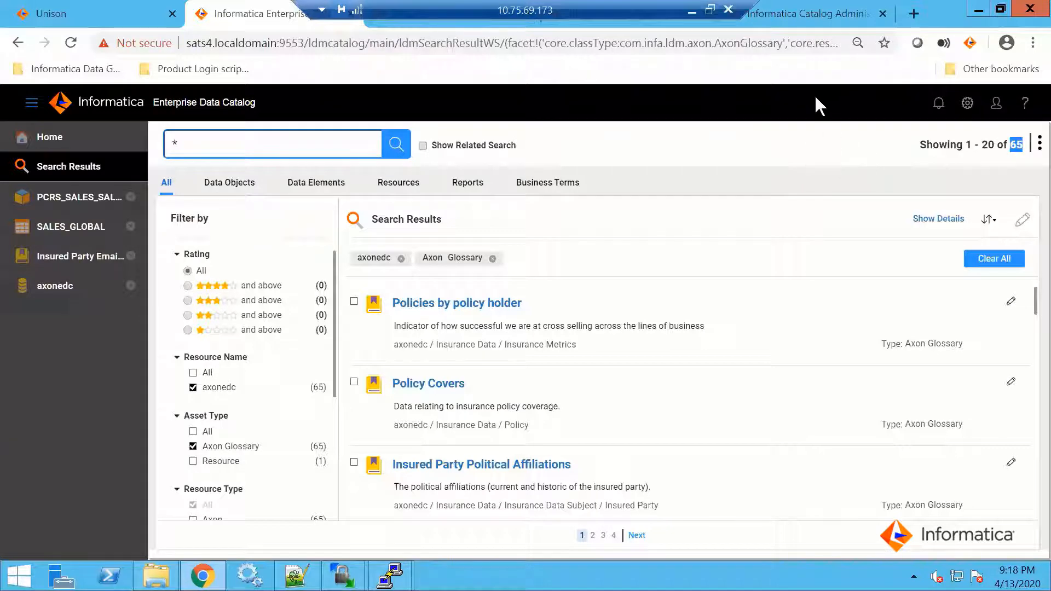
Switch to Catalog Administrator, list the library's Resources and open the axonedc resource
click(793, 22)
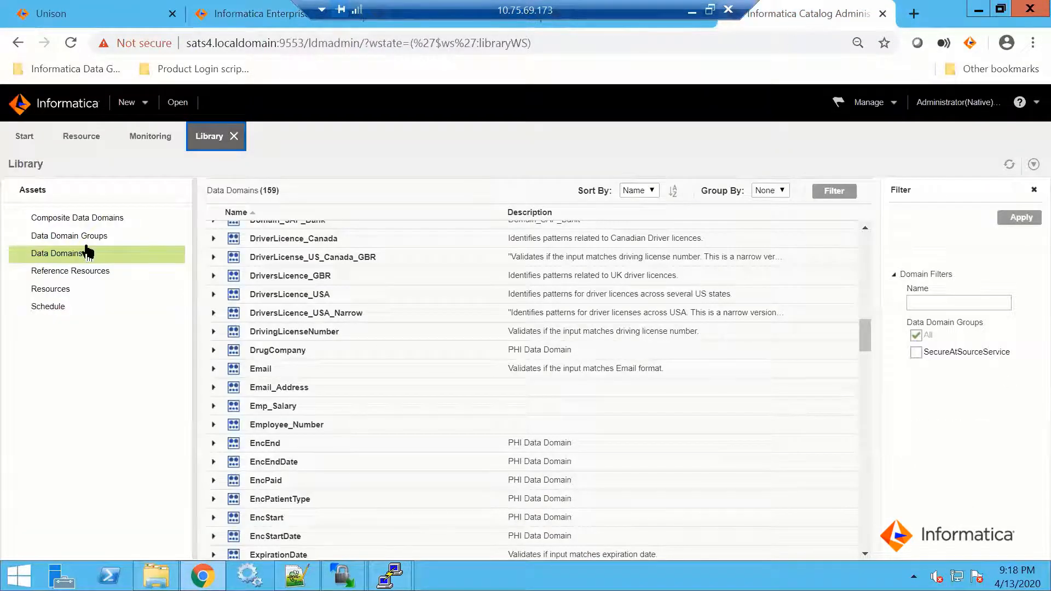
click(49, 292)
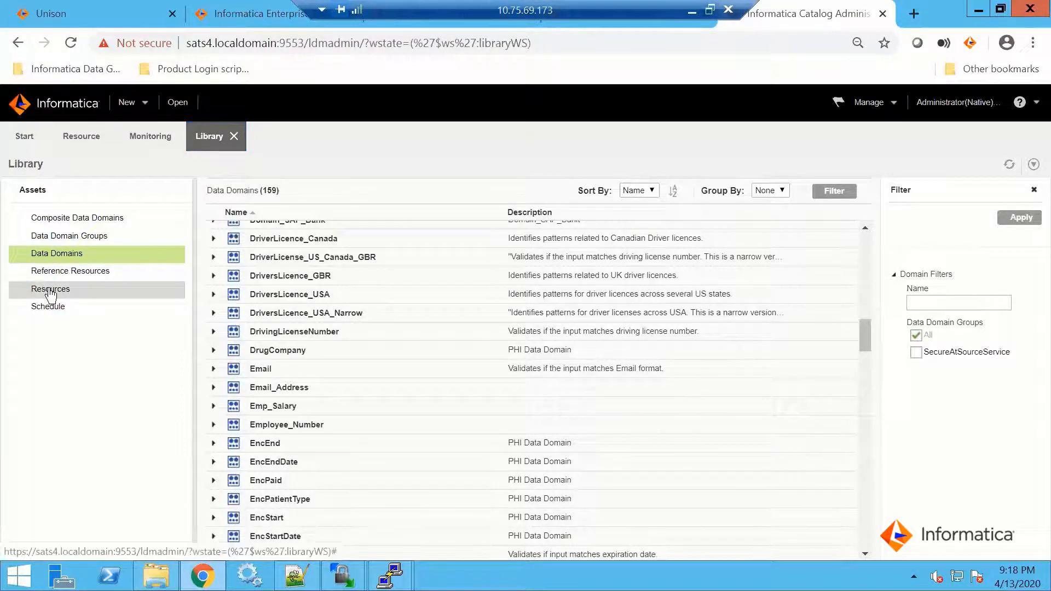
click(49, 290)
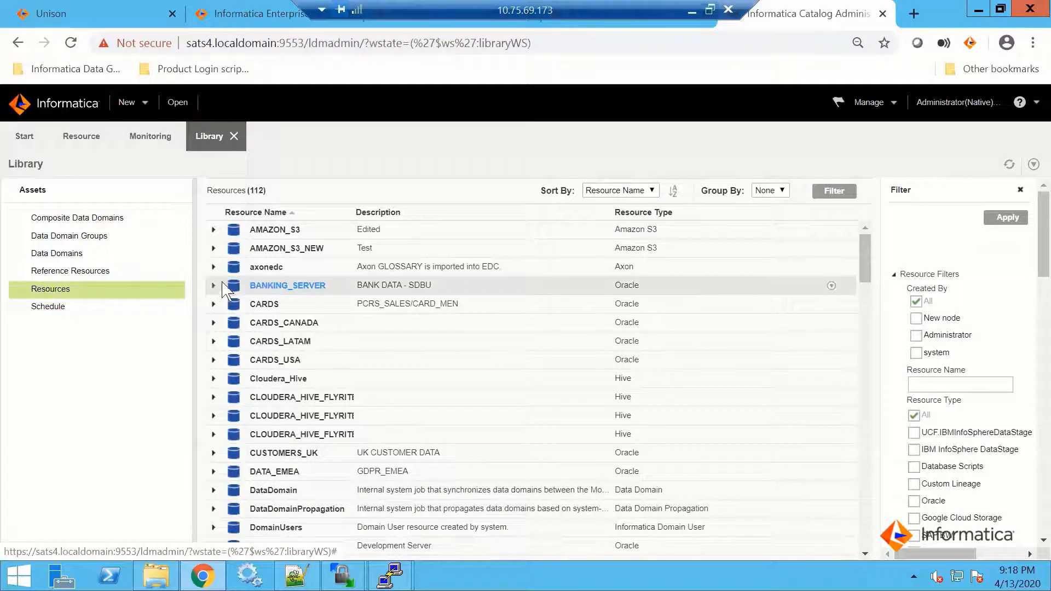
click(262, 268)
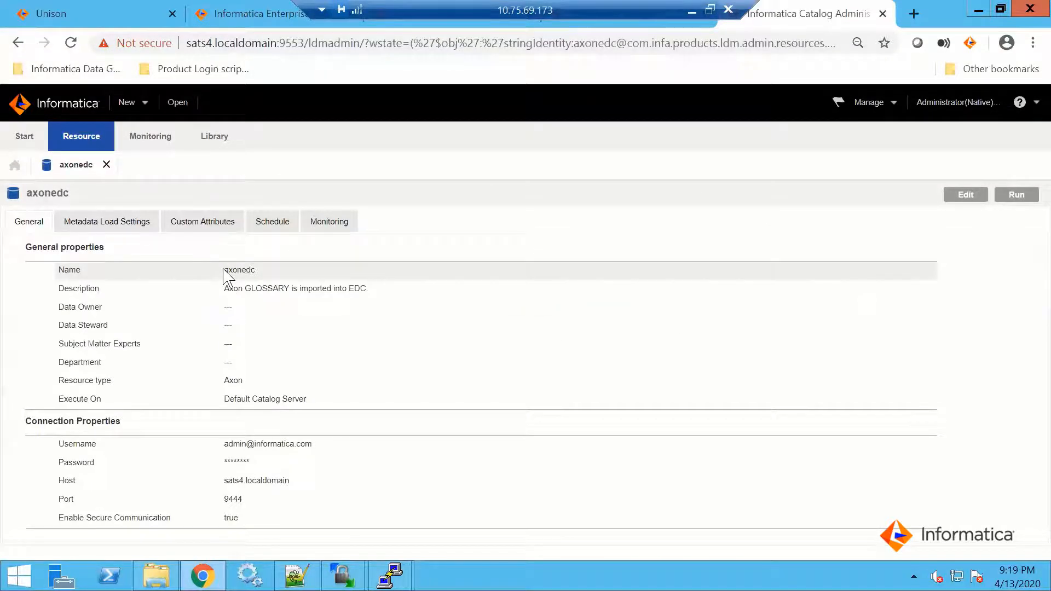
Review the axonedc resource's name and description, its metadata load settings and its schedule
double_click(246, 271)
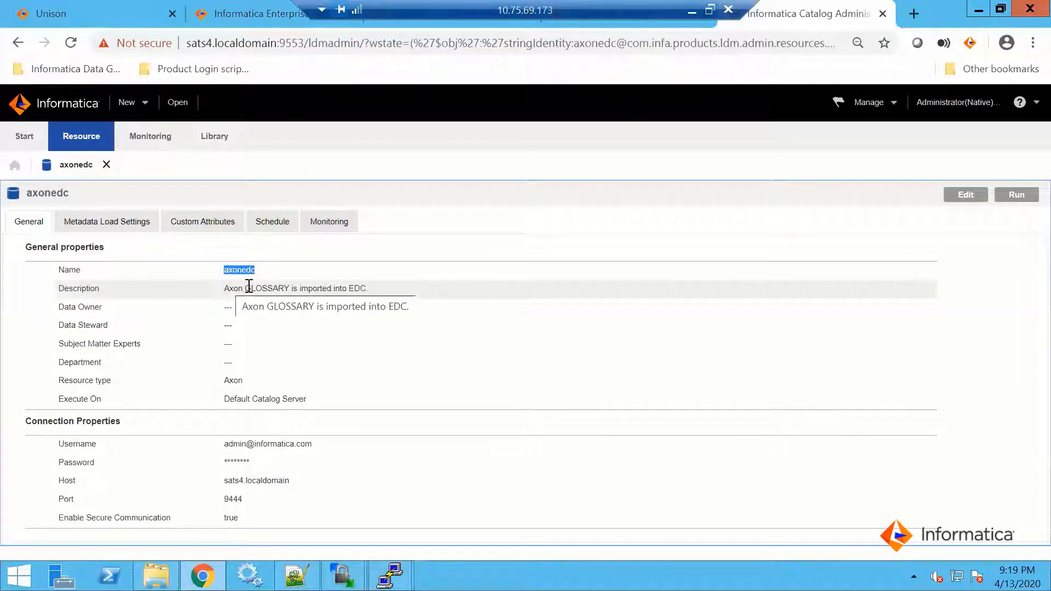
double_click(318, 295)
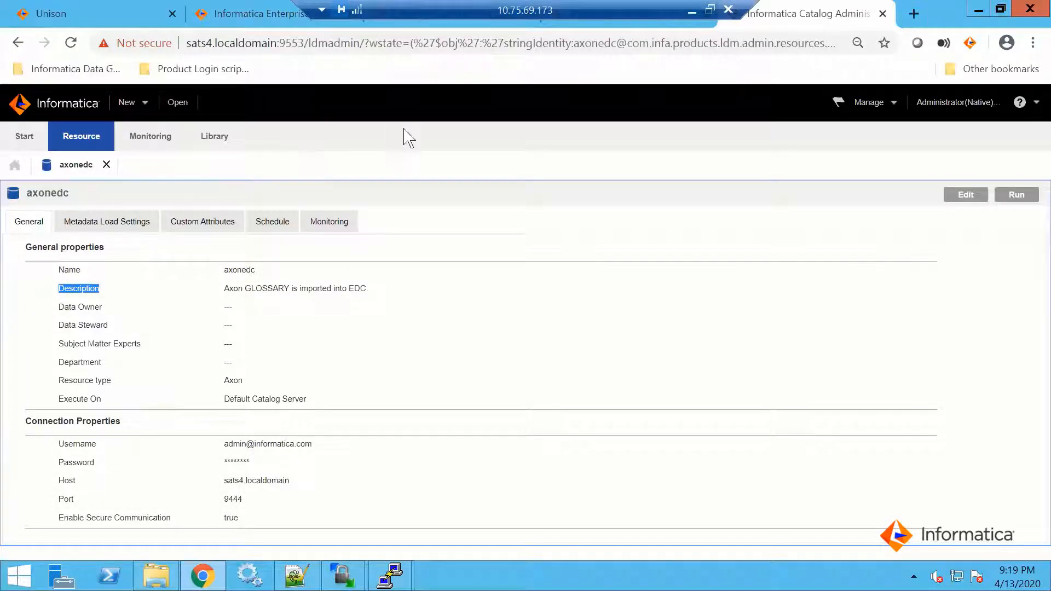
click(94, 217)
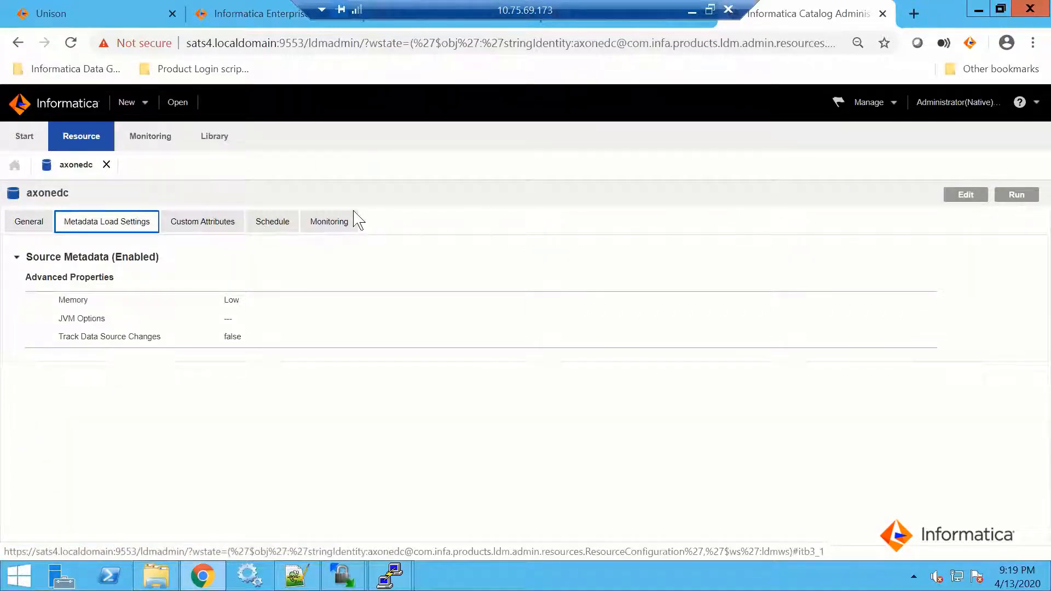
click(273, 224)
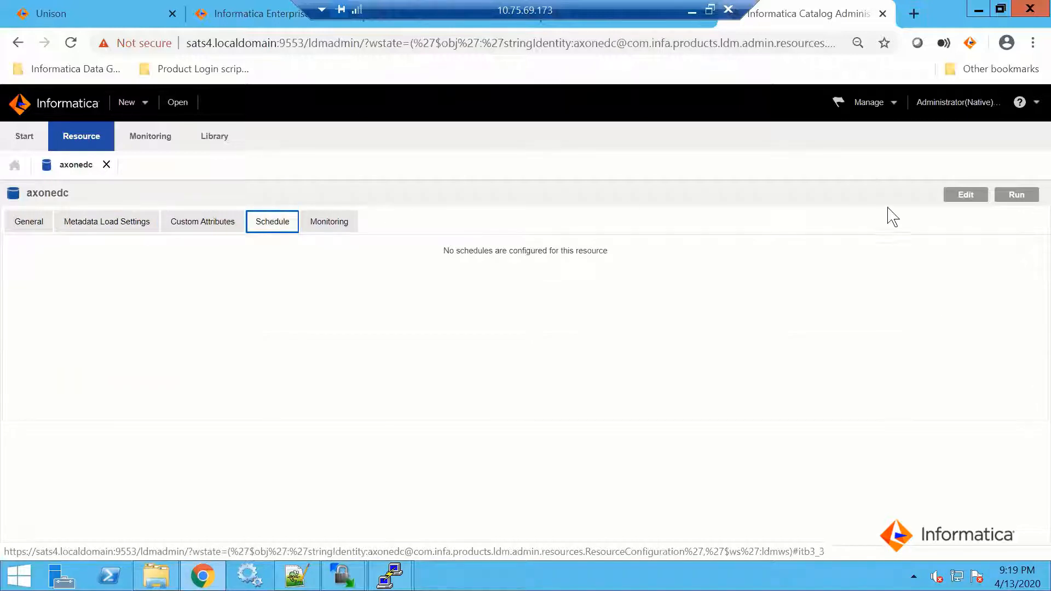
Open the axonedc resource for editing, examine its schedule and recurrence options beside Axon's glossary, and cancel without saving
click(971, 195)
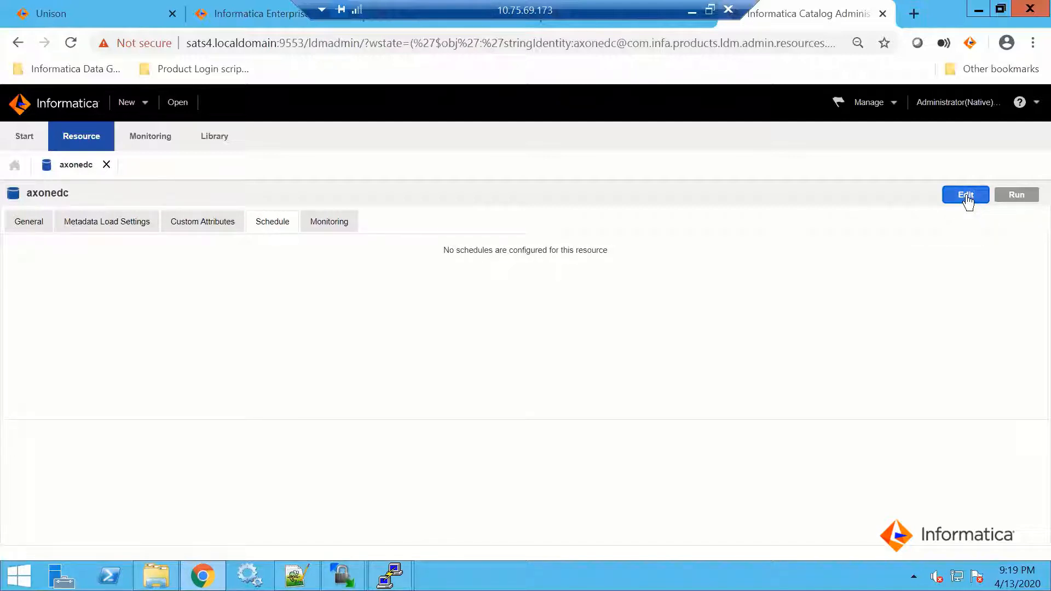
click(967, 196)
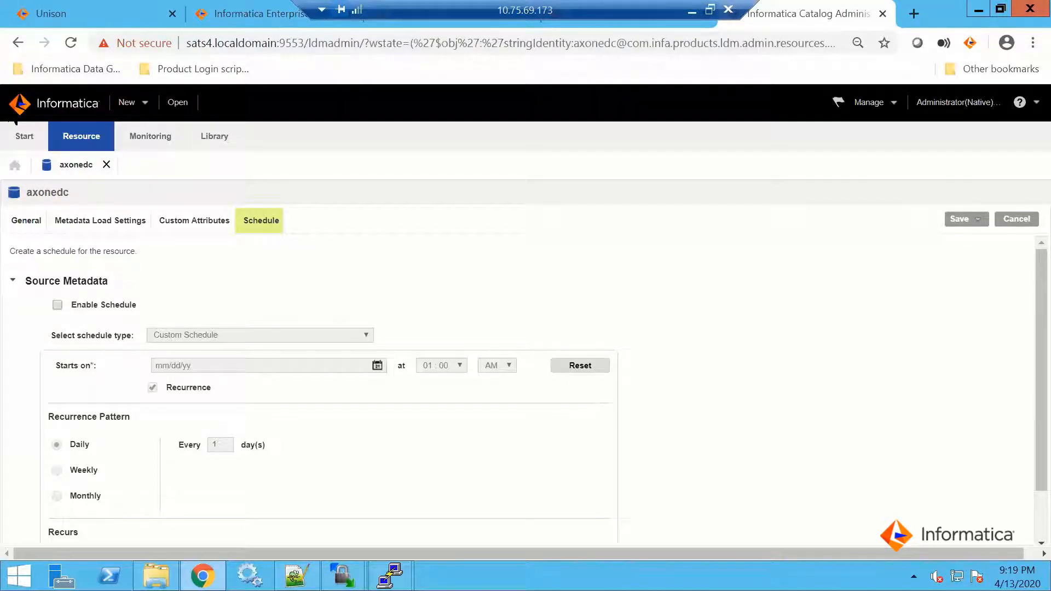
click(51, 13)
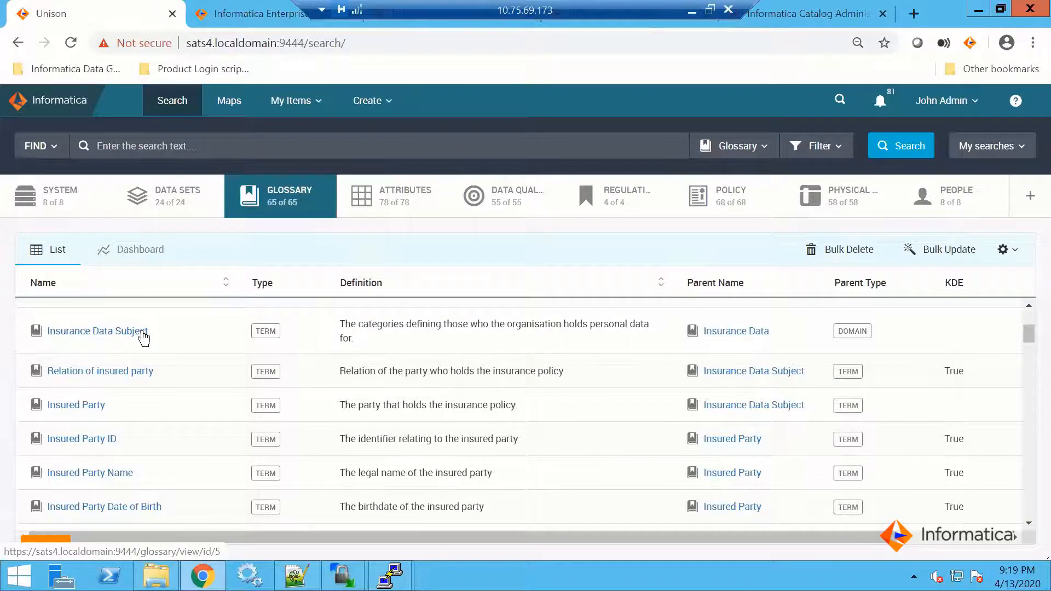
click(803, 16)
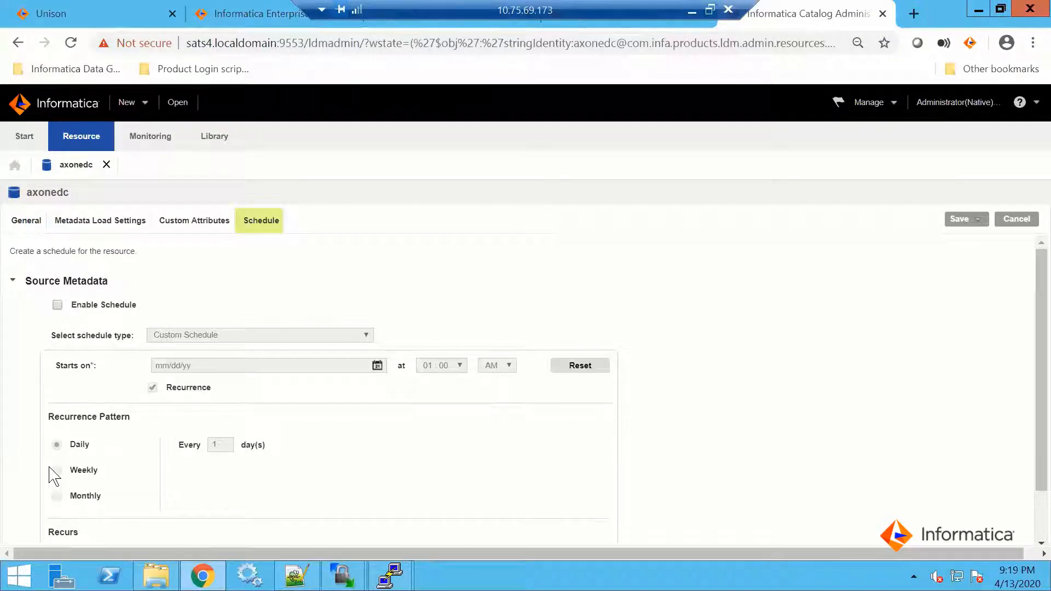
scroll(202, 446, down, 2)
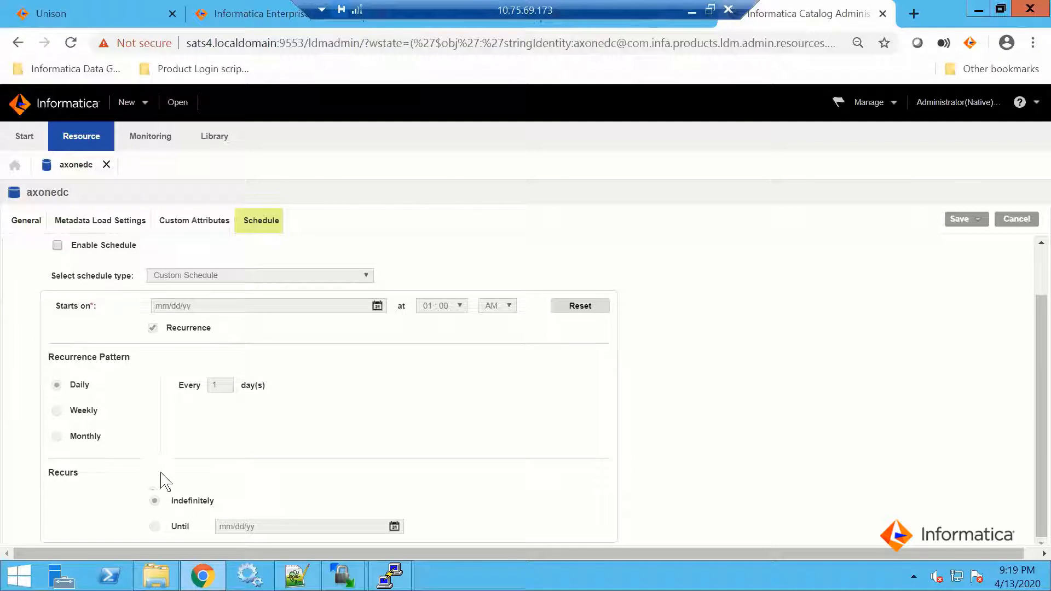
click(1014, 222)
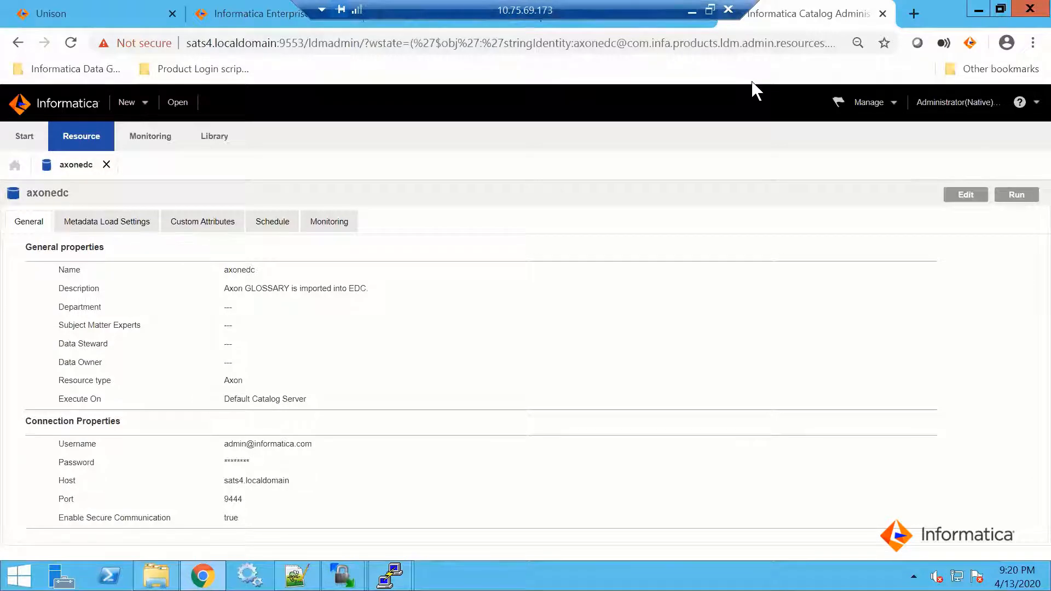
Check Axon's glossary list again and show the axonedc resource's job history and load statistics in Catalog Administrator
click(82, 13)
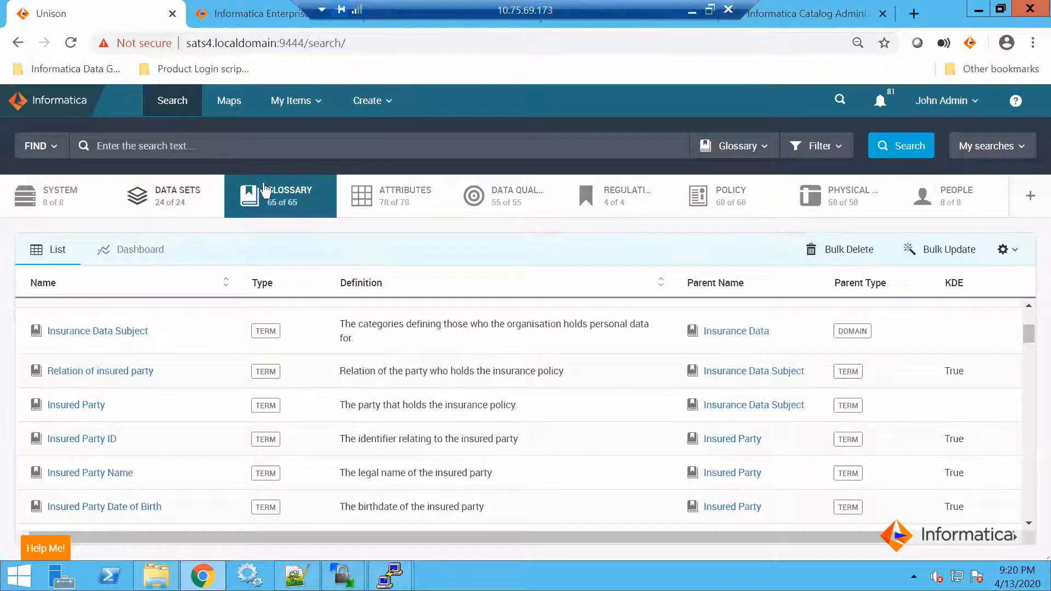
click(798, 16)
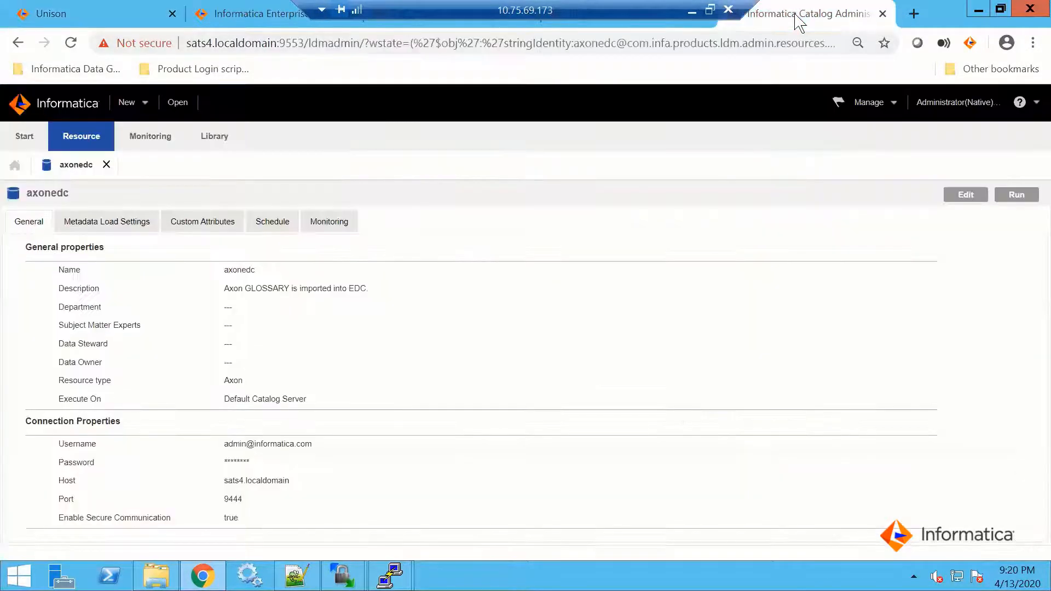
click(331, 222)
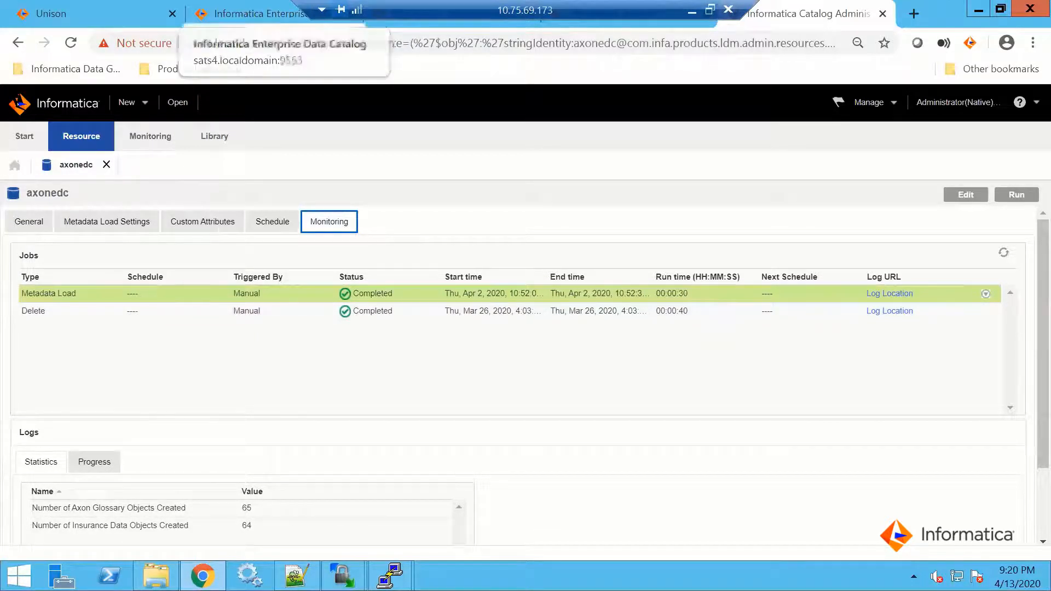
Switch to Enterprise Data Catalog and look through the search results for axonedc's Axon Glossary assets
click(246, 13)
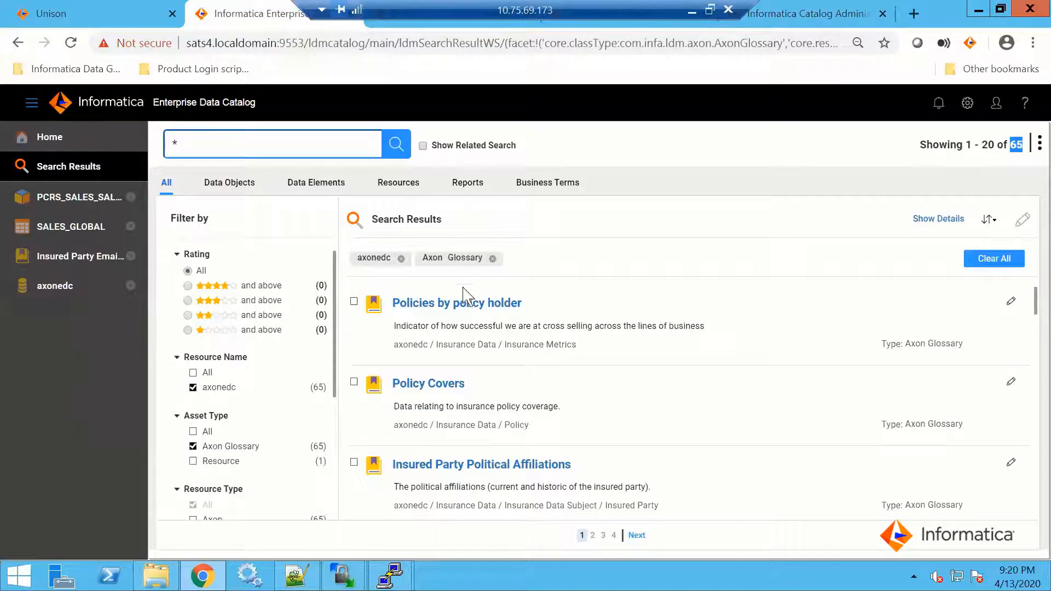
scroll(481, 389, down, 3)
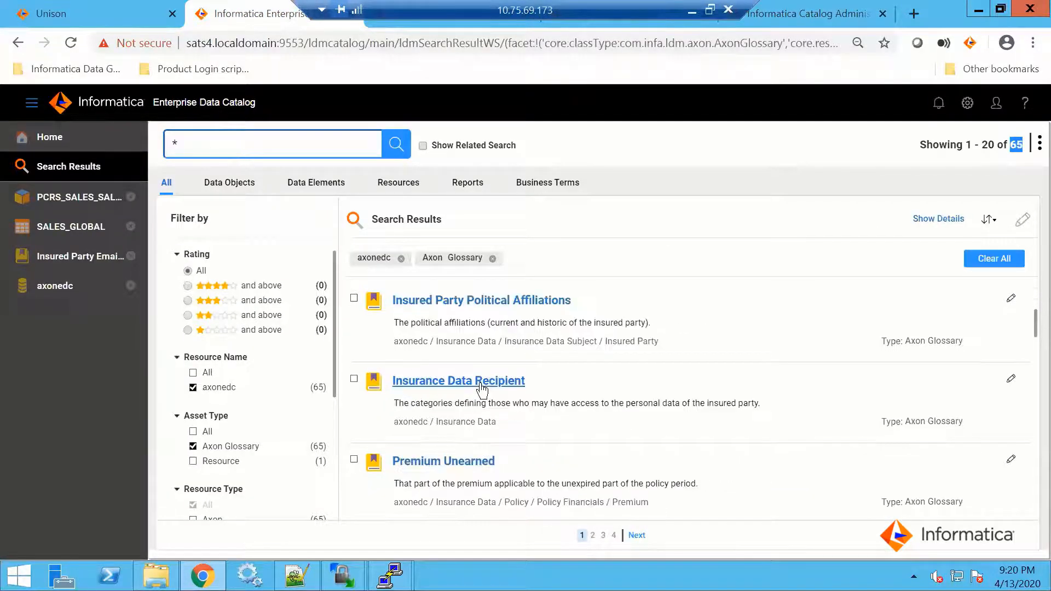
scroll(481, 390, down, 1)
scroll(465, 356, down, 1)
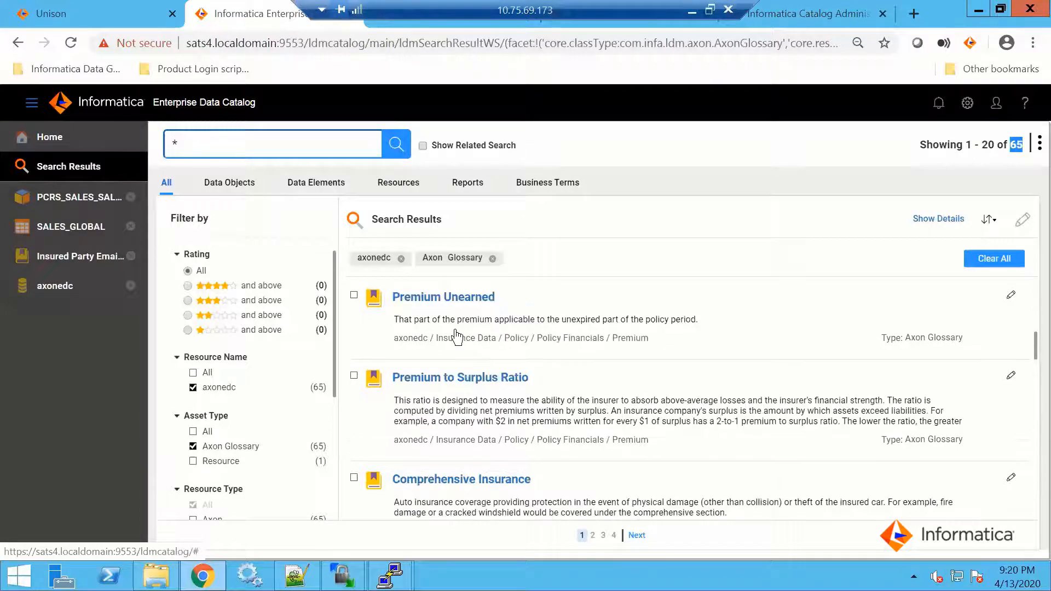
scroll(455, 332, up, 5)
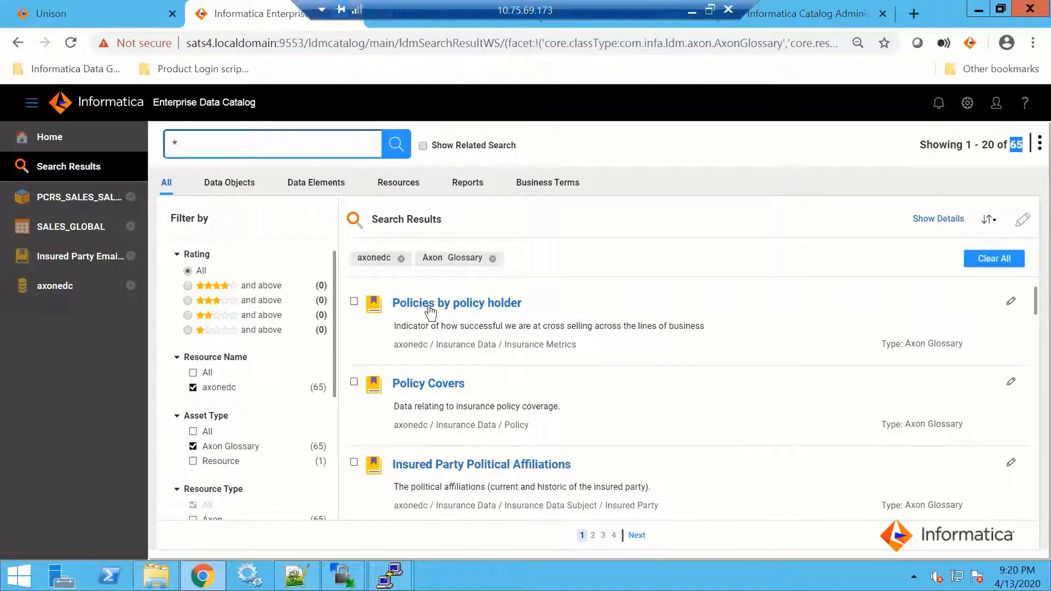
Open the editable properties of Policies by policy holder, examine its Business Description attribute and Business Title resource choices, and cancel
click(1011, 303)
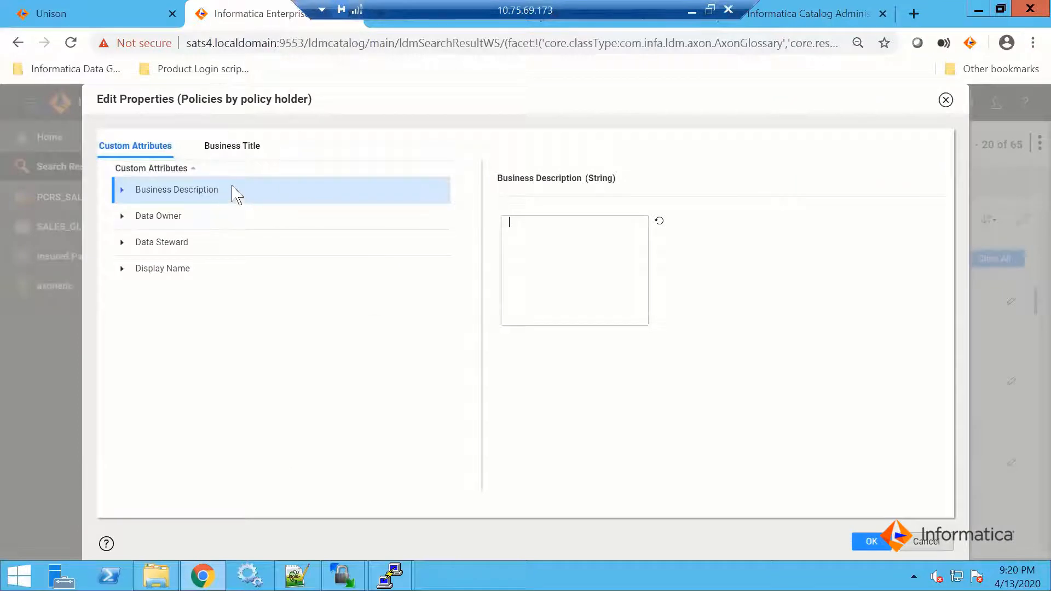
click(122, 190)
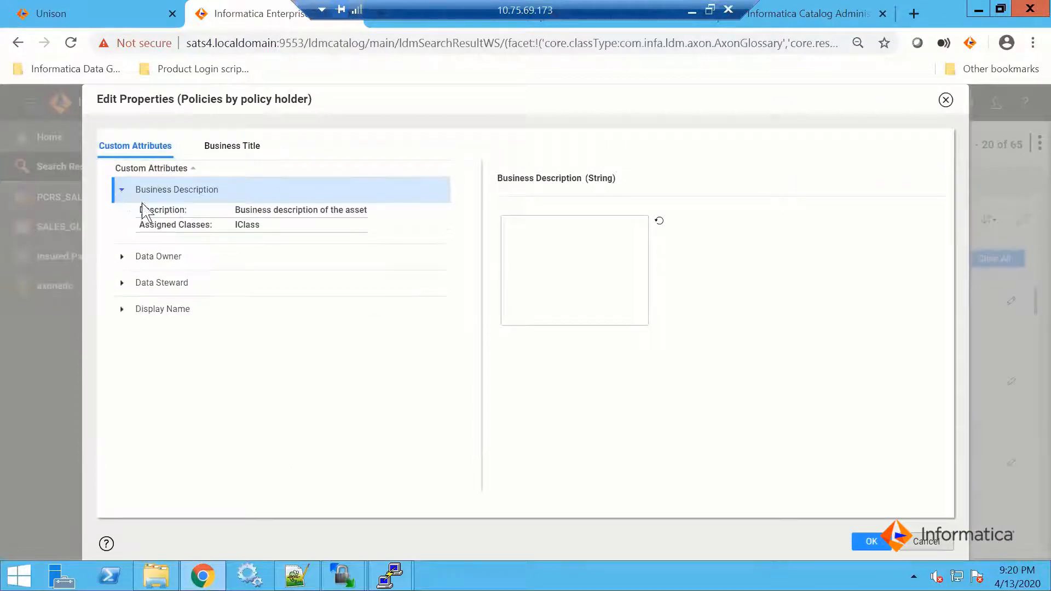
click(224, 146)
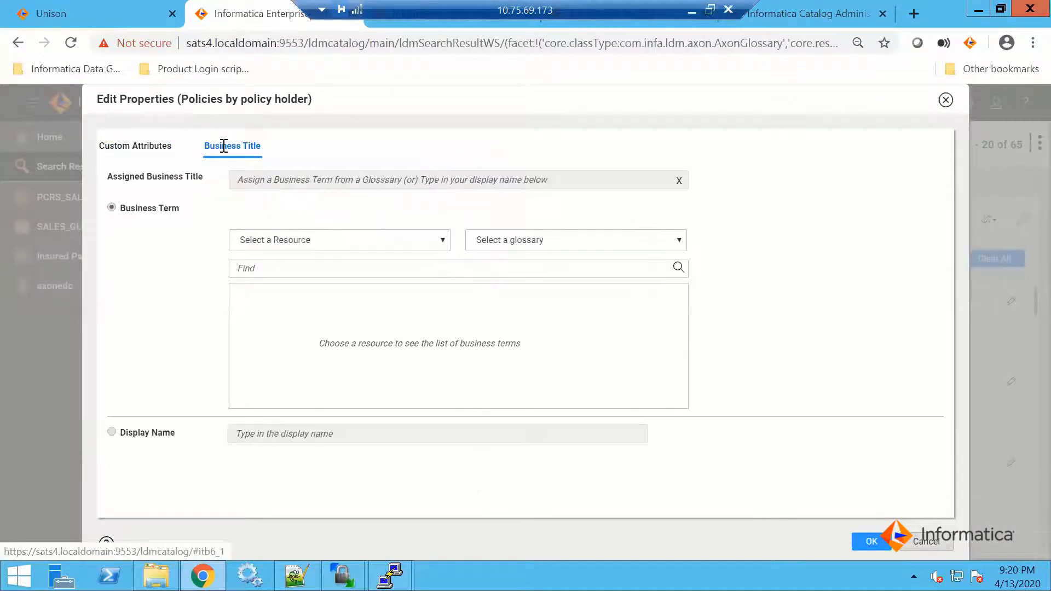
click(438, 240)
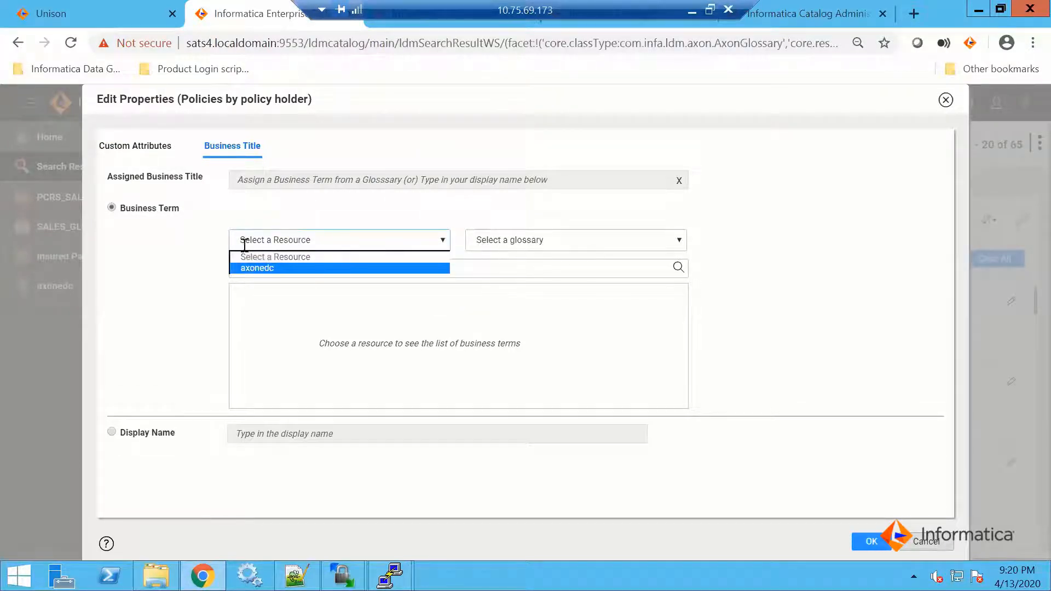
click(918, 543)
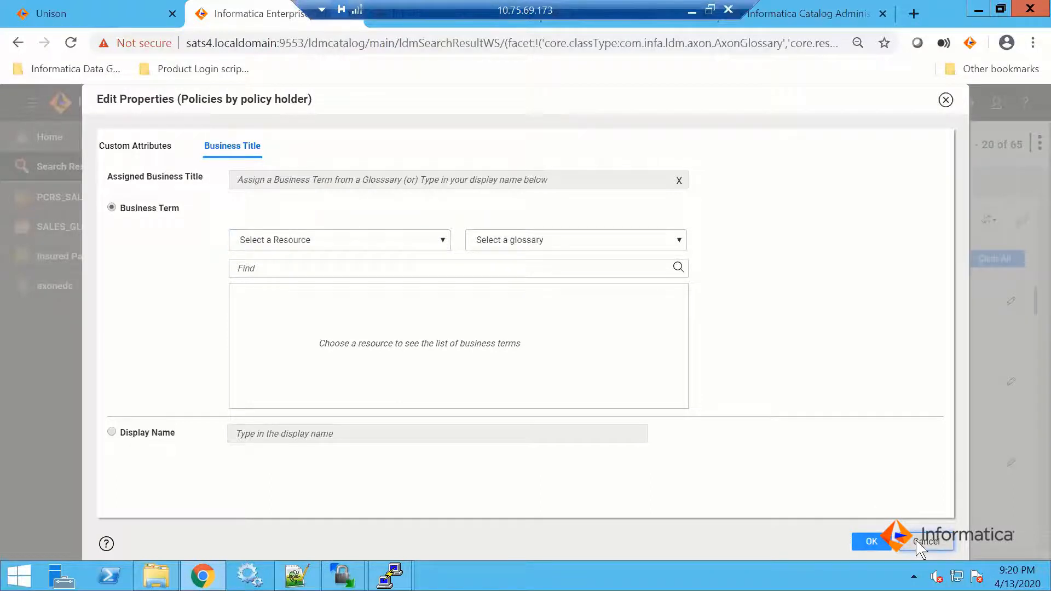
click(919, 543)
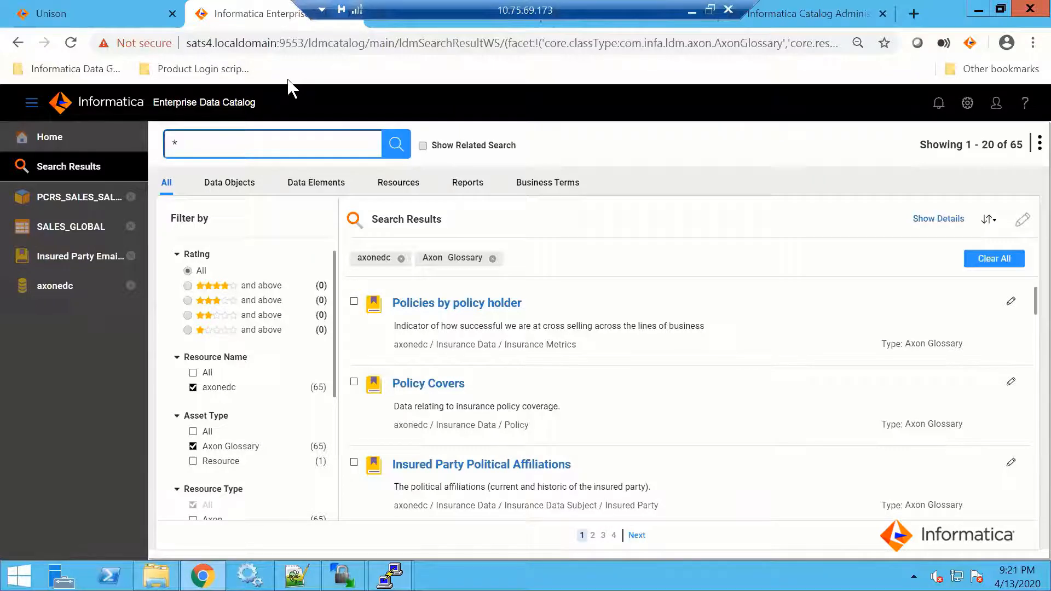
Switch to Axon, open the Insurance Data Subject glossary term for editing and review its summary fields
key(ctrl+shift+Tab)
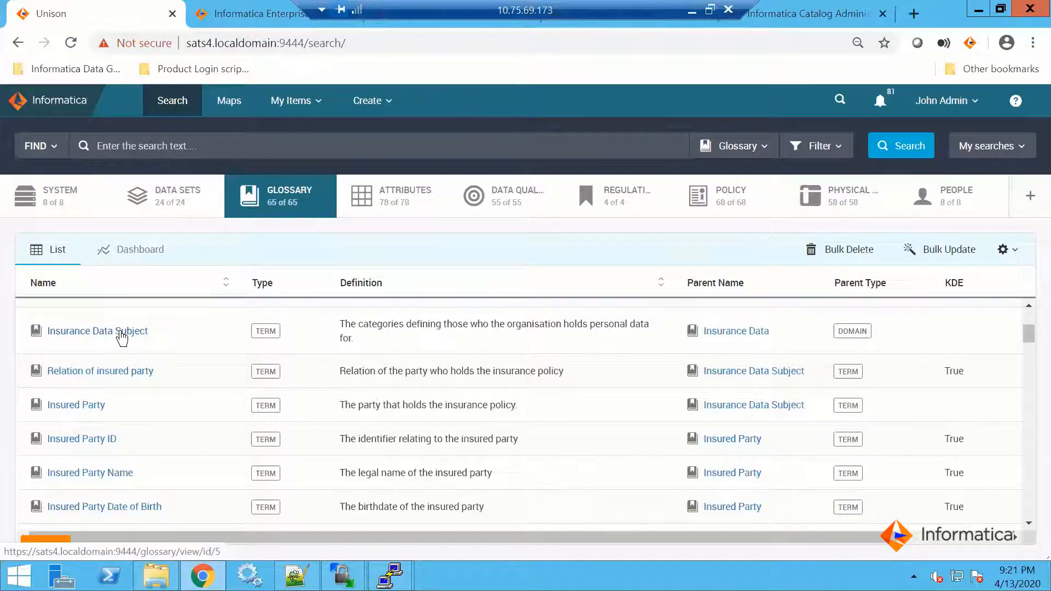
click(122, 337)
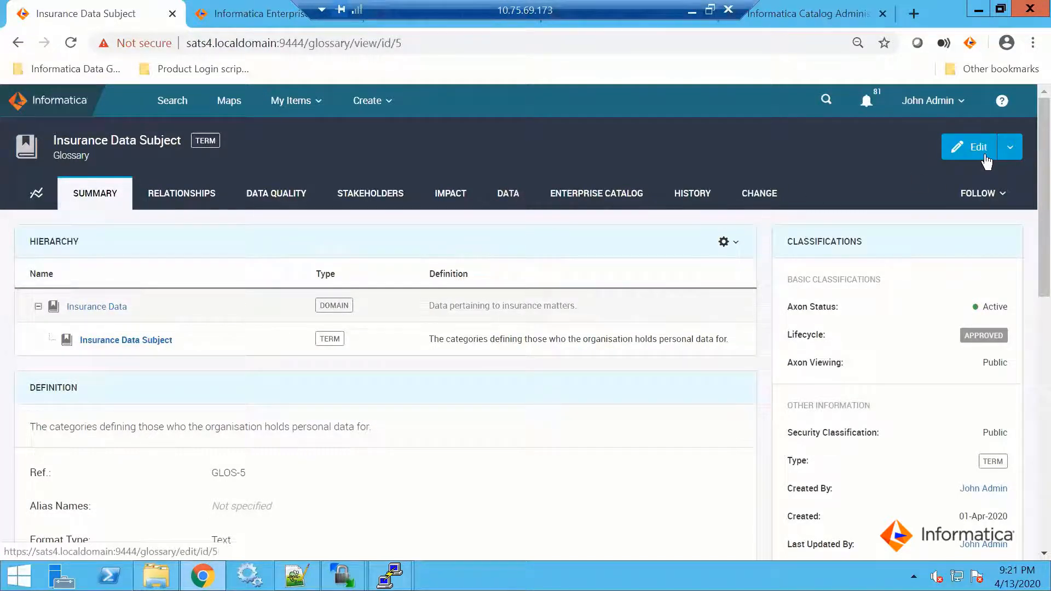
click(976, 148)
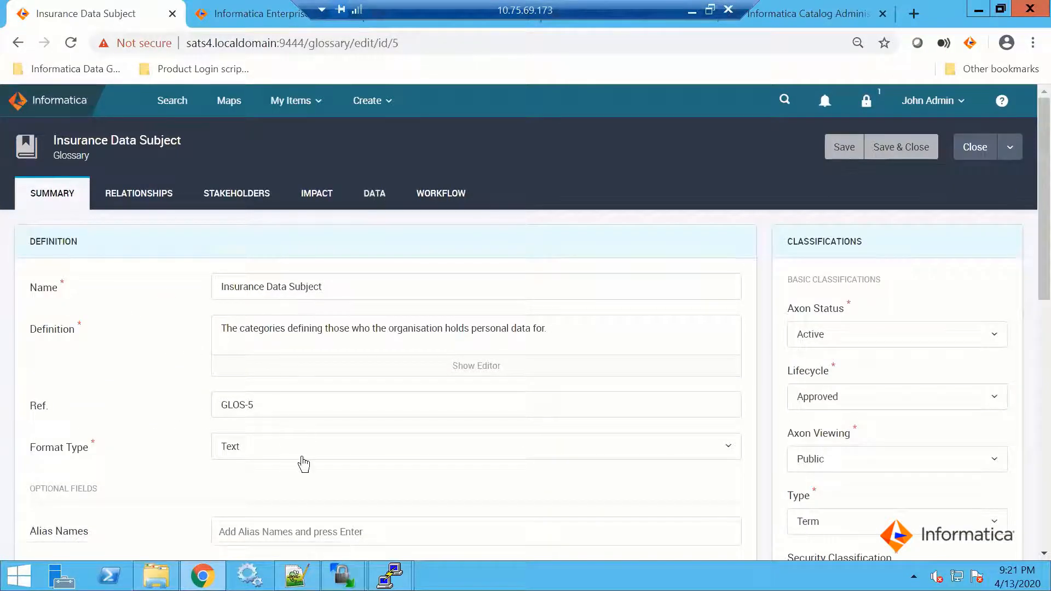
scroll(304, 464, down, 2)
scroll(295, 398, down, 3)
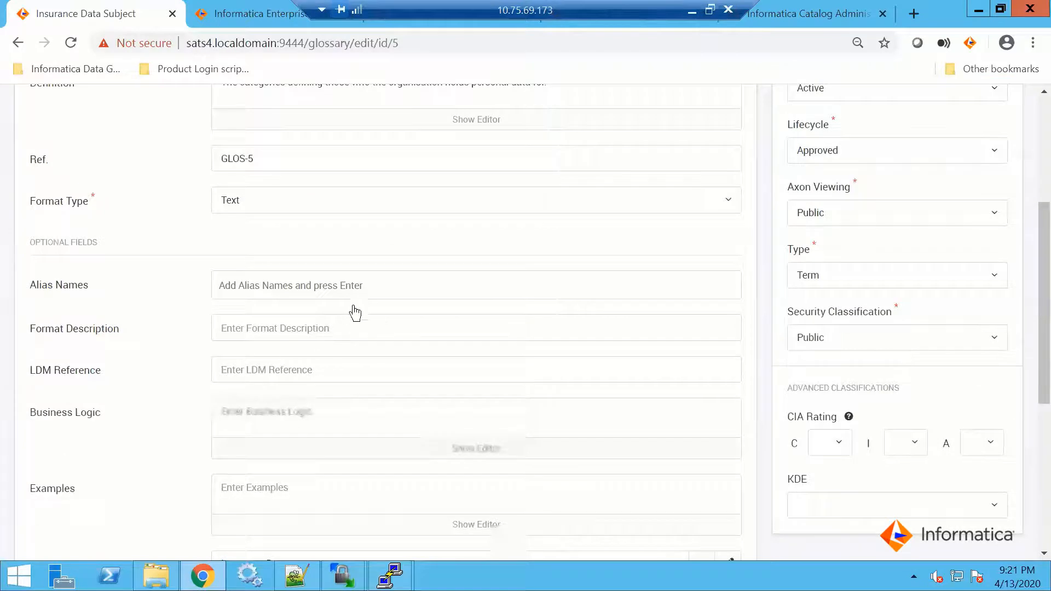
scroll(353, 312, down, 3)
scroll(336, 217, up, 8)
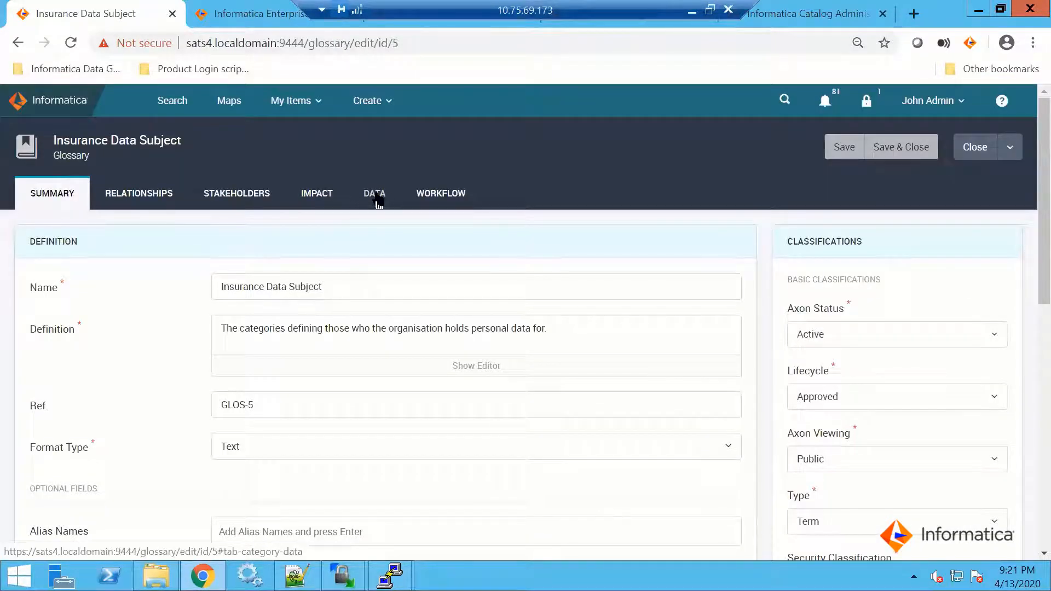
Show the term's Data Domain Discovery Rules, browse the list of selectable rules and close it without choosing one
click(376, 193)
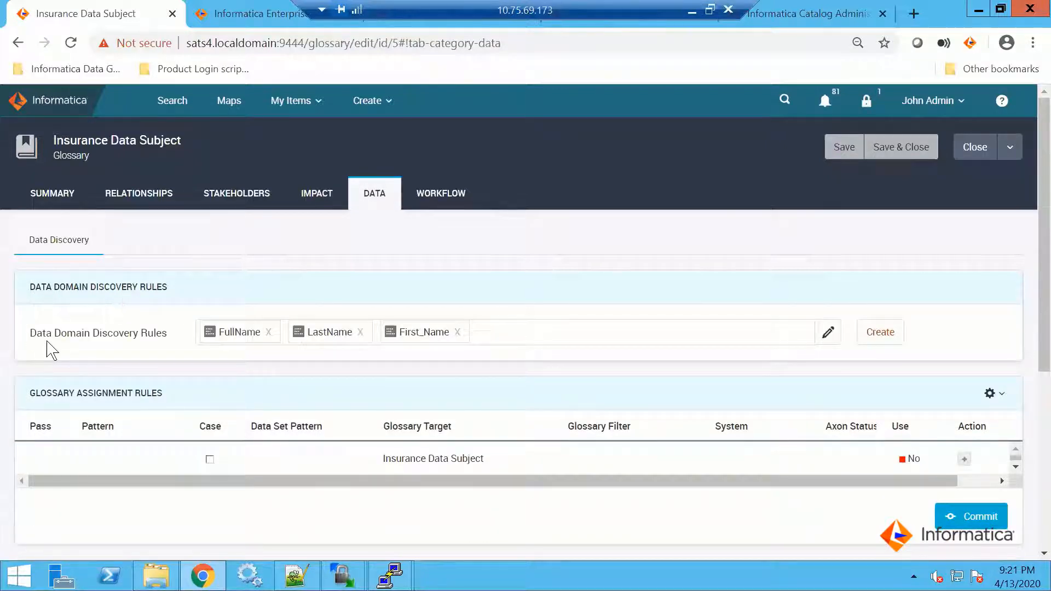
mouse_move(70, 337)
mouse_down()
mouse_move(76, 309)
mouse_move(241, 270)
mouse_up()
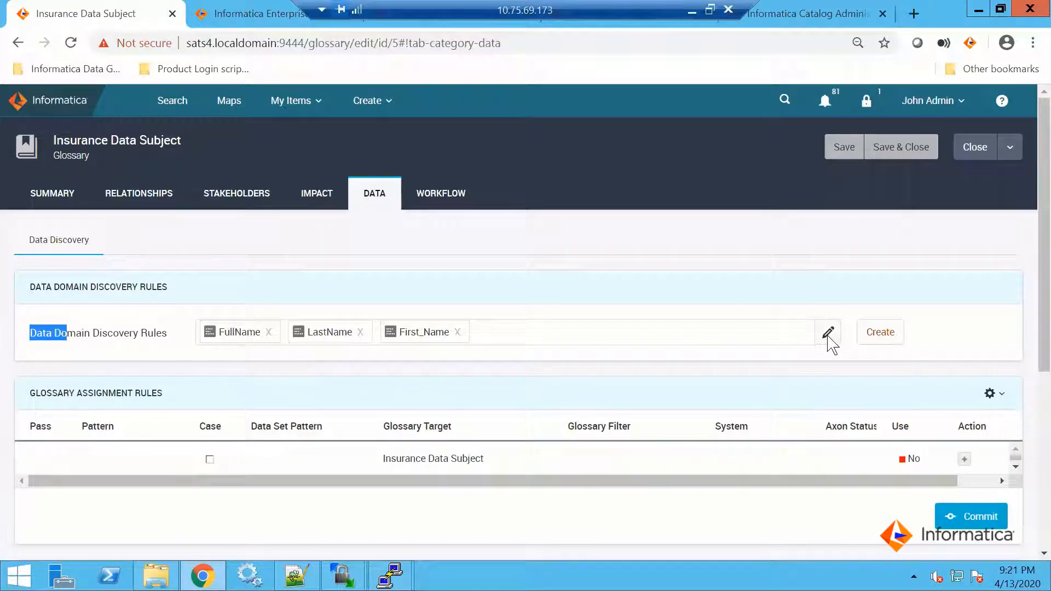
click(828, 333)
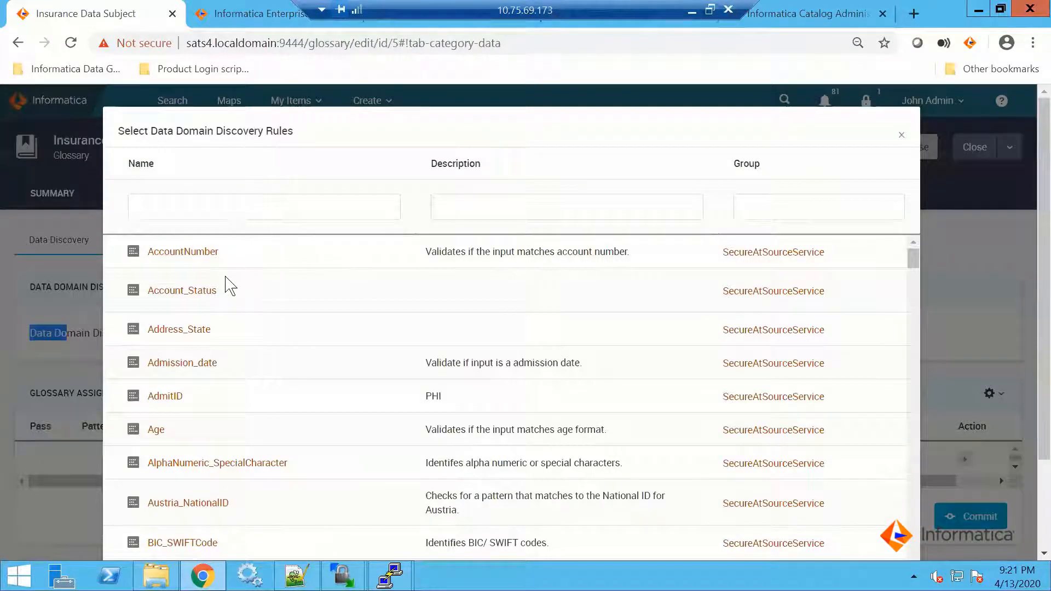
scroll(227, 331, down, 5)
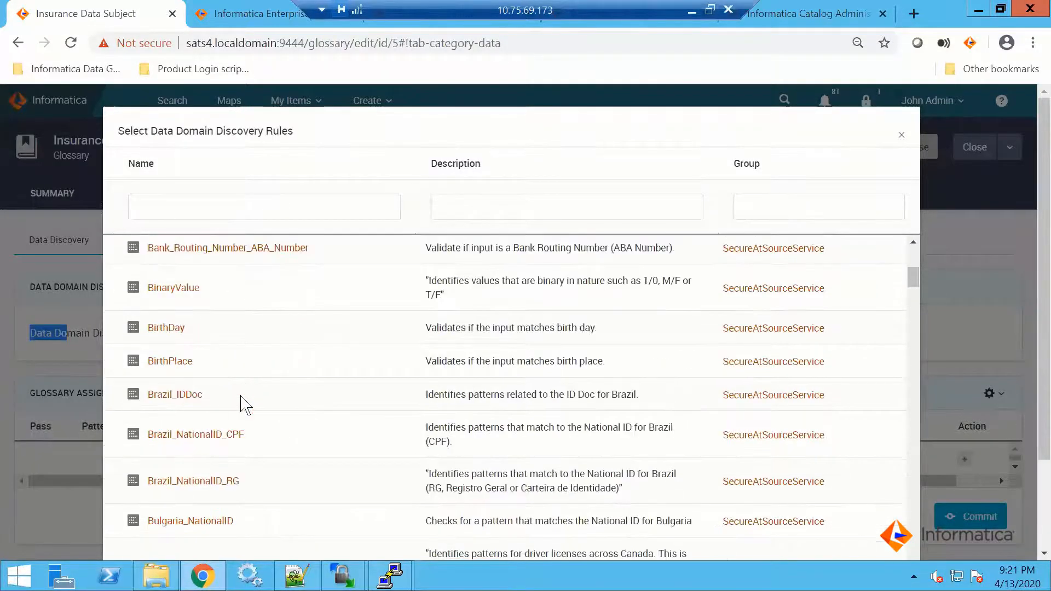
scroll(240, 395, down, 15)
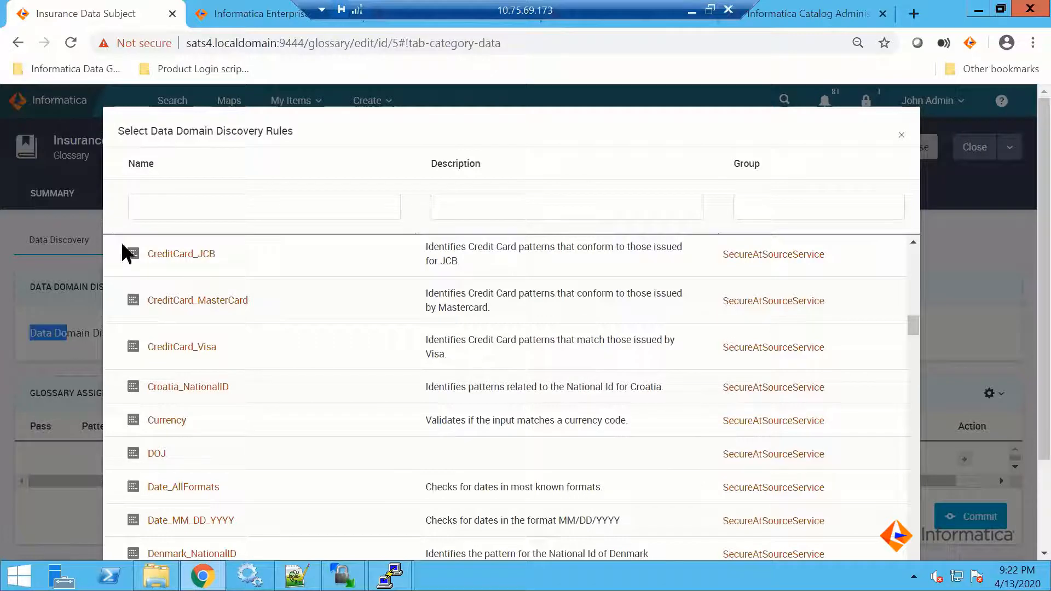
click(901, 136)
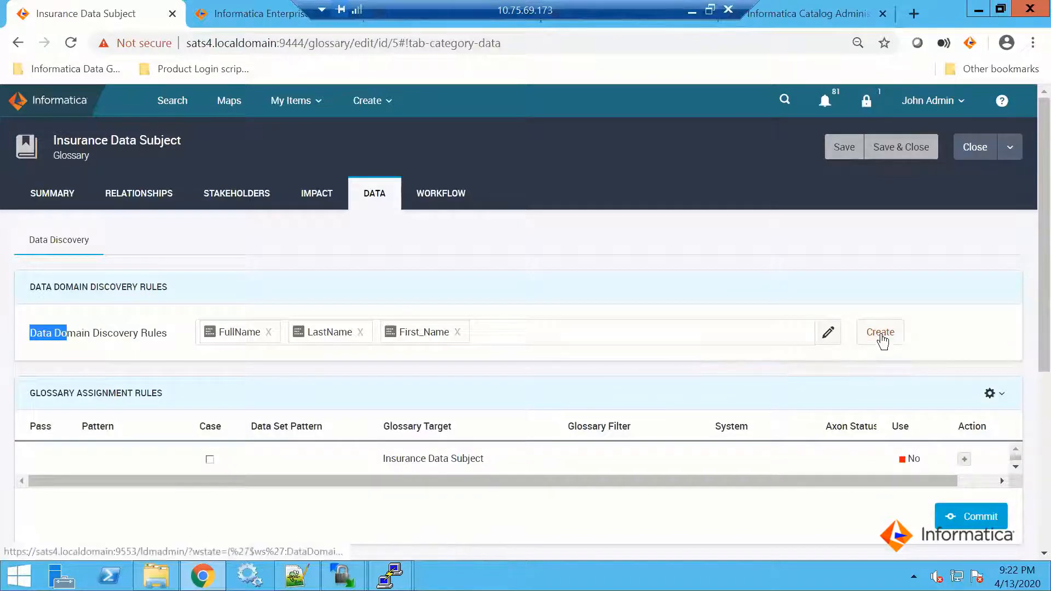
Open the New Data Domain form from the discovery rules, return to Axon and close the Insurance Data Subject term's edit mode
click(881, 337)
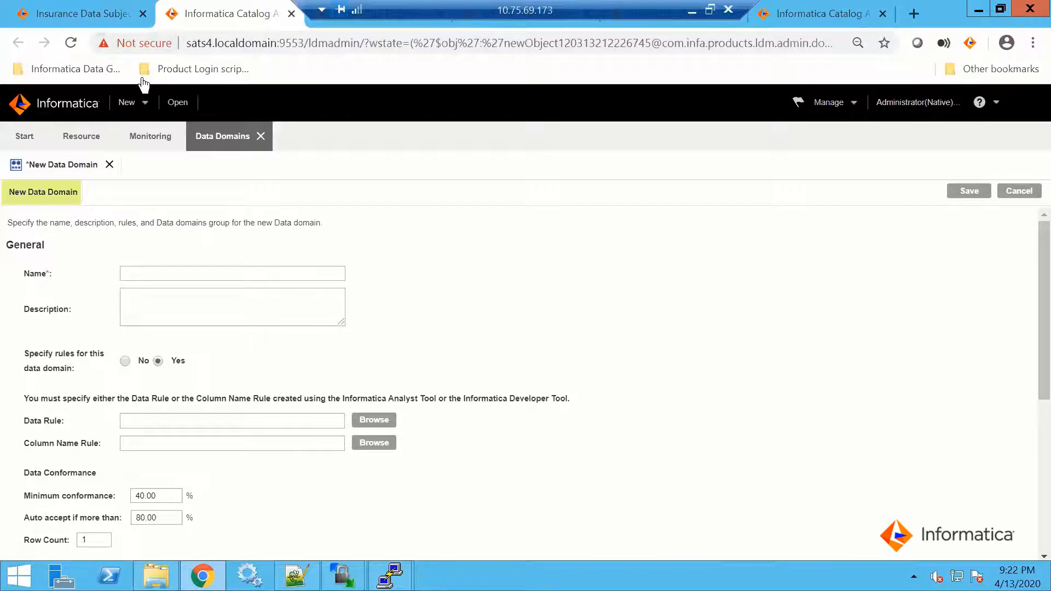
click(83, 14)
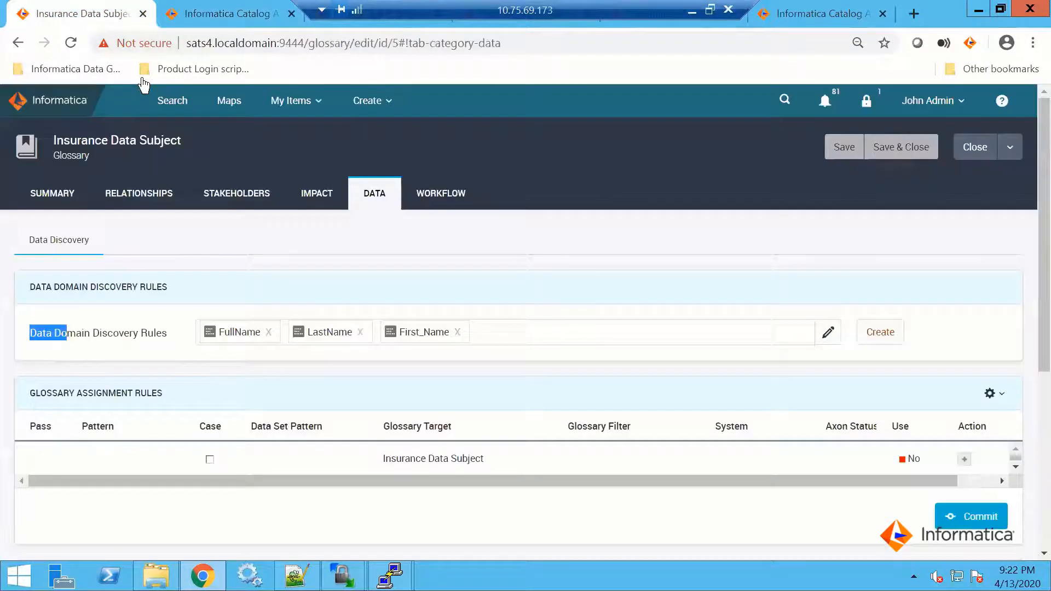
click(975, 147)
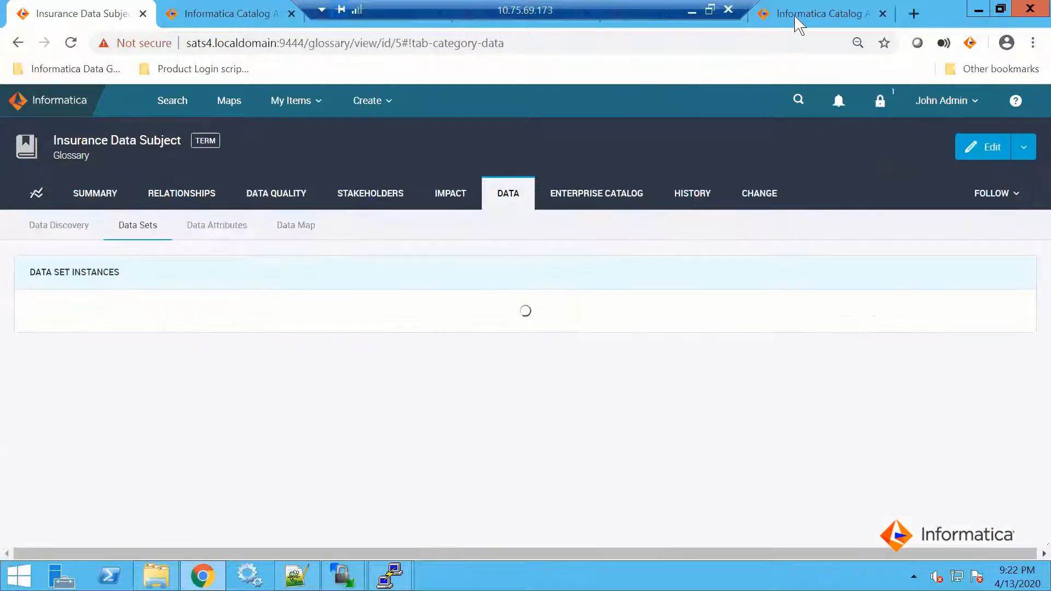
Return to Enterprise Data Catalog and show the columns of the SALES_GLOBAL table
click(795, 17)
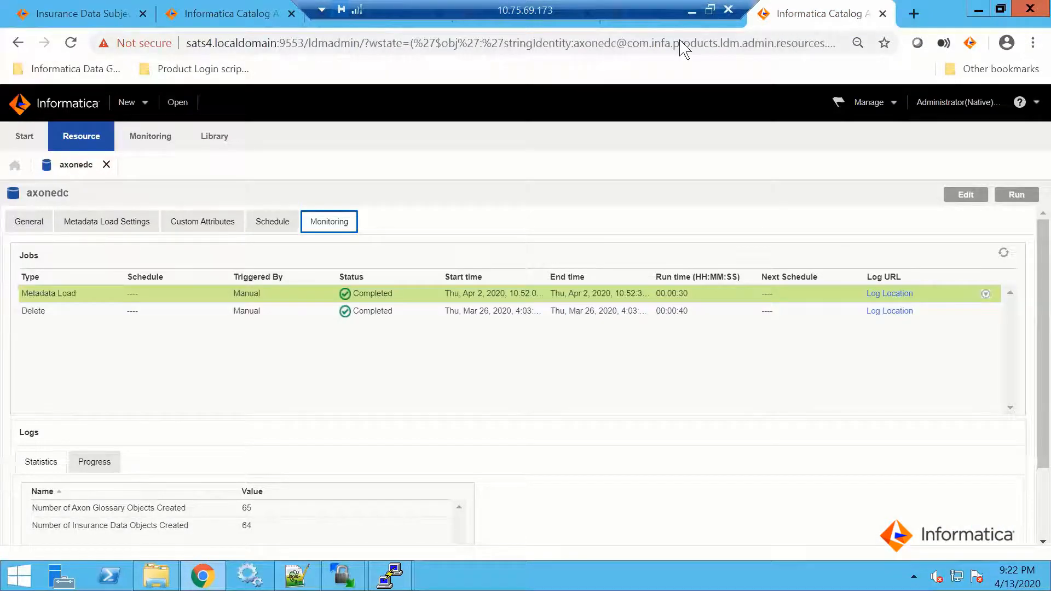
key(ctrl+shift+Tab)
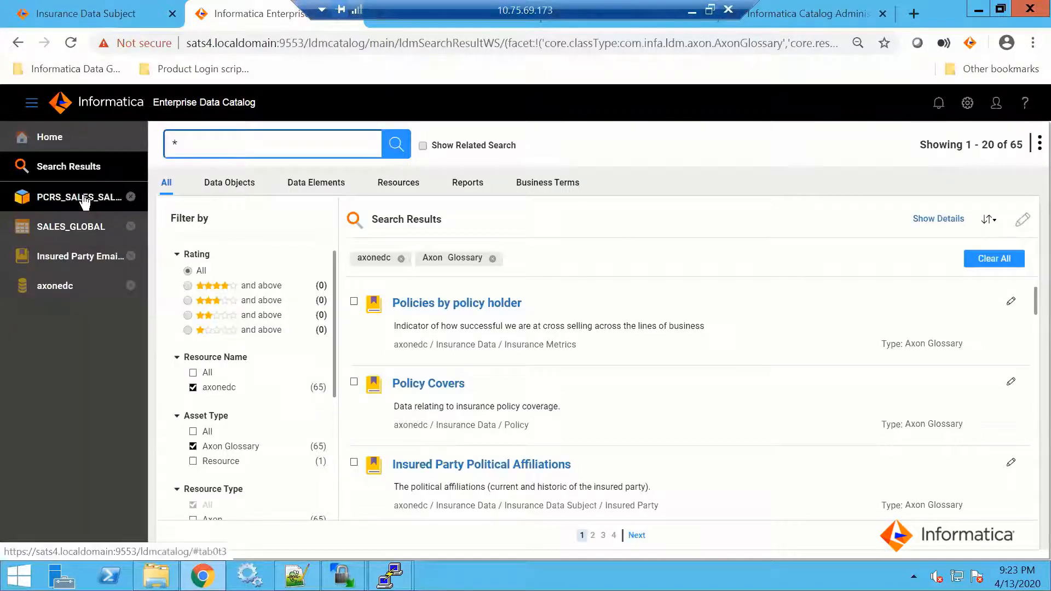
click(73, 229)
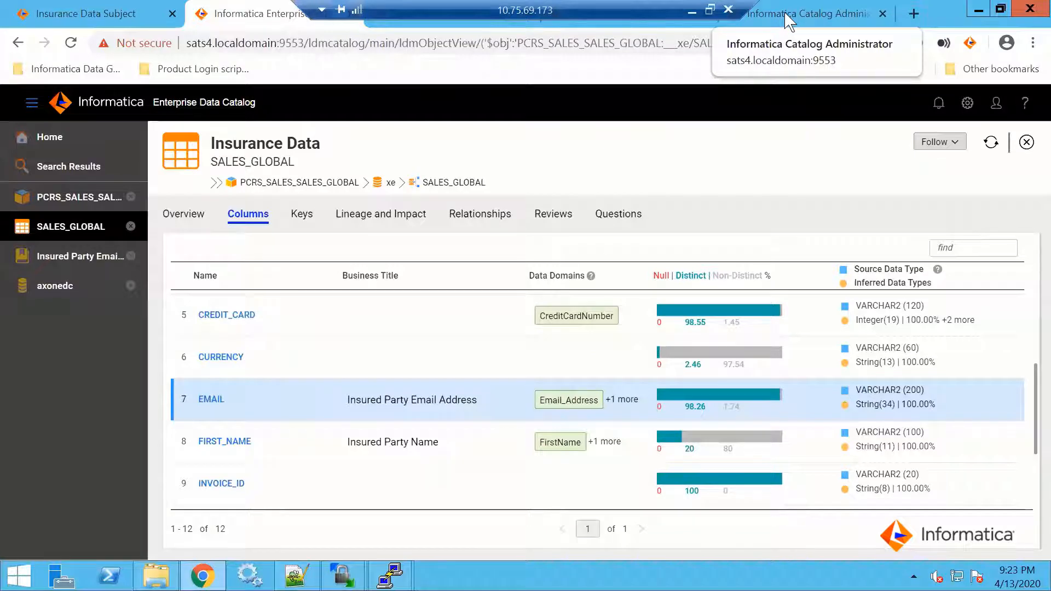
Switch to Catalog Administrator's library and filter the resources by the name sales_global
click(843, 21)
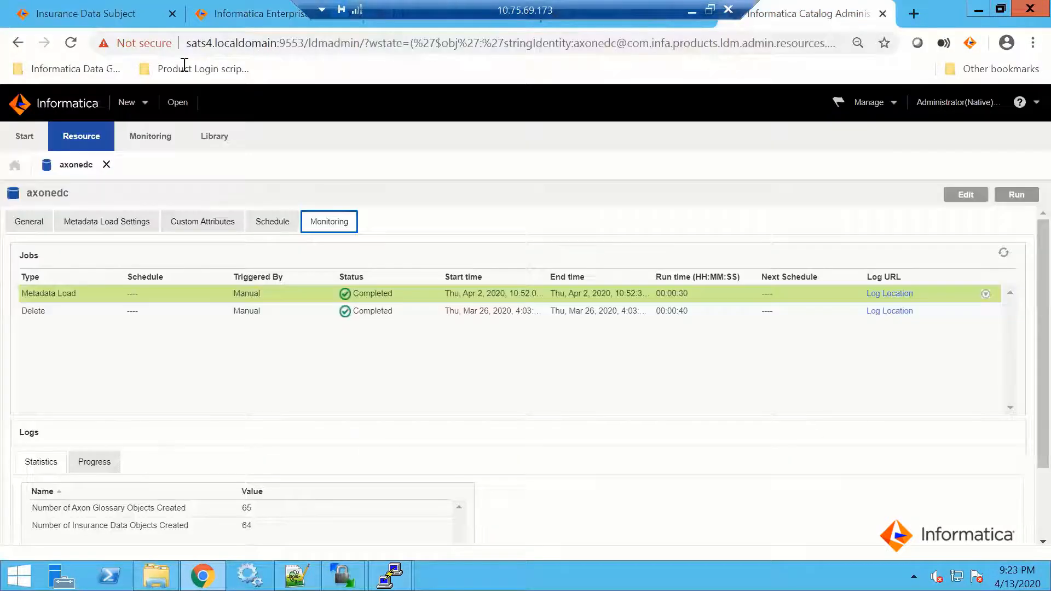
click(211, 141)
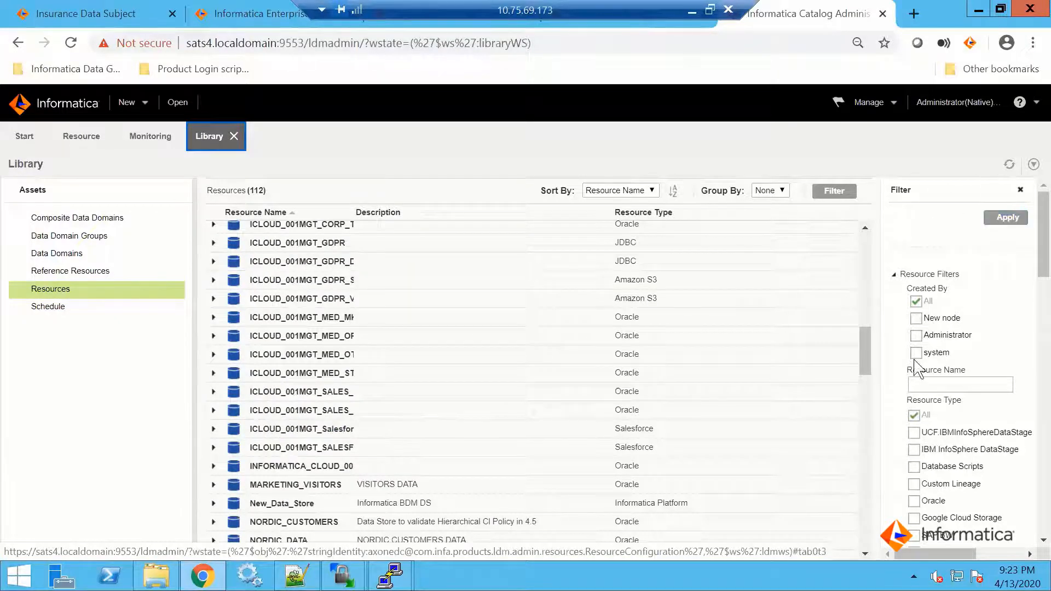
click(923, 383)
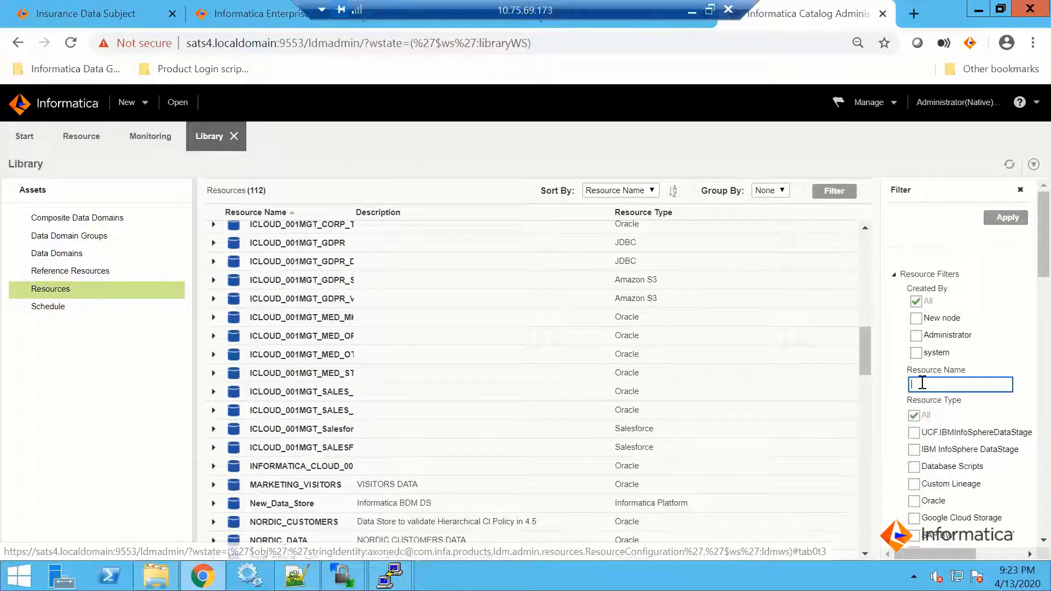
text(sales_global)
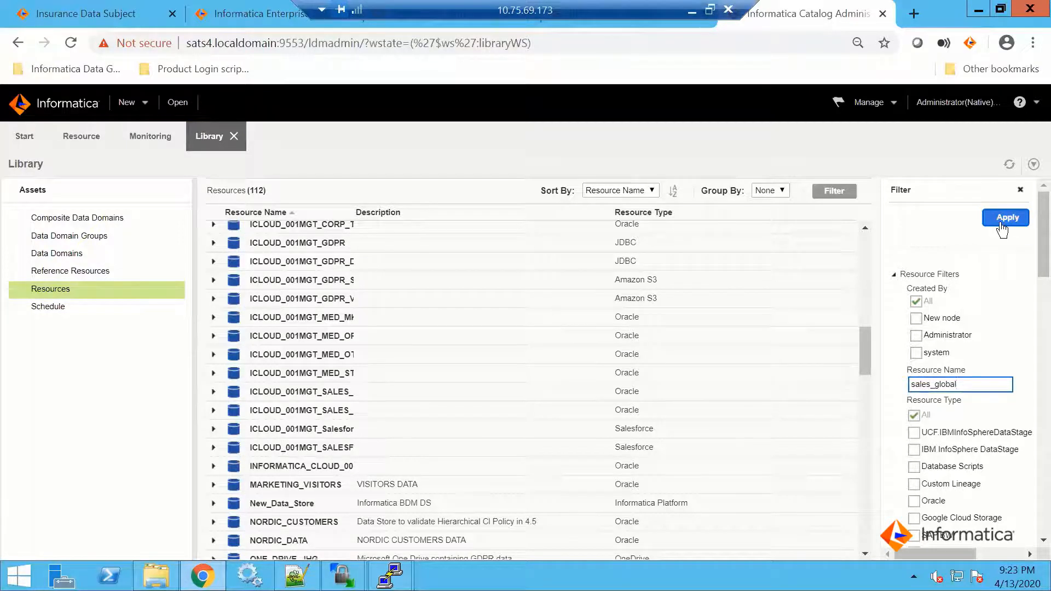
click(1008, 221)
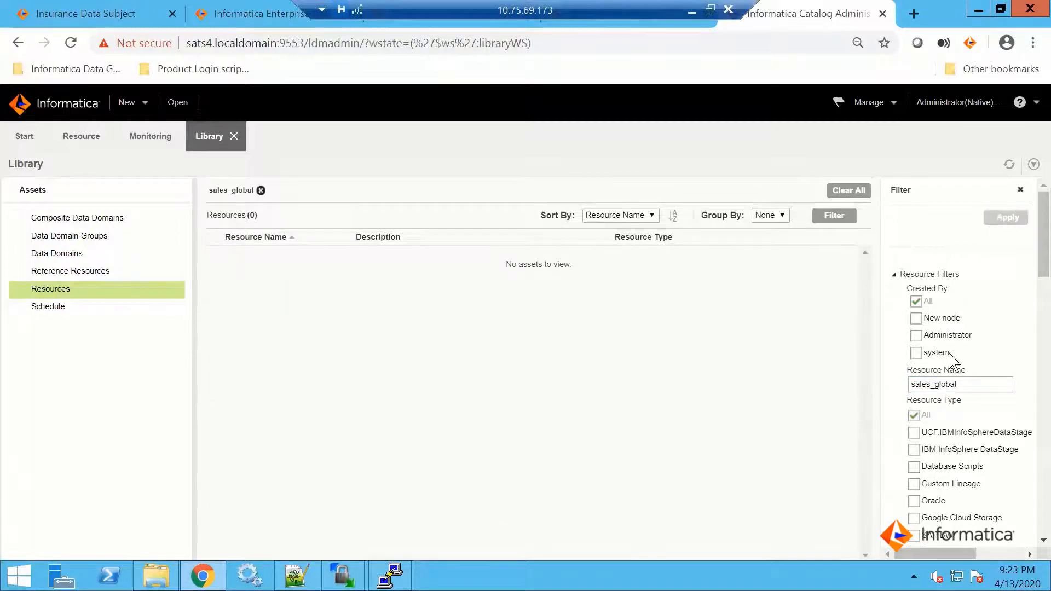
Filter the library's resources by the name pcrs_ instead and close the filter options
double_click(967, 385)
text(pcrs-)
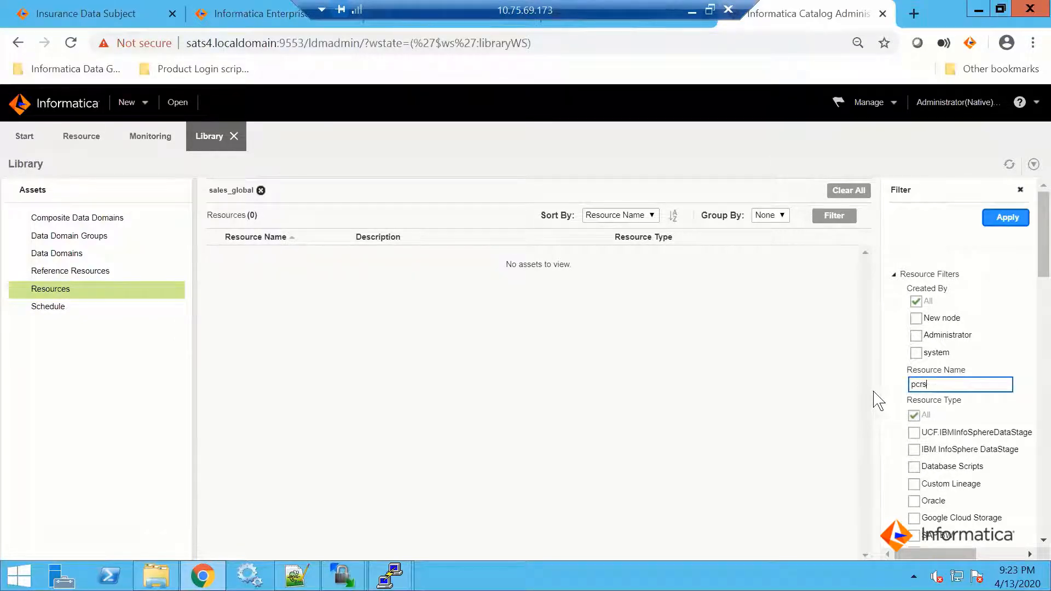
click(997, 219)
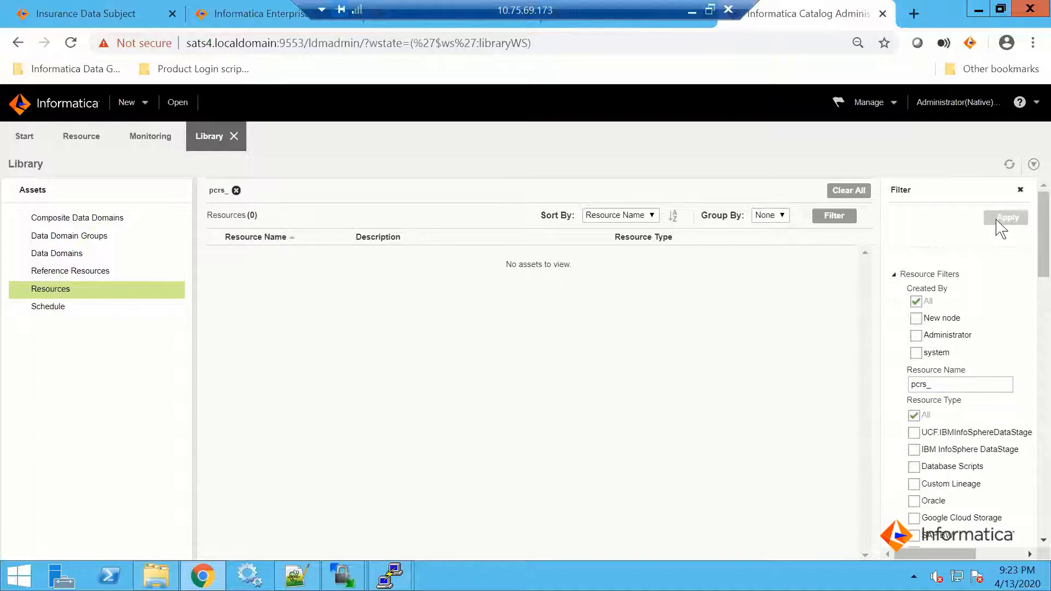
click(1020, 190)
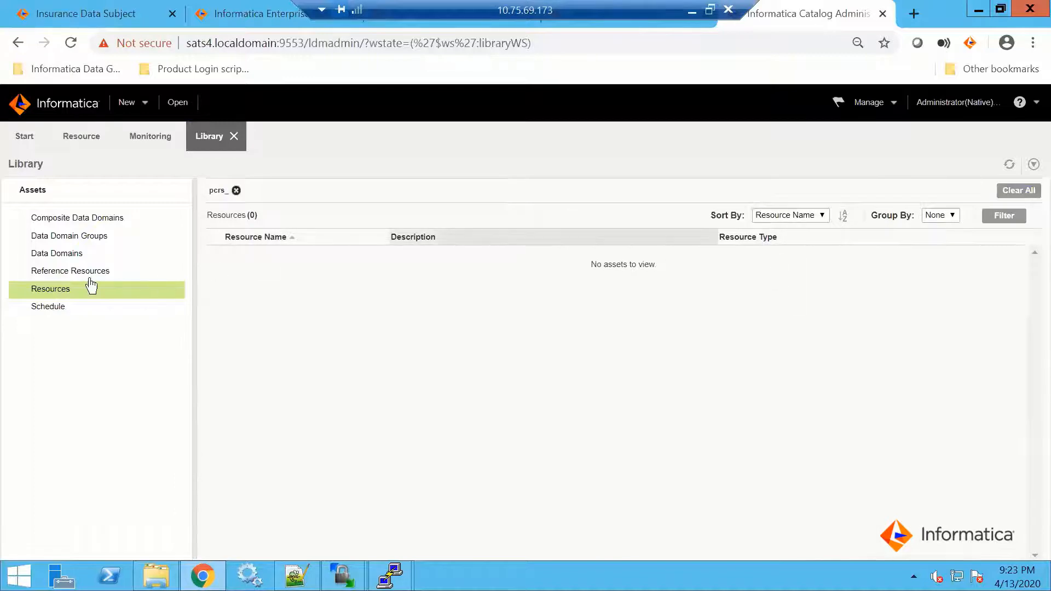
Clear the pcrs_ filter from the library's resources and open the general properties of the PCRS_SALES_SALES_GLOBAL resource
click(1011, 199)
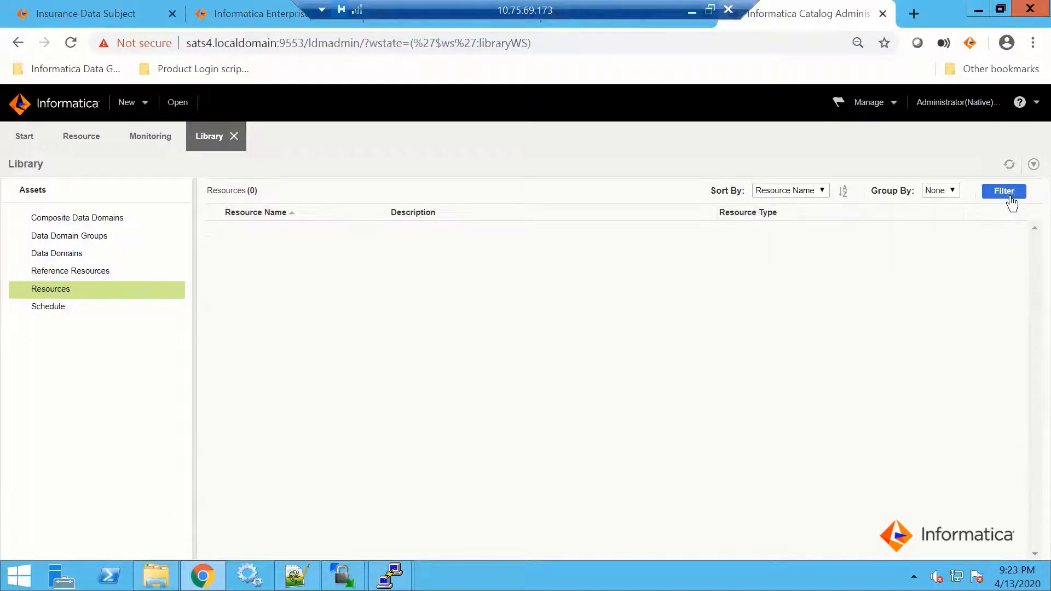
scroll(343, 395, down, 15)
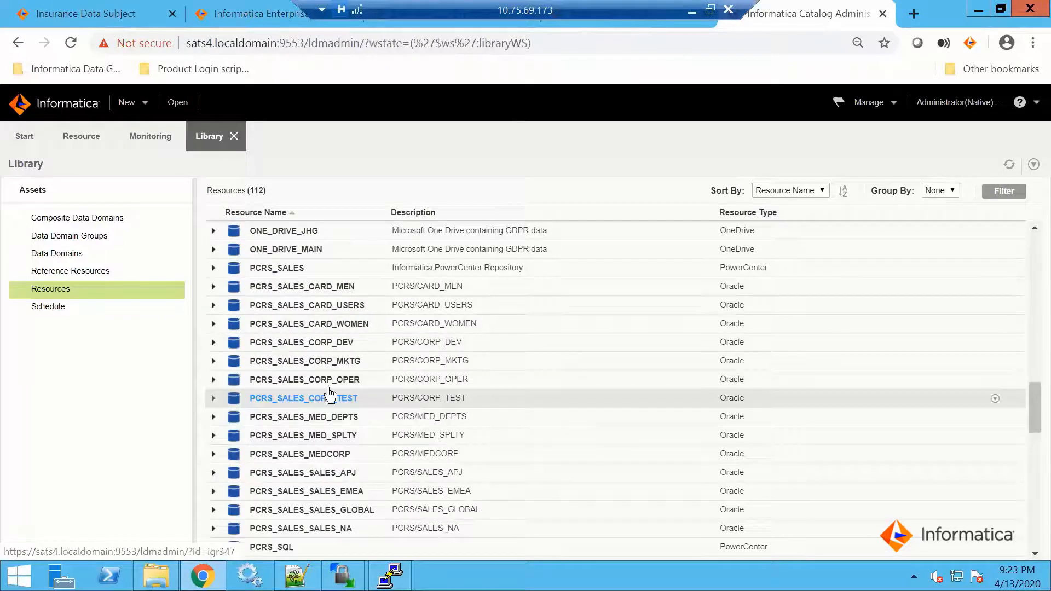
click(330, 513)
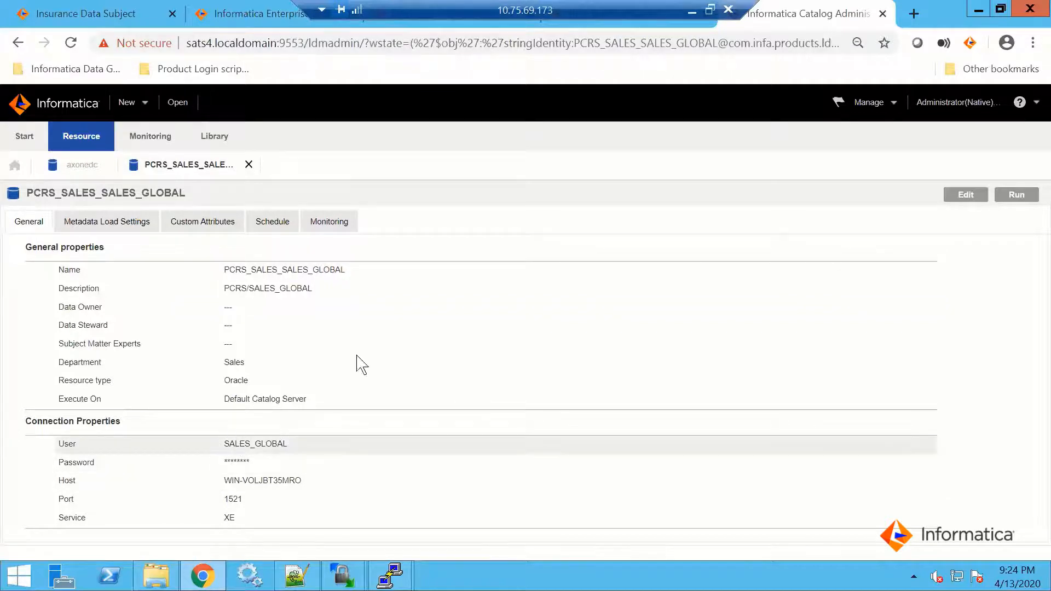
Minimize the browser, dismiss the WinSCP login dialog and launch SQL Developer from the desktop
click(979, 10)
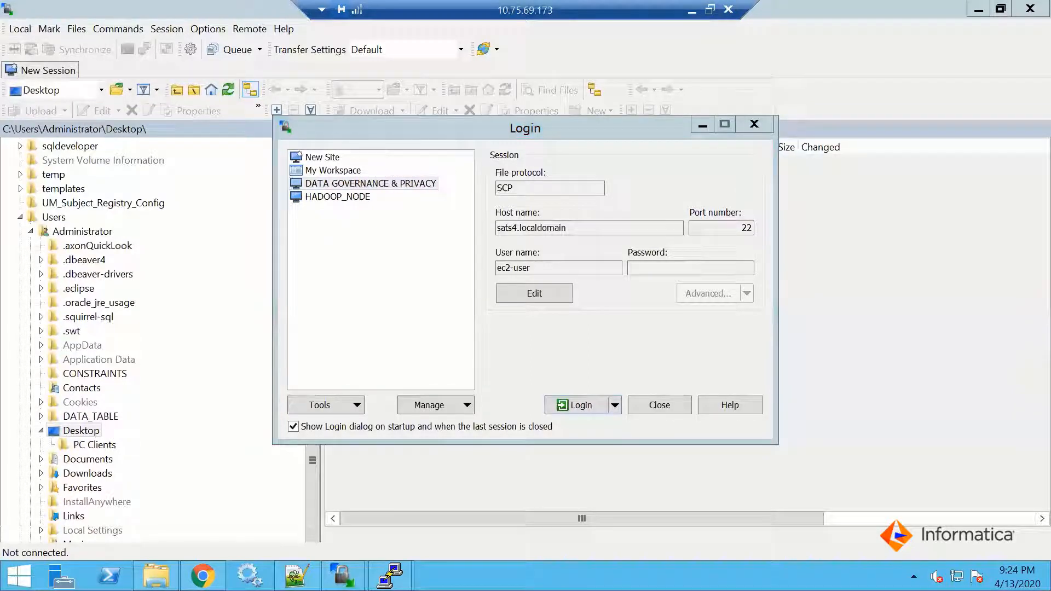
click(660, 405)
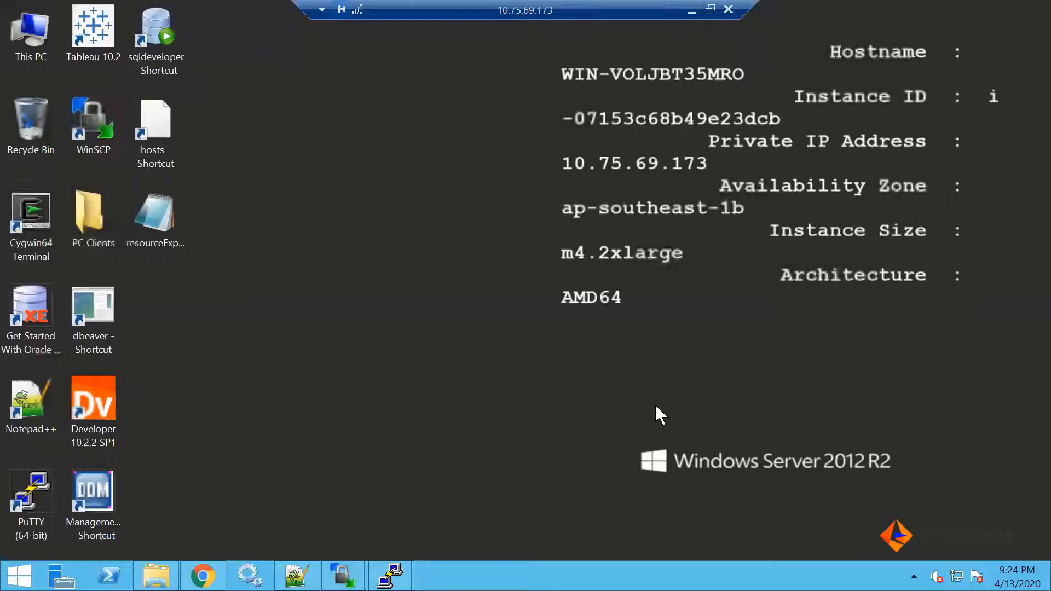
click(166, 36)
double_click(166, 36)
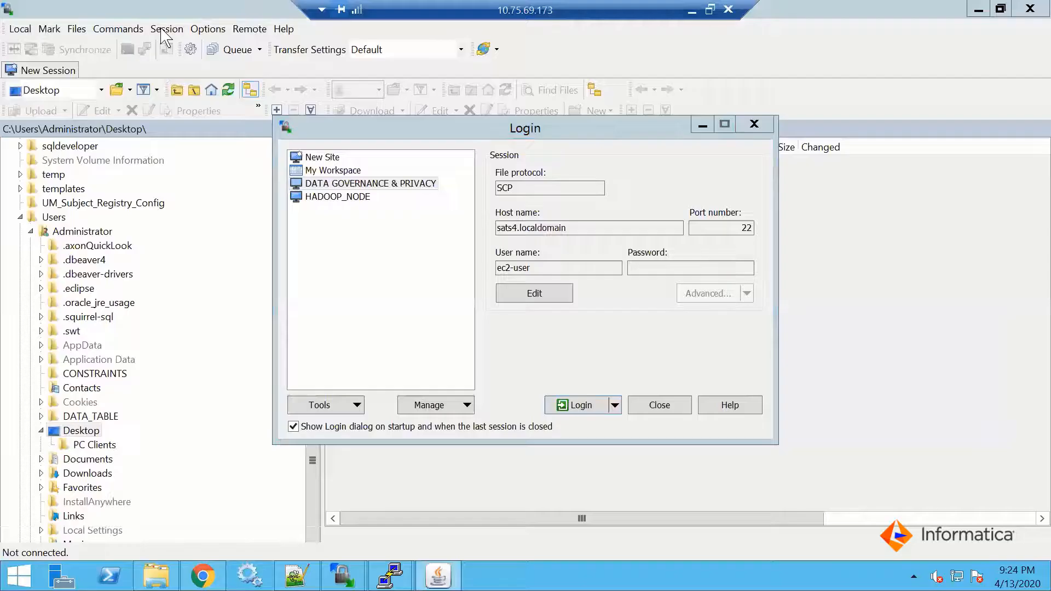
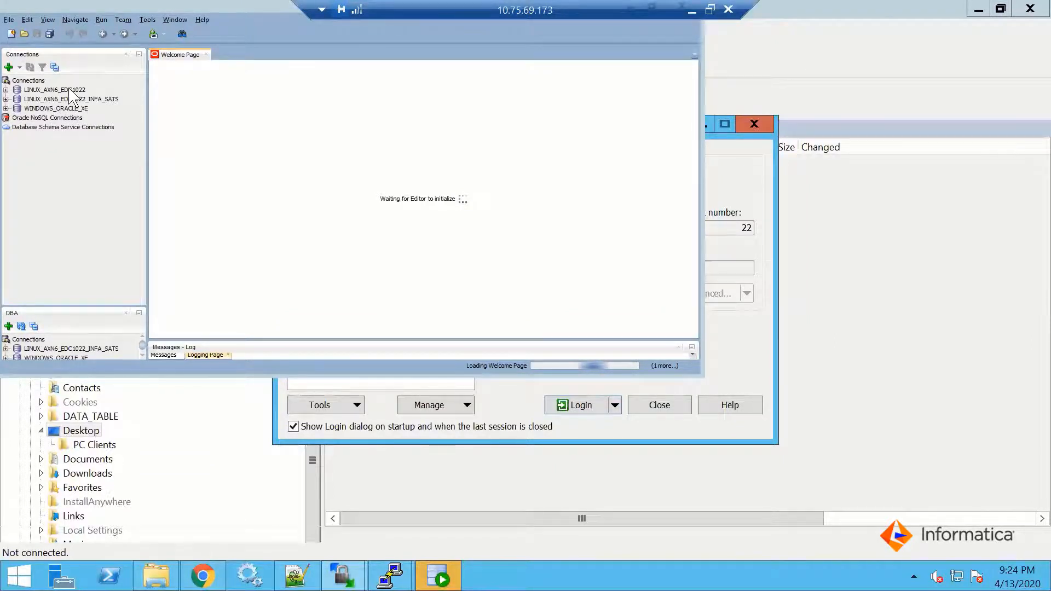
Connect to WINDOWS_ORACLE_XE and expand the other users down to the tables of the SALES_GLOBAL schema
mouse_move(69, 91)
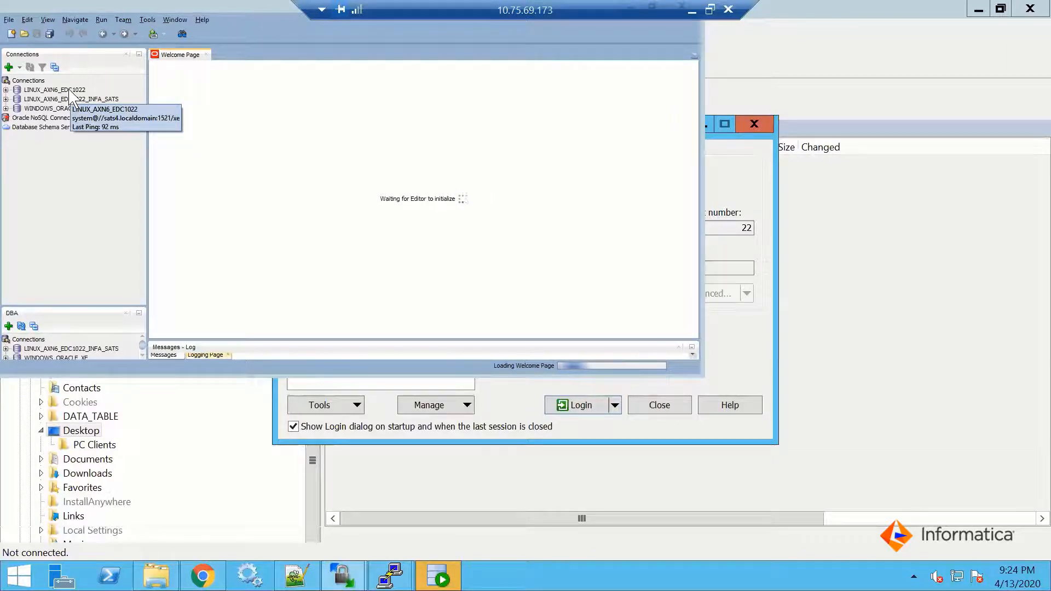
click(6, 108)
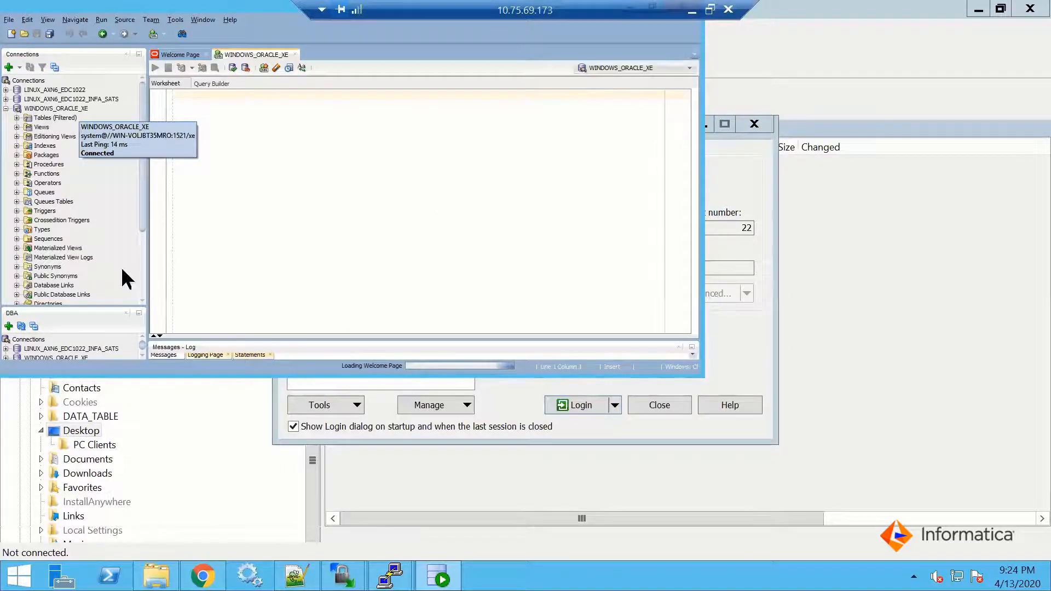
scroll(147, 277, down, 4)
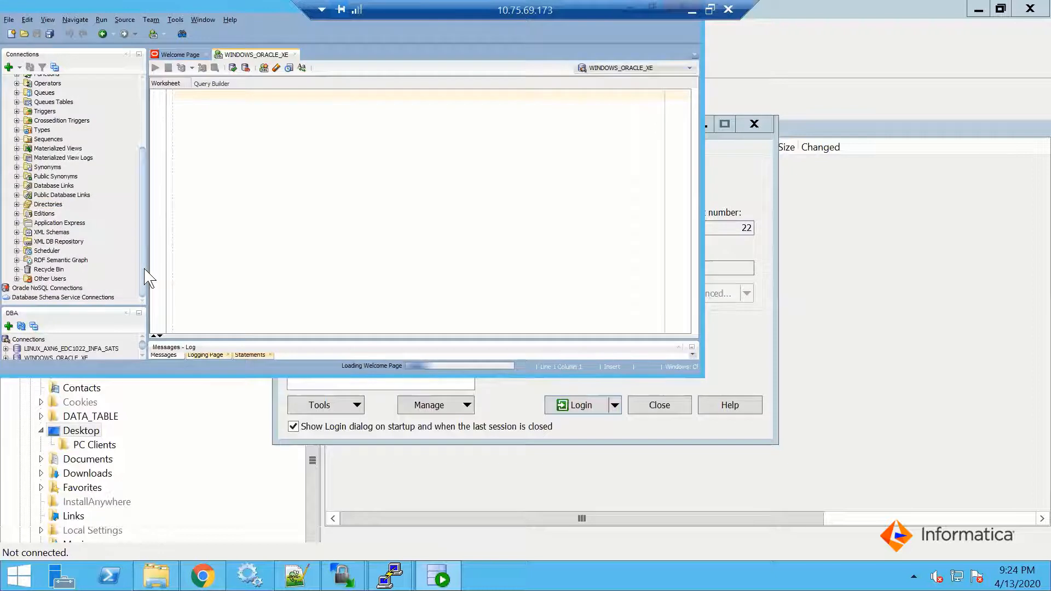
click(17, 279)
scroll(78, 271, down, 5)
scroll(78, 274, down, 4)
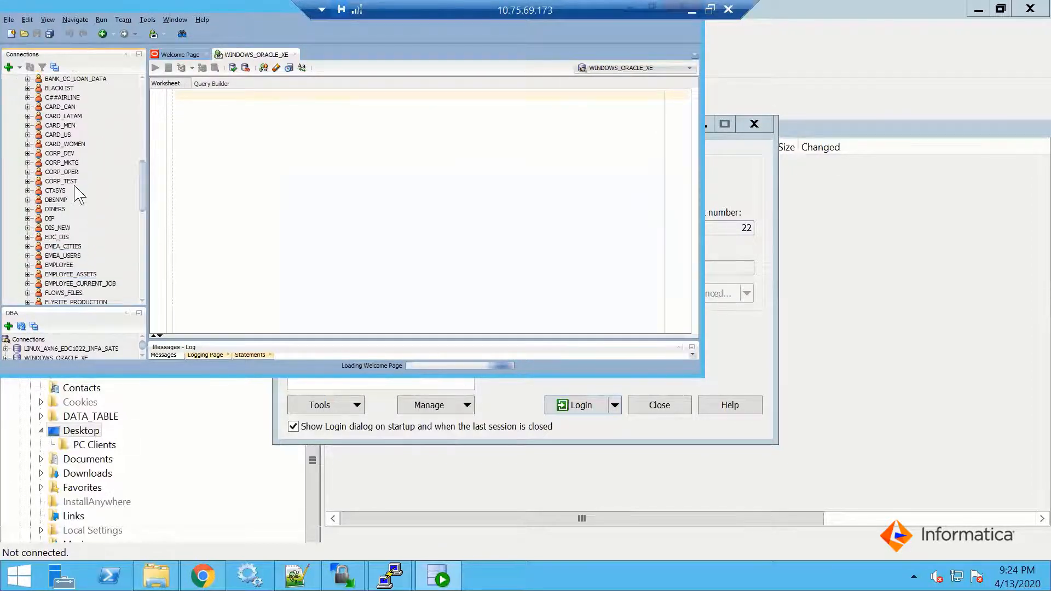
scroll(75, 211, down, 8)
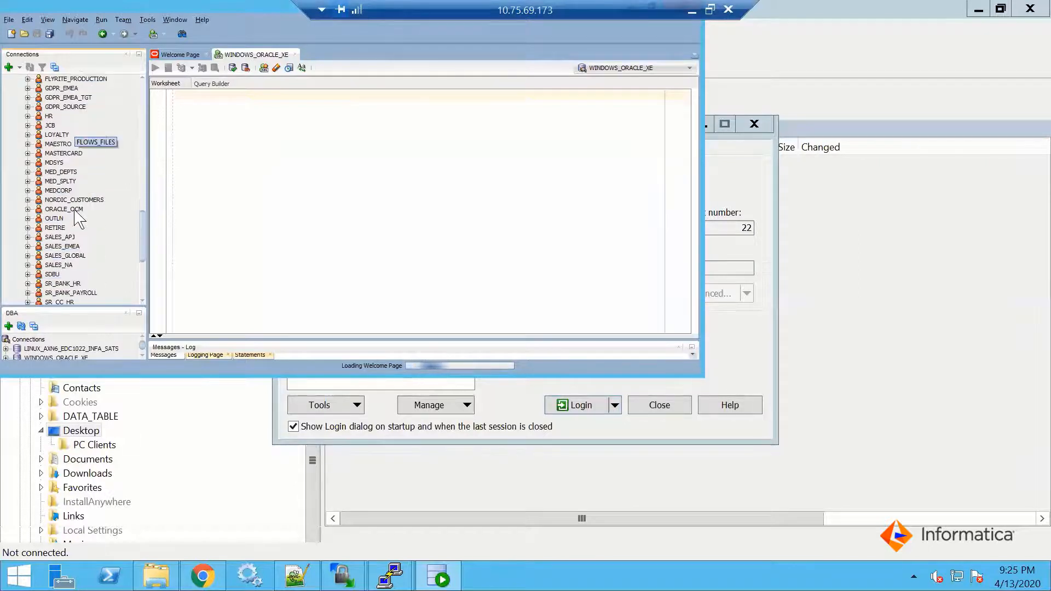
click(27, 255)
click(39, 265)
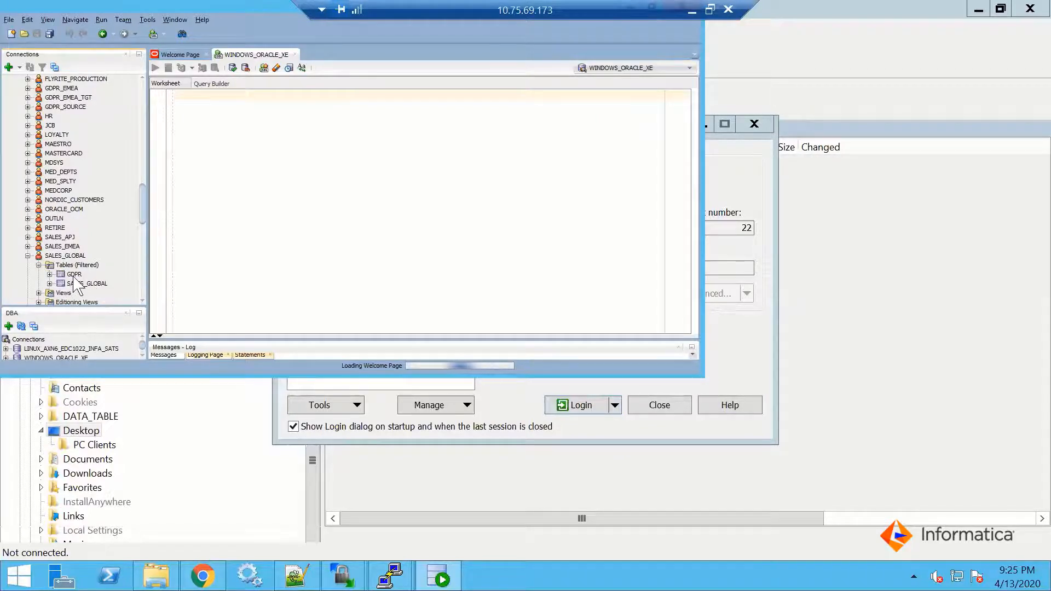
Open the SALES_GLOBAL table and view its data rows across to the amount and city columns
double_click(80, 283)
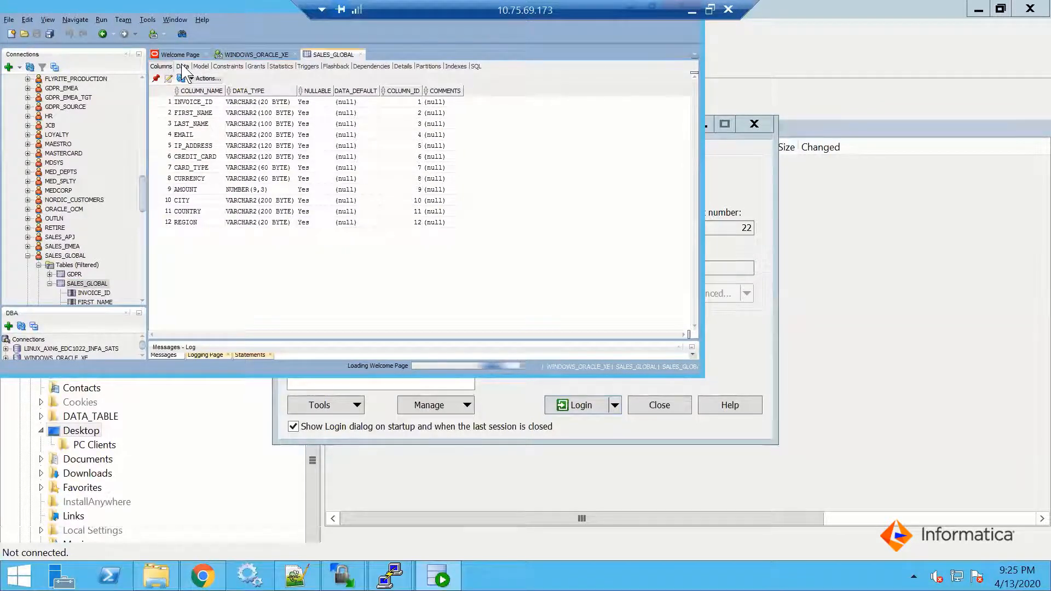
click(183, 66)
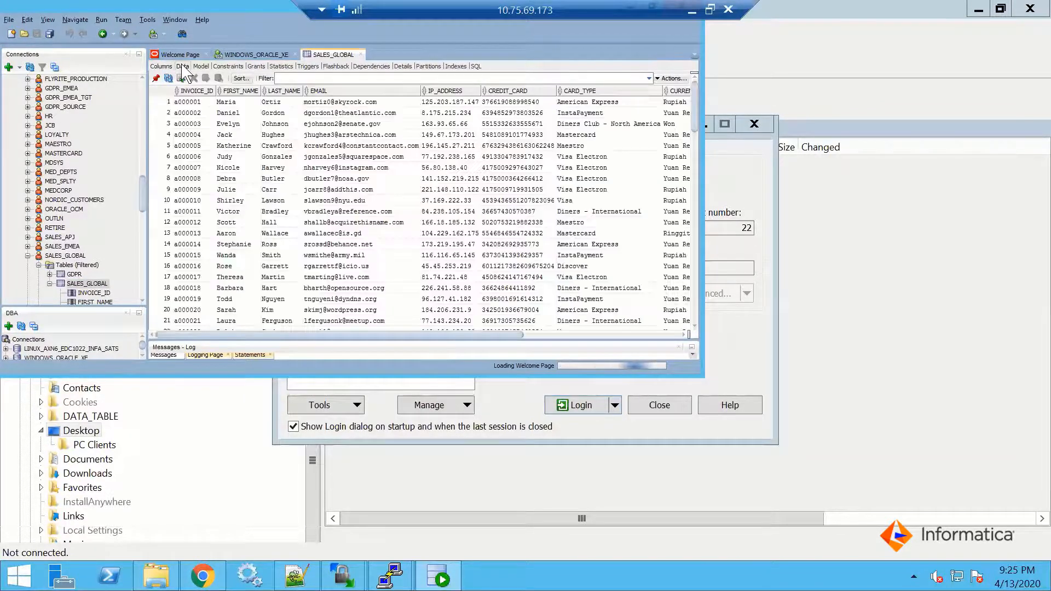
drag(485, 336, 631, 335)
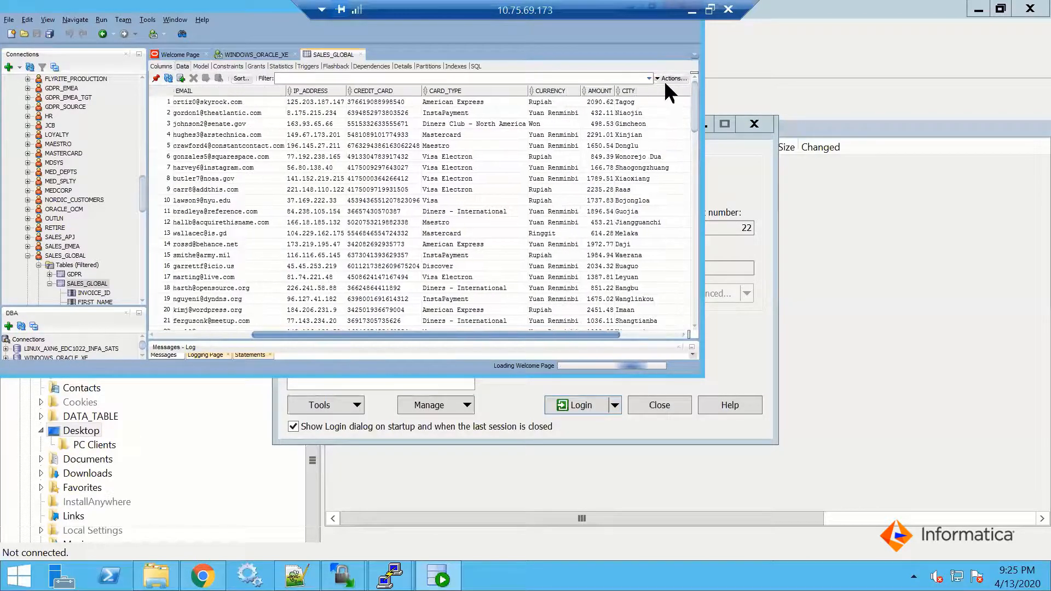
Count the rows of the SALES_GLOBAL table, bring the result into view and minimize SQL Developer
click(671, 79)
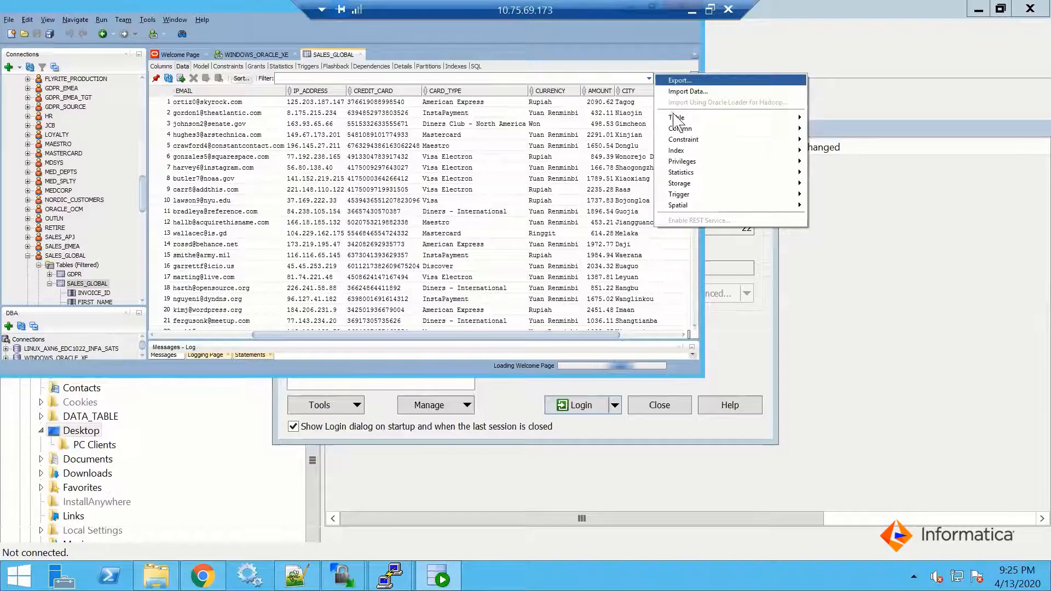
mouse_move(684, 118)
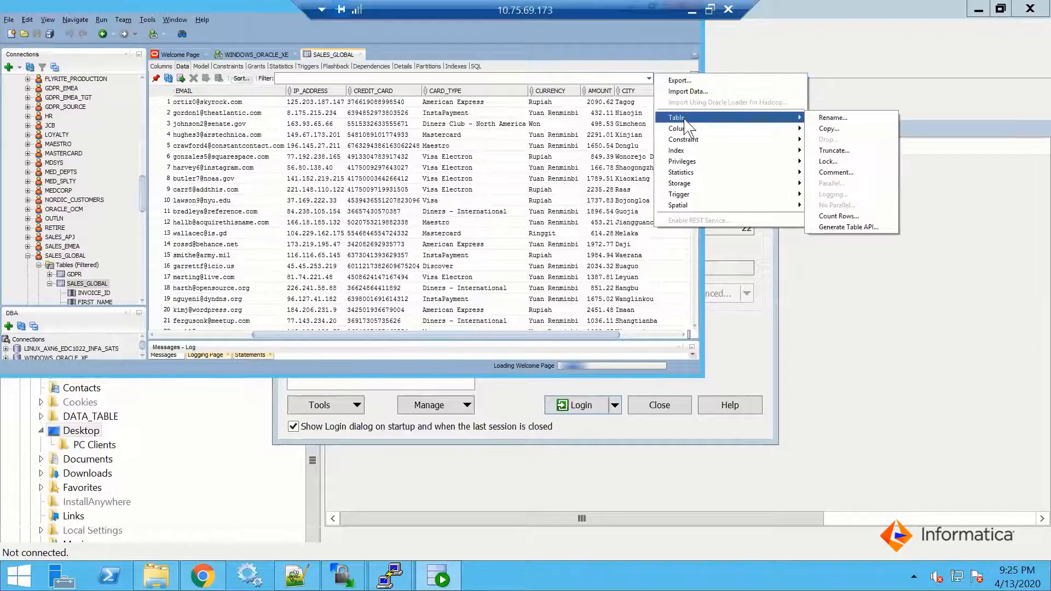
click(836, 216)
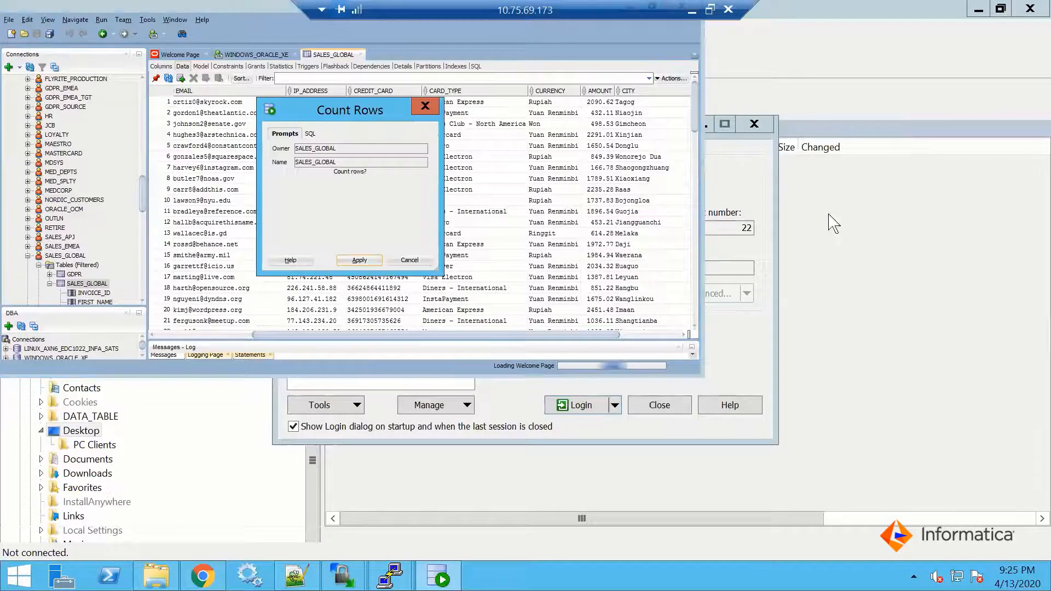
click(359, 261)
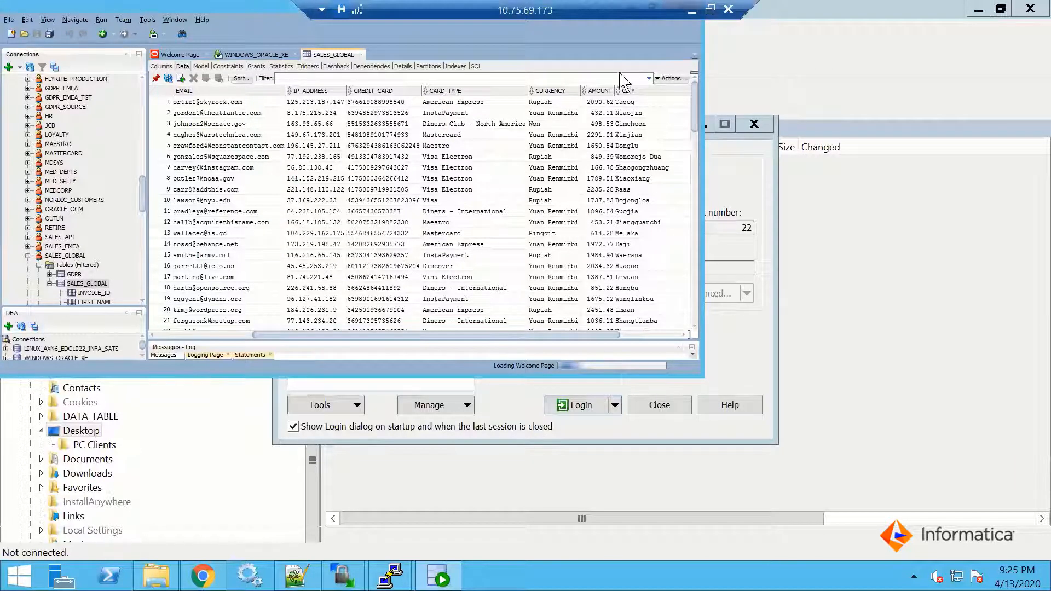
double_click(262, 8)
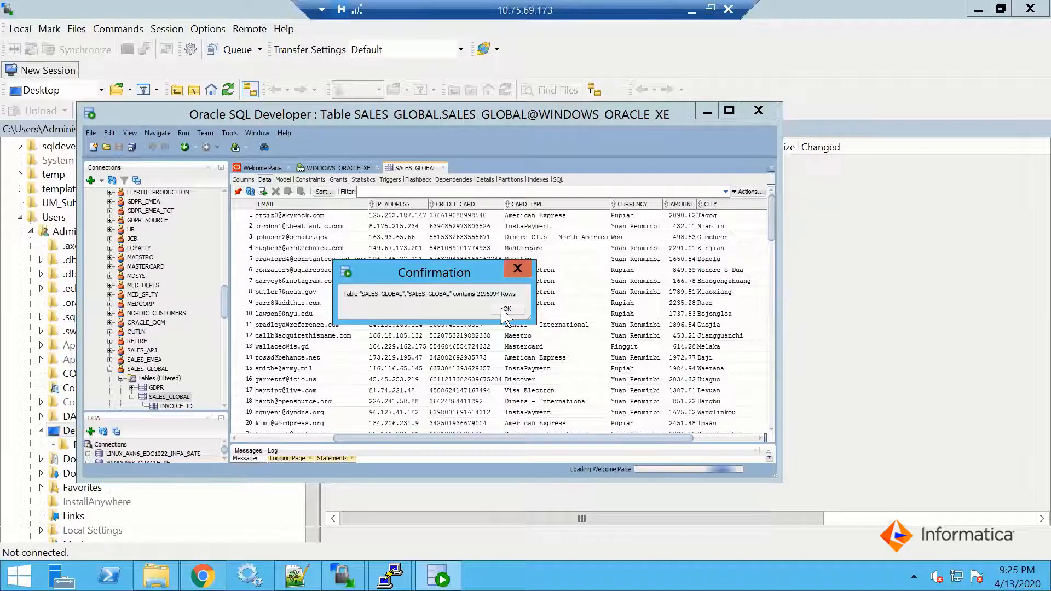
click(698, 112)
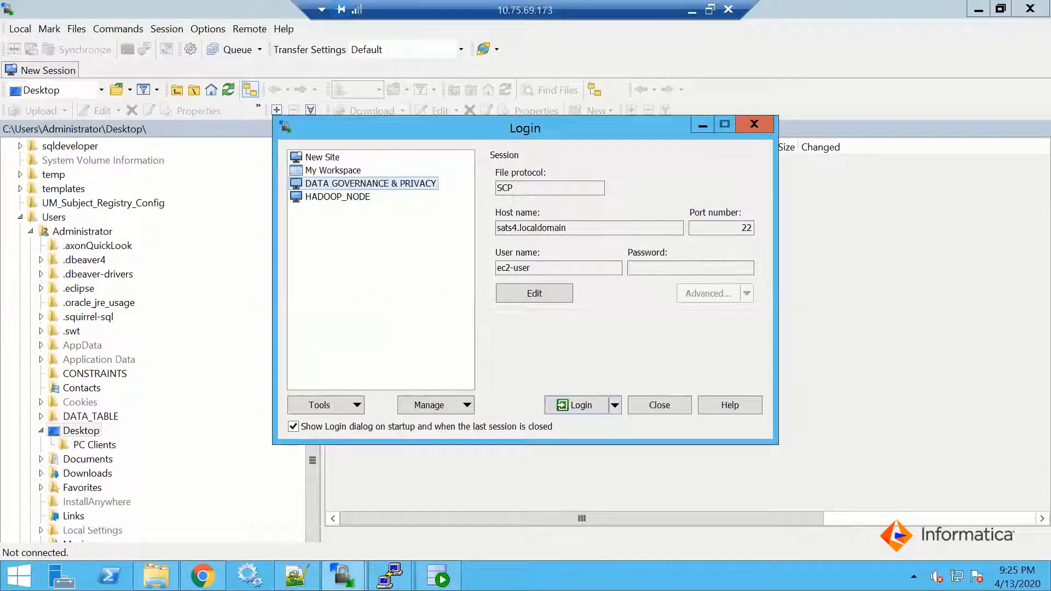
Switch to Catalog Administrator and review the PCRS_SALES_SALES_GLOBAL metadata load settings, from source metadata to the basic profile settings
click(202, 576)
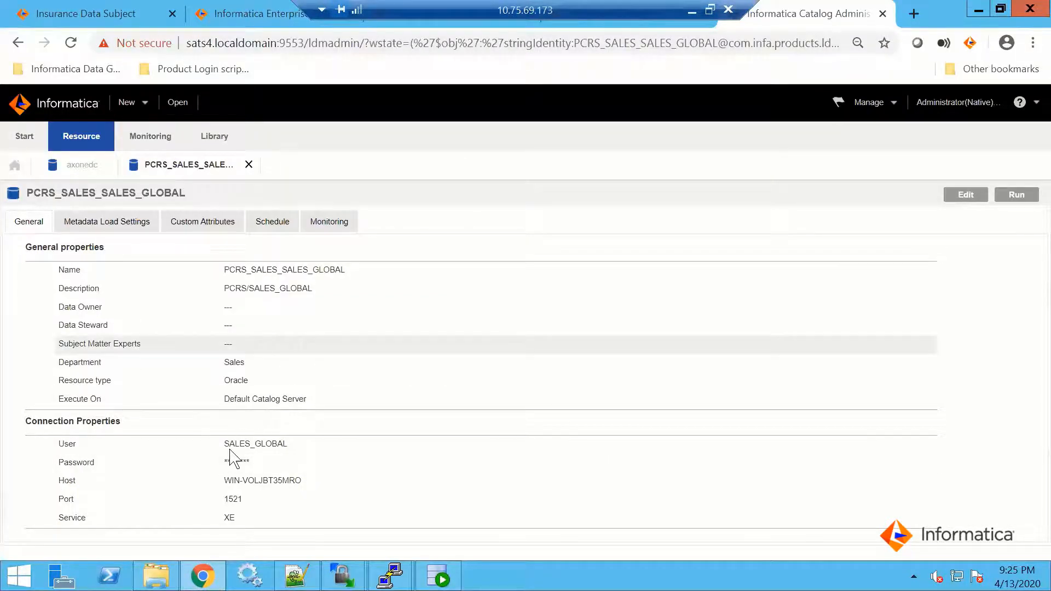
click(123, 228)
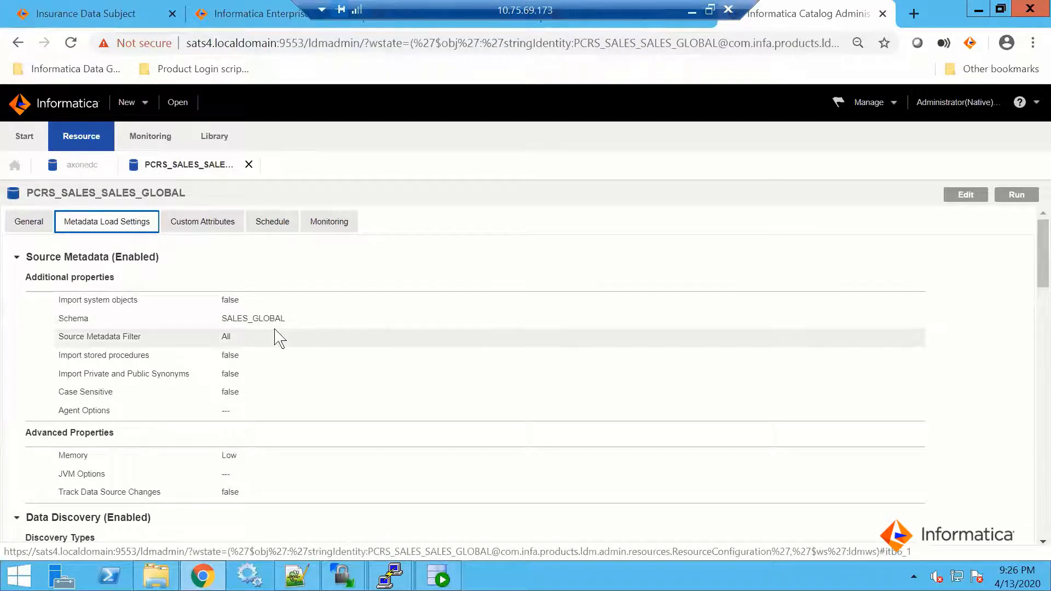
scroll(276, 334, down, 2)
scroll(279, 339, down, 3)
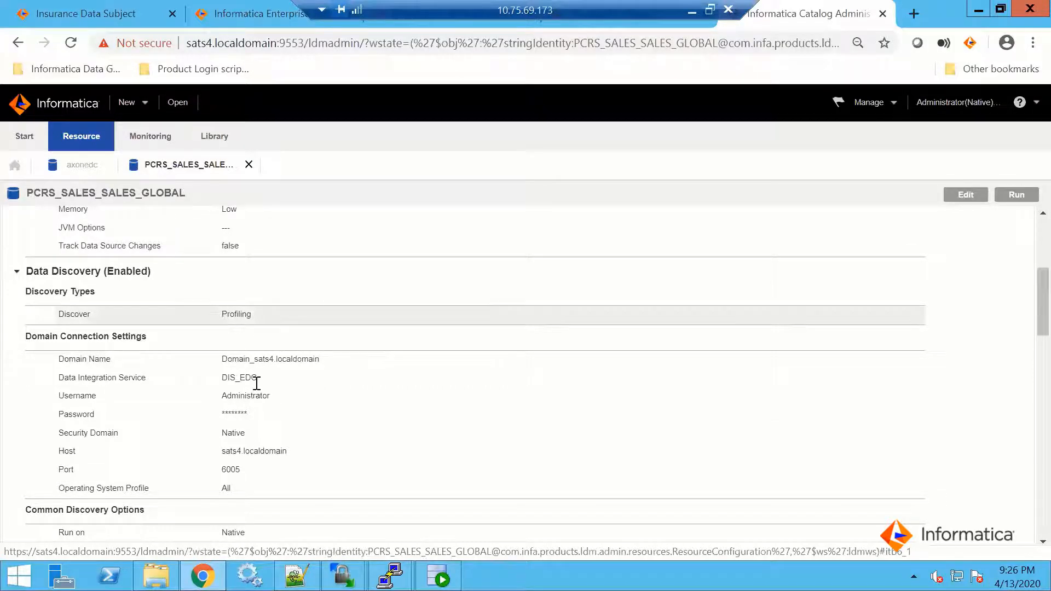
scroll(274, 381, down, 6)
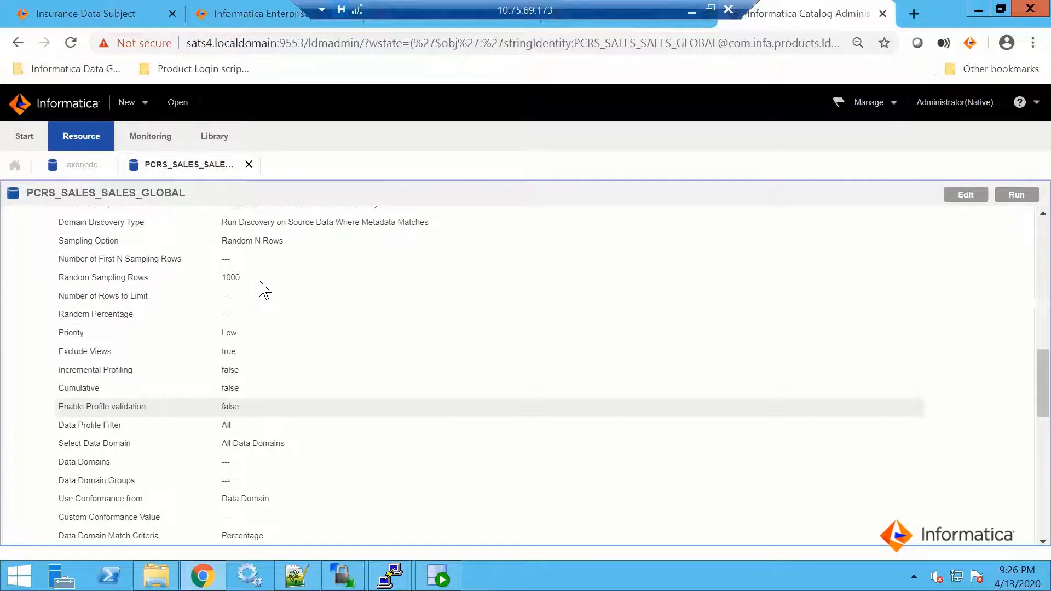
scroll(266, 282, up, 3)
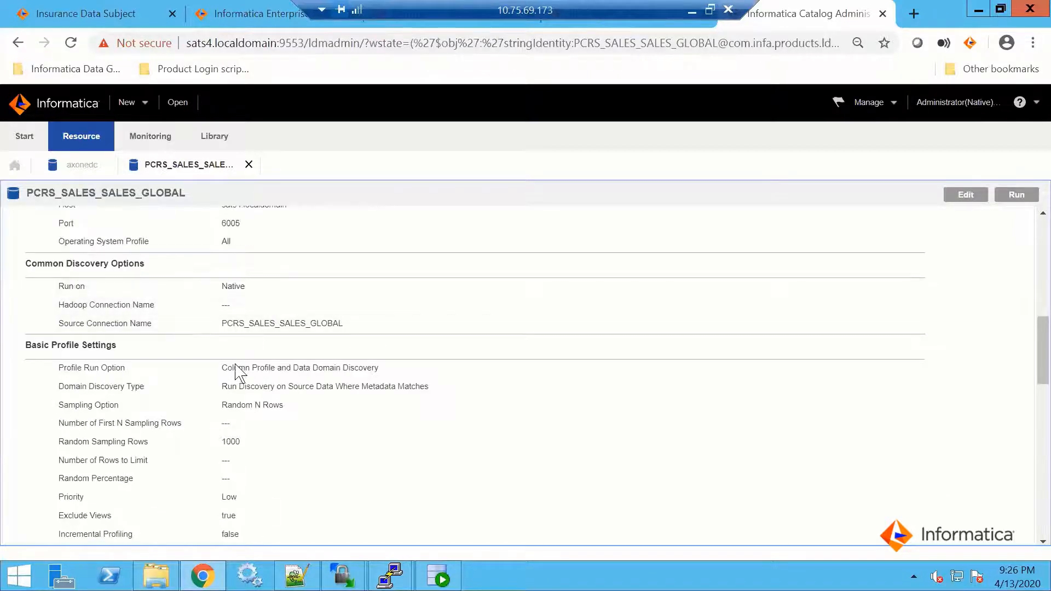
click(353, 373)
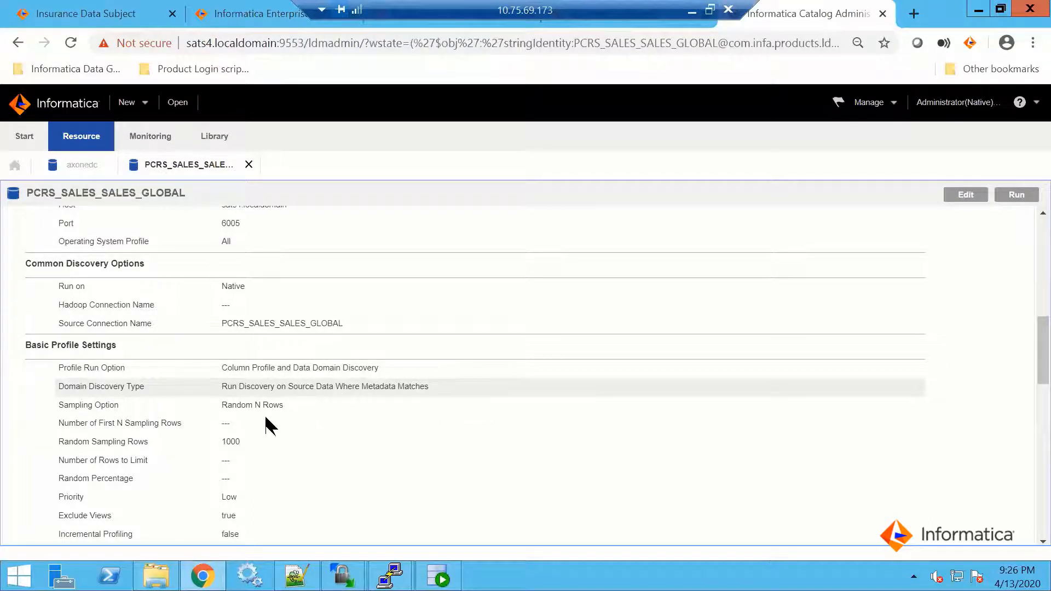
Review the resource's similarity profile, unique key inference and business term association settings, including the associated glossary
scroll(264, 419, down, 1)
scroll(262, 416, down, 4)
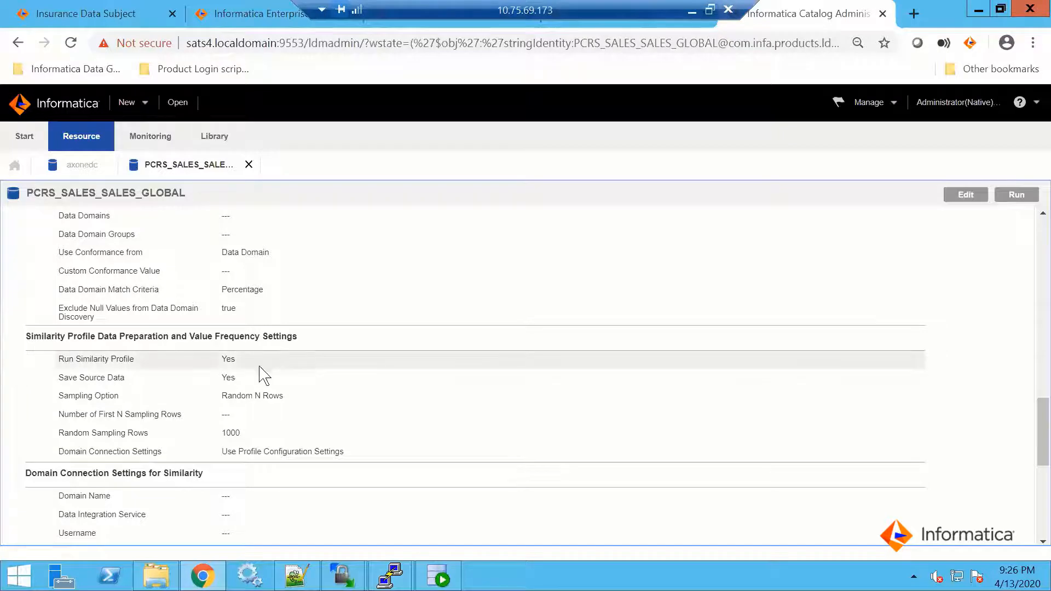
scroll(265, 429, down, 5)
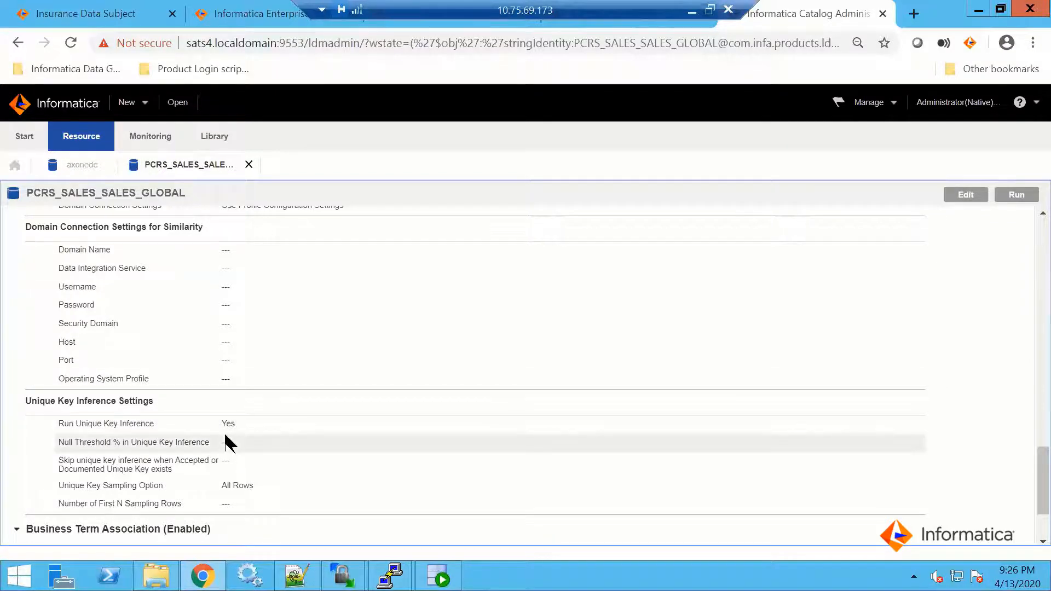
scroll(226, 444, down, 2)
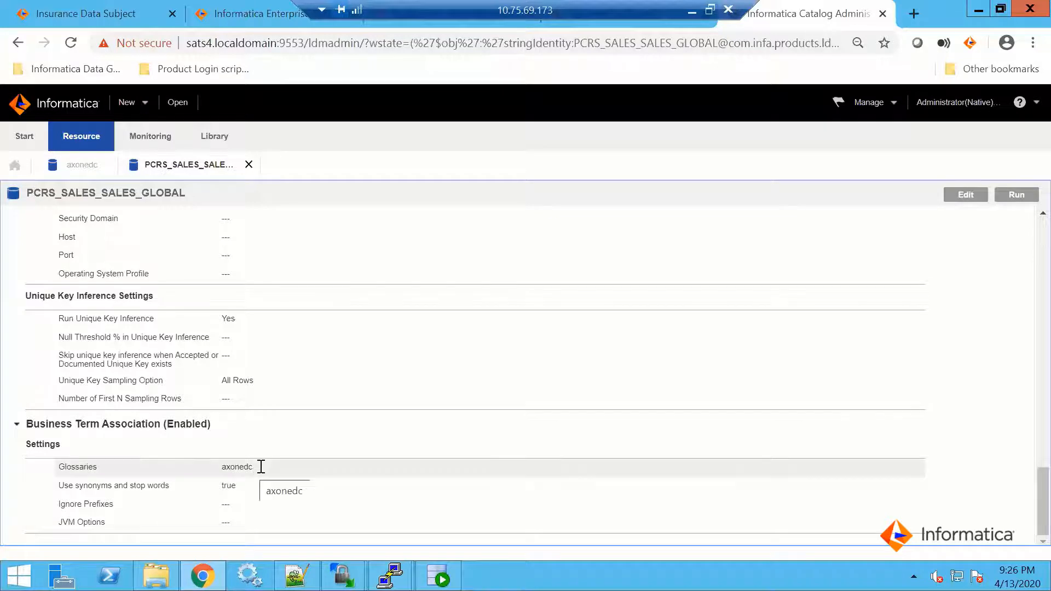
drag(261, 466, 218, 467)
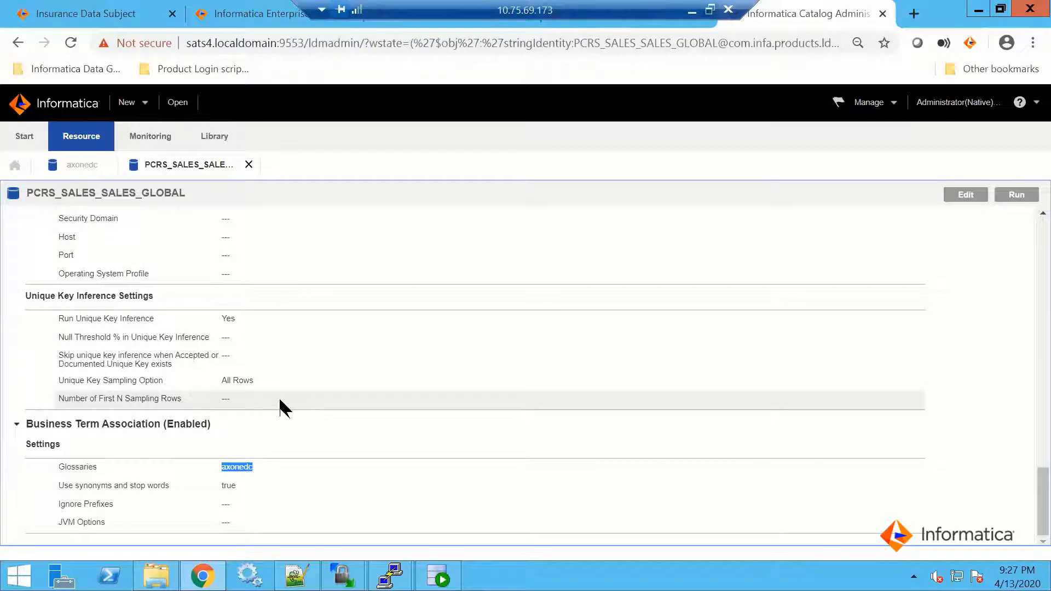
click(274, 463)
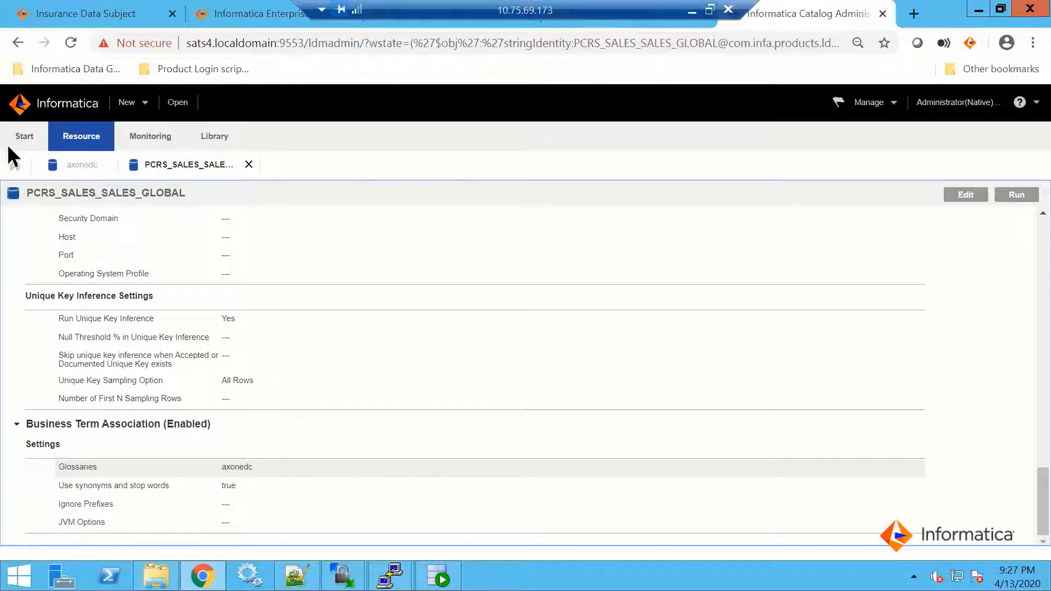
Check the data domain discovery rules of the Insurance Data Subject term in Axon, and return to Catalog Administrator
click(106, 12)
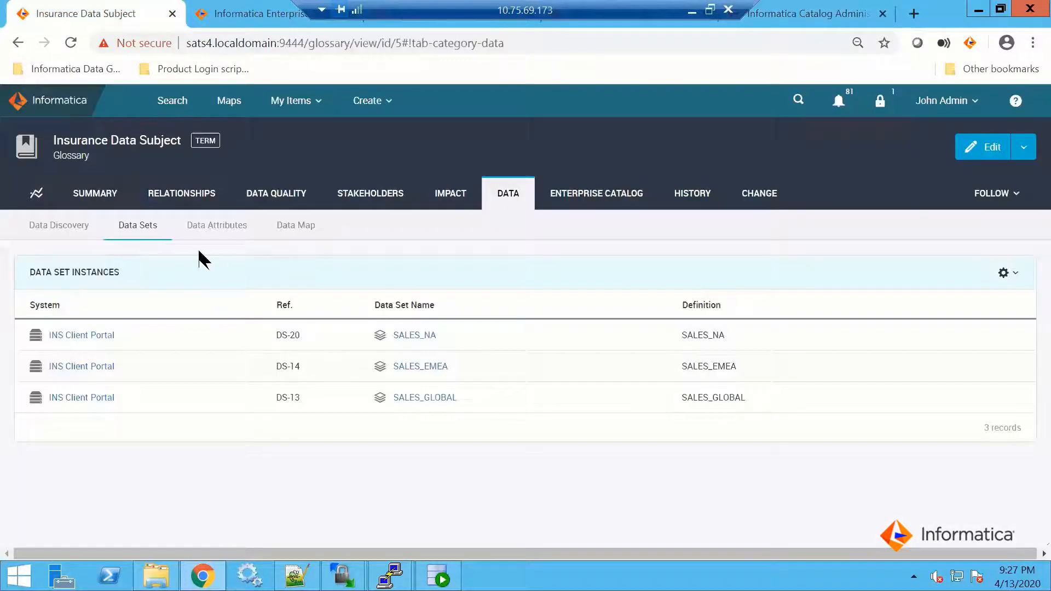
click(61, 224)
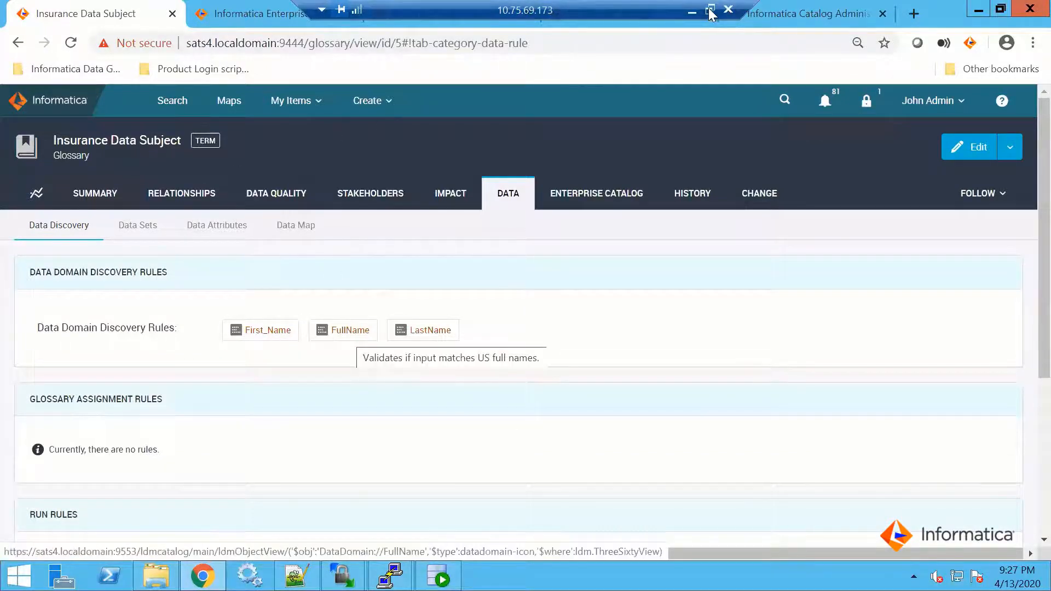
click(782, 19)
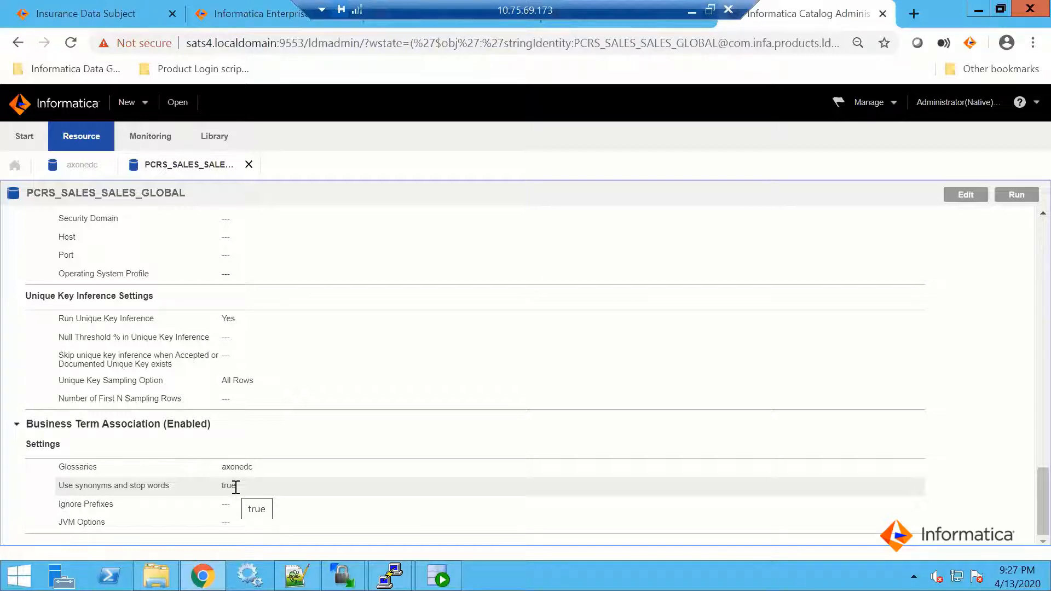
In Enterprise Data Catalog, review the business titles and data domains of the SALES_GLOBAL columns and open the EMAIL column's overview
click(234, 9)
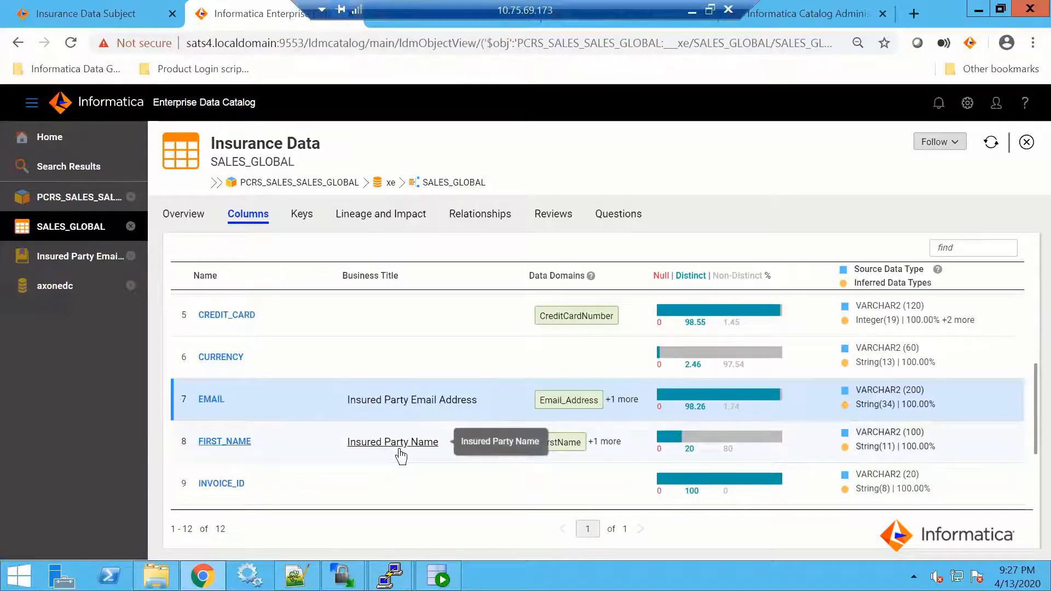
scroll(431, 462, down, 3)
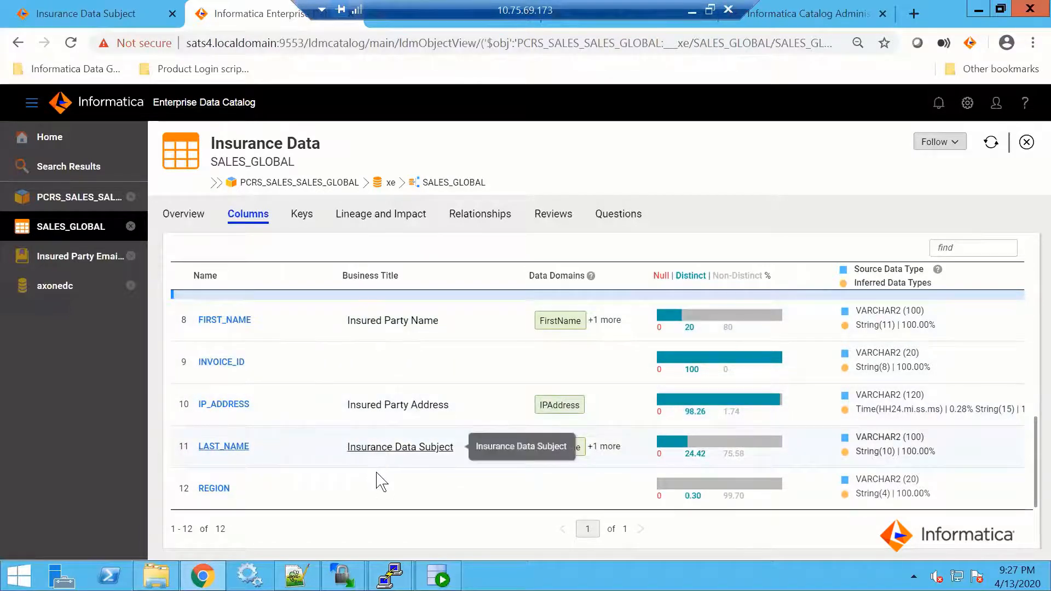
scroll(332, 378, up, 5)
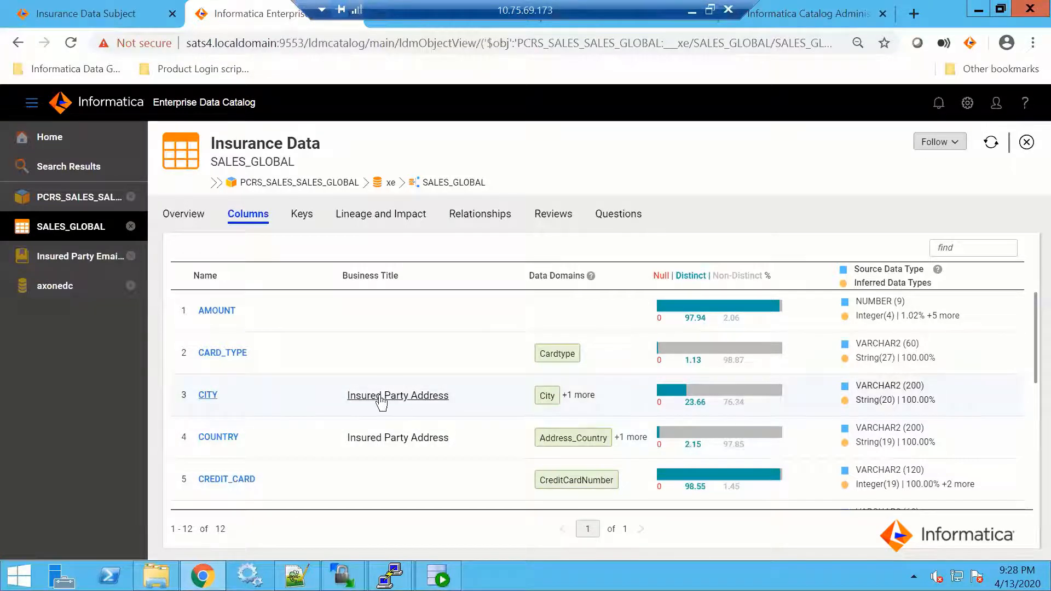
scroll(280, 428, down, 5)
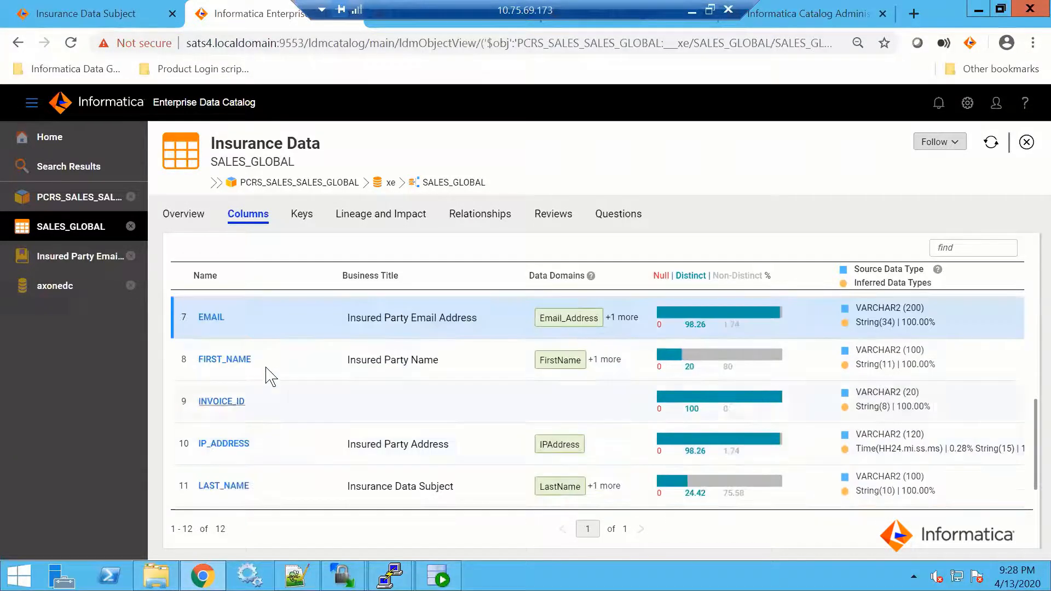
scroll(258, 386, up, 2)
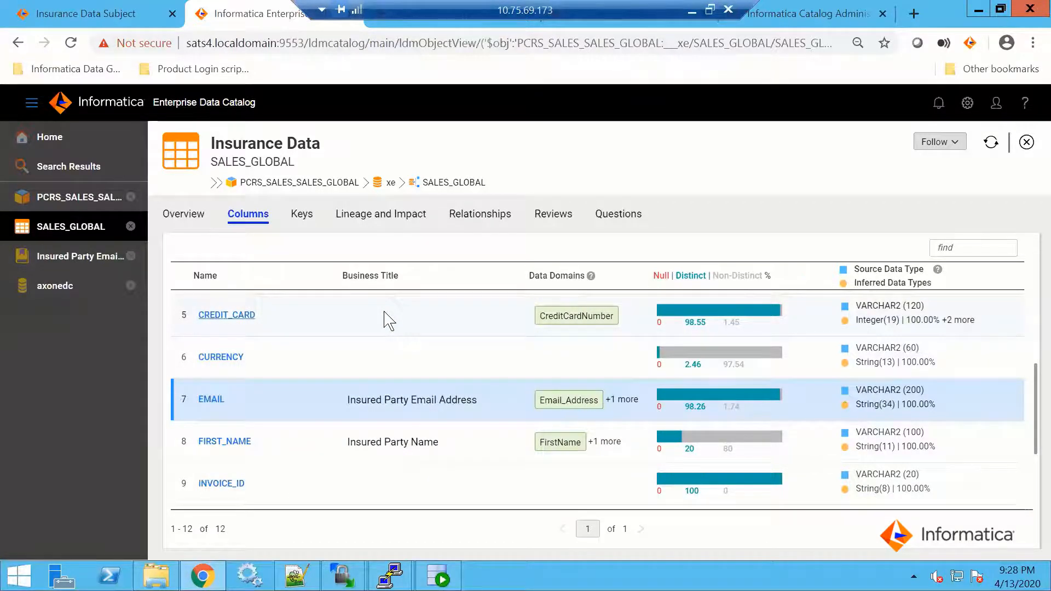
click(211, 398)
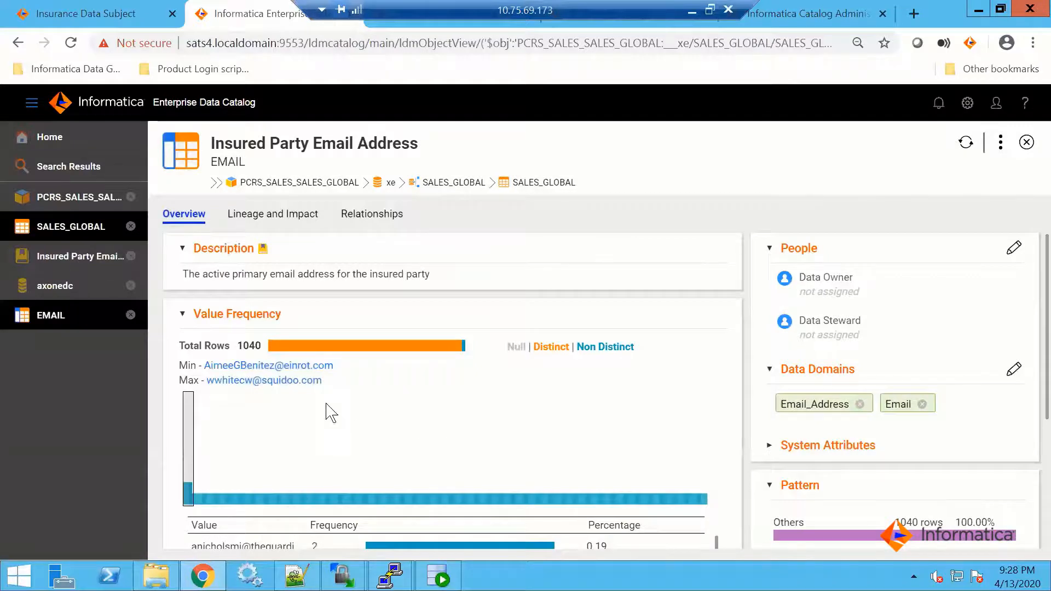
Examine the EMAIL column's value frequencies, pattern and inferred data types in its overview
scroll(328, 408, down, 3)
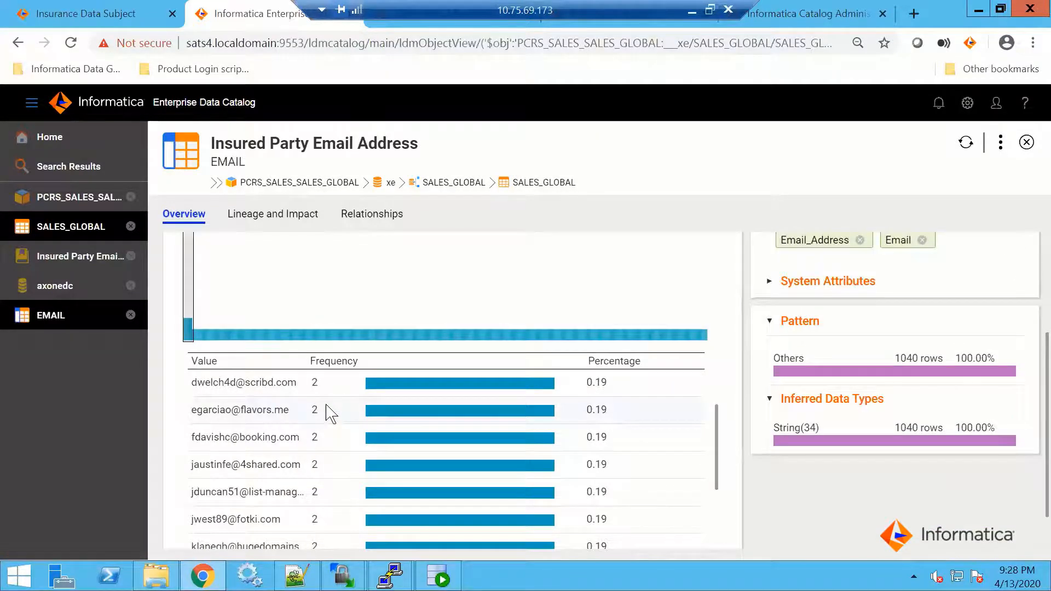
scroll(441, 418, down, 10)
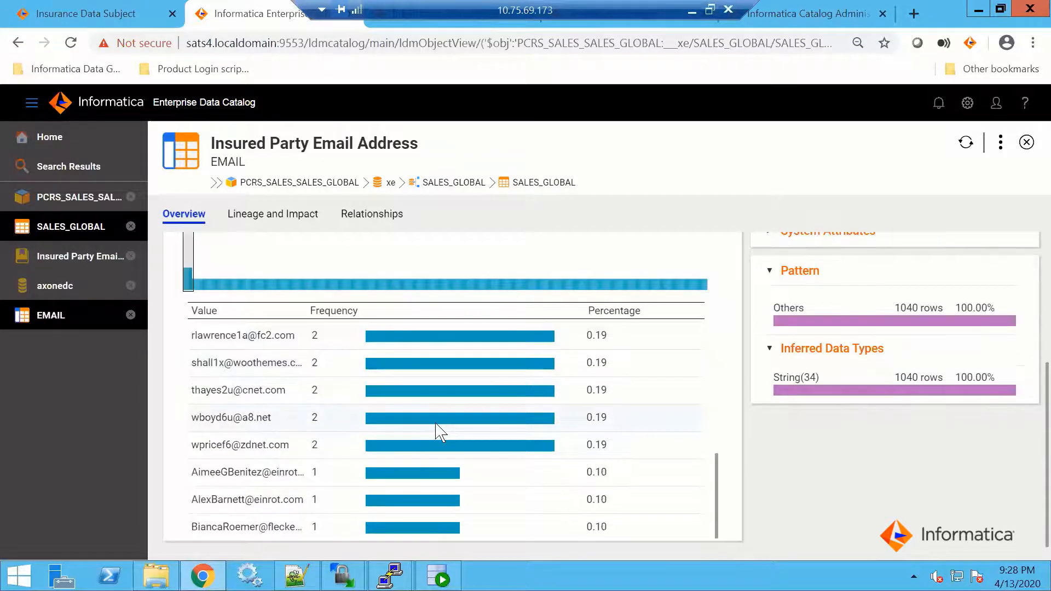
scroll(439, 438, up, 5)
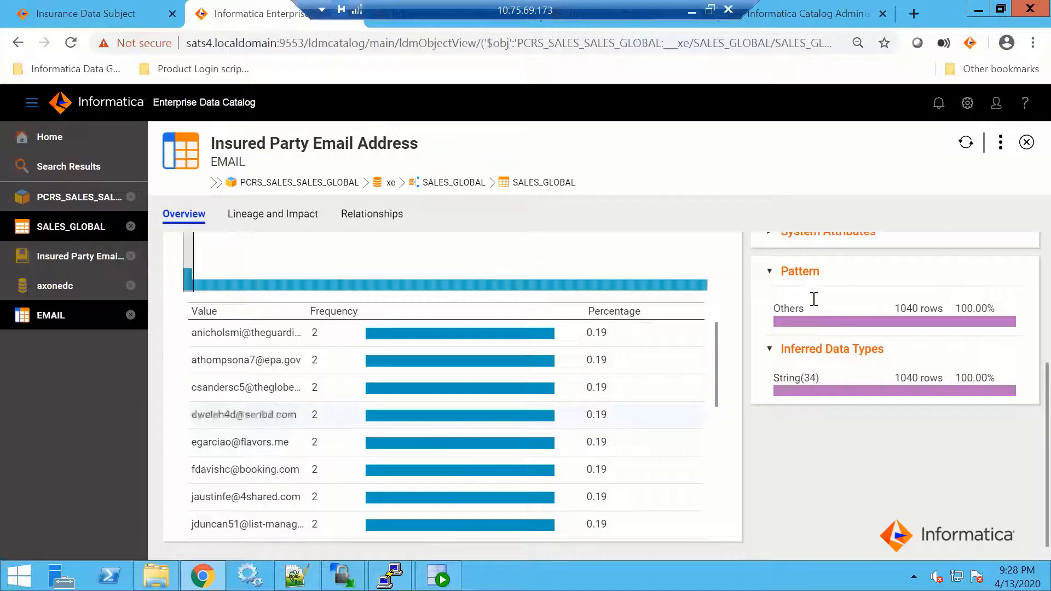
scroll(800, 357, up, 3)
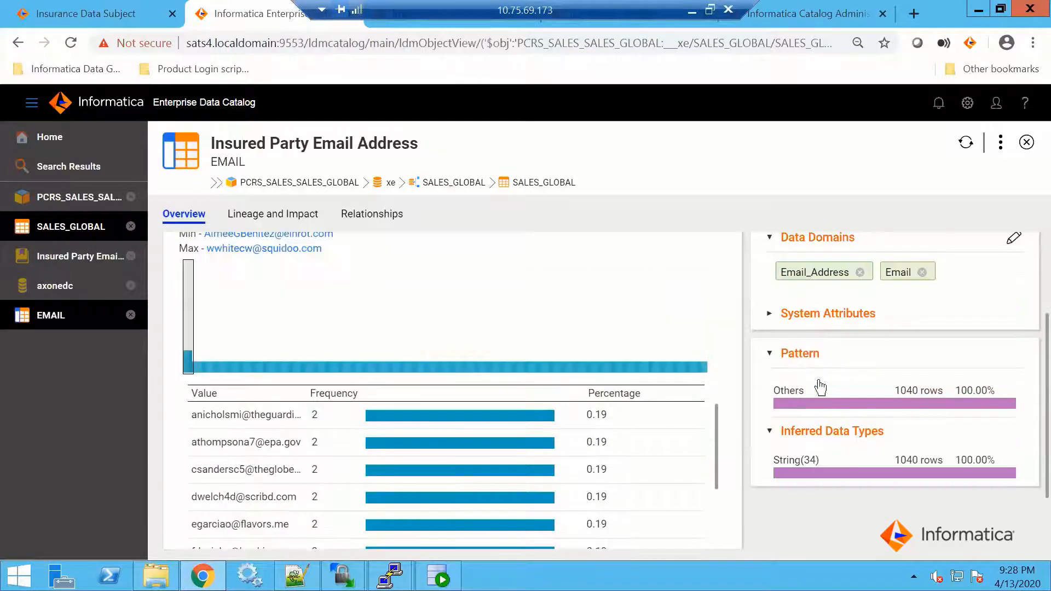
scroll(811, 372, up, 3)
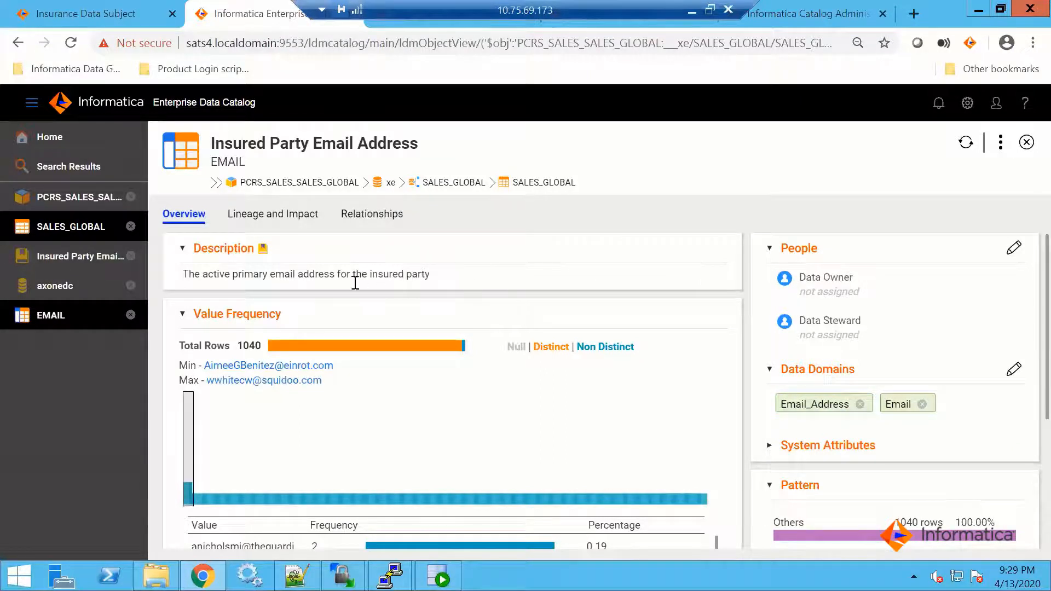
Open the EMAIL column's lineage and impact diagram, extend the impact to Show All, and fit the whole flow in view
click(290, 213)
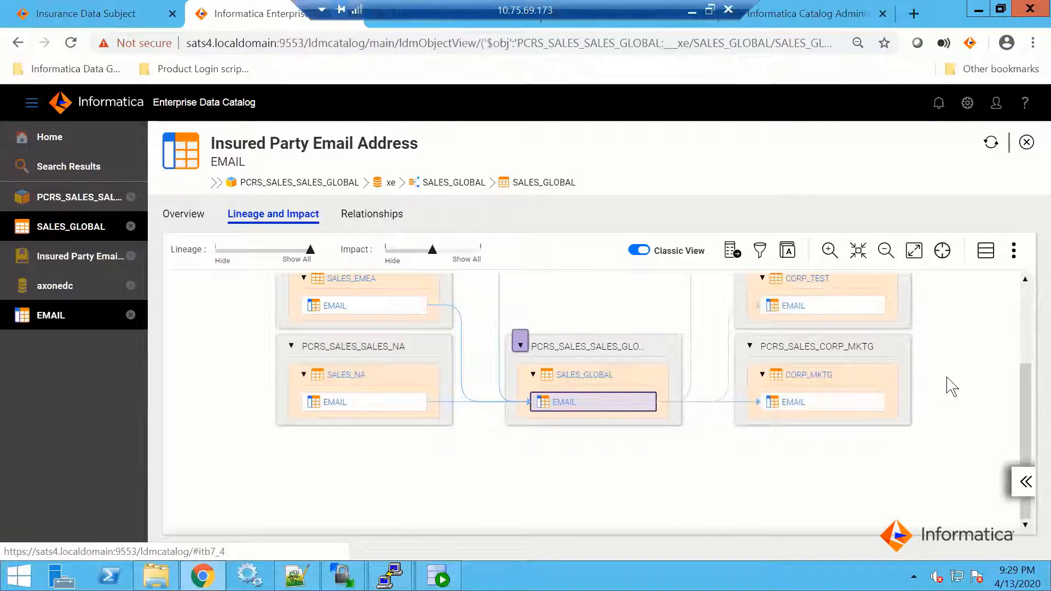
click(884, 257)
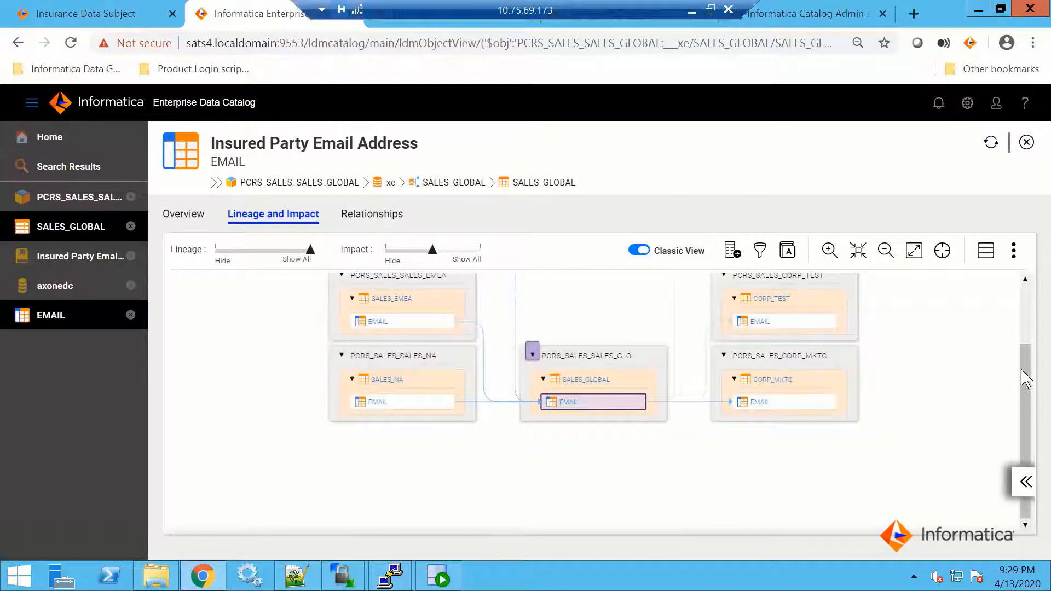
click(1027, 278)
click(1027, 303)
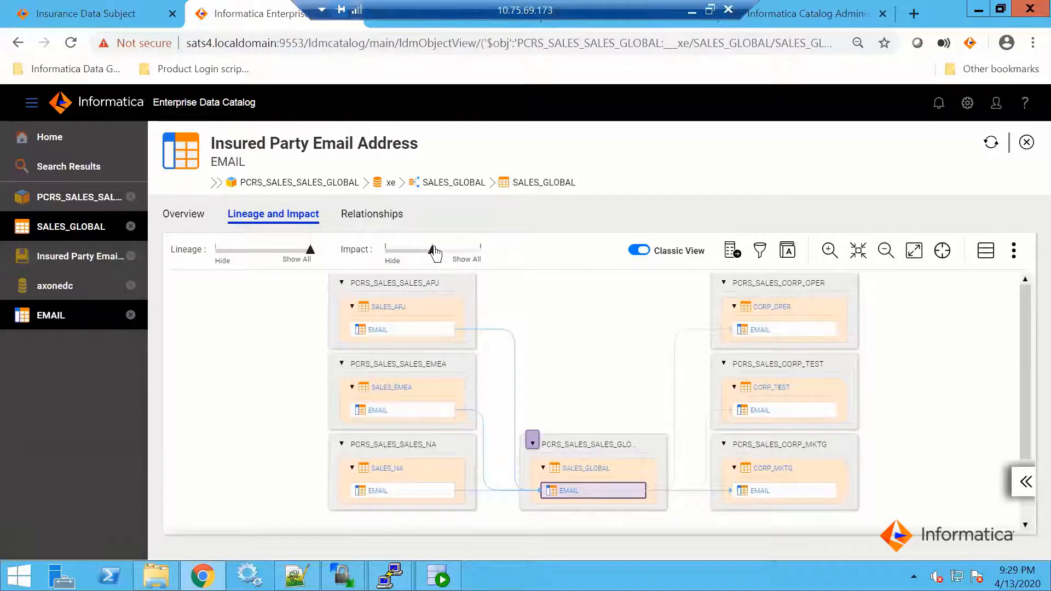
drag(433, 250, 484, 257)
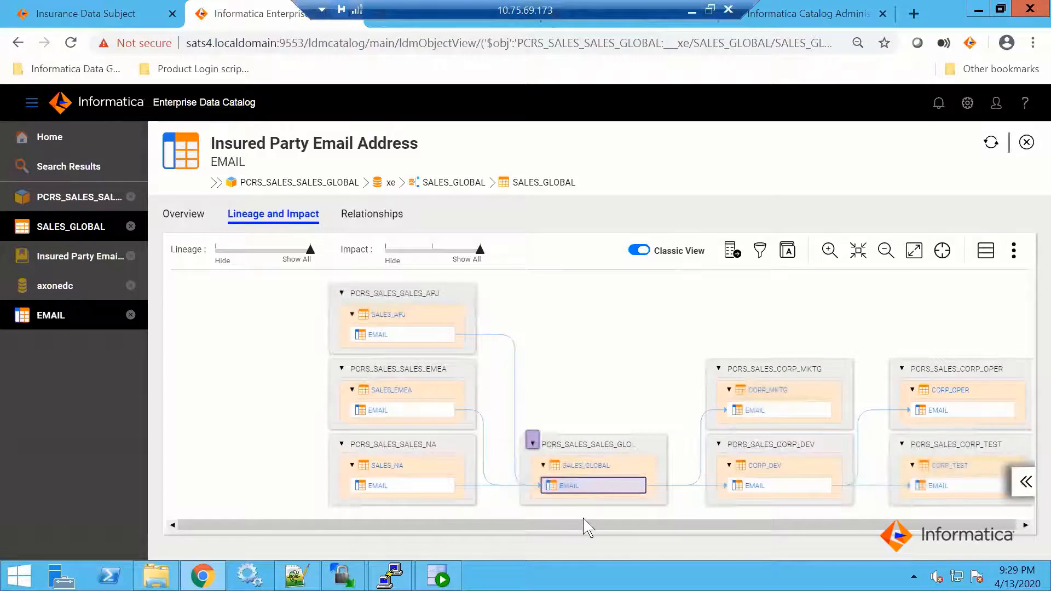
drag(595, 522, 910, 524)
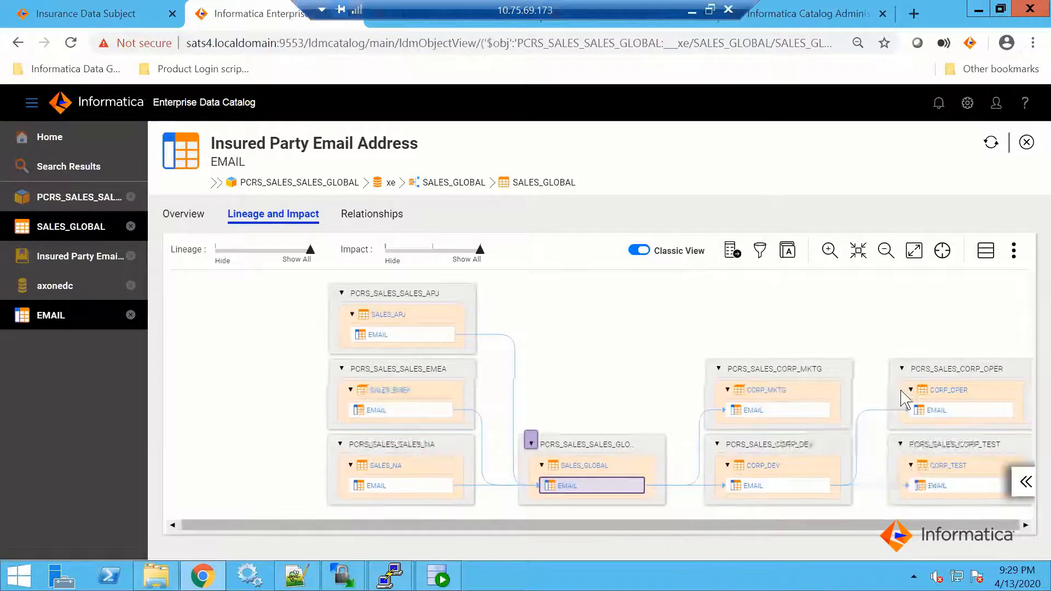
click(884, 252)
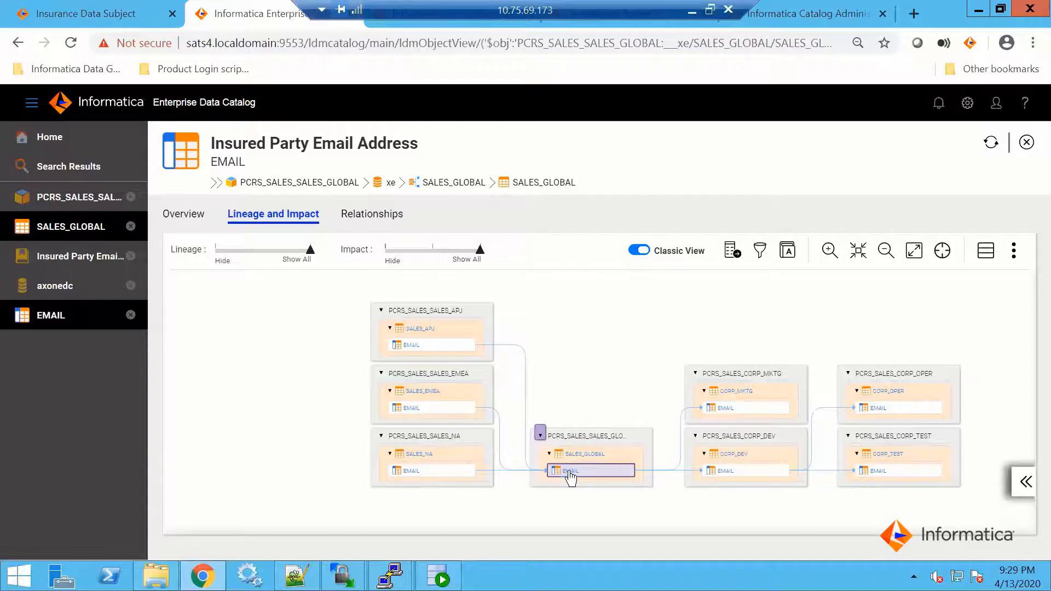
mouse_move(570, 472)
Turn off Classic View for the lineage diagram and highlight the flow through the PCRS_SALES_SALES_EMEA resource
click(640, 251)
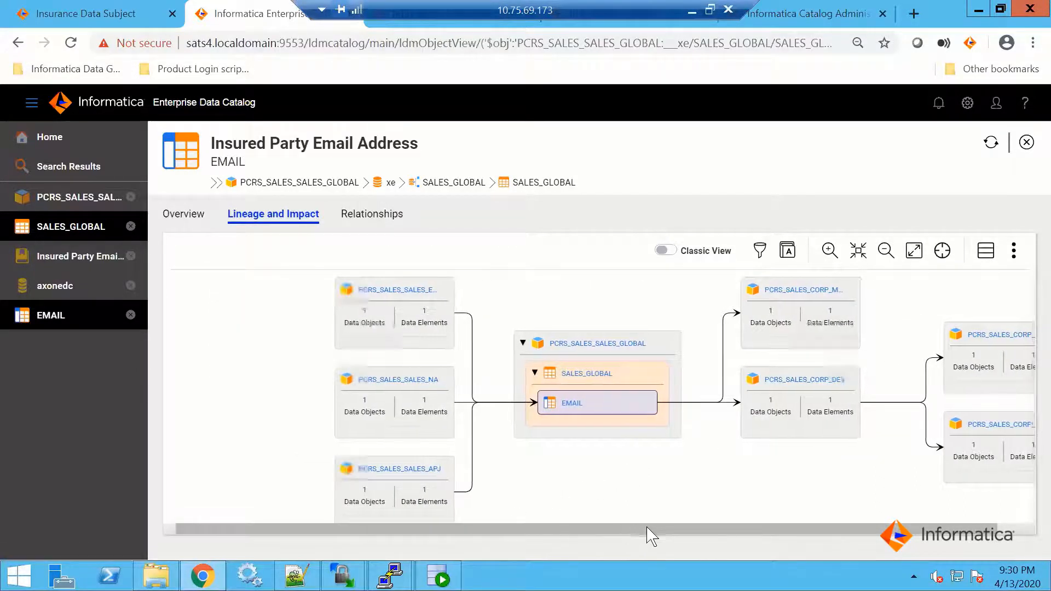
drag(640, 535, 689, 541)
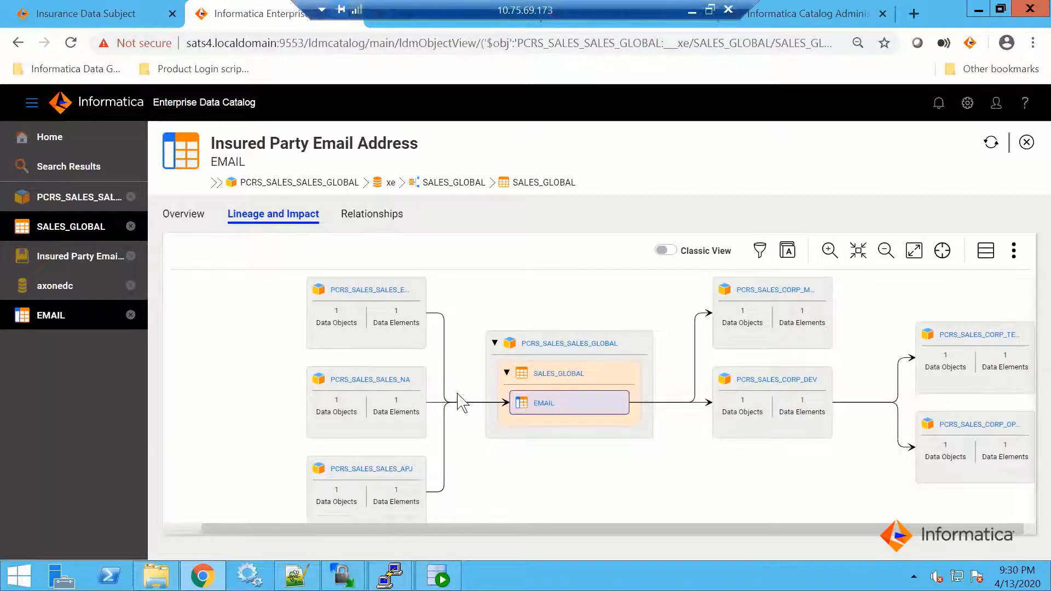
click(399, 319)
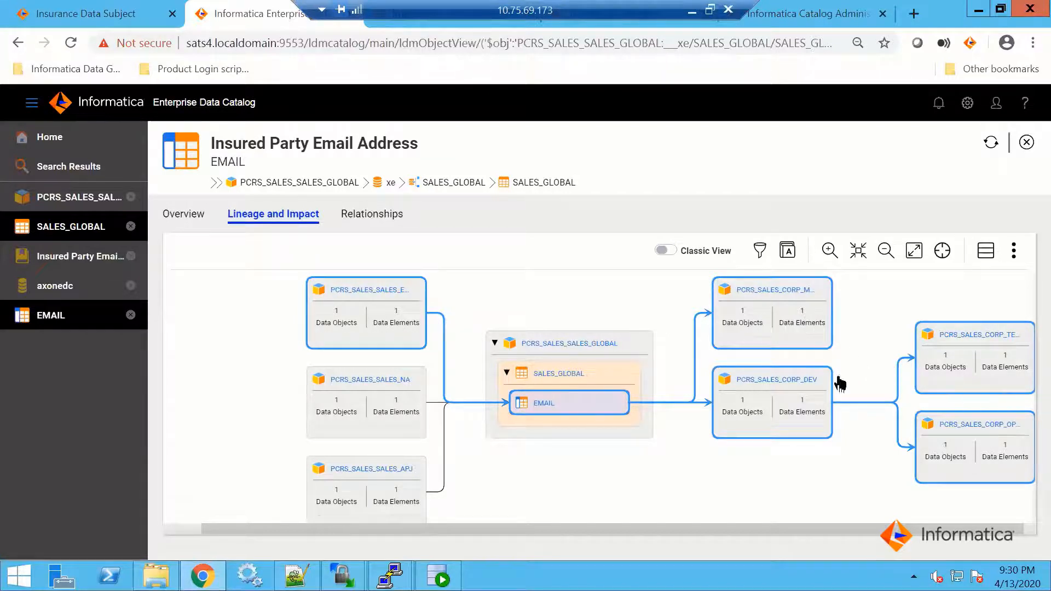
Check the Axon glossary and data domains related to the EMAIL column, and return to its lineage and impact diagram
click(382, 221)
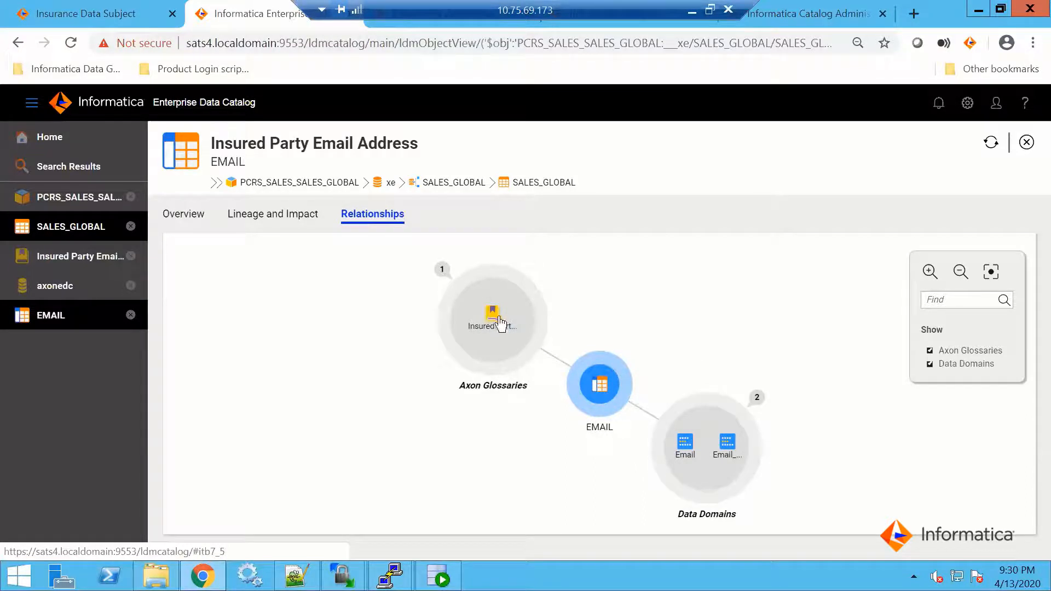
mouse_move(499, 317)
mouse_move(682, 447)
click(295, 214)
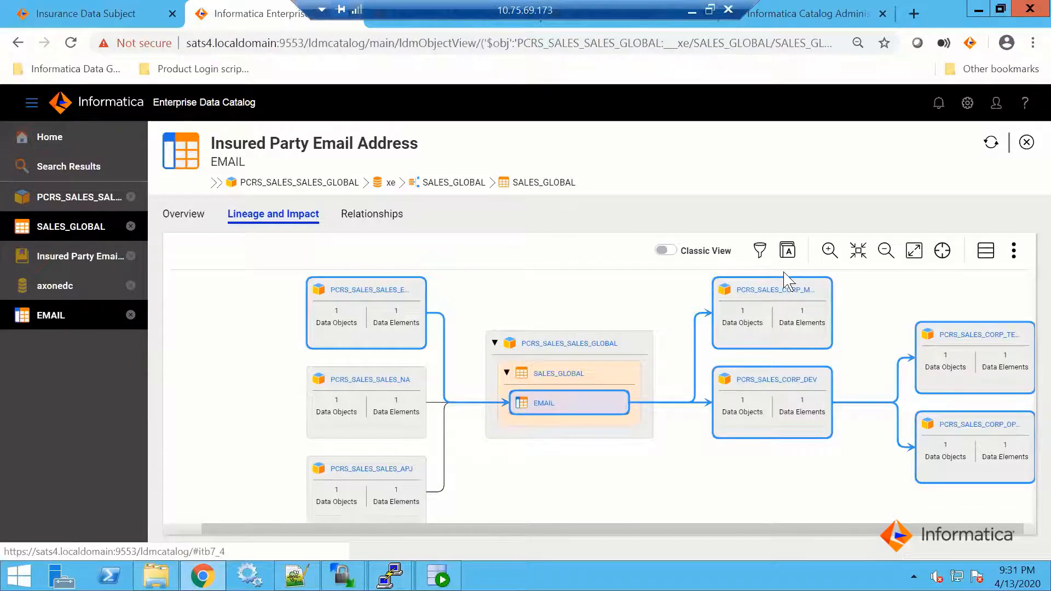
Switch to Axon, search the glossary for "email" and open the Insured Party Email Address term
click(127, 16)
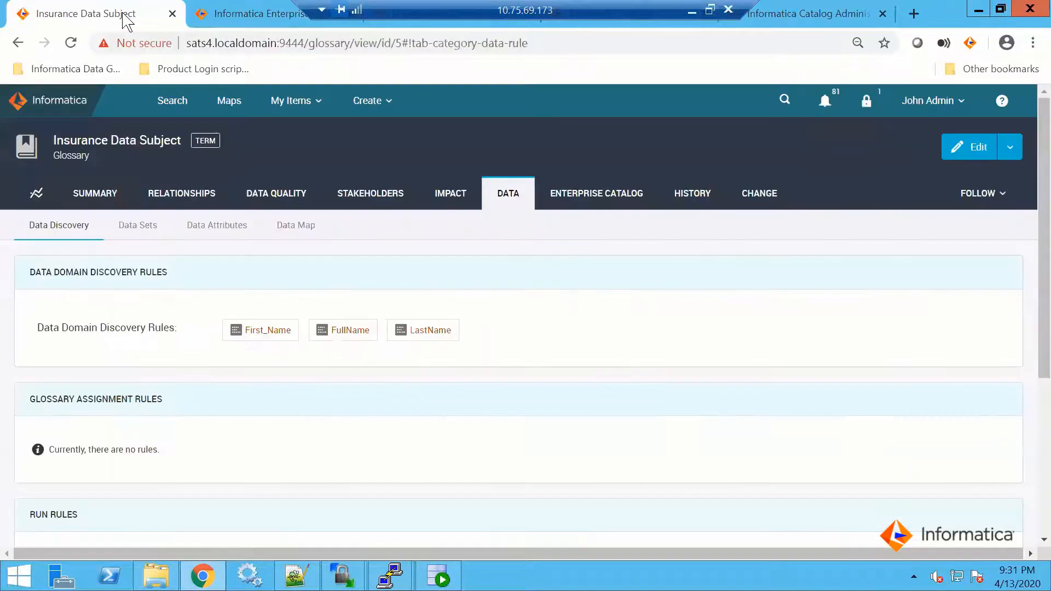
click(172, 101)
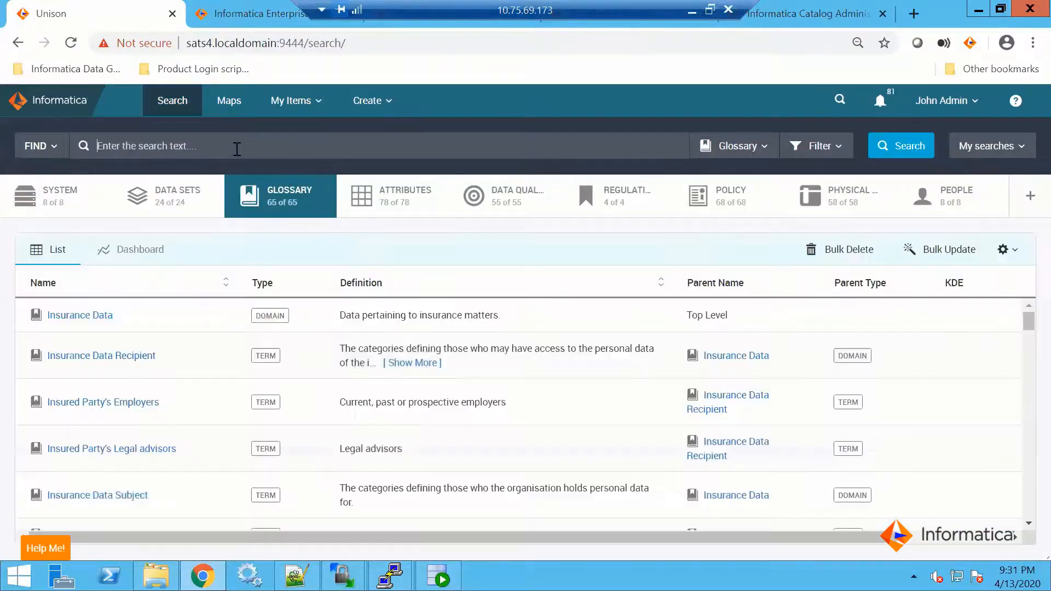
text(email)
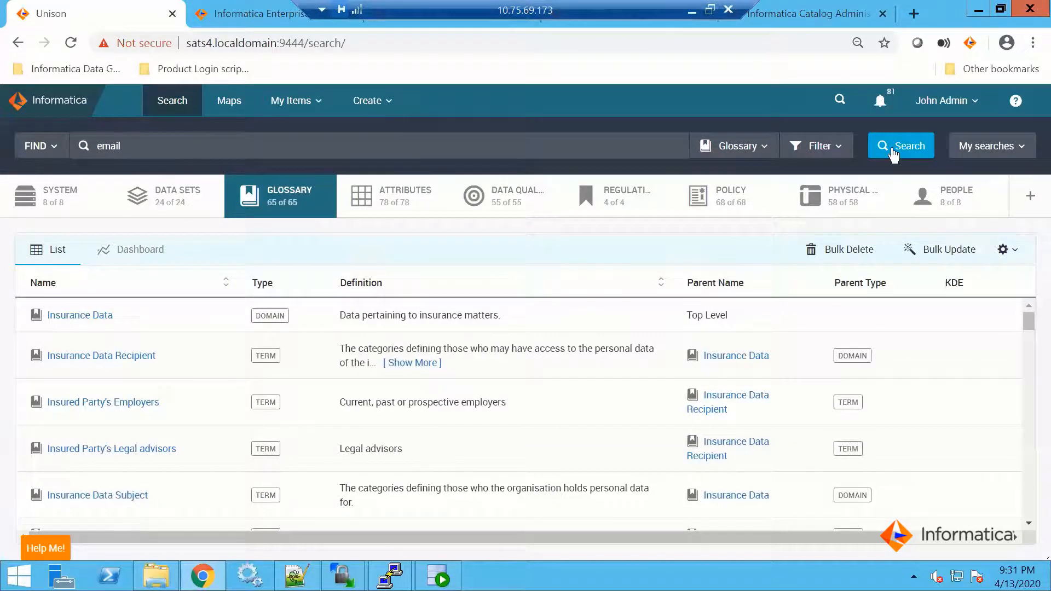
click(893, 152)
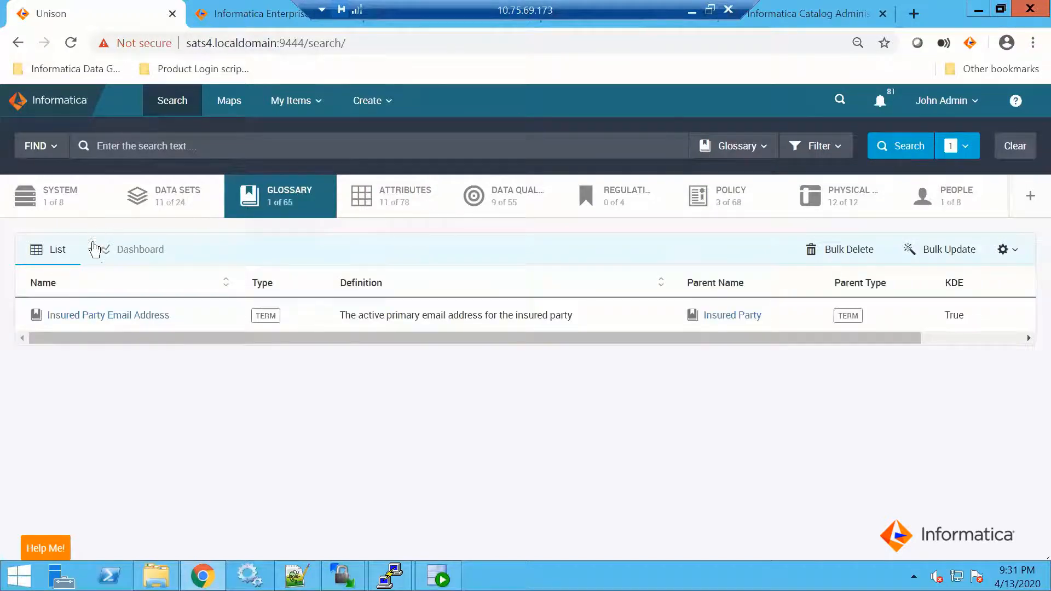
click(115, 316)
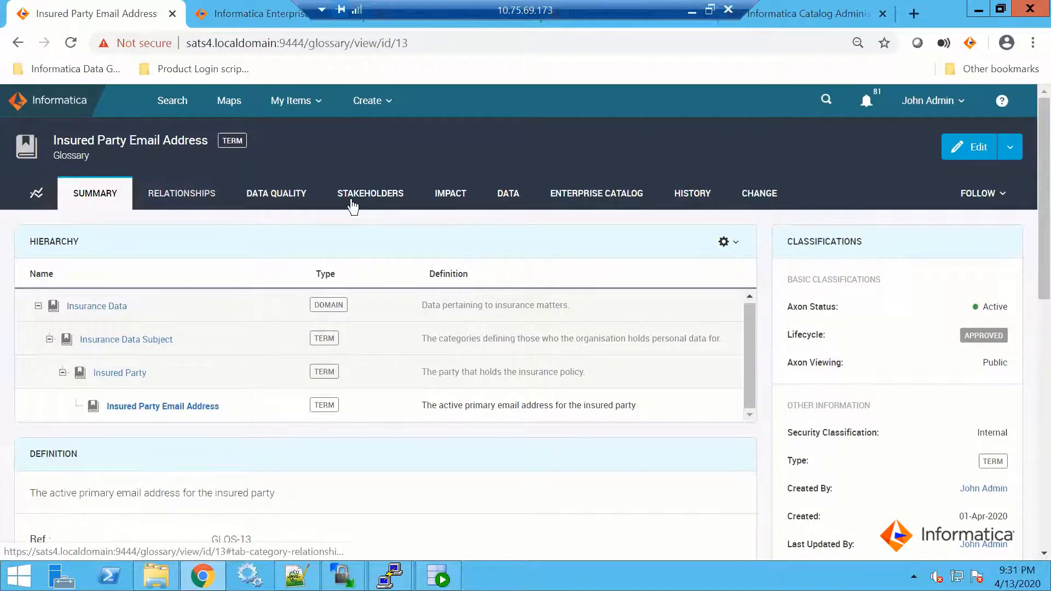
Review the term's data domain discovery rules and its data set instances
click(508, 196)
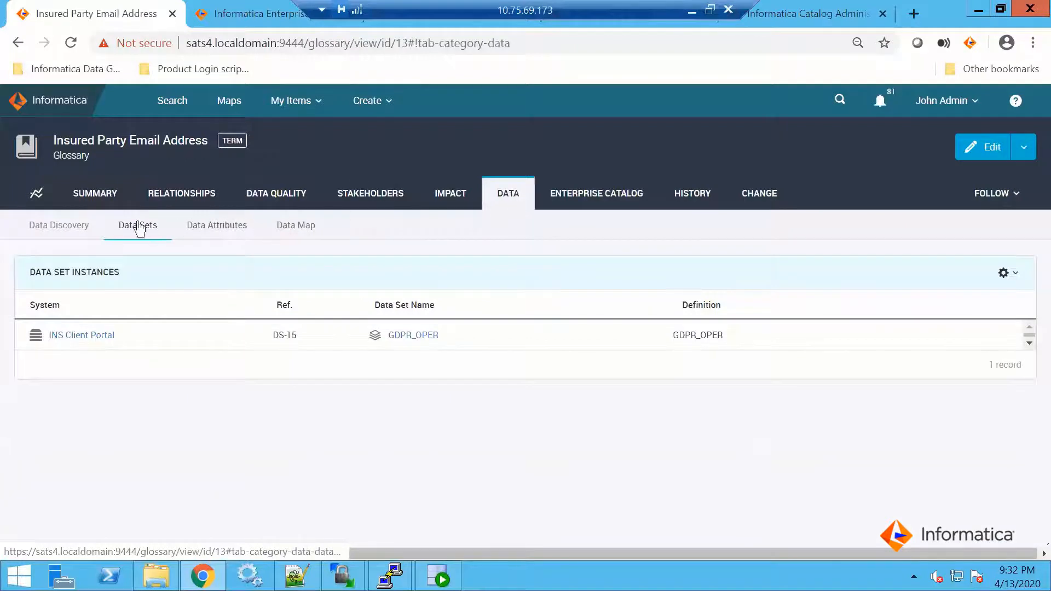
click(70, 227)
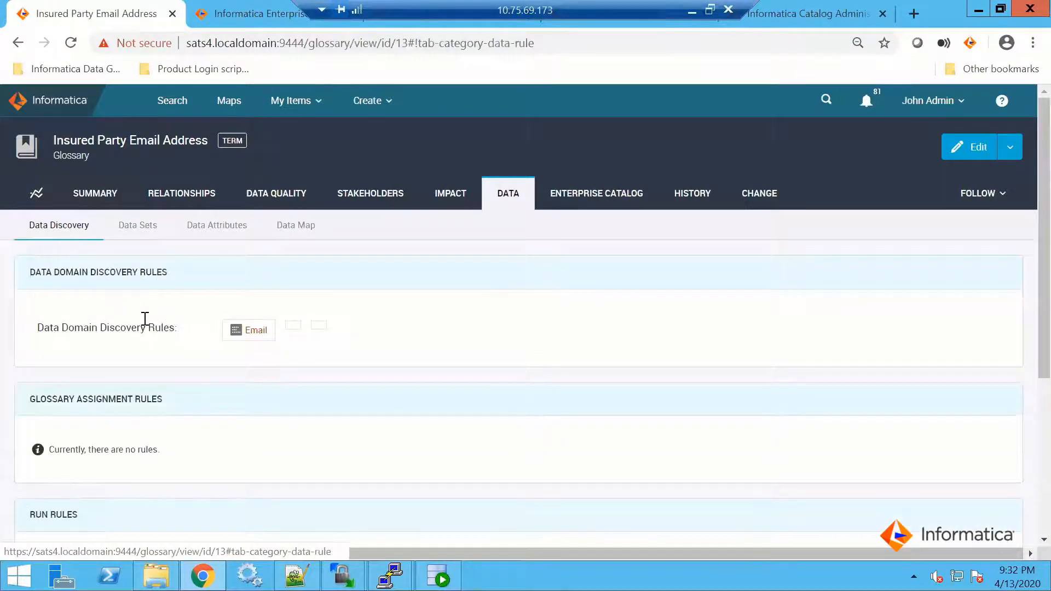
mouse_move(259, 335)
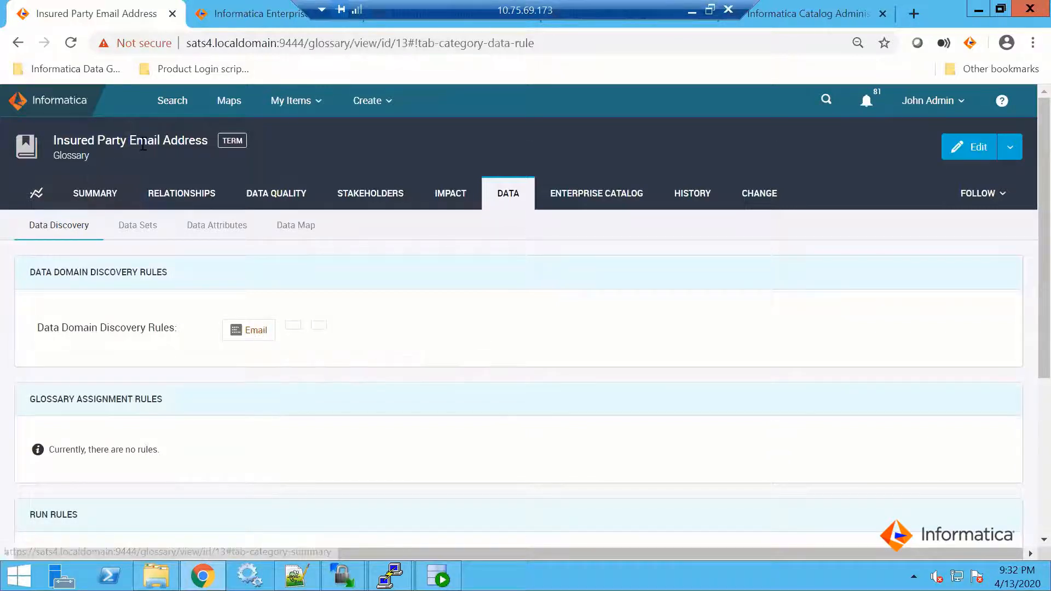
click(154, 231)
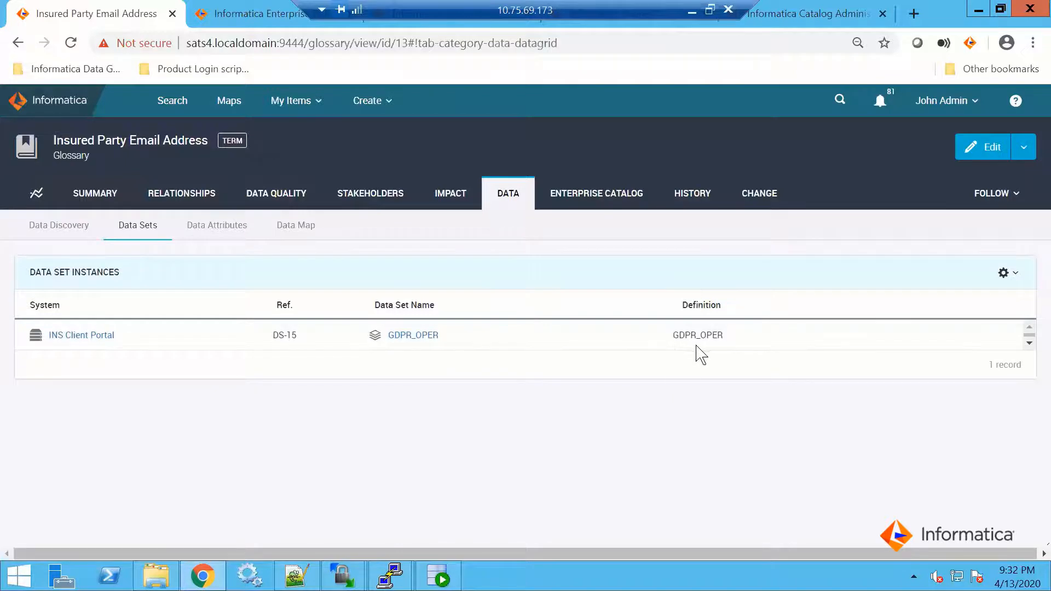
Look through the data attribute instances linked to the Insured Party Email Address term, including their origin
click(227, 232)
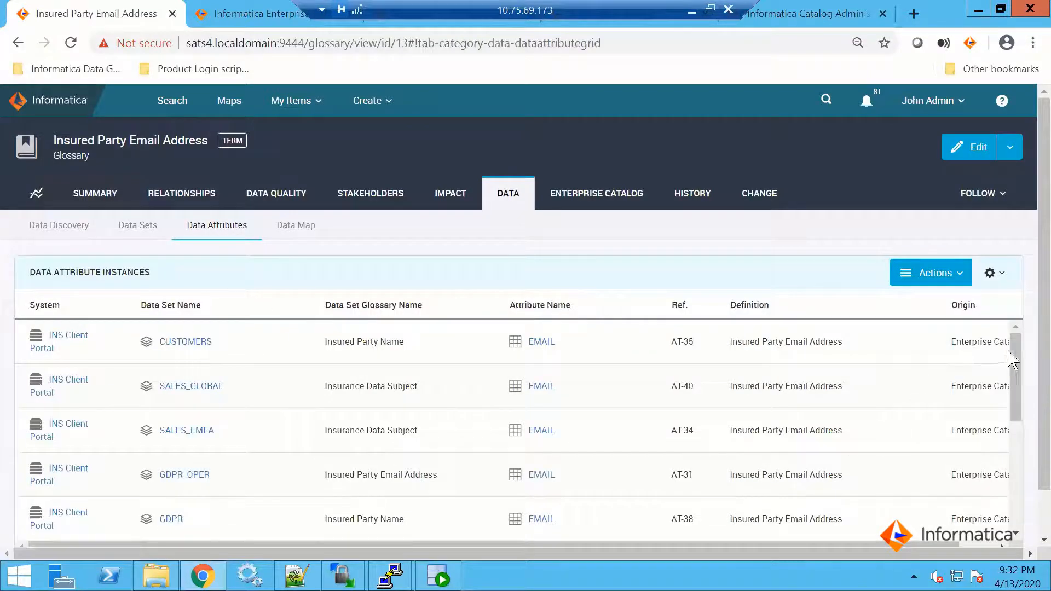
drag(1015, 350, 1033, 497)
drag(1039, 421, 1038, 543)
drag(944, 500, 1020, 498)
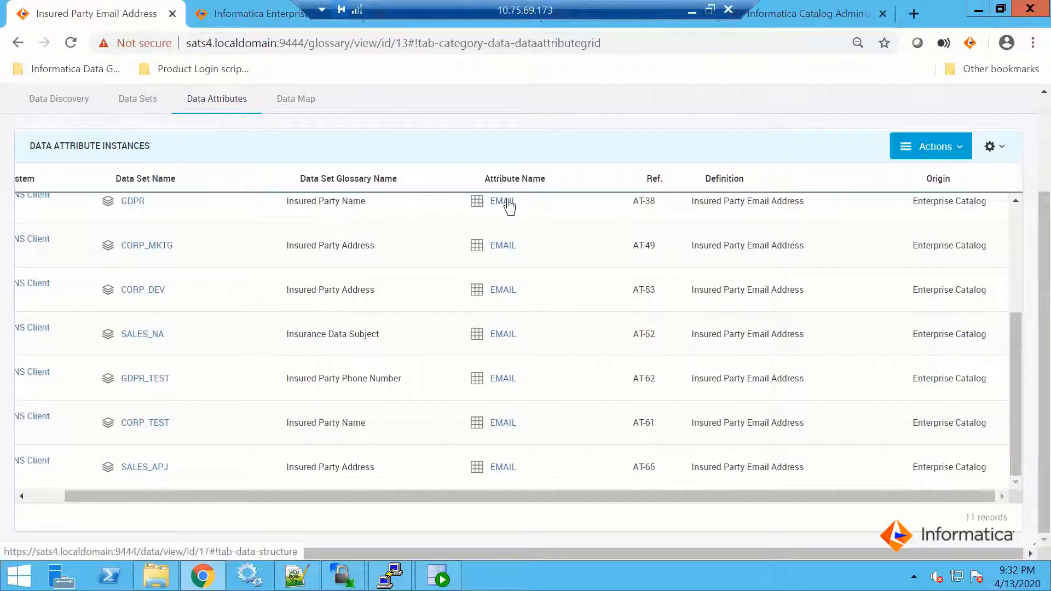
drag(1014, 318, 1004, 197)
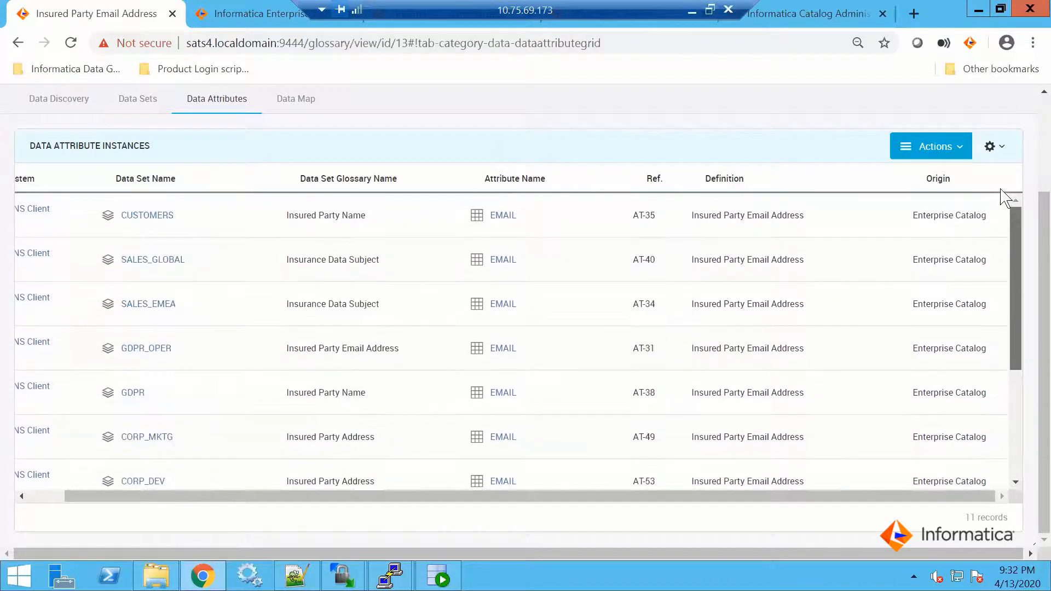
Add the Confidence Score(%) and KDE columns to the Data Attribute Instances grid
click(995, 149)
click(893, 203)
click(785, 226)
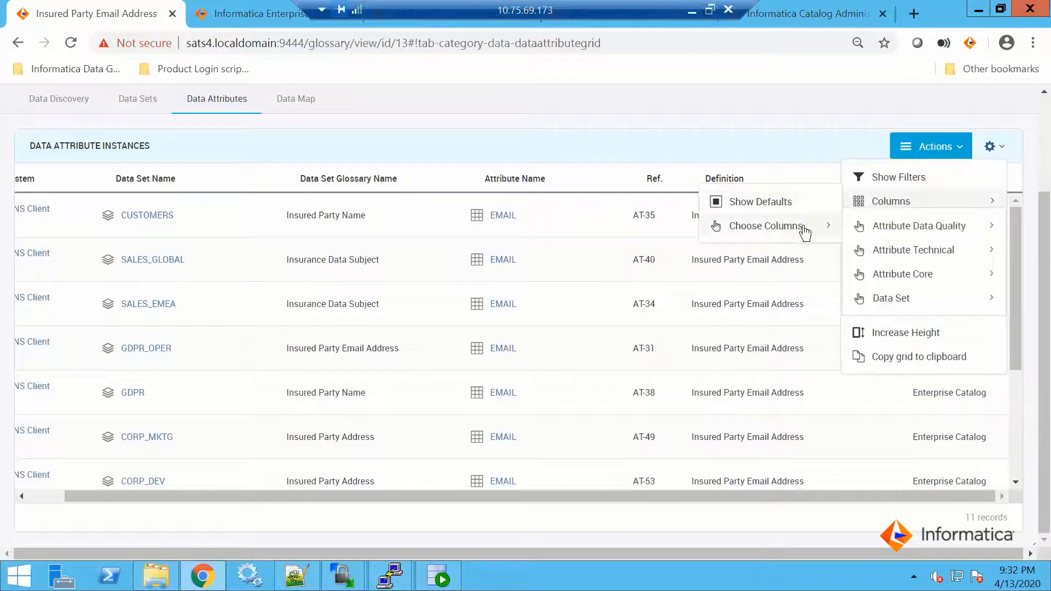
click(930, 227)
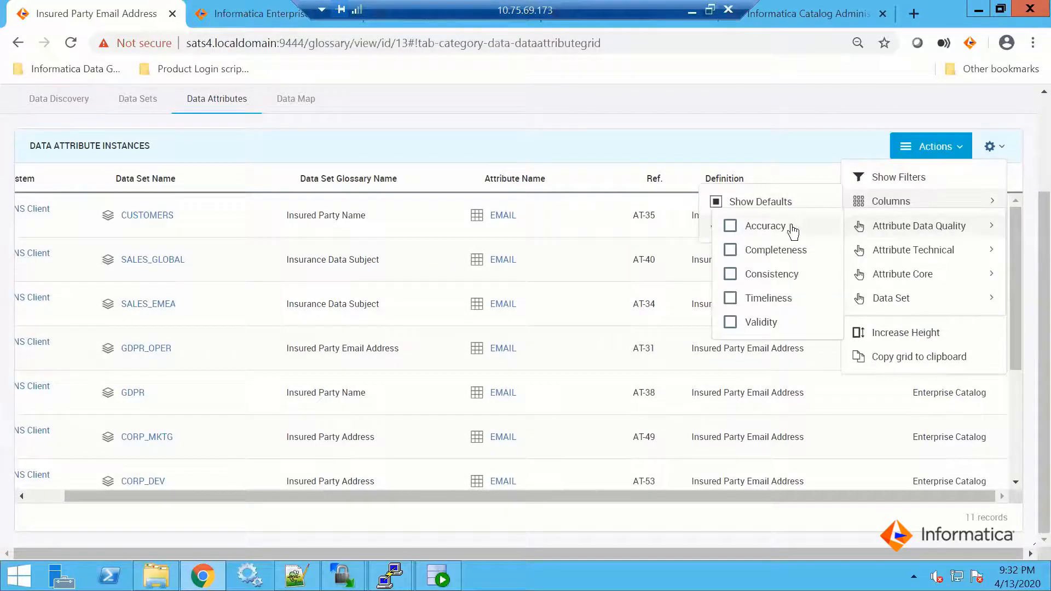
click(899, 250)
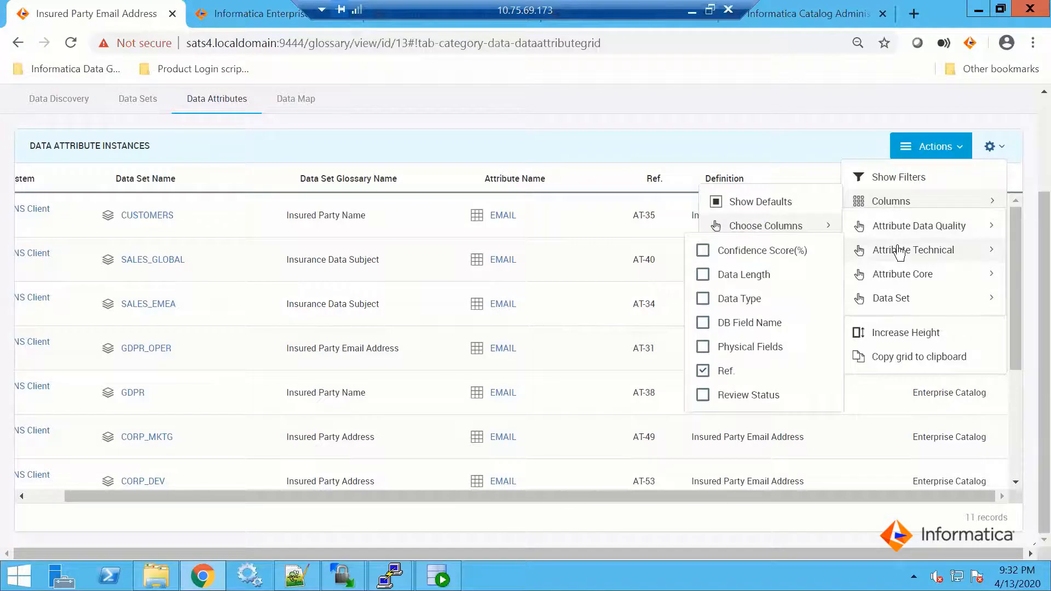
click(705, 252)
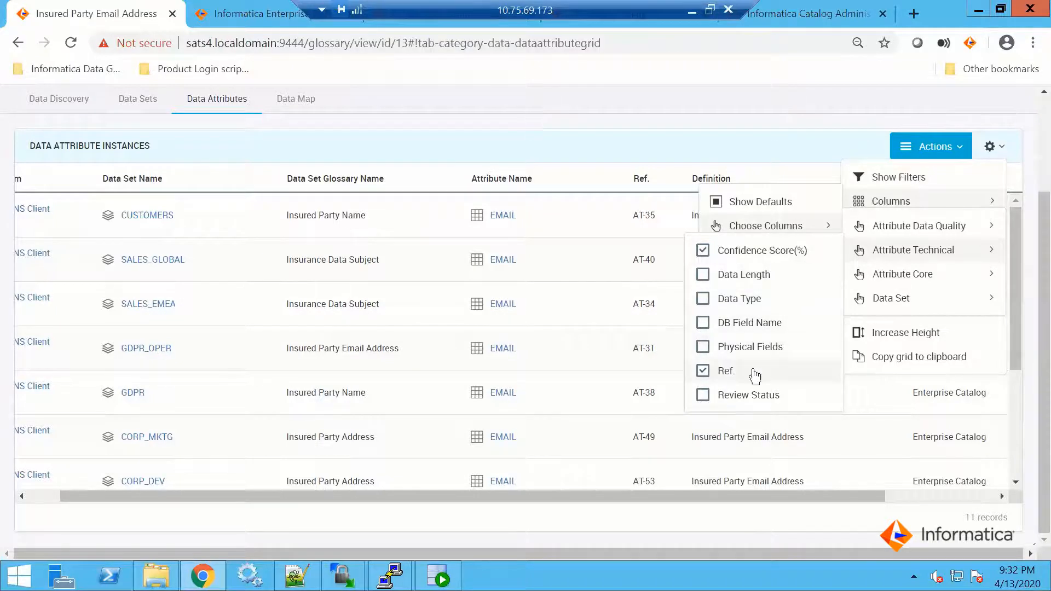
mouse_move(903, 277)
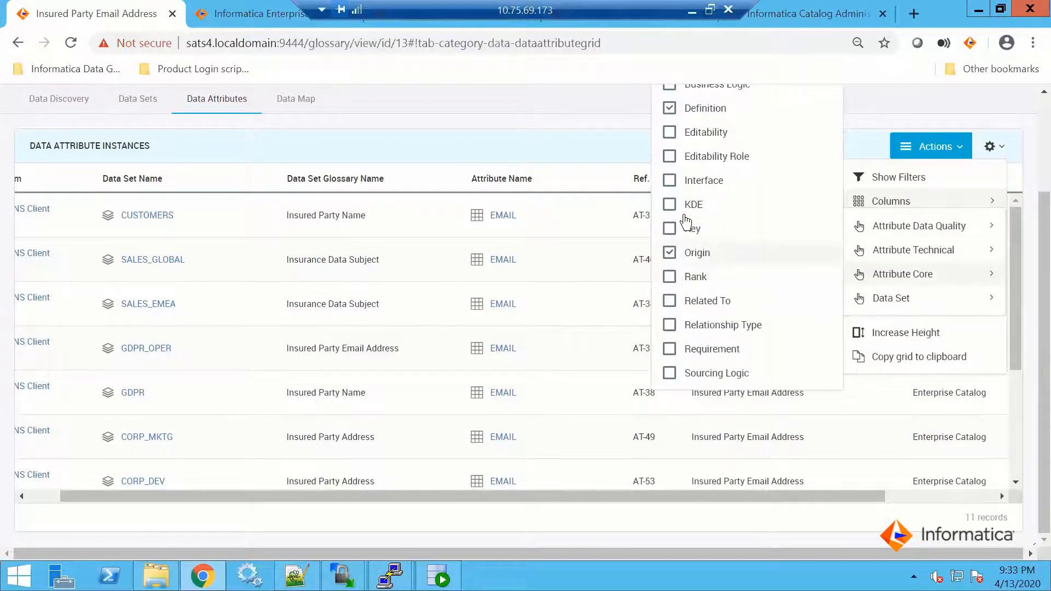
click(669, 206)
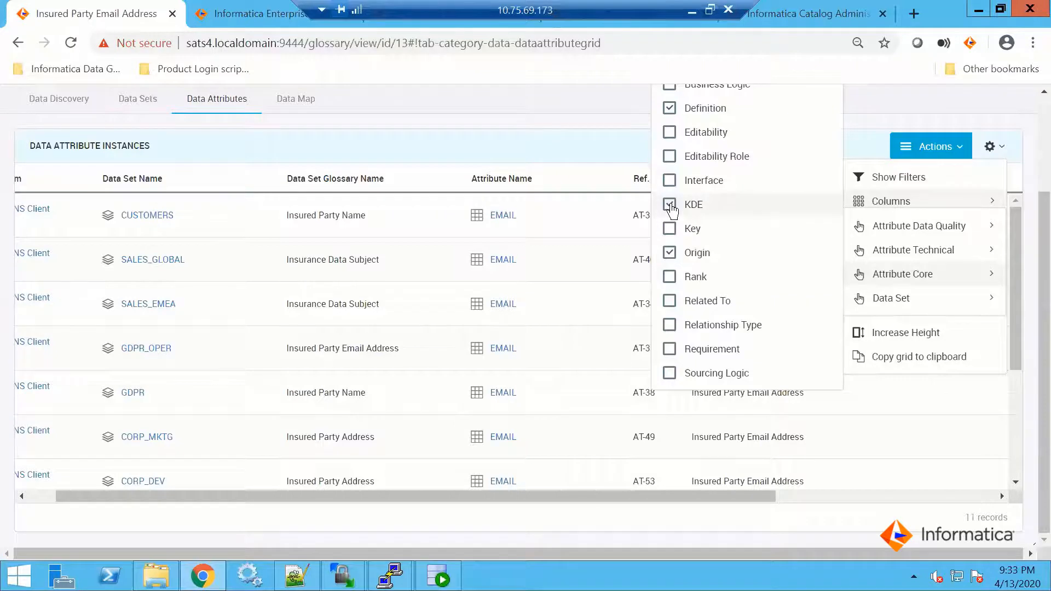
mouse_move(898, 300)
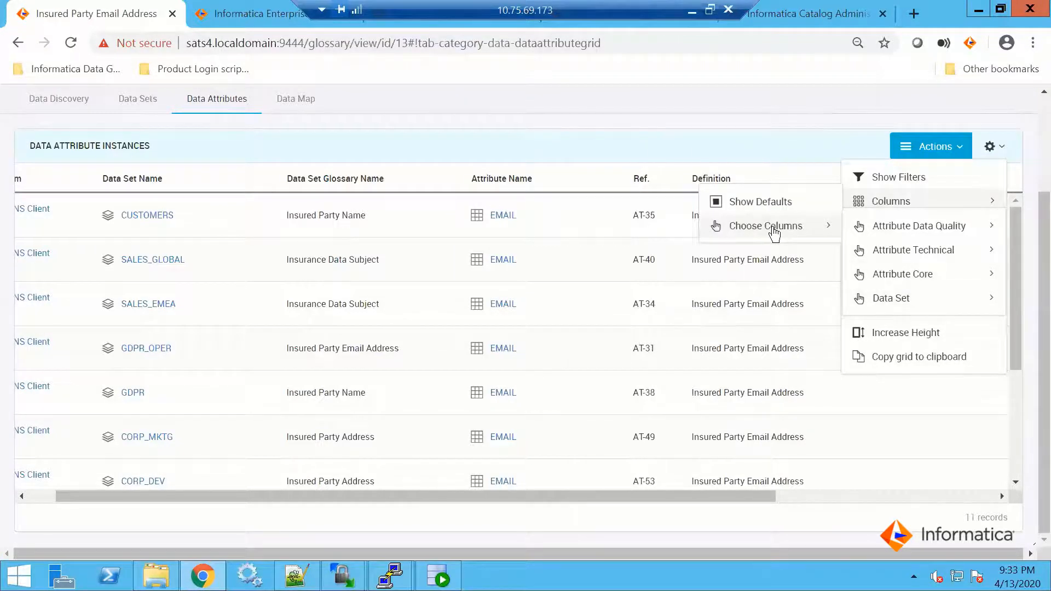
Review the confidence scores of the data attribute instances and narrow the Definition column beside KDE
click(809, 147)
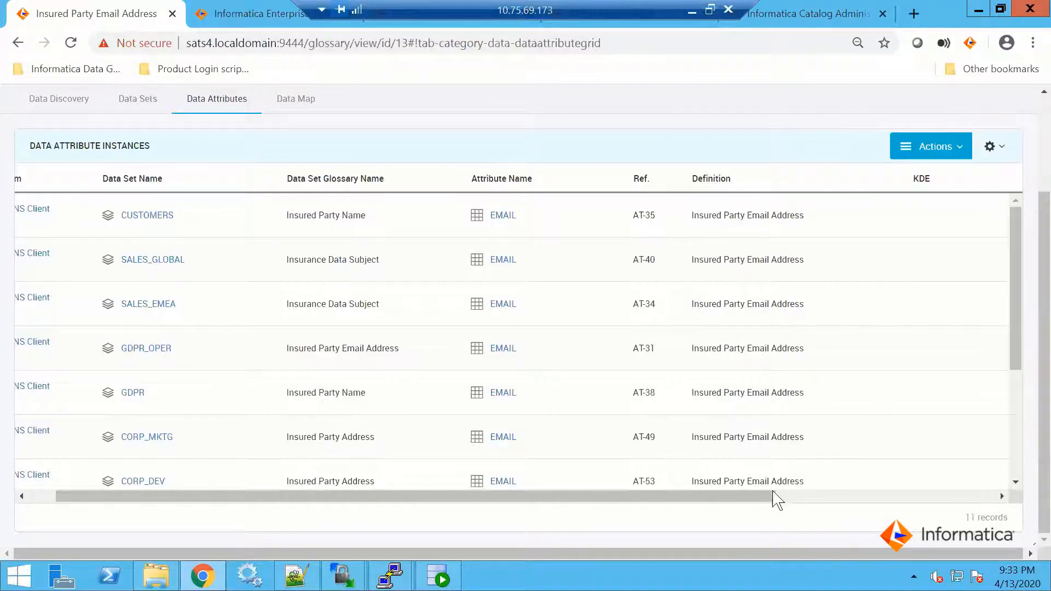
scroll(946, 506, right, 2)
scroll(948, 501, right, 5)
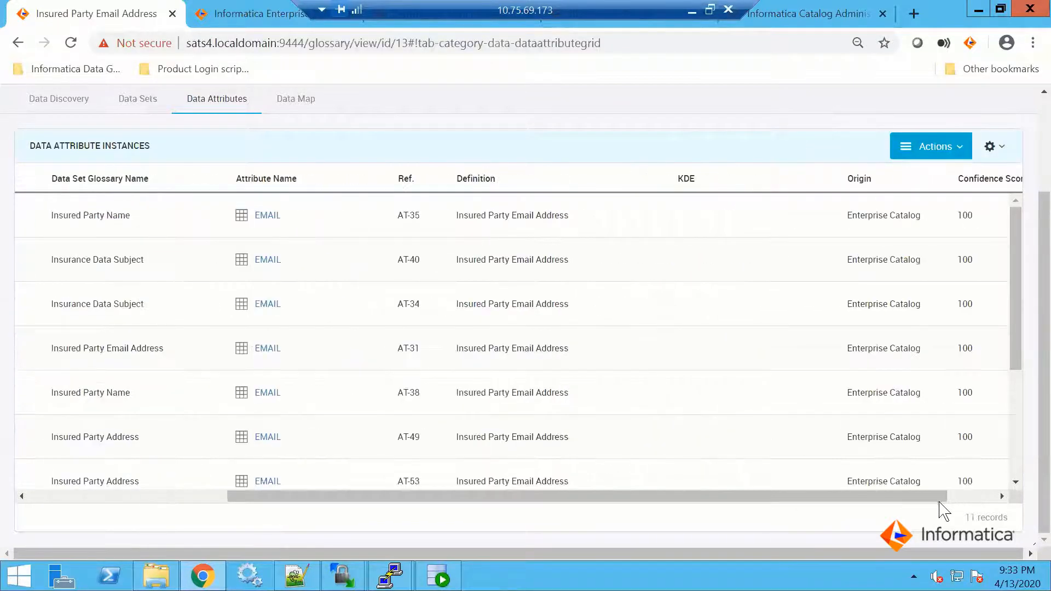
scroll(996, 497, right, 2)
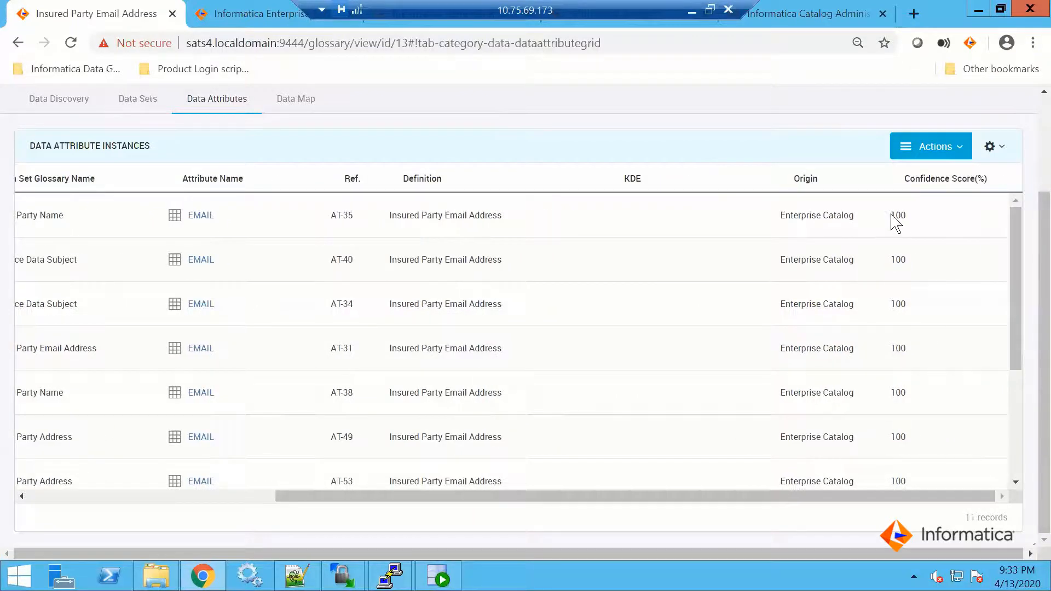
scroll(908, 312, down, 3)
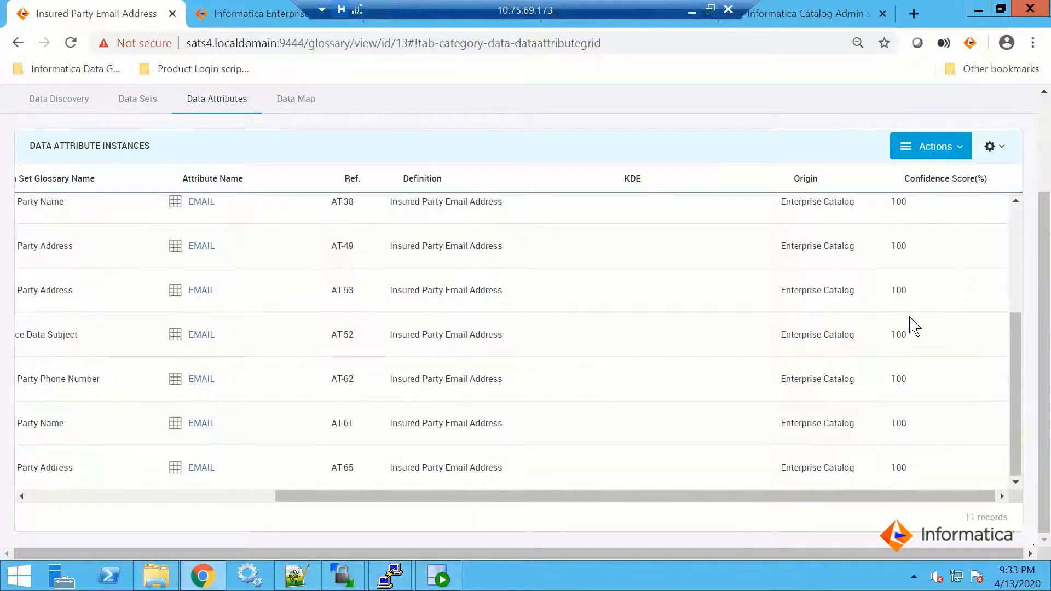
scroll(910, 328, up, 3)
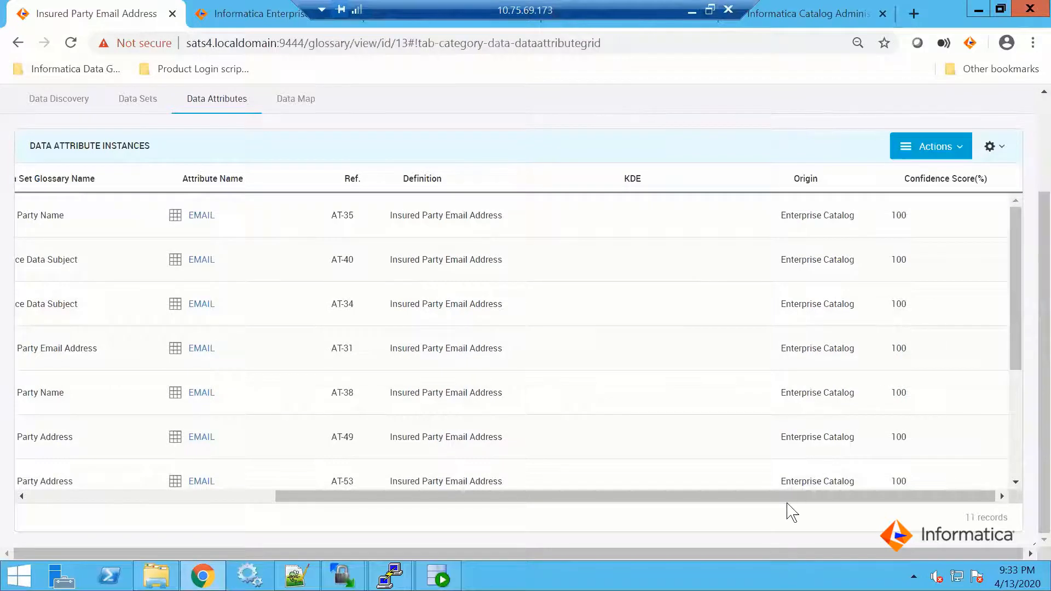
drag(776, 498, 86, 508)
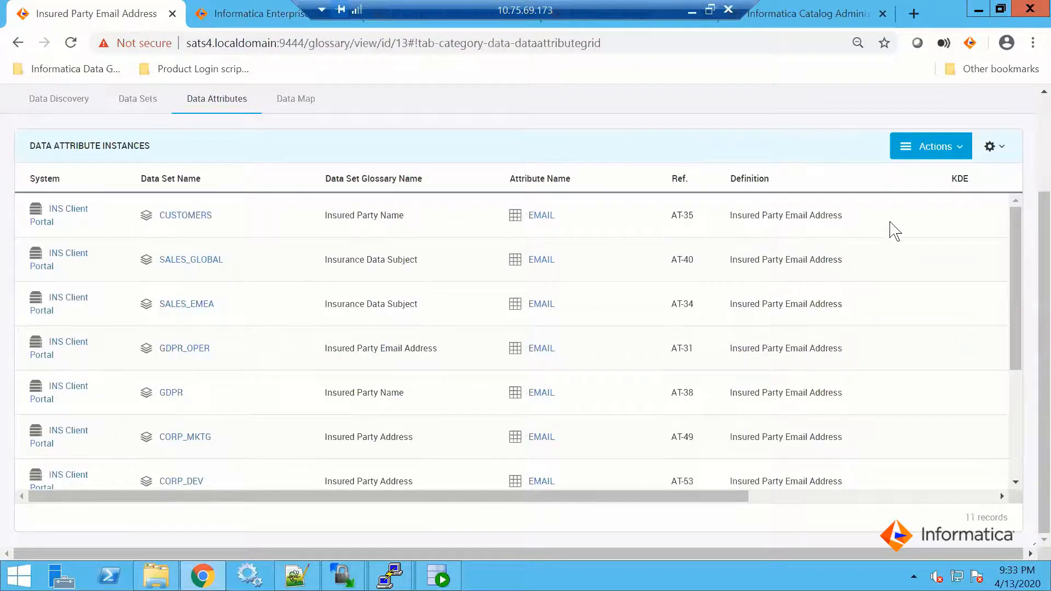
drag(935, 174, 835, 176)
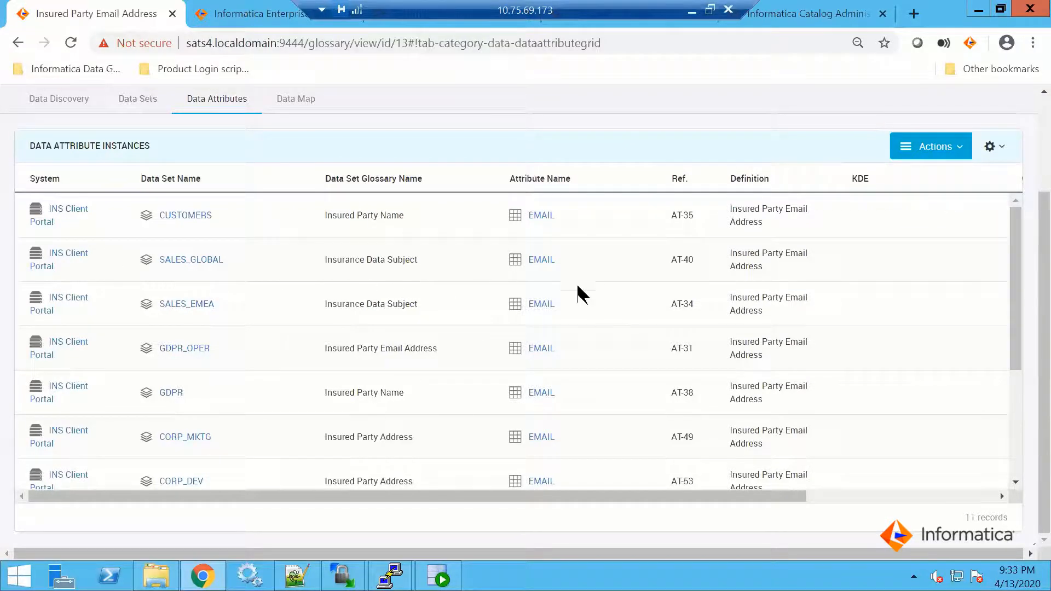
Open the EMAIL attribute of the CUSTOMERS data set and review the data set's attributes, physical fields and glossary names
click(539, 218)
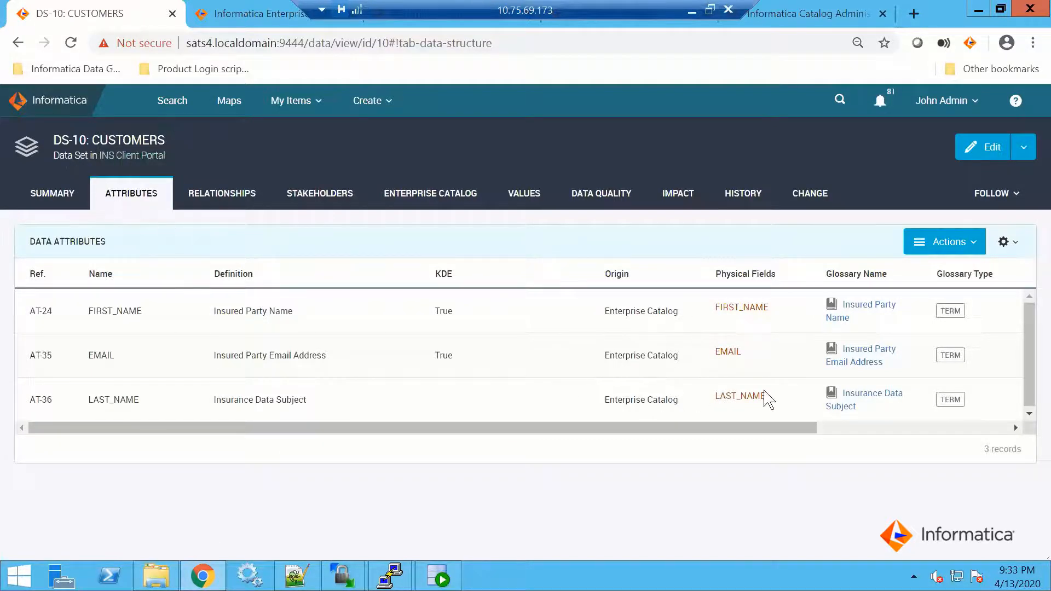
drag(772, 422, 862, 428)
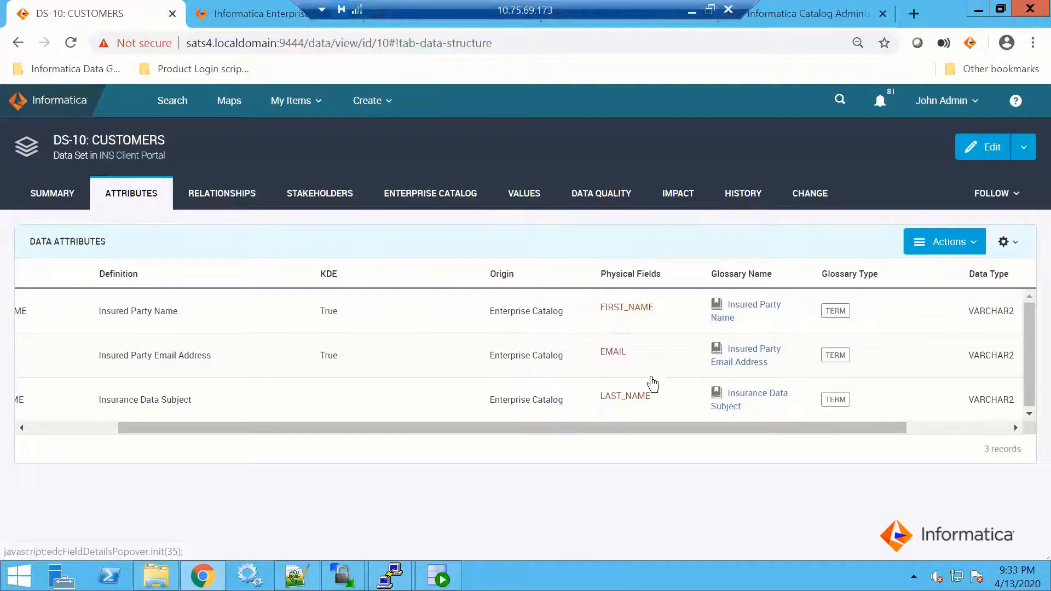
drag(837, 434, 699, 446)
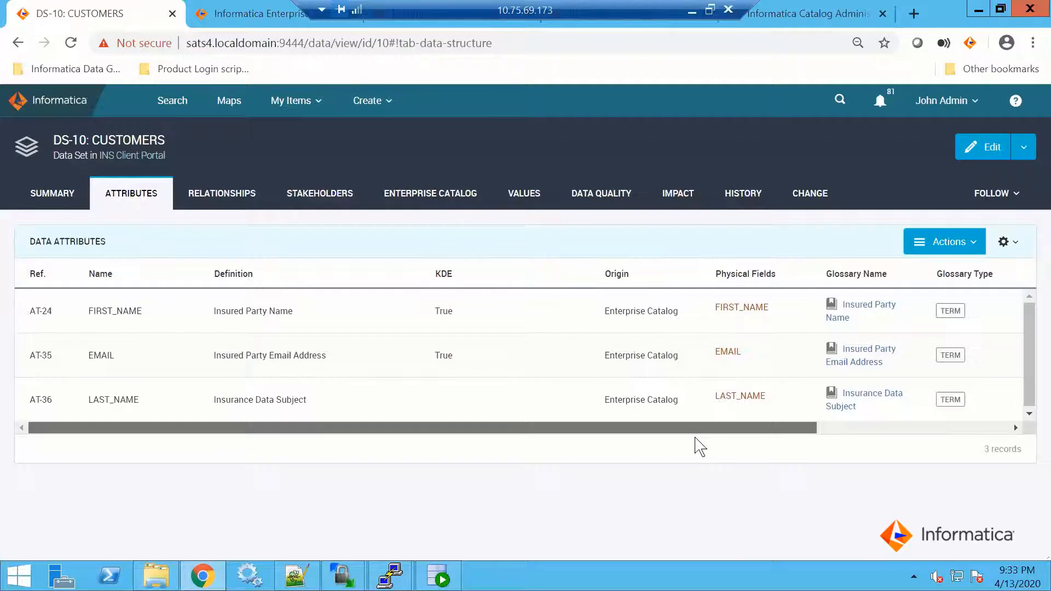
drag(700, 446, 699, 446)
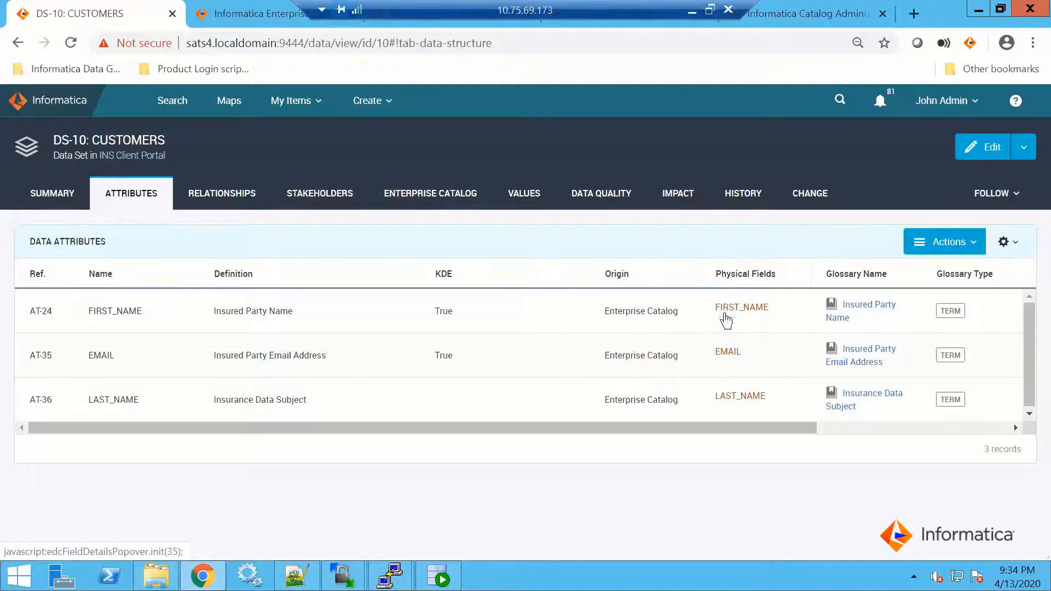
Inspect the EMAIL physical field's details, view its parent CUSTOMERS table in Enterprise Data Catalog, and return to Axon, closing the details
click(722, 349)
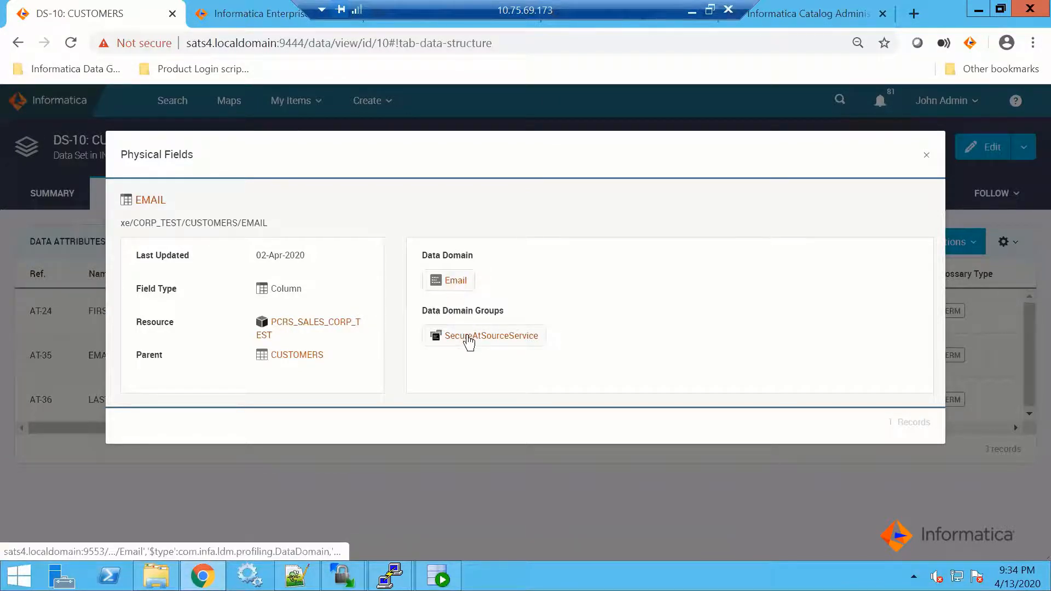
click(299, 356)
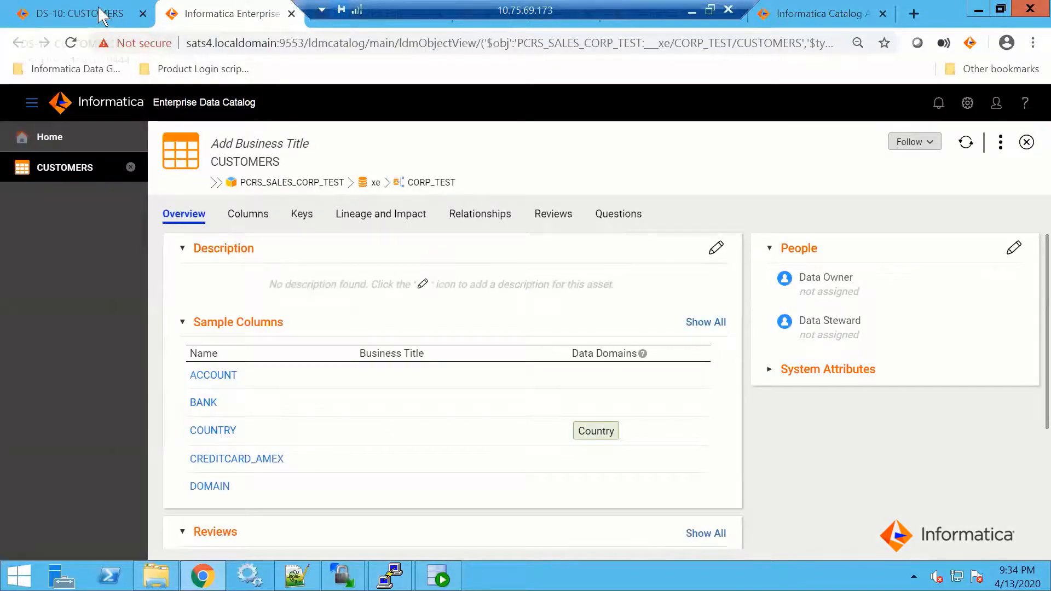
click(99, 10)
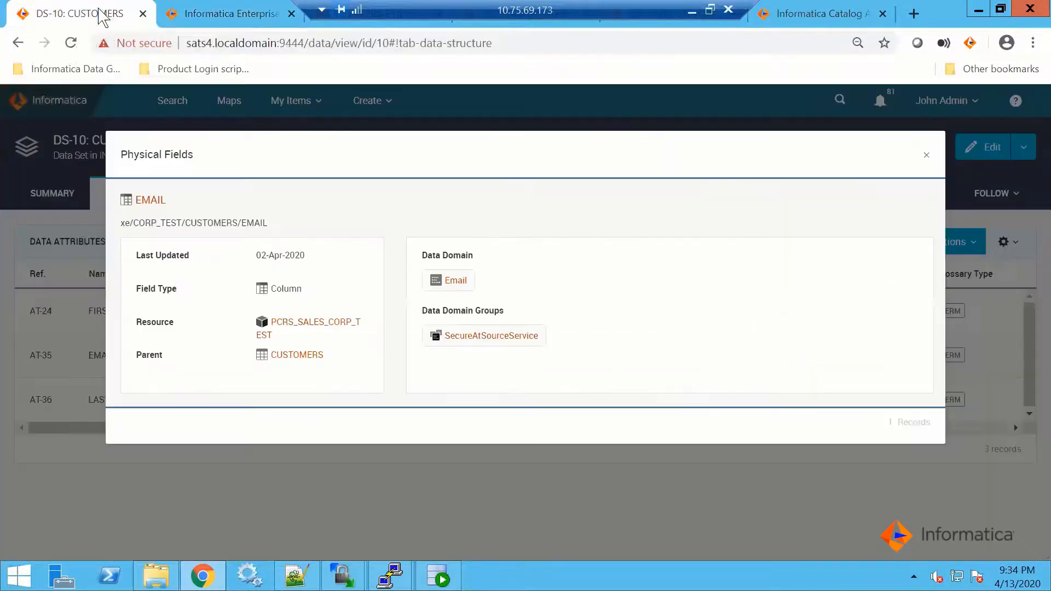
click(928, 160)
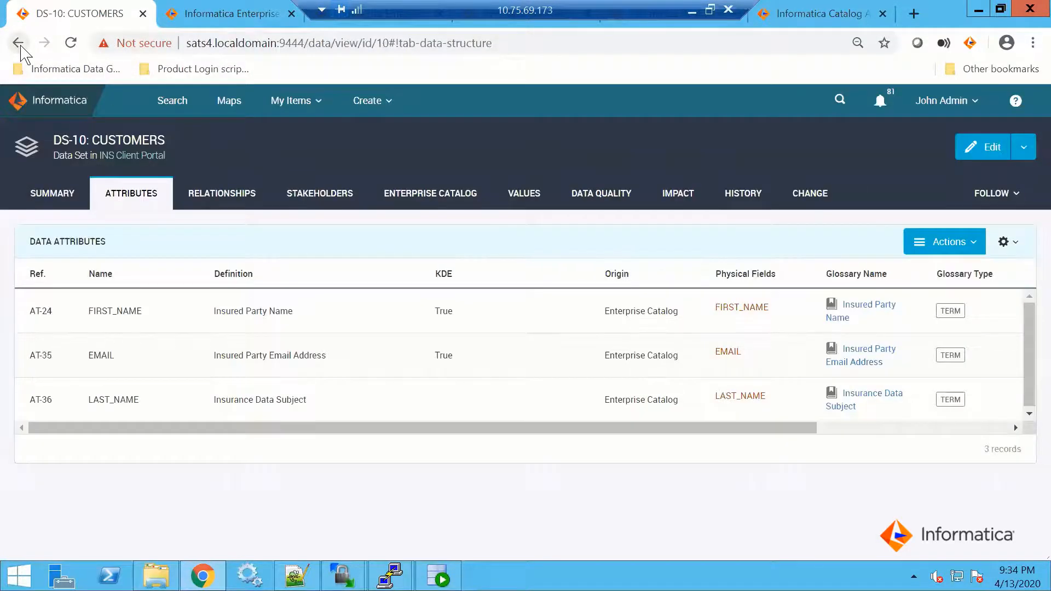
Return to the Insured Party Email Address term and view its system lineage in the data map
click(20, 47)
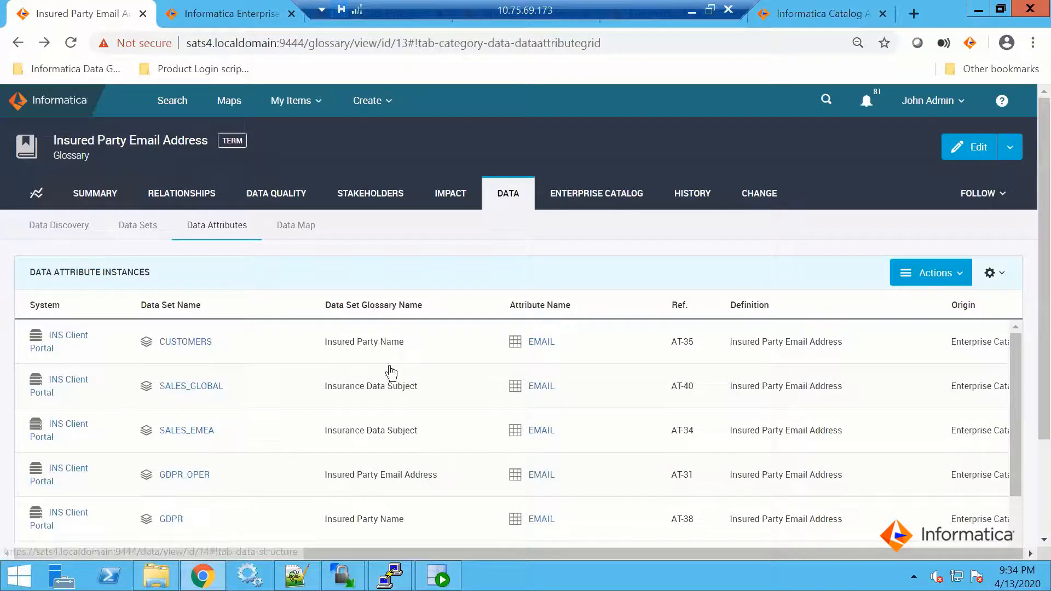
click(307, 234)
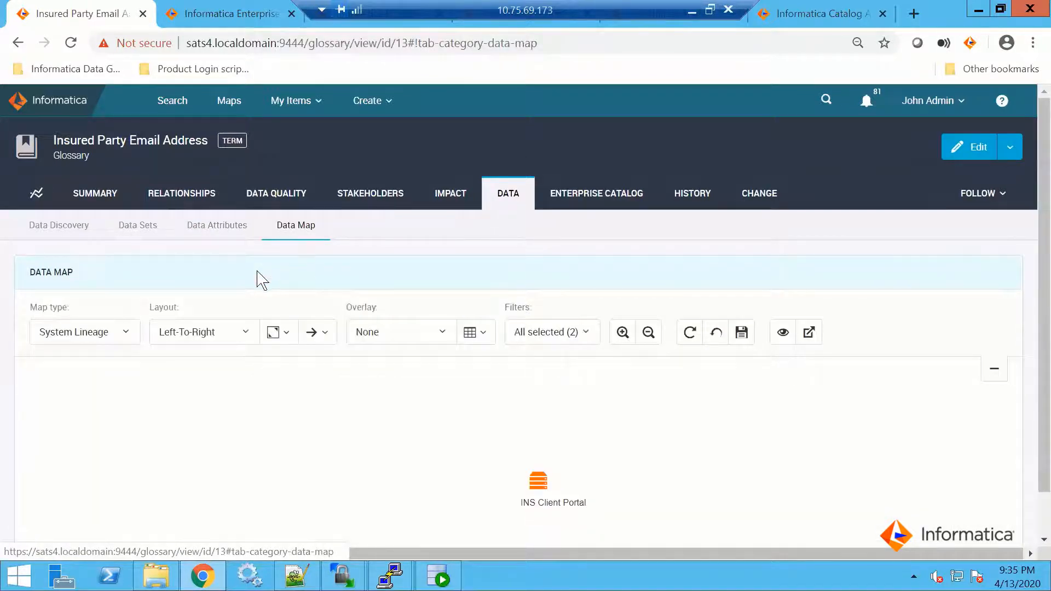
drag(1036, 293, 1032, 429)
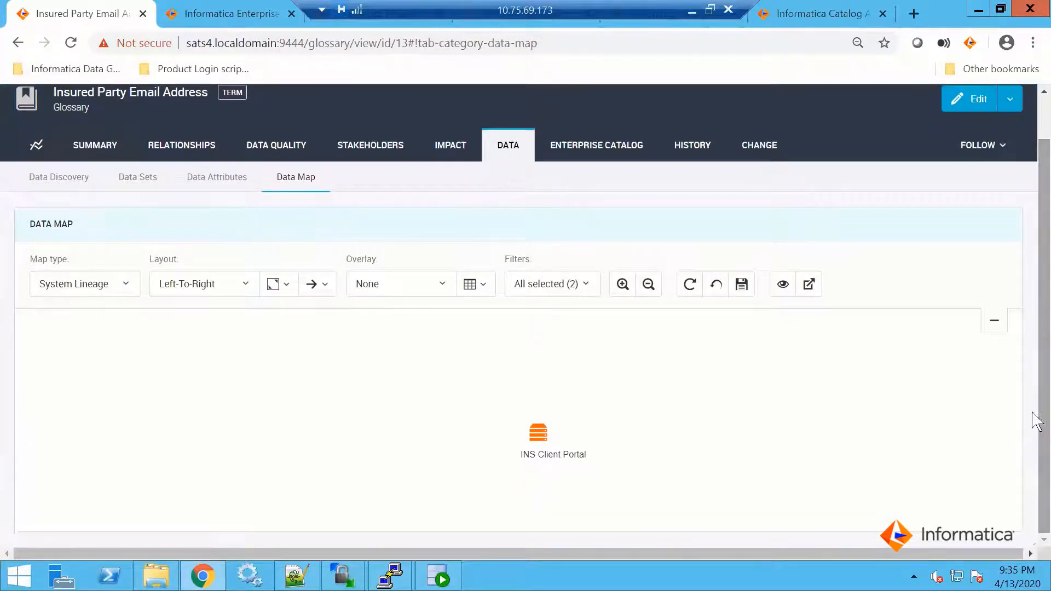
click(538, 432)
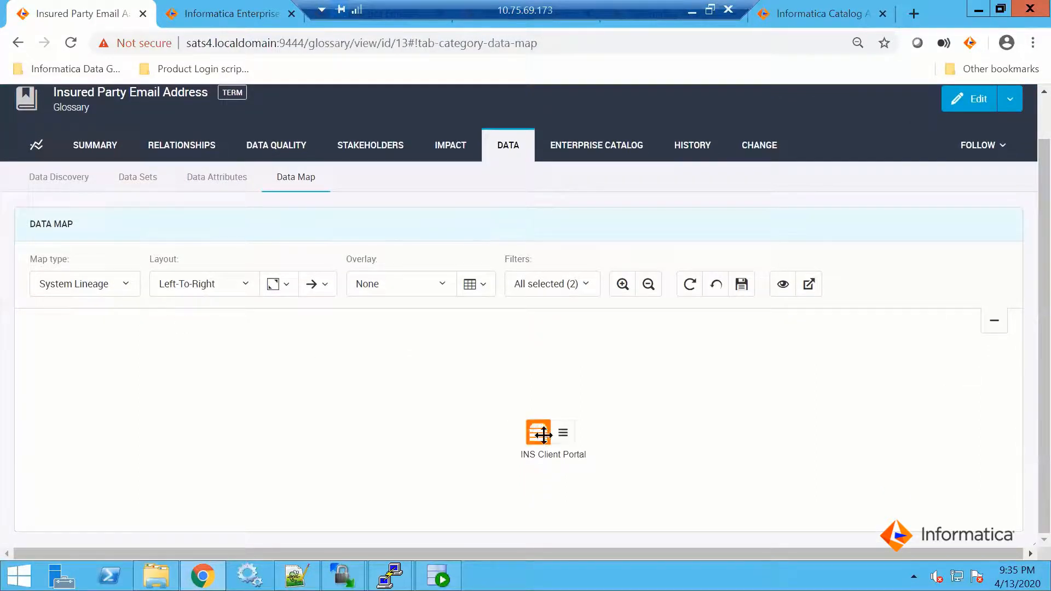
scroll(378, 278, up, 2)
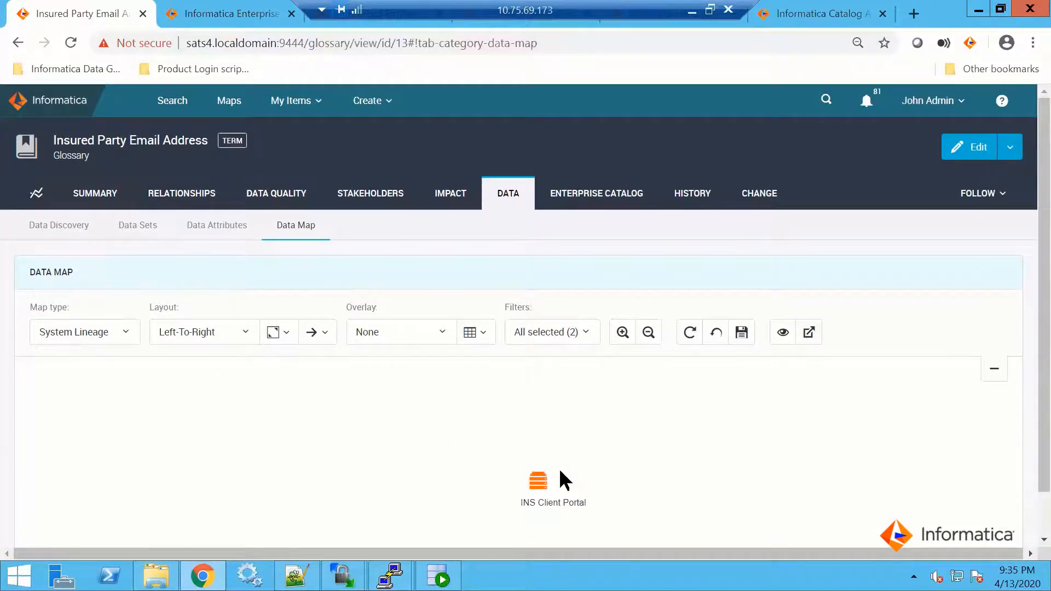
click(539, 480)
Change the data map to Data Set Lineage and look over the flow between the linked data sets
click(126, 333)
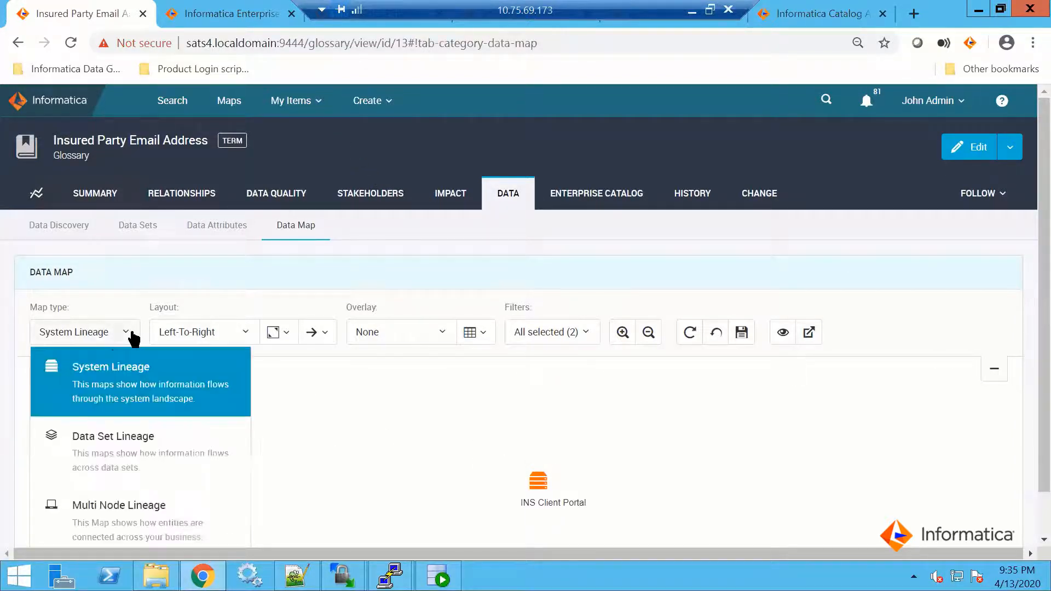
click(108, 443)
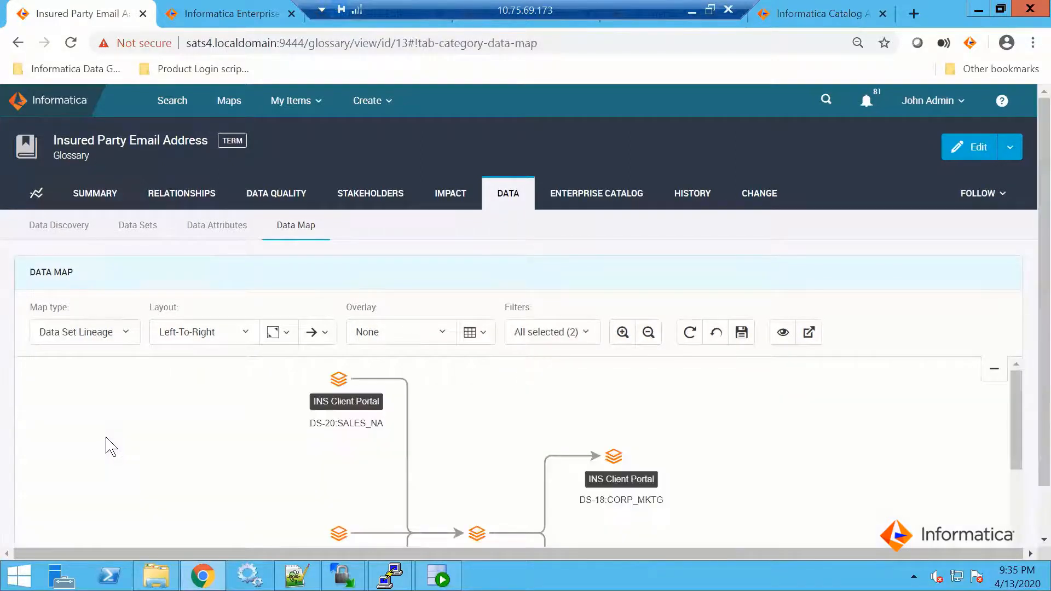
scroll(1037, 323, down, 1)
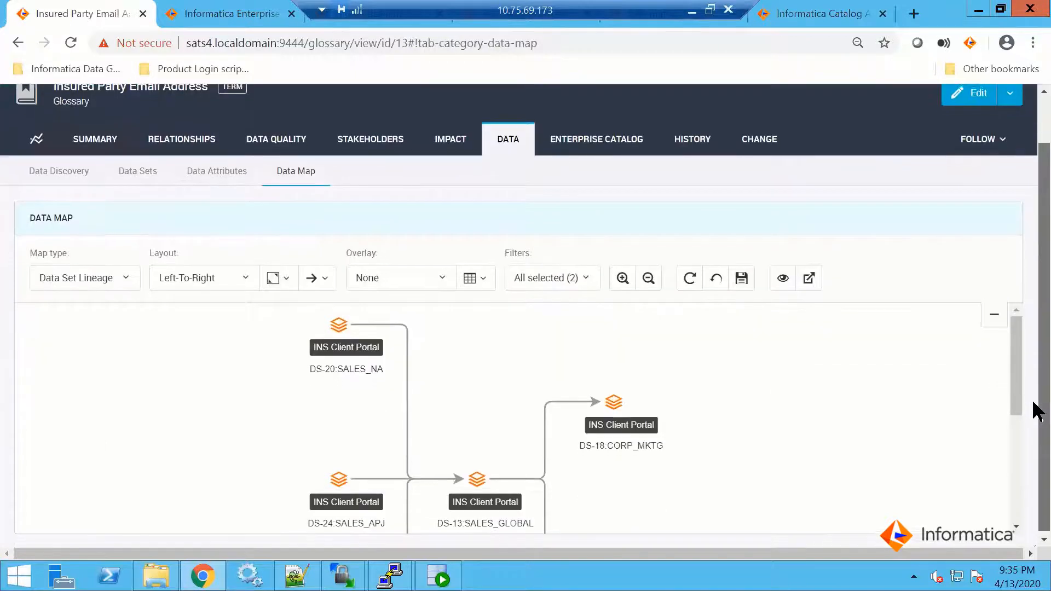
drag(1016, 352, 1019, 383)
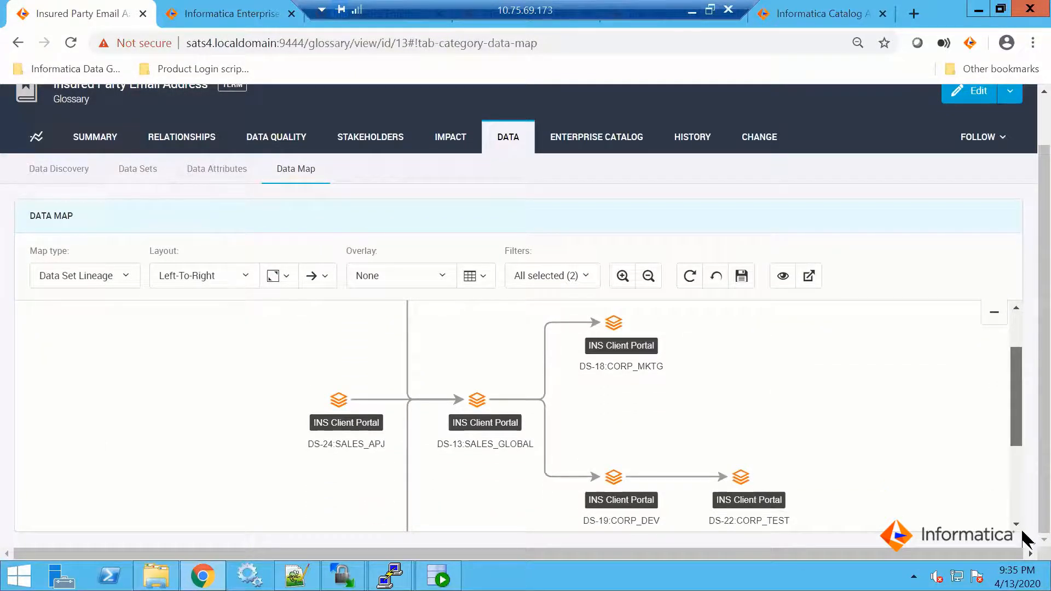
scroll(737, 425, down, 3)
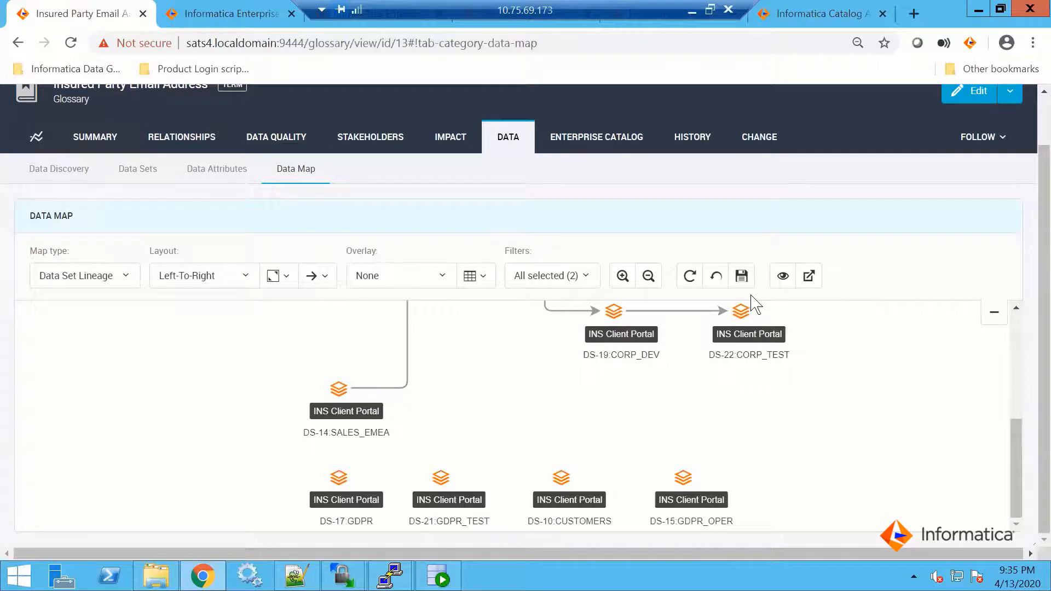
scroll(792, 287, up, 3)
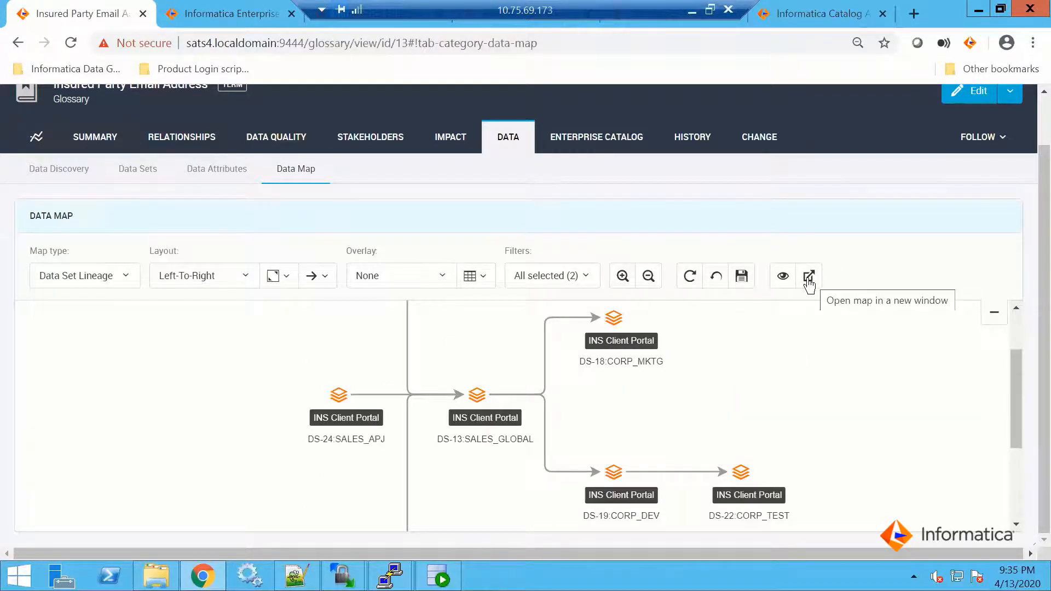
Open the map in a new window and set its map type to Data Set Lineage
click(808, 279)
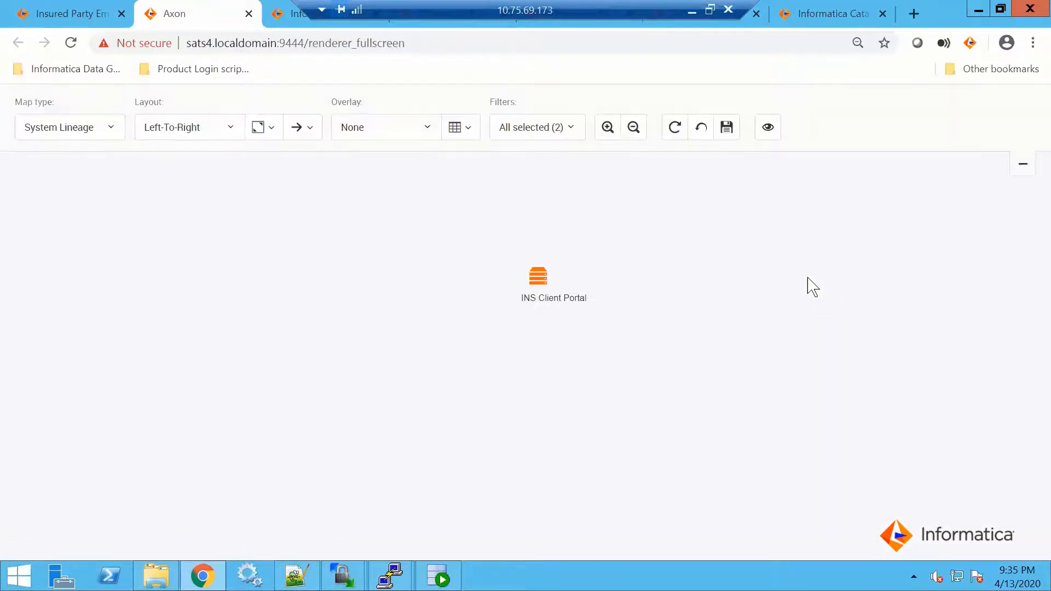
click(111, 133)
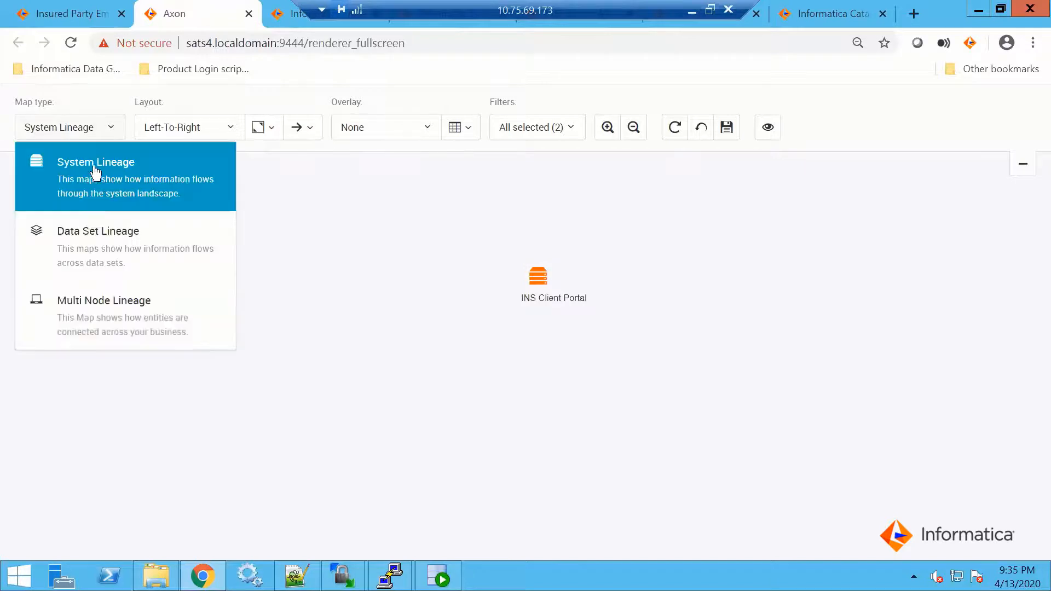
click(96, 241)
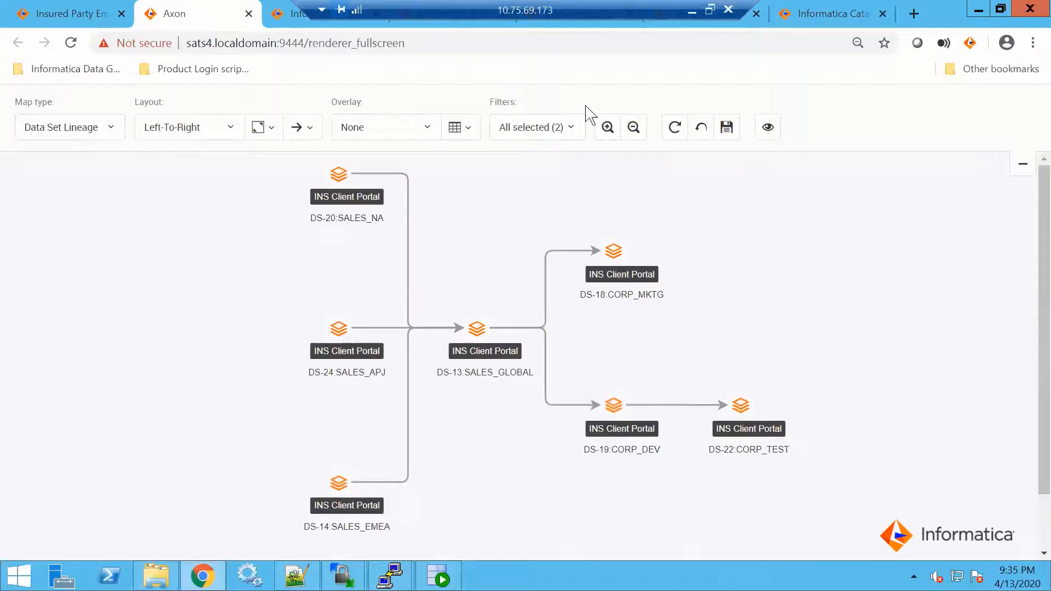
Compare the EMAIL column's lineage in Enterprise Data Catalog with the full-screen data set lineage map in Axon
click(289, 15)
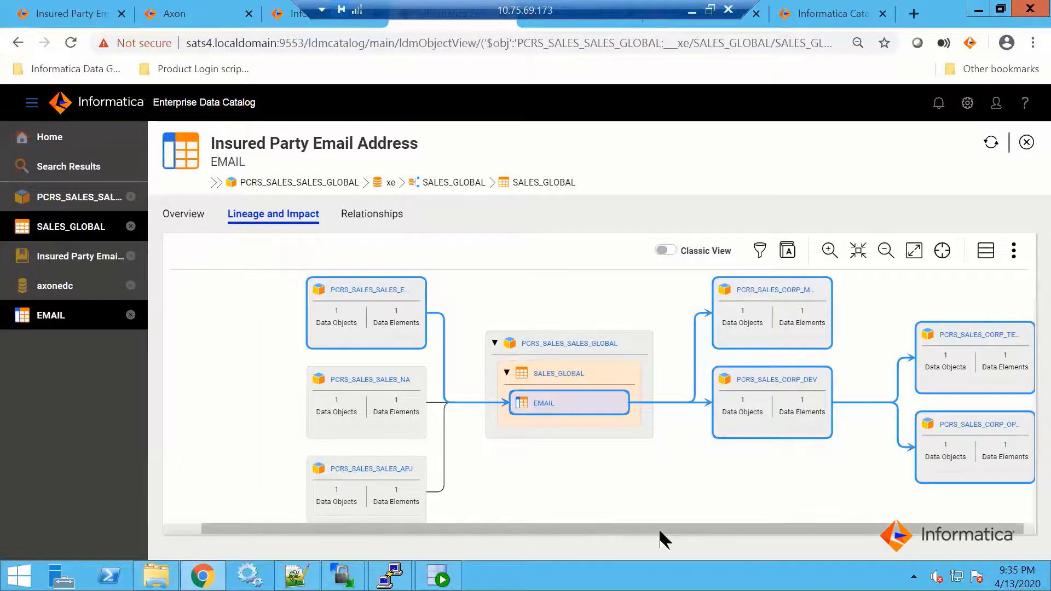
click(179, 19)
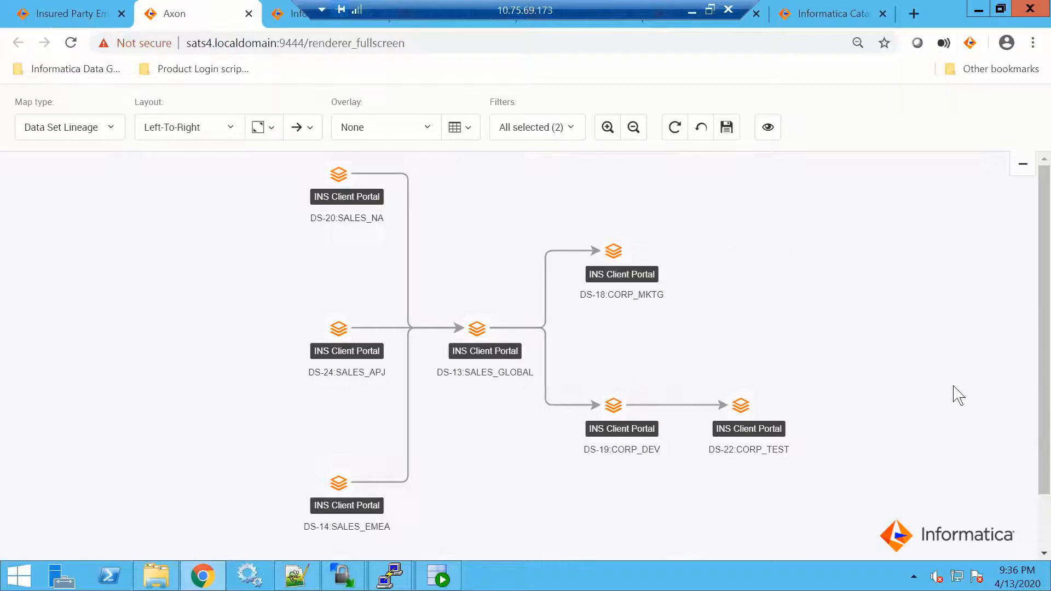
scroll(1033, 383, down, 3)
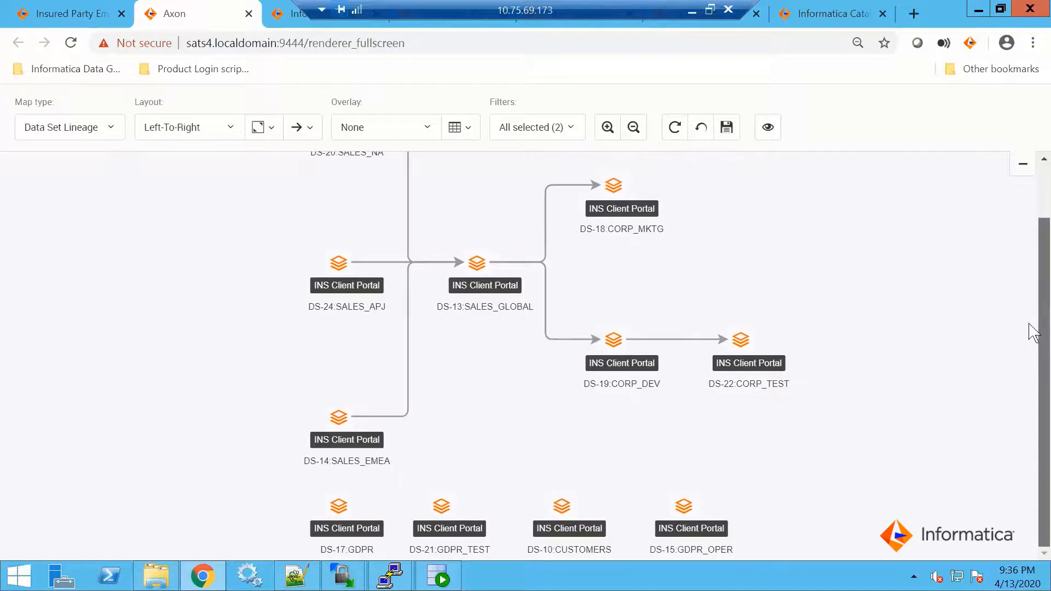
scroll(1032, 334, up, 3)
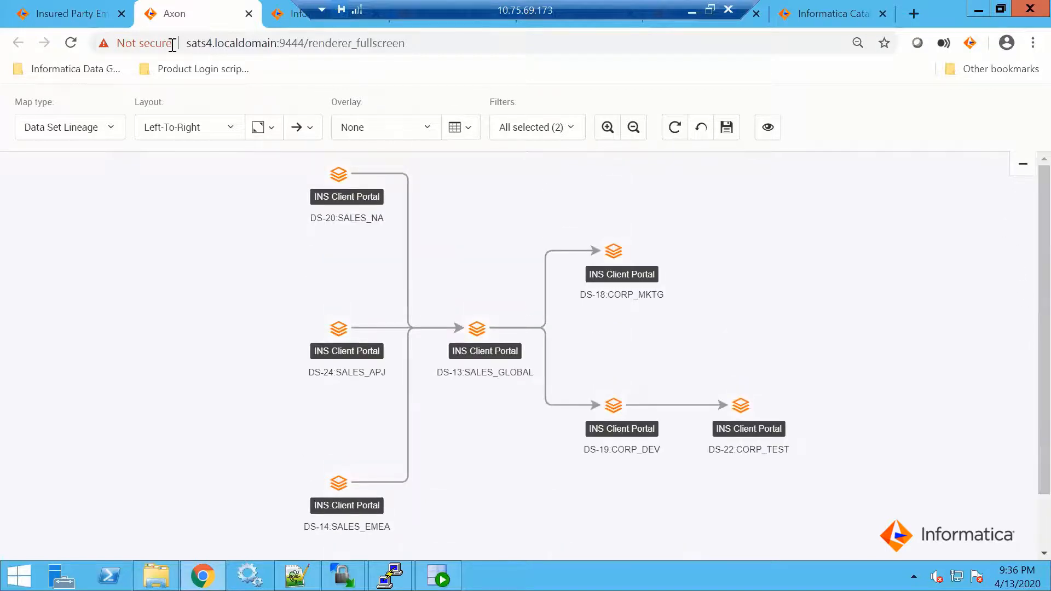
Check the term's embedded data map against the full-screen map and return to the Insured Party Email Address term page
click(77, 17)
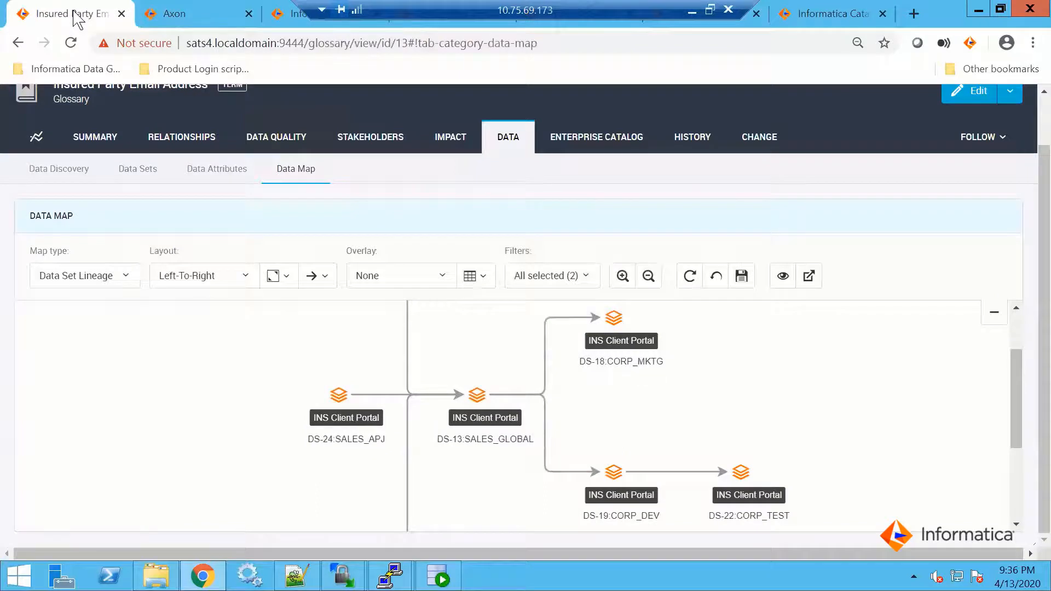
click(176, 18)
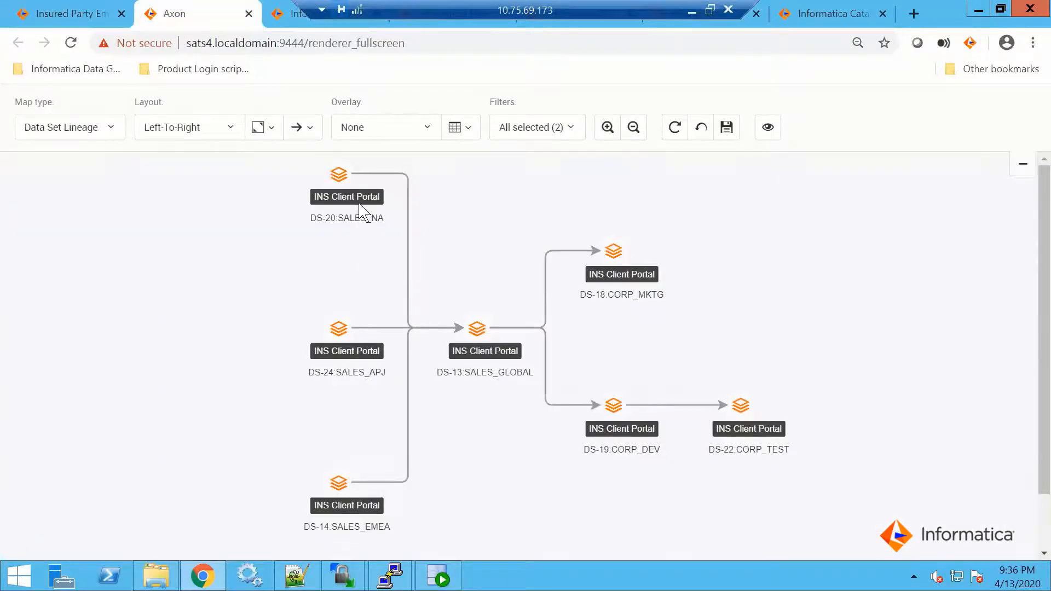
click(95, 15)
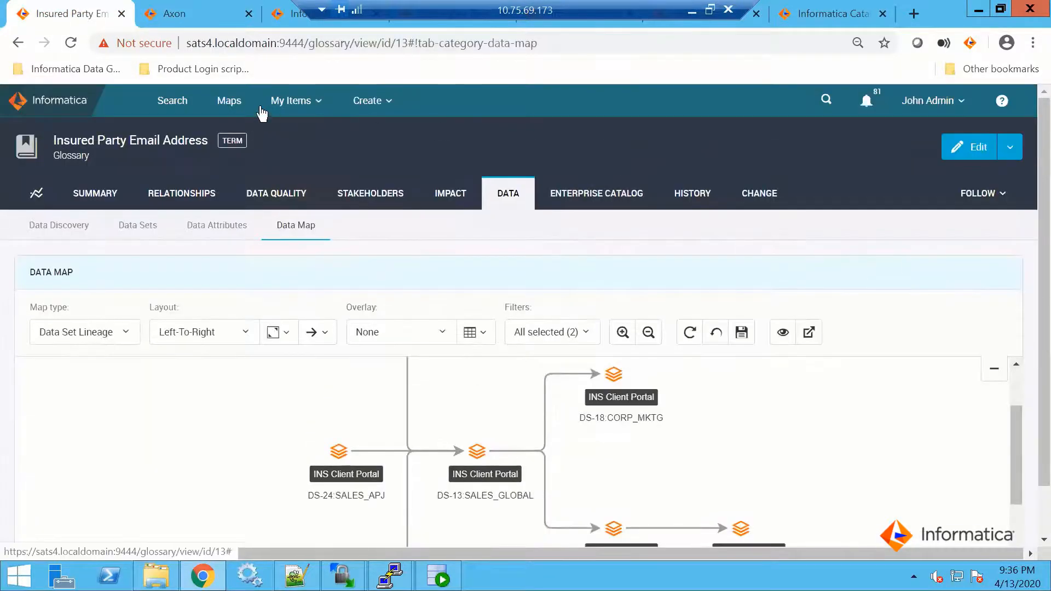
Open the Maps view for the current glossary search and set its map type to Data Set Lineage
click(229, 101)
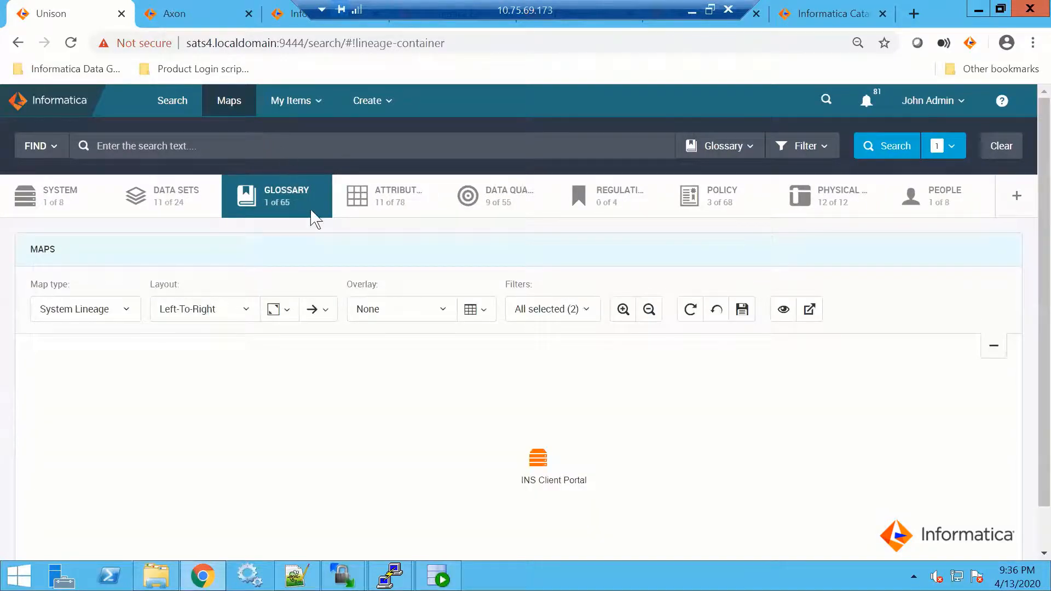
click(126, 315)
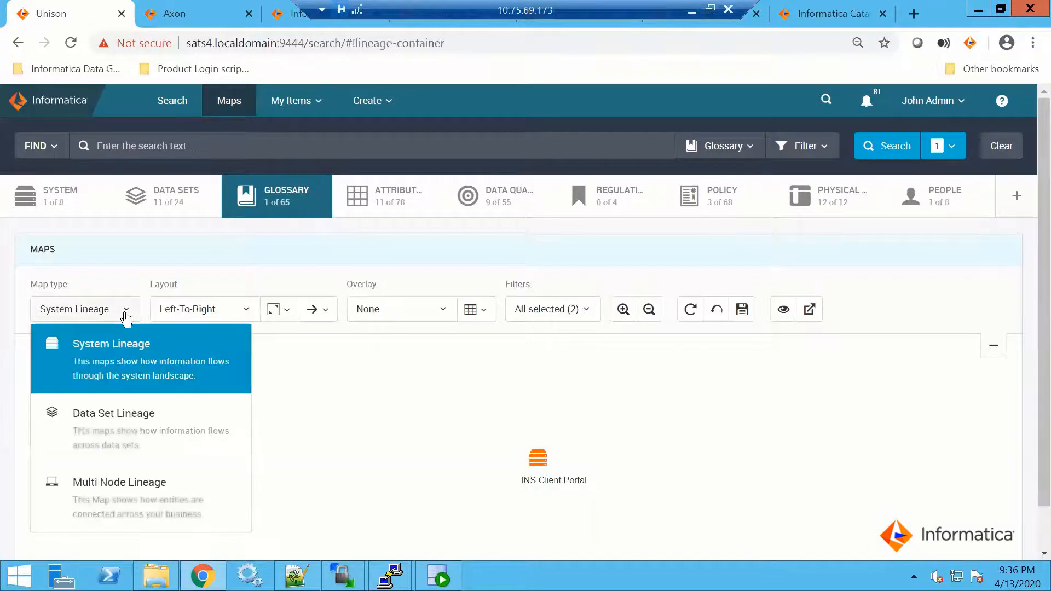
click(98, 422)
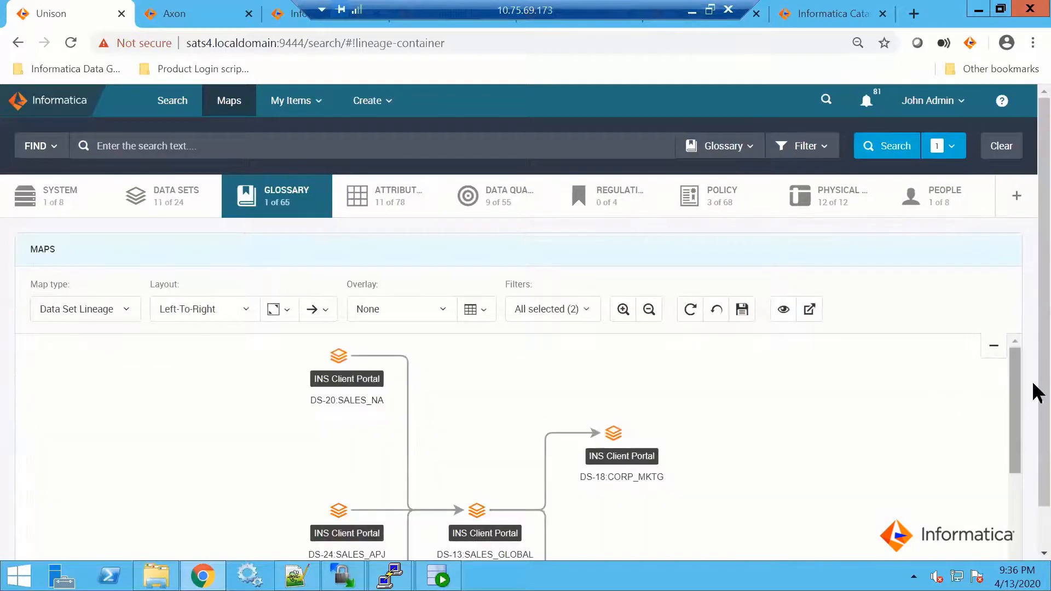
drag(1032, 352, 1033, 452)
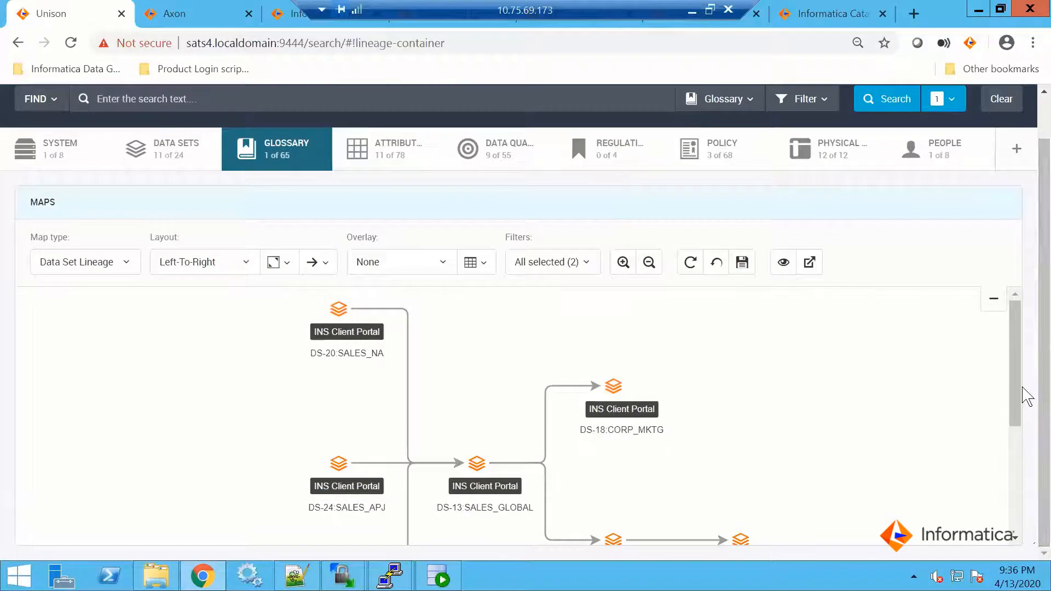
drag(1018, 398, 340, 211)
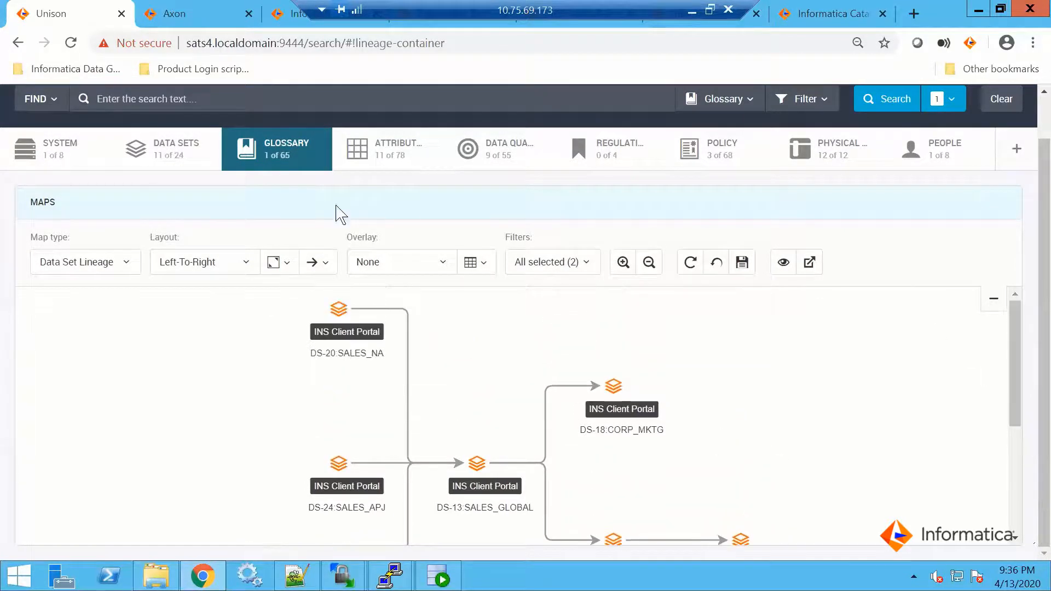
Clear the current search, open Manage Catalog Links and find the EMPLOYEE resource in the resources list
click(1010, 100)
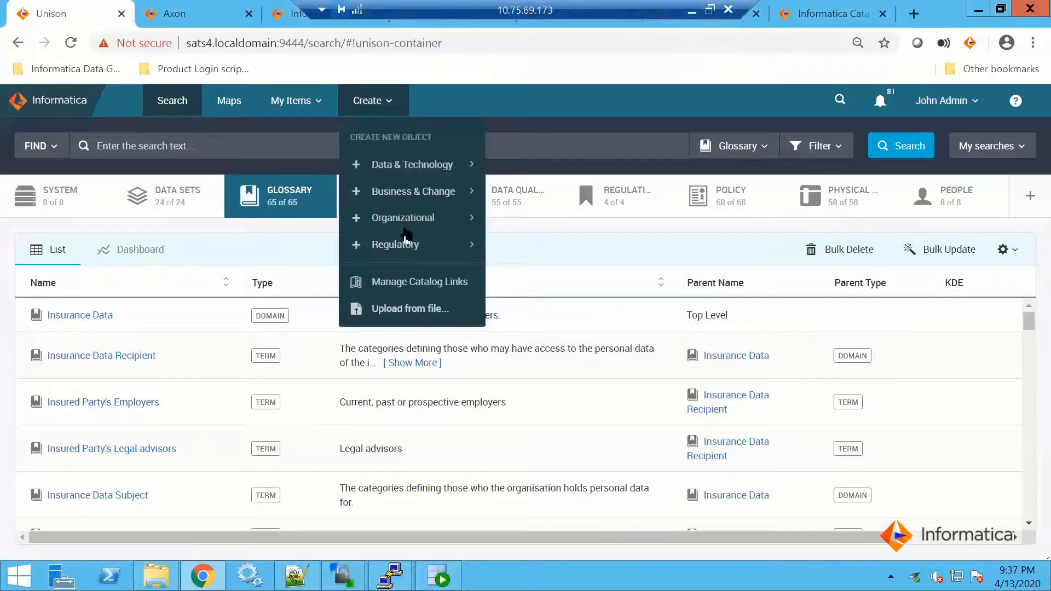
click(399, 283)
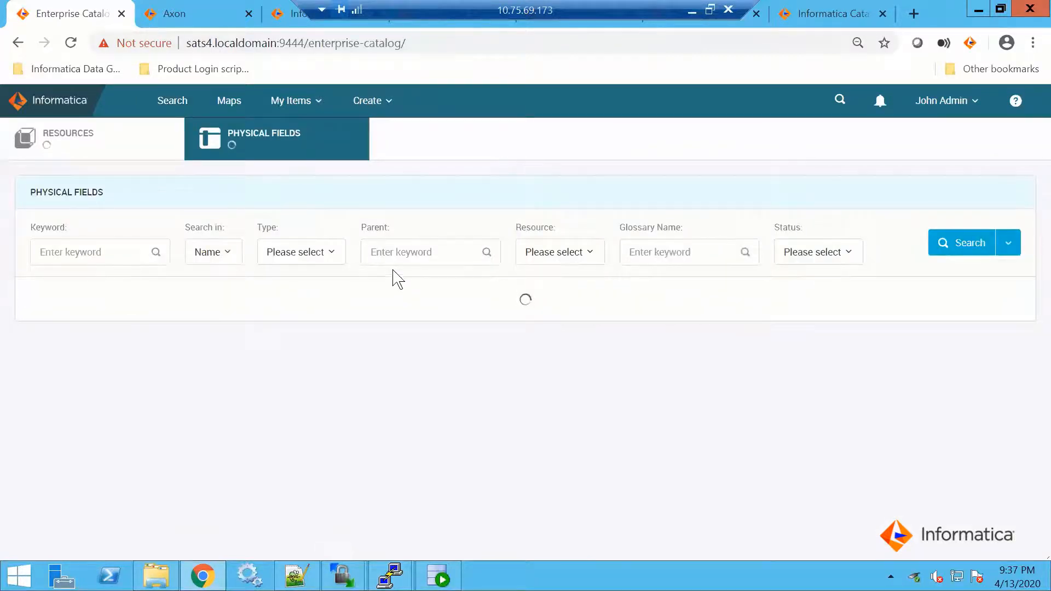
click(63, 142)
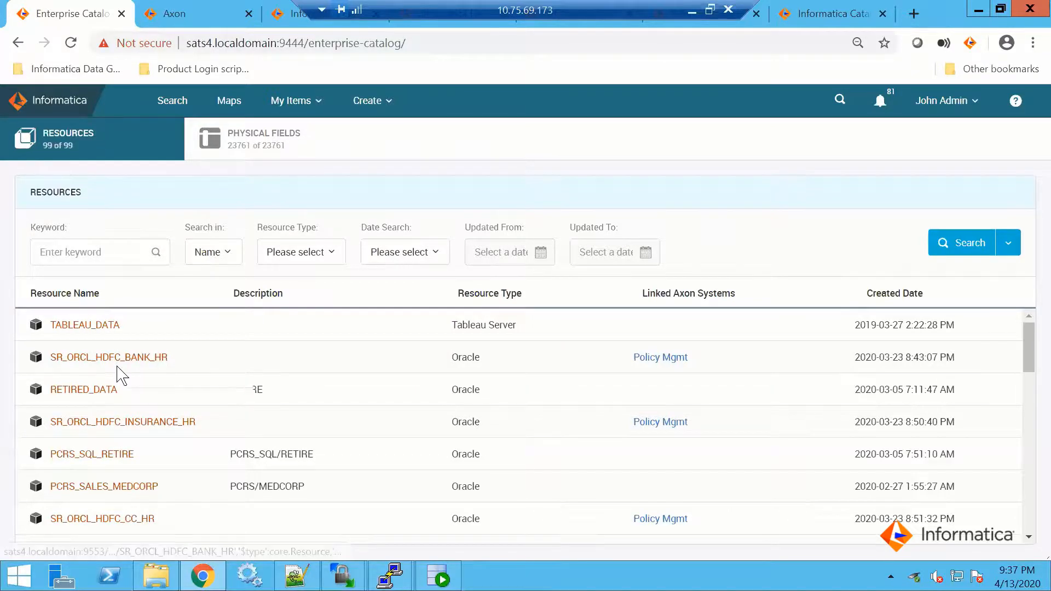
scroll(117, 372, down, 10)
scroll(122, 386, down, 2)
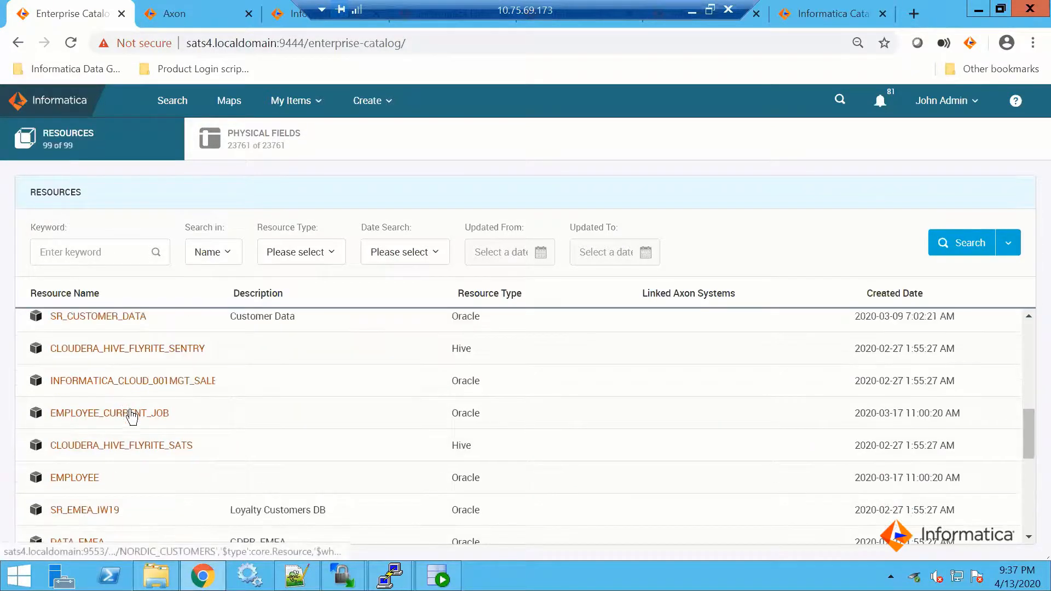
scroll(219, 429, down, 3)
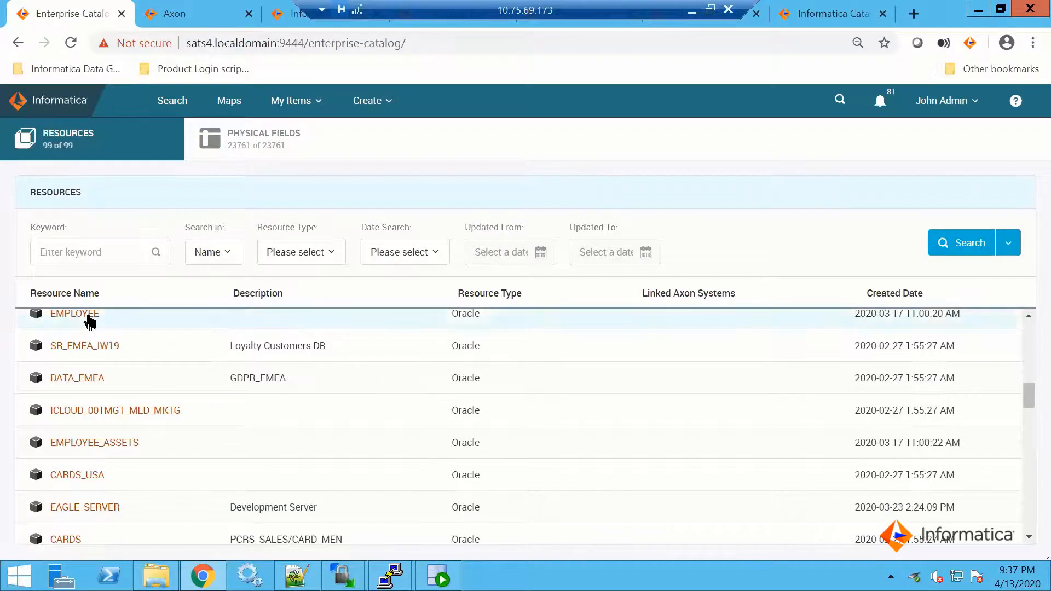
Link the EMPLOYEE catalog resource to the UnderwriteSys Axon system and save the link
right_click(133, 328)
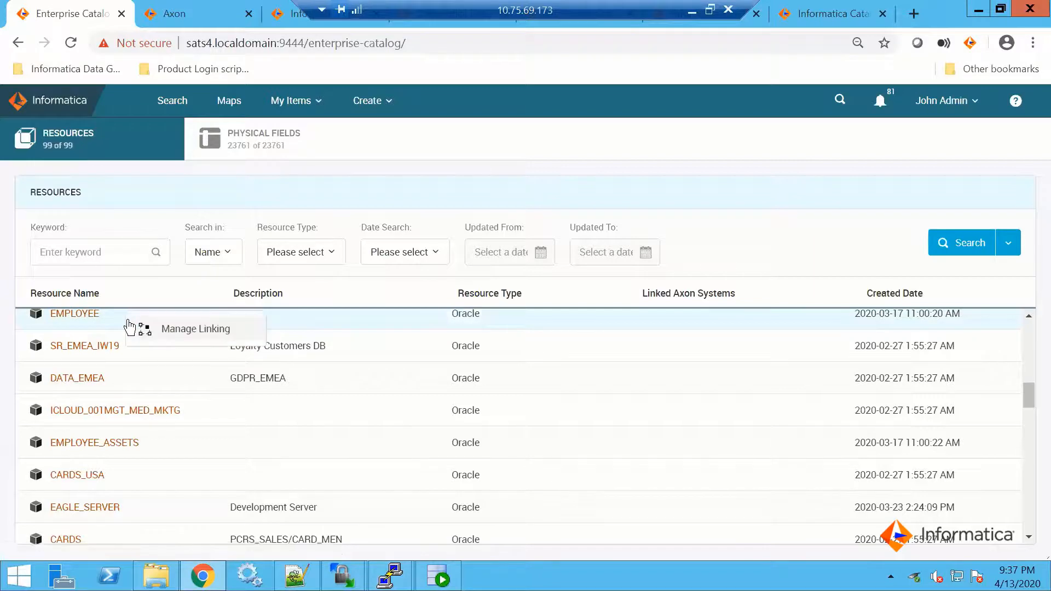
click(194, 331)
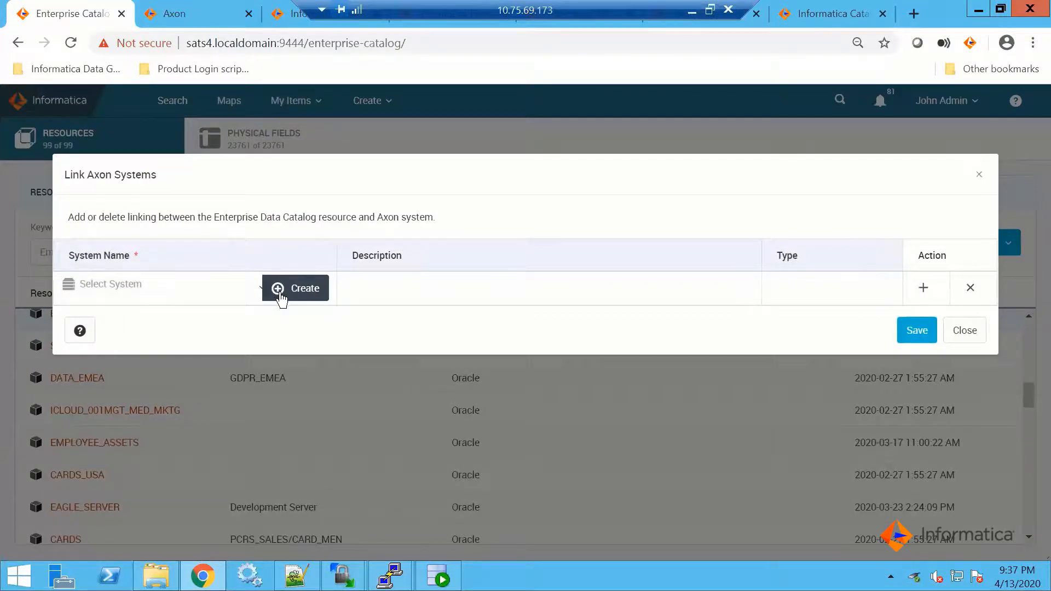
click(262, 290)
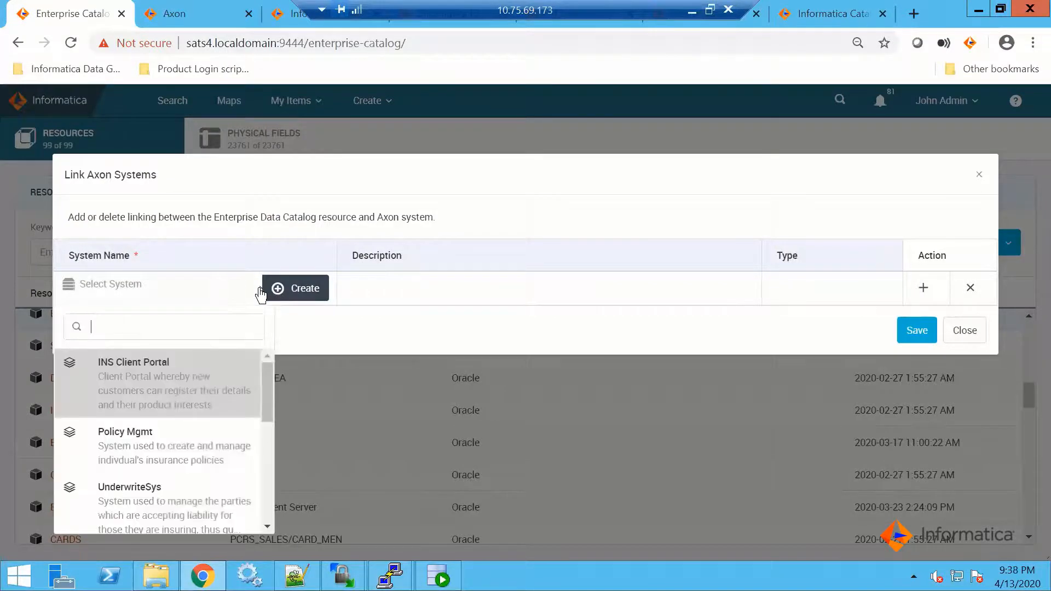
click(160, 491)
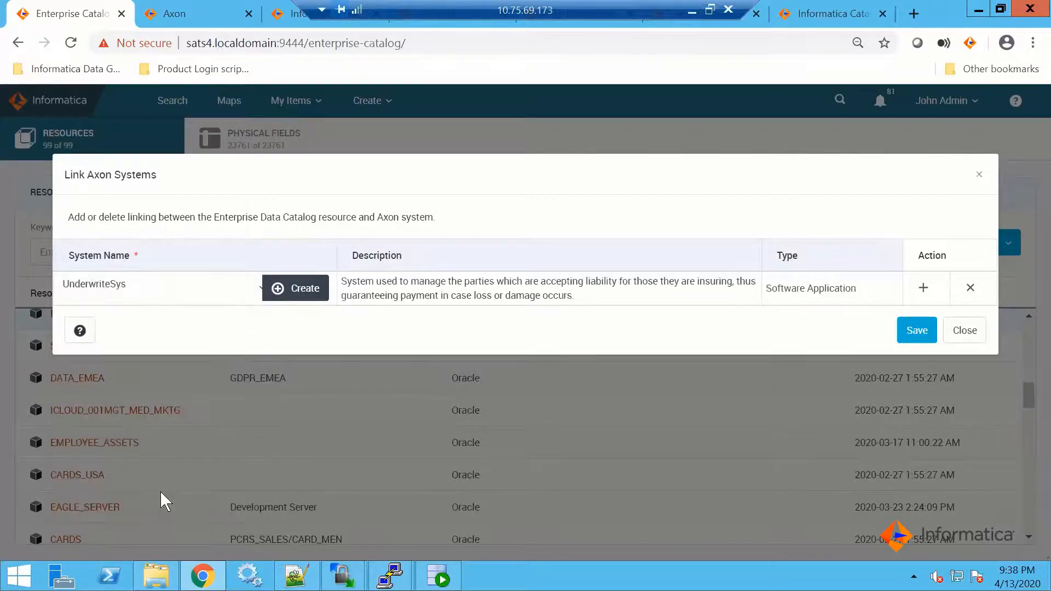
click(914, 331)
click(916, 331)
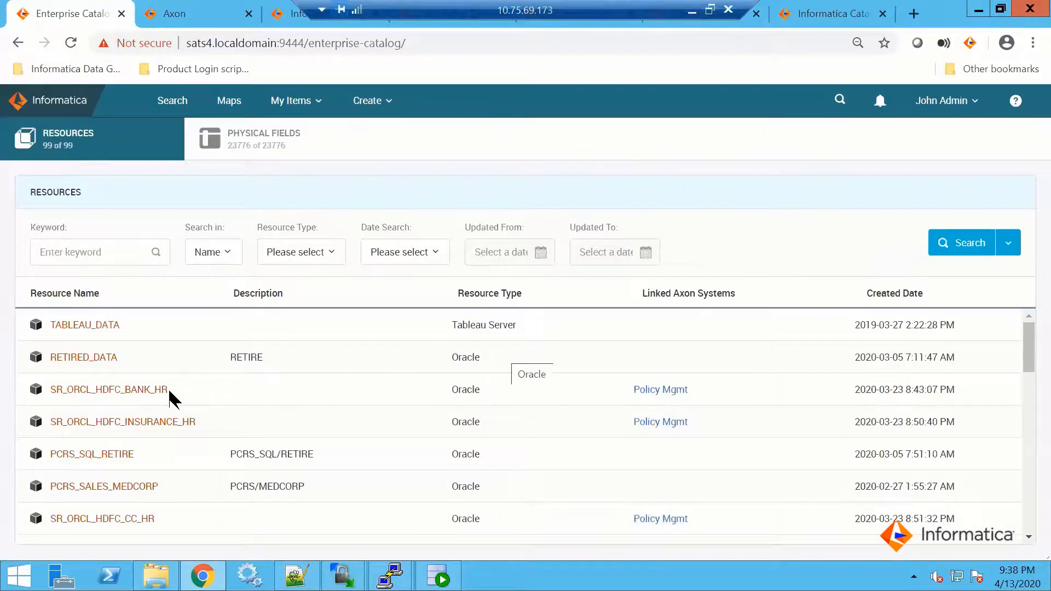
Search the catalog resources by name for the keyword "employee"
scroll(210, 345, down, 5)
click(85, 251)
text(emp)
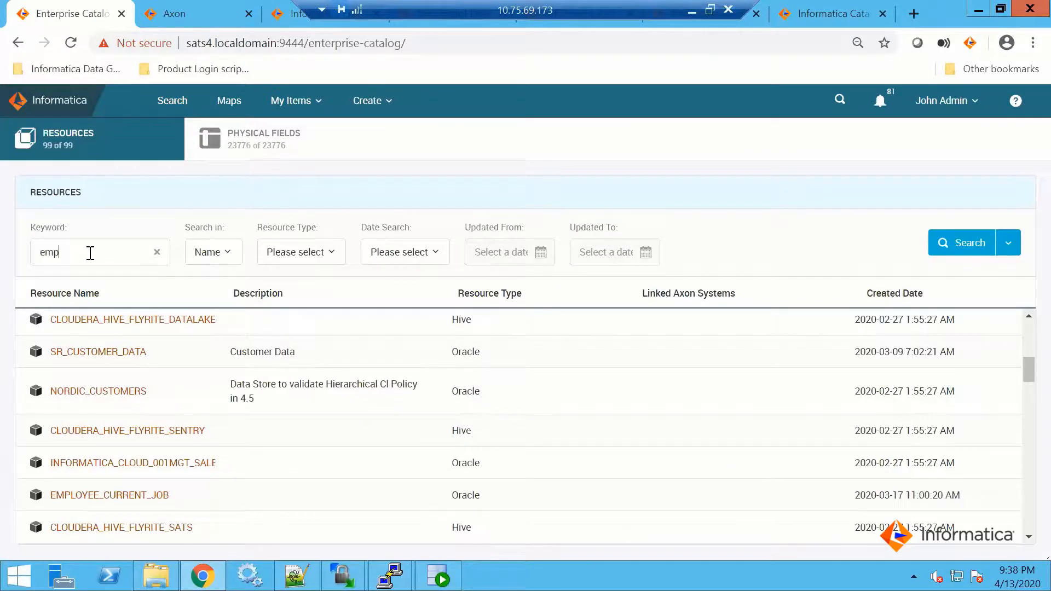
text(loyee)
click(956, 253)
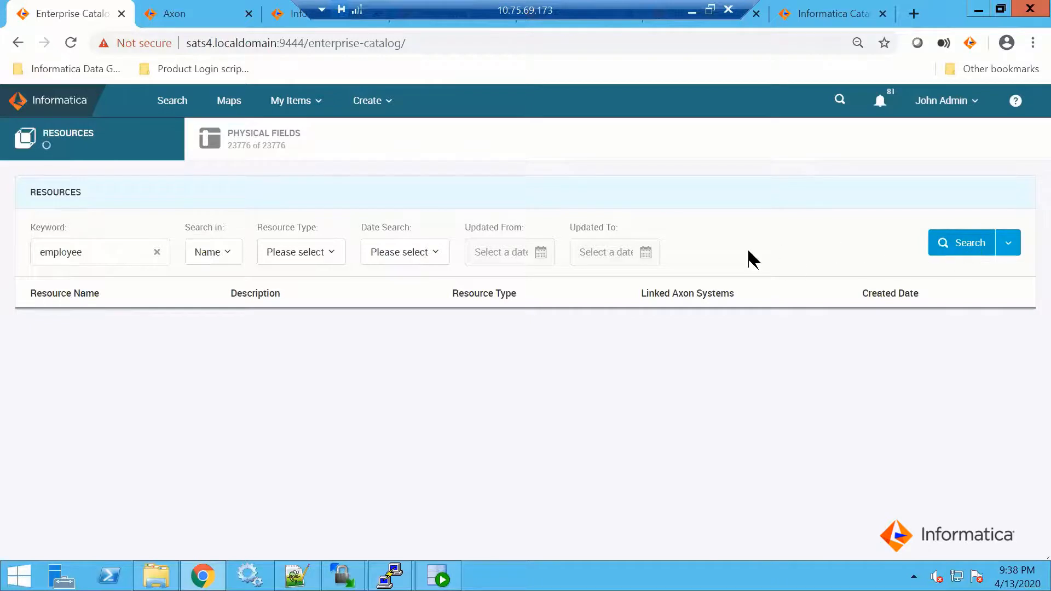
click(1009, 245)
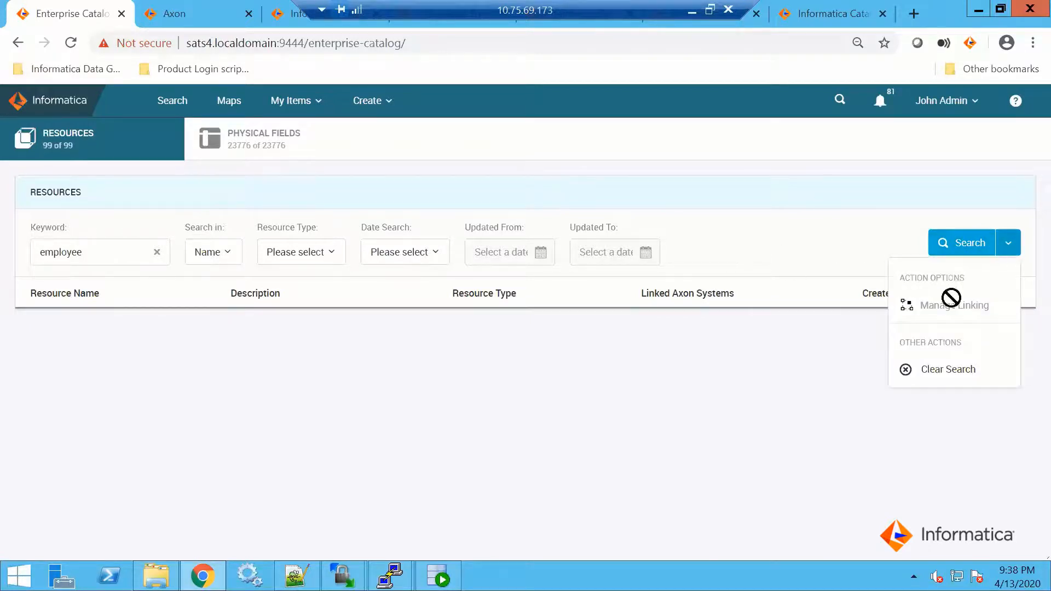
click(950, 371)
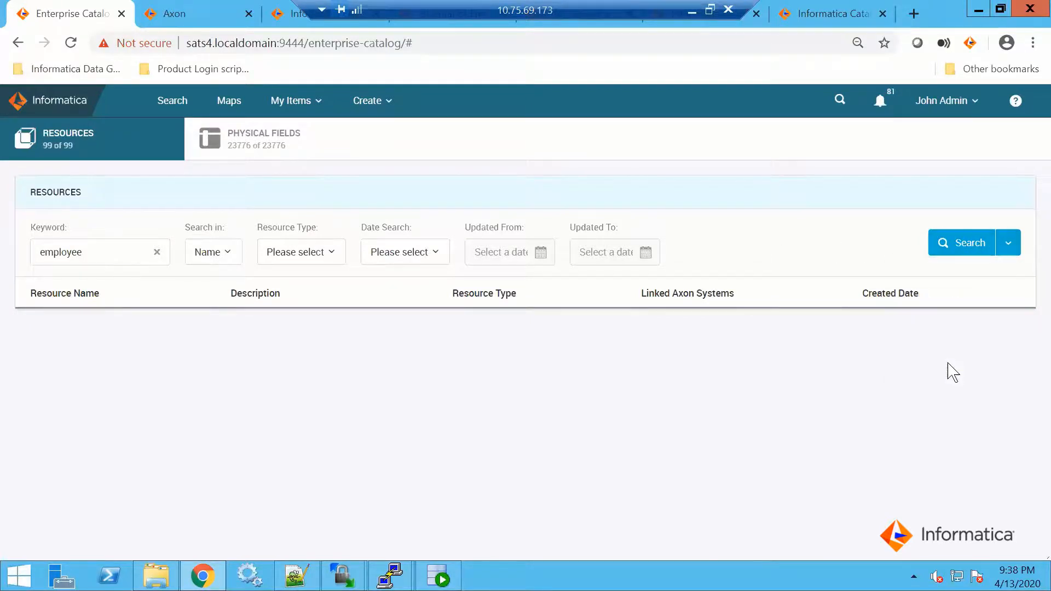
click(86, 253)
text(EMPLOYEE)
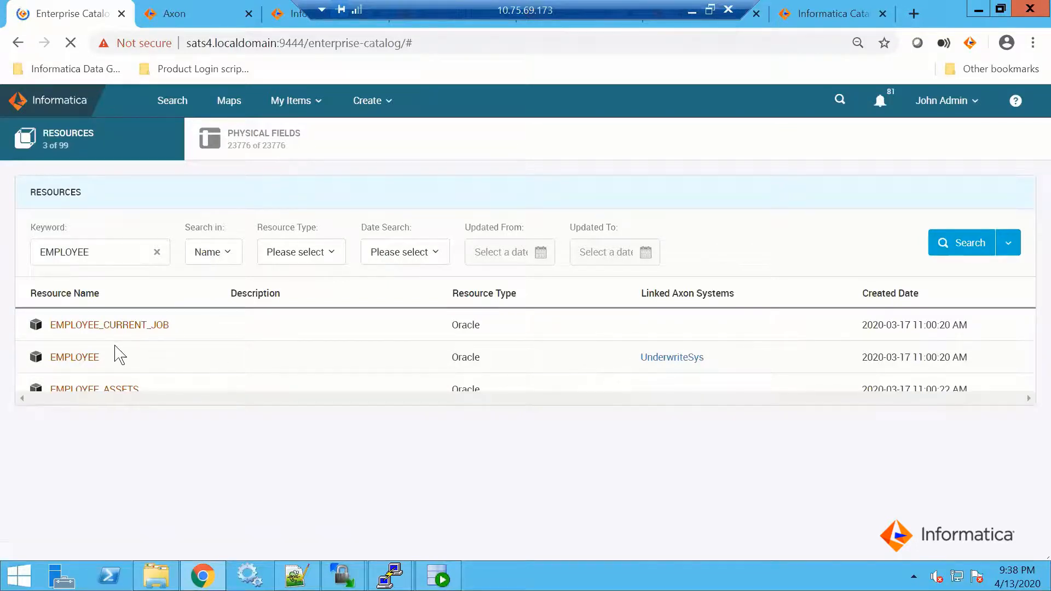
Open the UnderwriteSys system linked to EMPLOYEE and check its Enterprise Catalog resources and physical fields
click(680, 359)
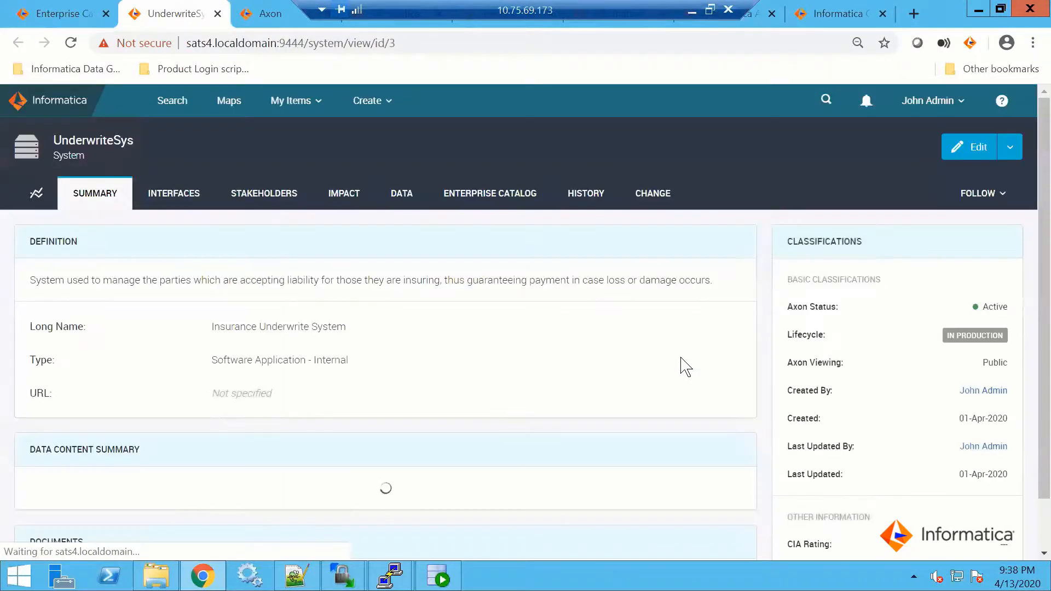
click(495, 193)
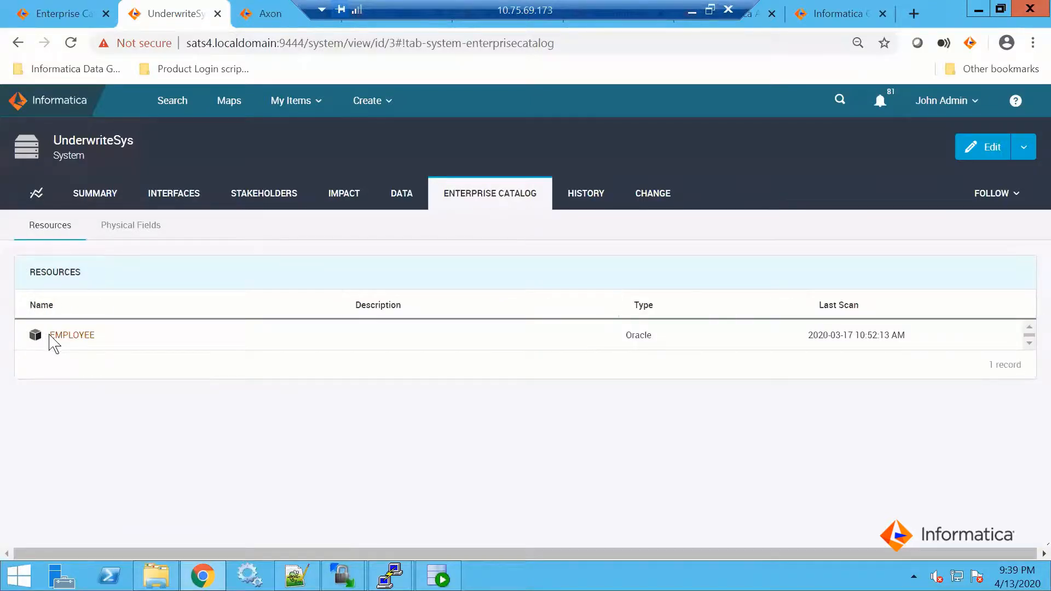
click(137, 227)
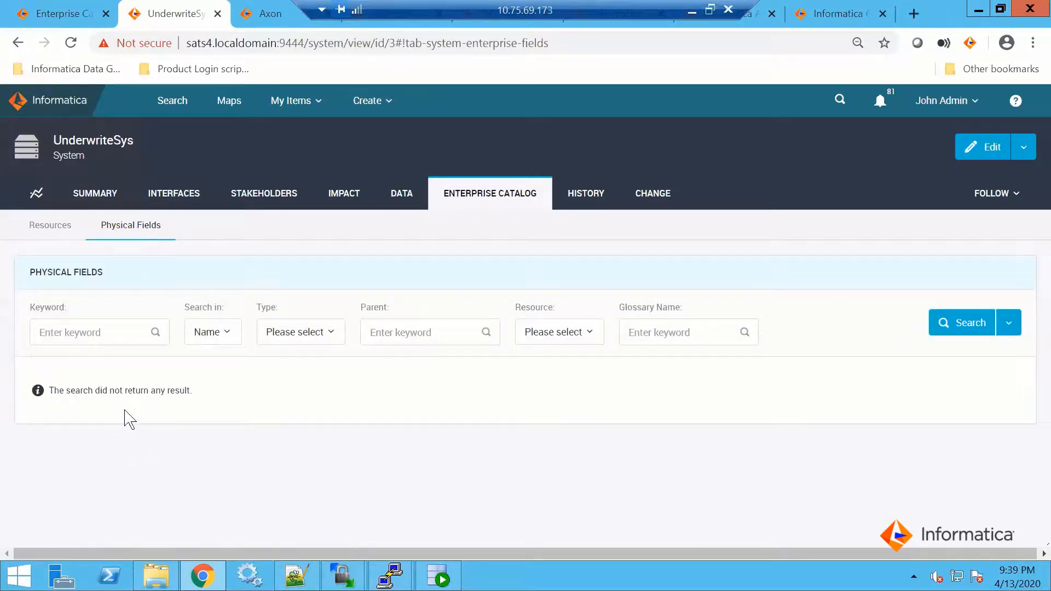
Switch to the root@sats4:/etc terminal session and suspend the vi editor showing the hosts file
mouse_move(390, 575)
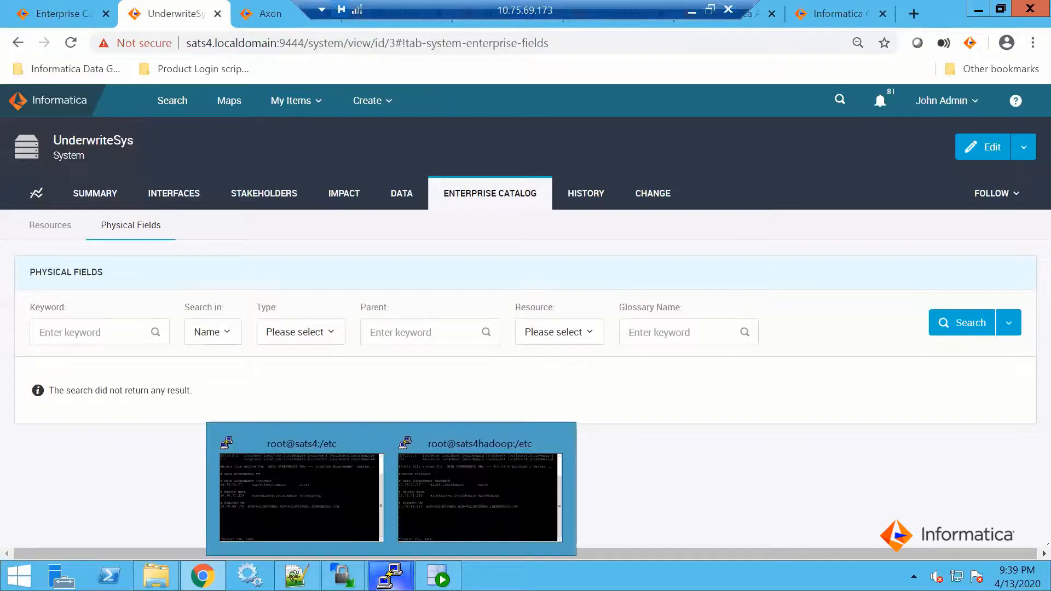
click(336, 507)
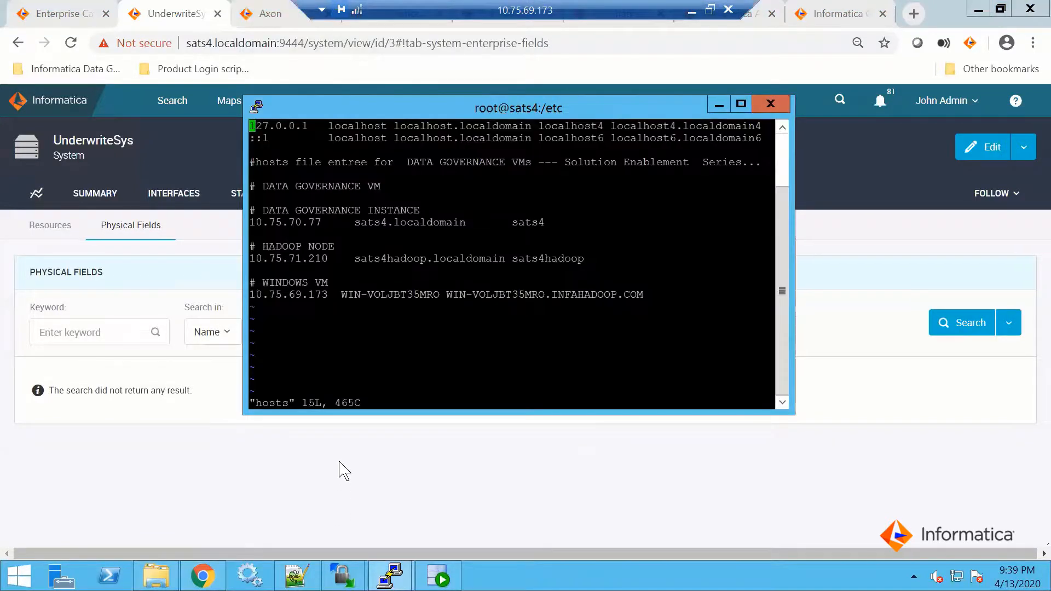
key(ctrl+z)
Change the shell to the nroot account with "sudo su nroot"
text(SUDO)
key(BackSpace)
key(BackSpace)
key(BackSpace)
key(BackSpace)
key(BackSpace)
text(sdu)
key(BackSpace)
key(BackSpace)
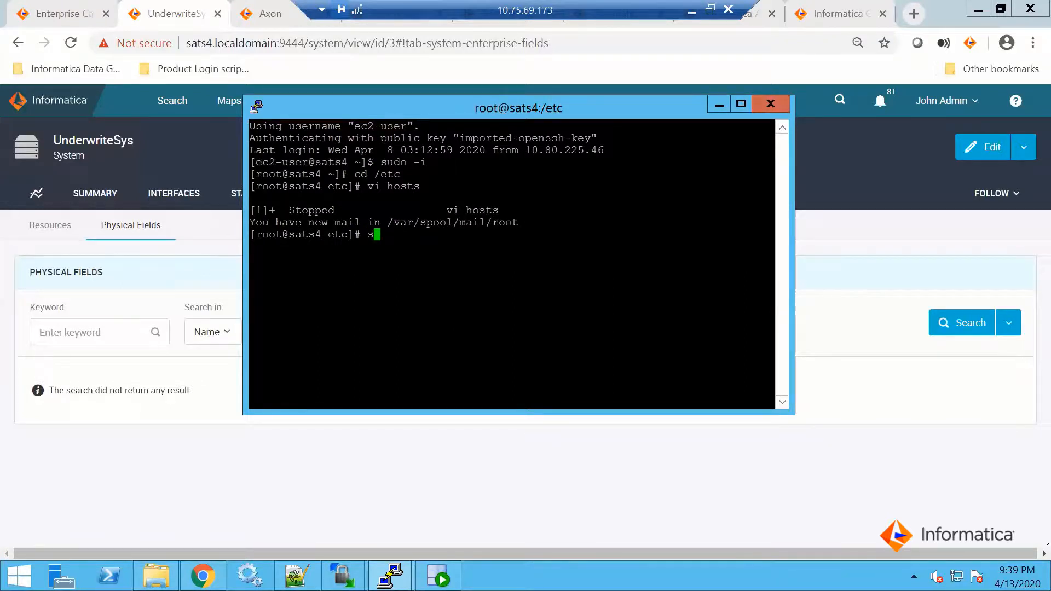
text(udo su nroot)
key(Return)
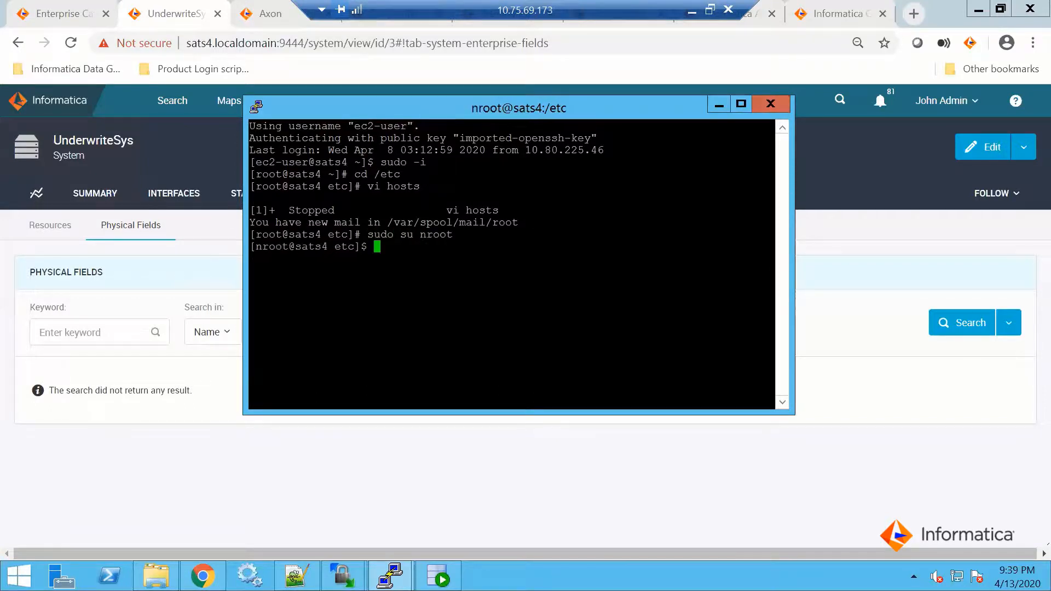
Change to the /home/nroot/Informatica/axon7.0.0/ directory and list its contents
text(cd /home/nr)
key(Tab)
text(I)
key(Tab)
text(a)
key(Tab)
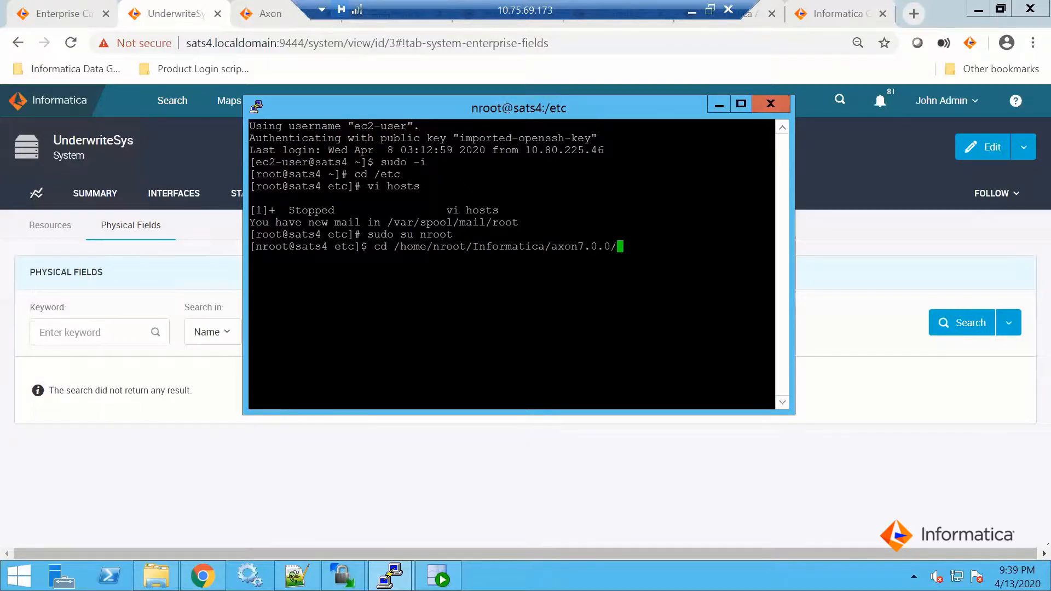
key(Return)
text(ls)
key(Return)
Enter the axonhome directory and list its contents
text(cd axonnh)
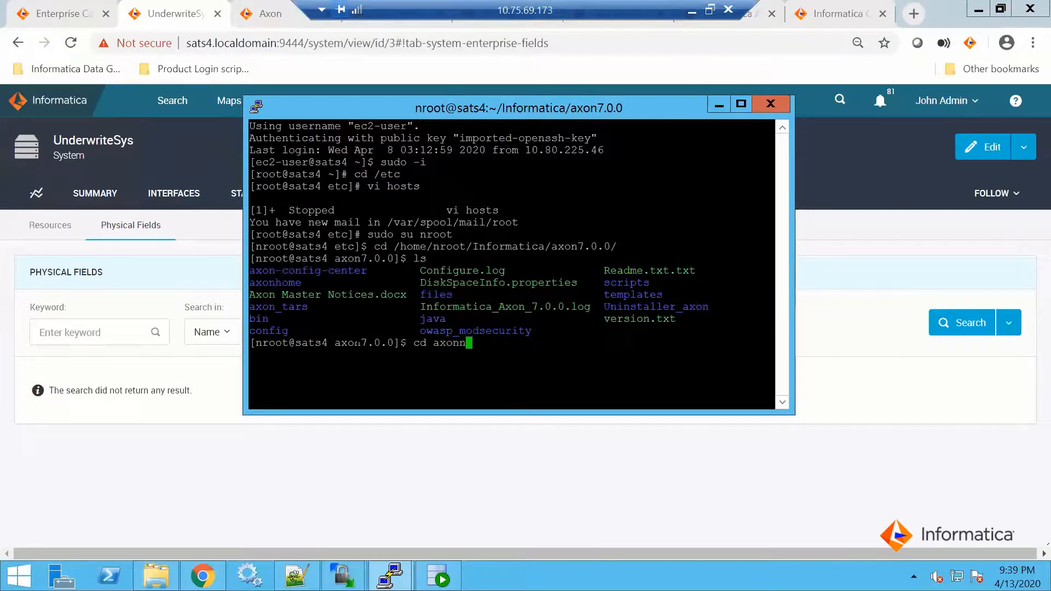
text(om)
key(BackSpace)
key(BackSpace)
key(BackSpace)
key(BackSpace)
text(home)
key(Return)
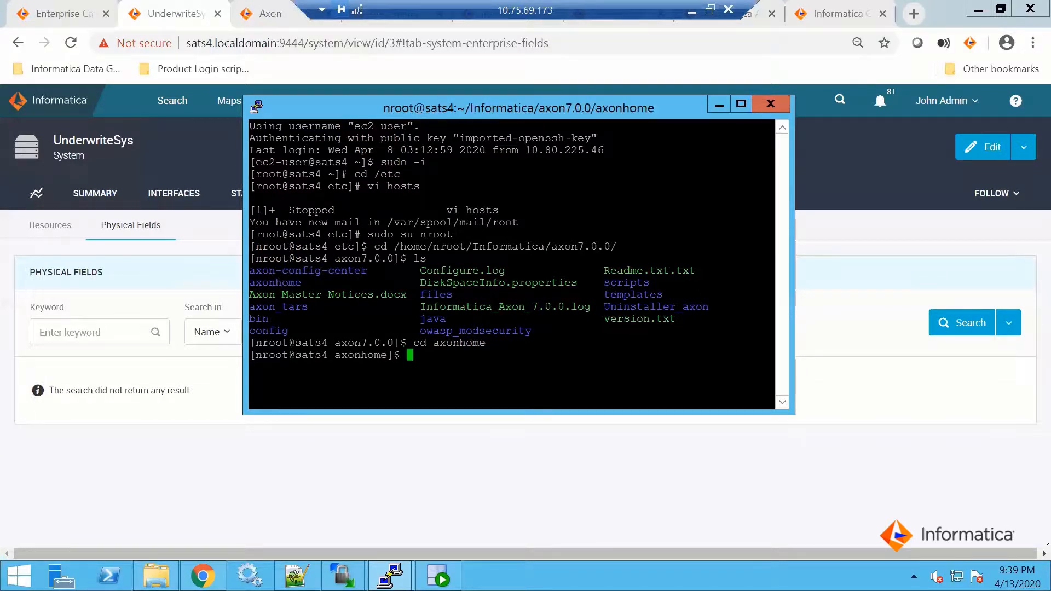
text(ls)
key(Return)
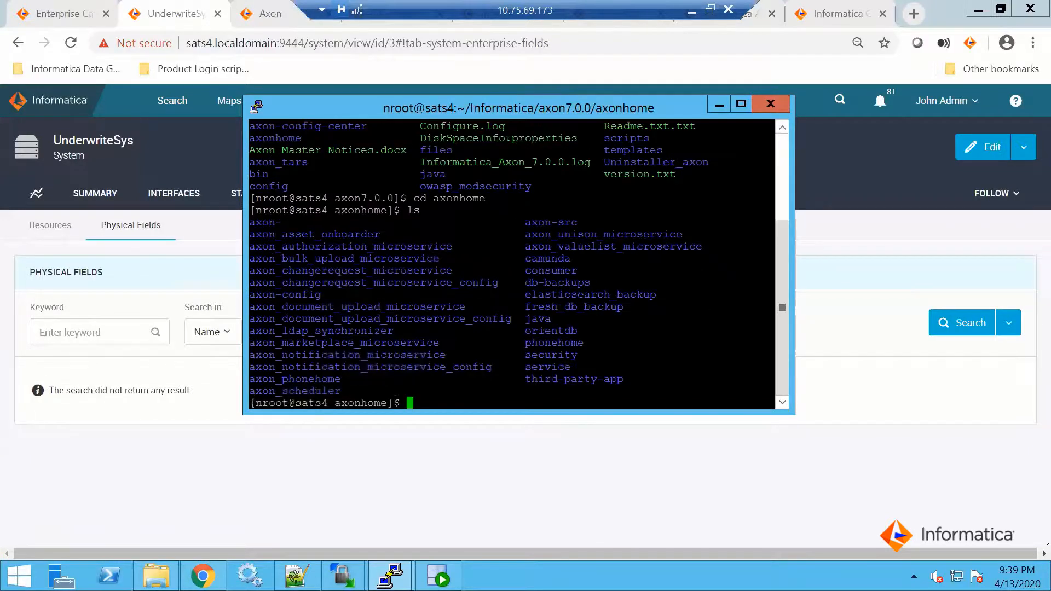
Enter the axon_asset_onboarder/ directory and list its contents
text(cd axon_ass)
key(Tab)
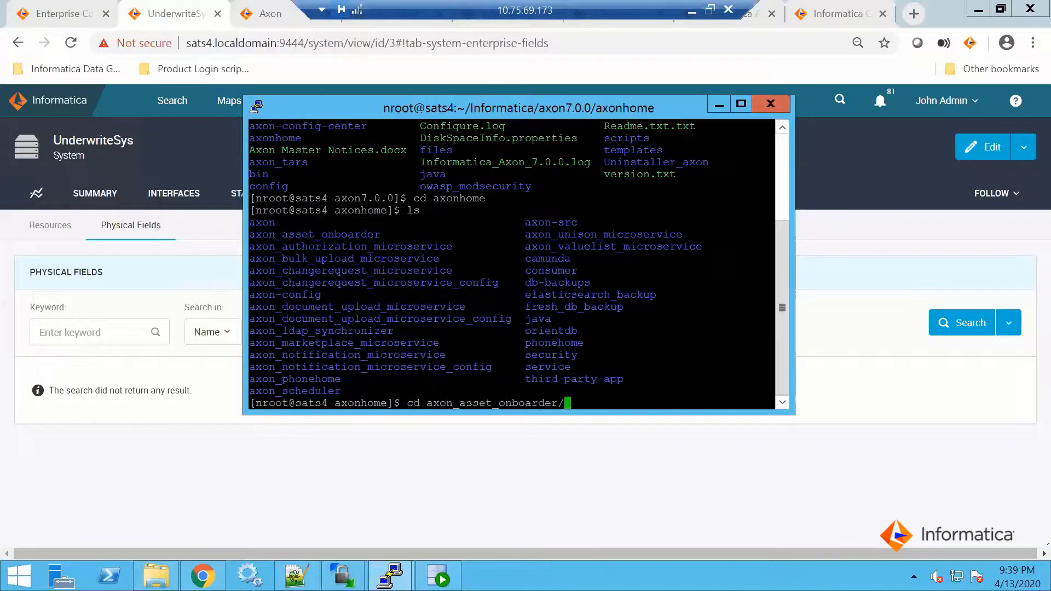
key(Return)
text(ls)
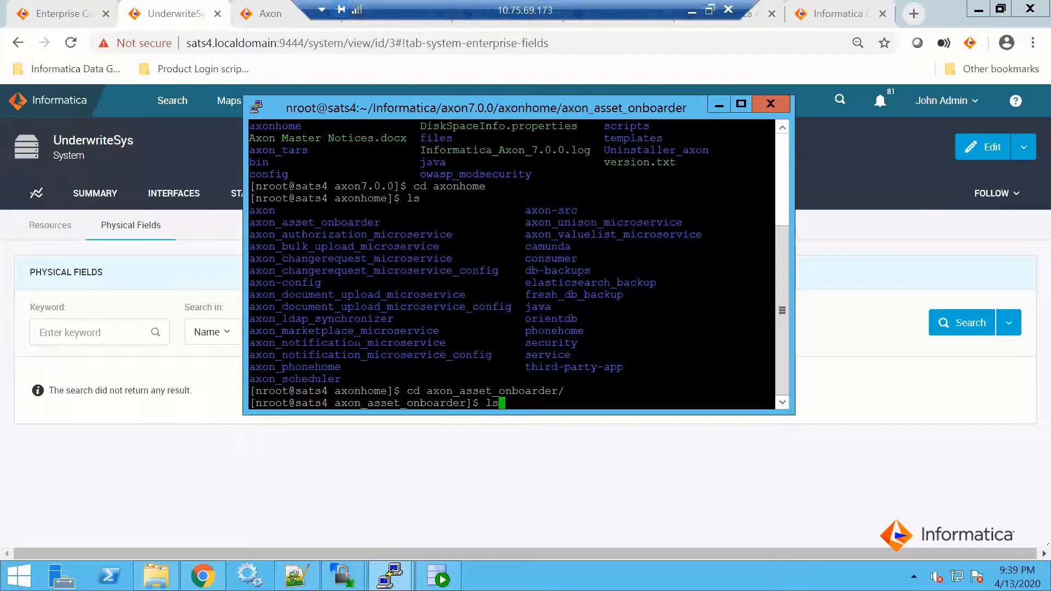
key(Return)
Enter the scripts/ directory of the asset onboarder and list its files
text(cd sc)
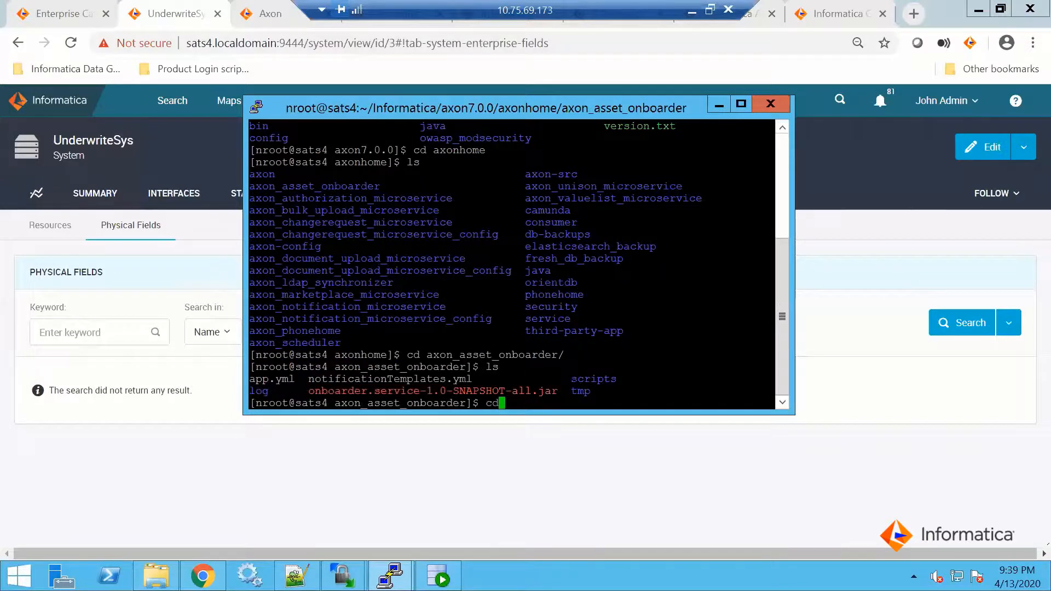
key(Tab)
key(Return)
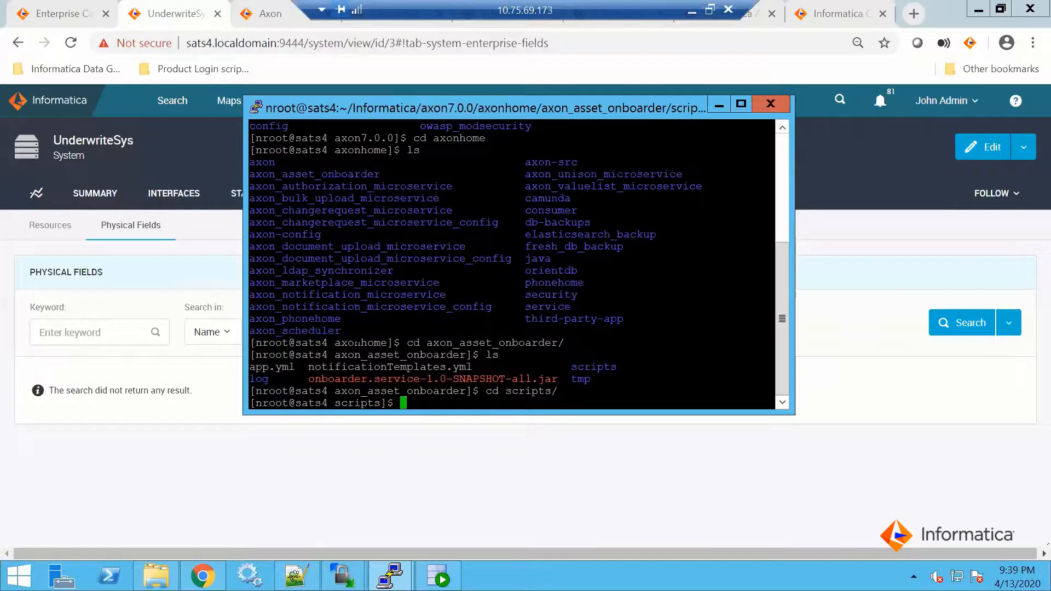
text(ls)
key(Return)
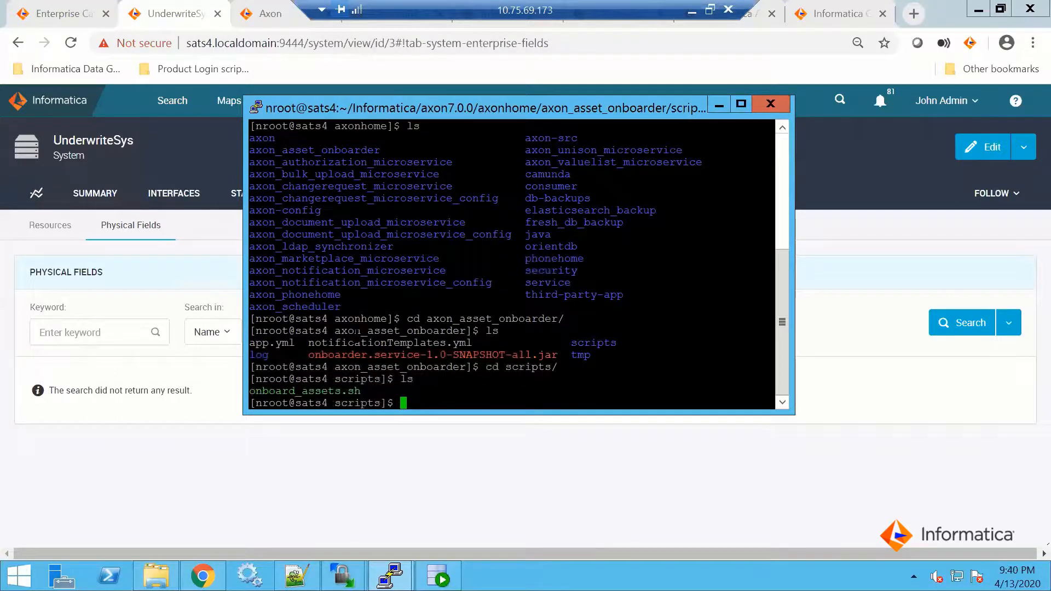
Run the onboard_assets.sh script with sh from the scripts directory
text(sh onboard_assets.sh)
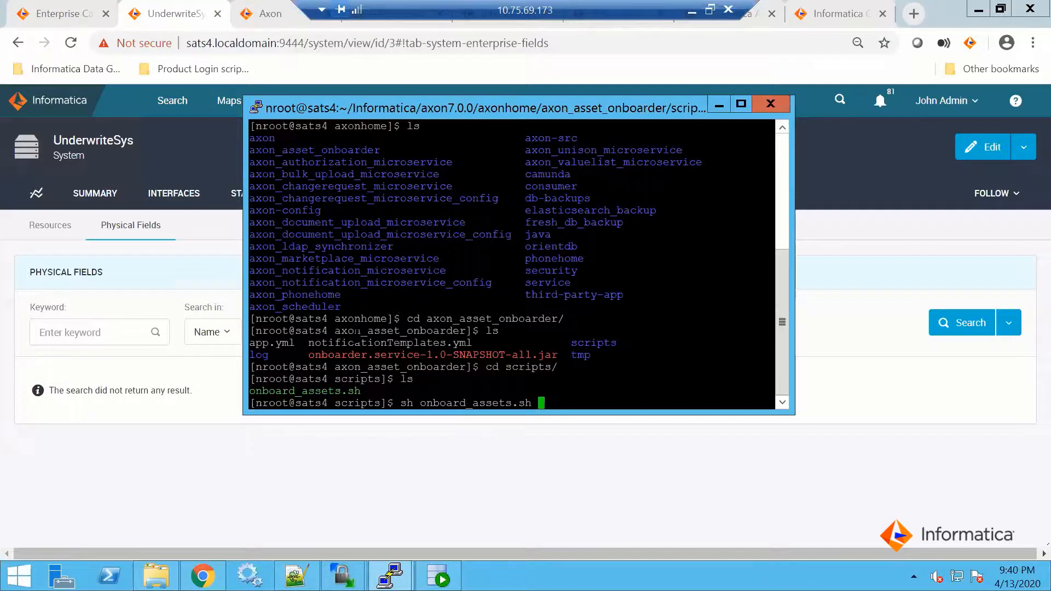
key(Return)
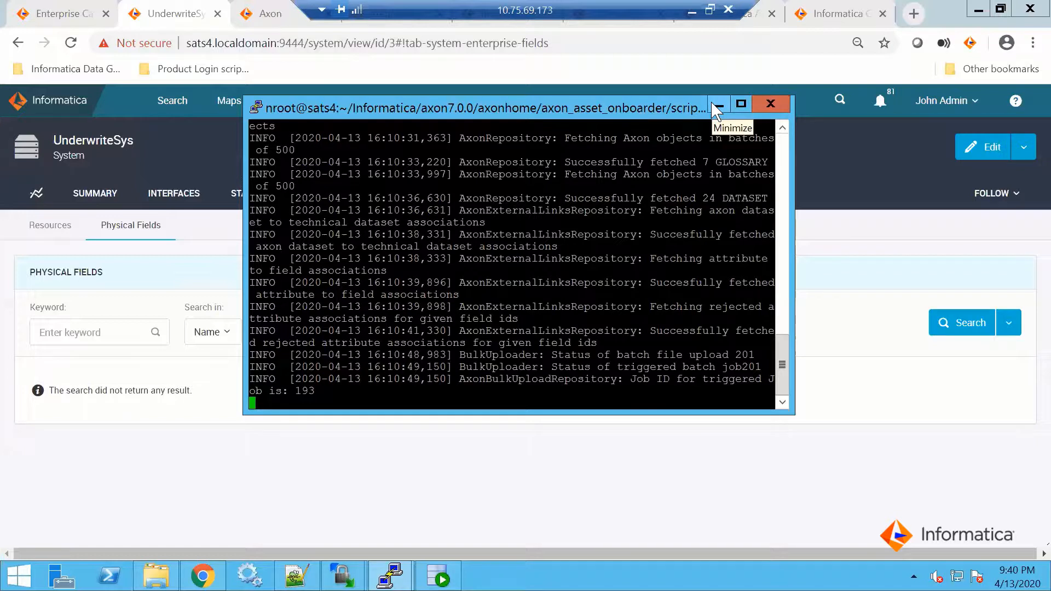
Monitor the asset onboarding script's log in the maximized terminal until it finishes, and examine the final file cleanup line
click(717, 106)
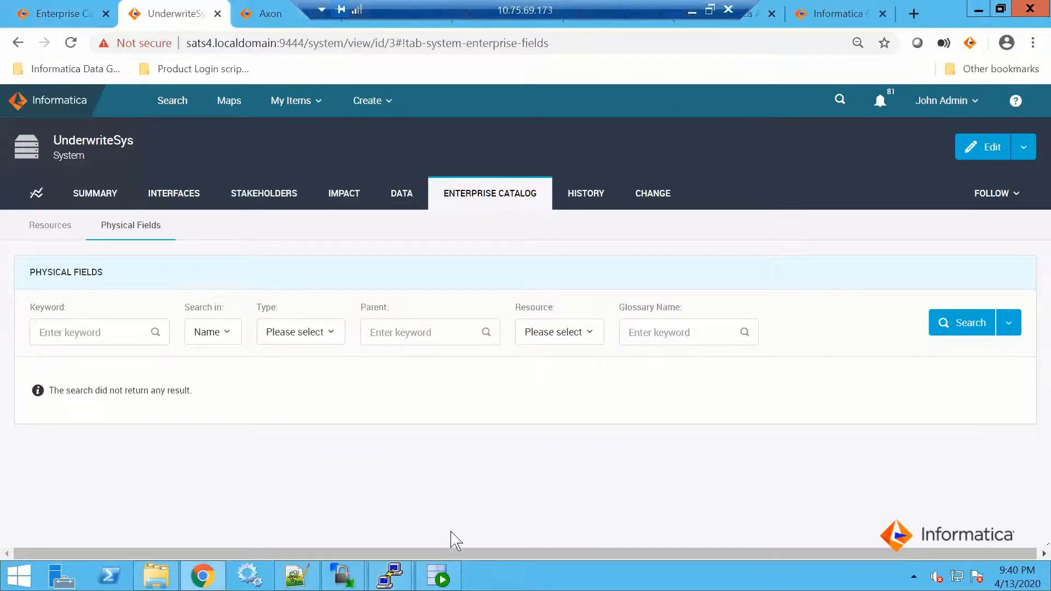
mouse_move(408, 572)
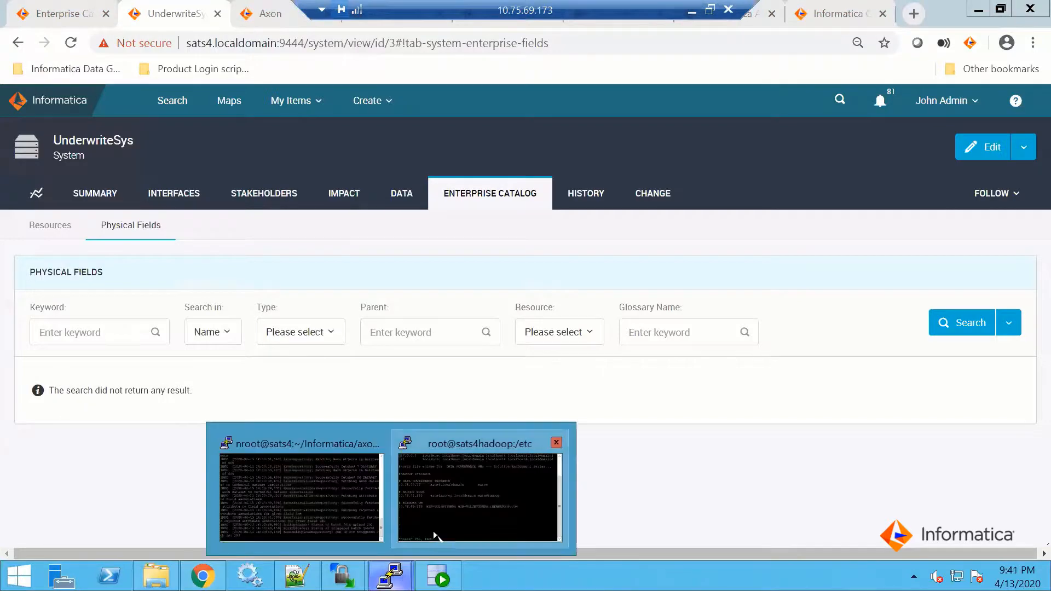
click(330, 506)
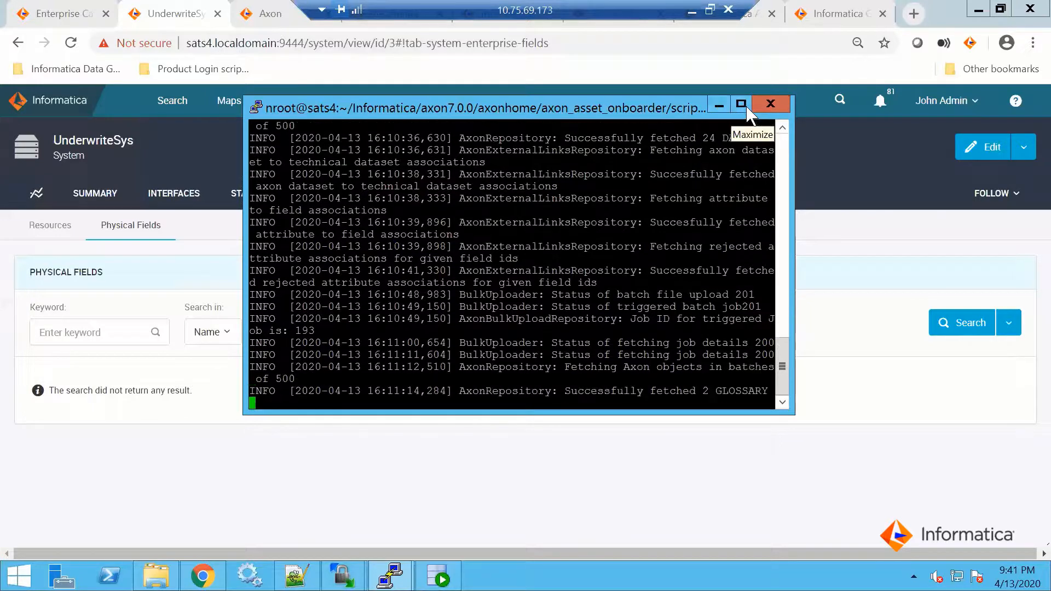
click(742, 104)
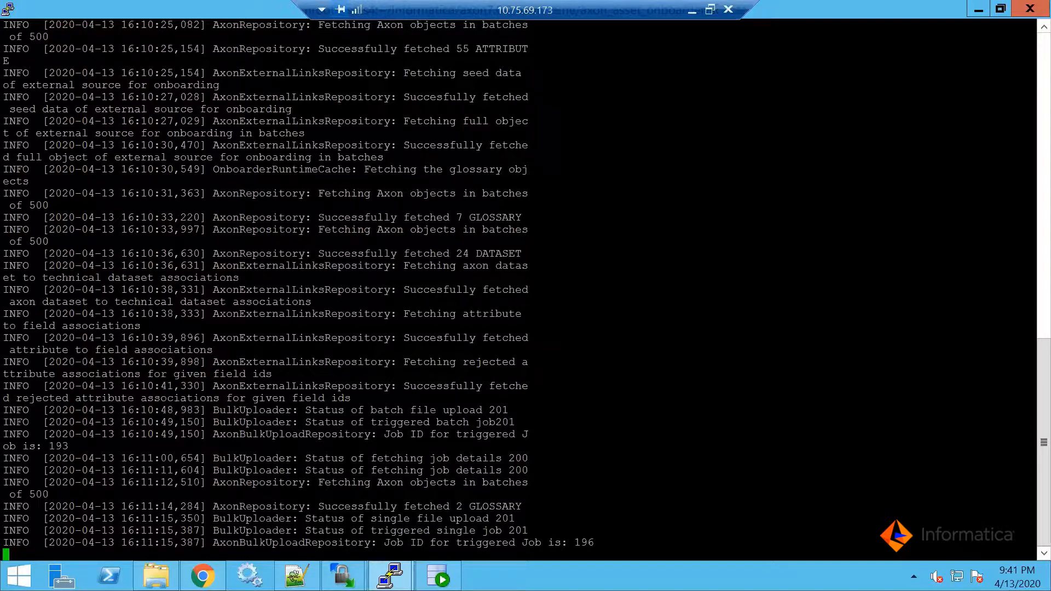
click(978, 11)
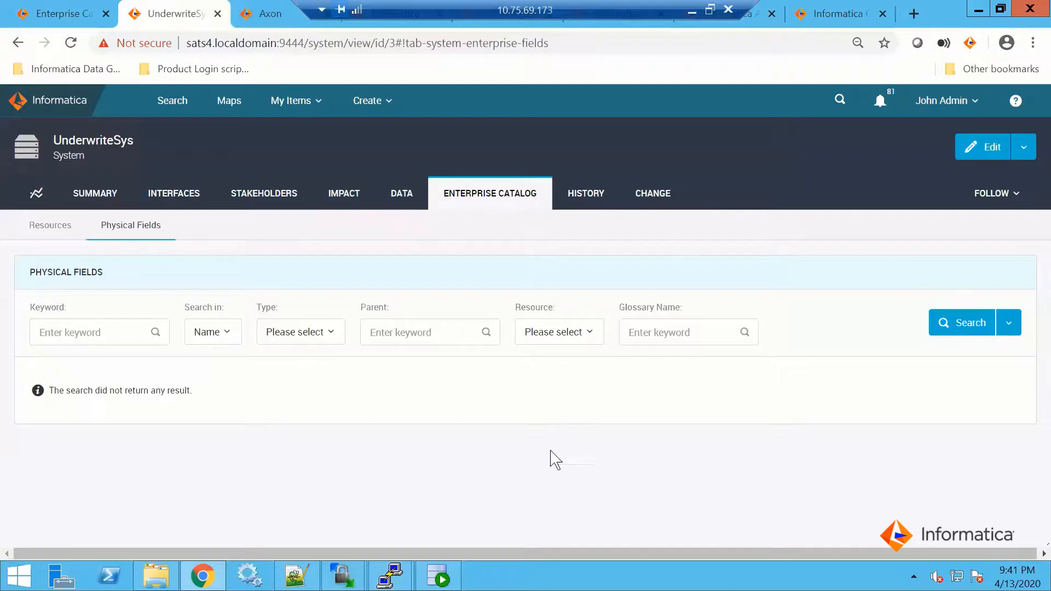
click(390, 574)
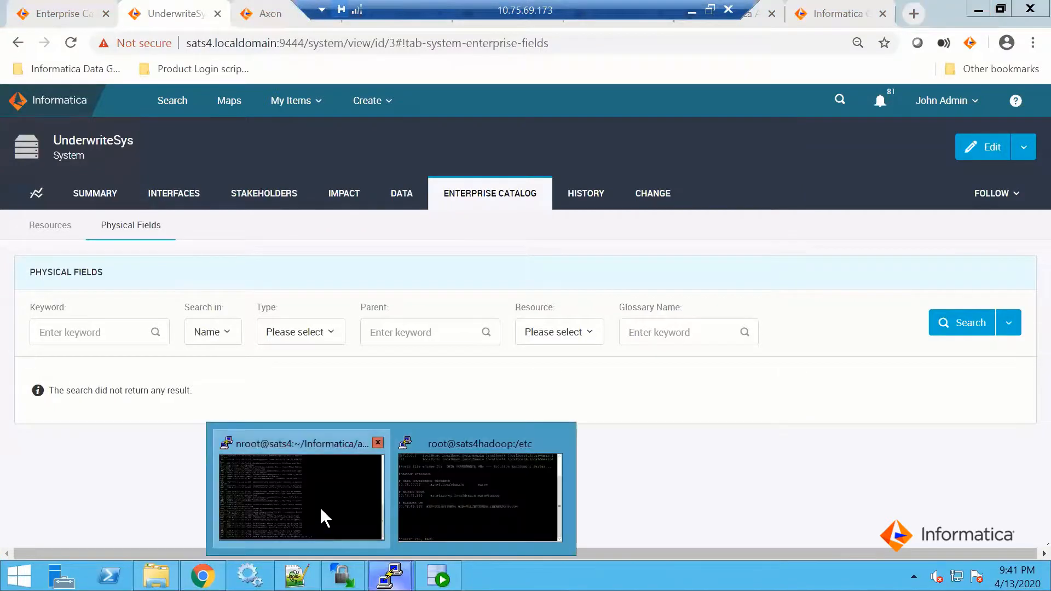
click(301, 495)
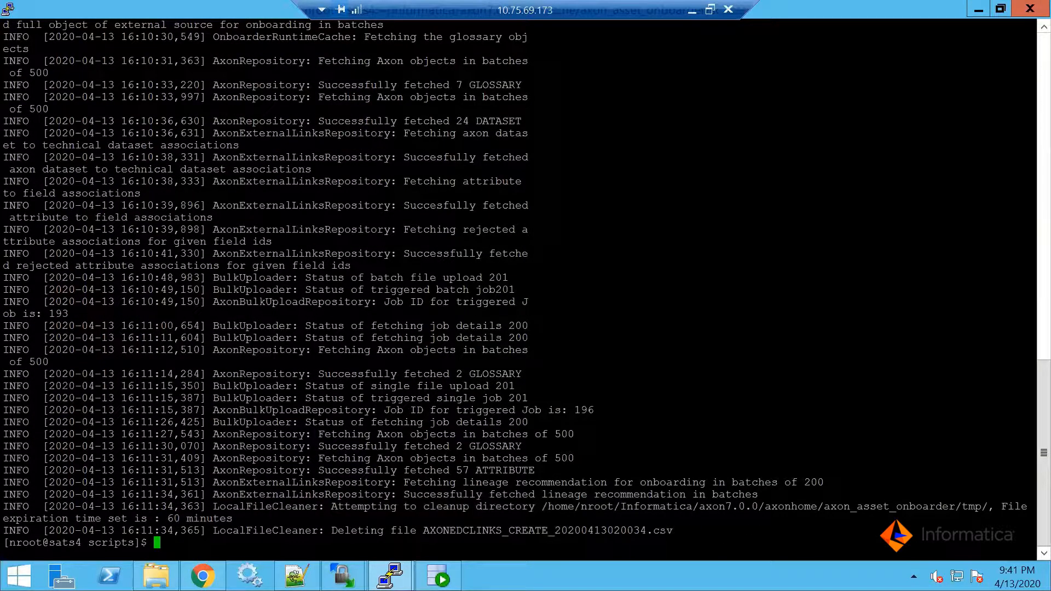
drag(676, 531, 333, 532)
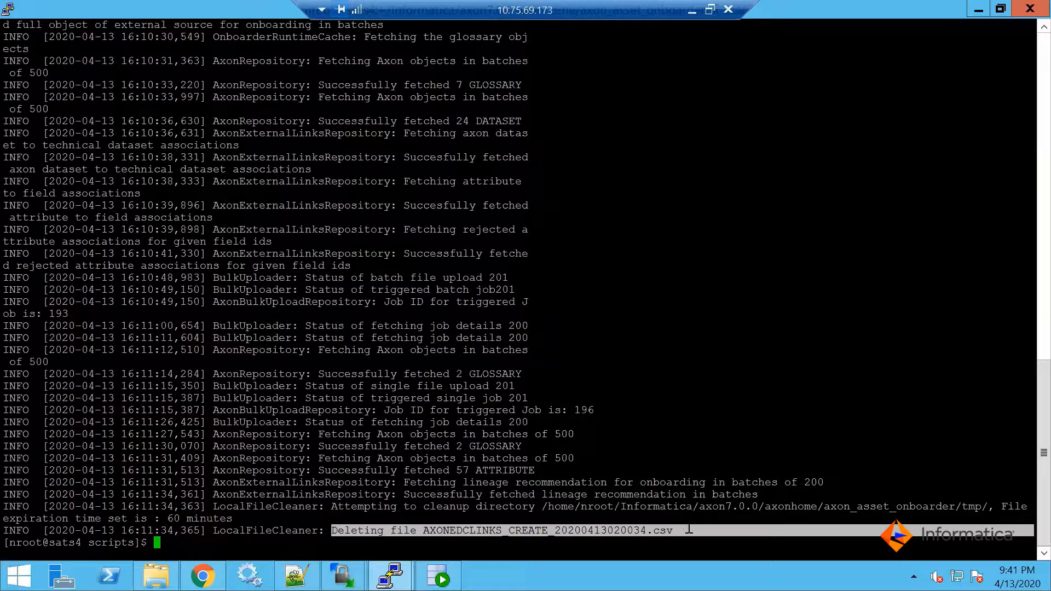
click(741, 522)
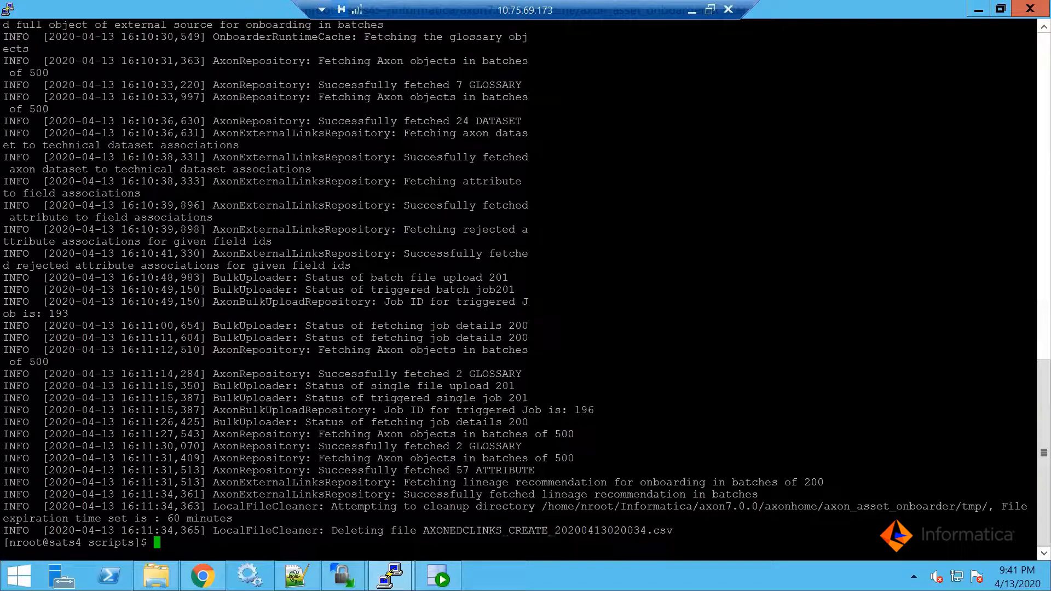
Switch to Chrome and reload the UnderwriteSys physical fields page to check the linked attributes and glossary names
click(202, 576)
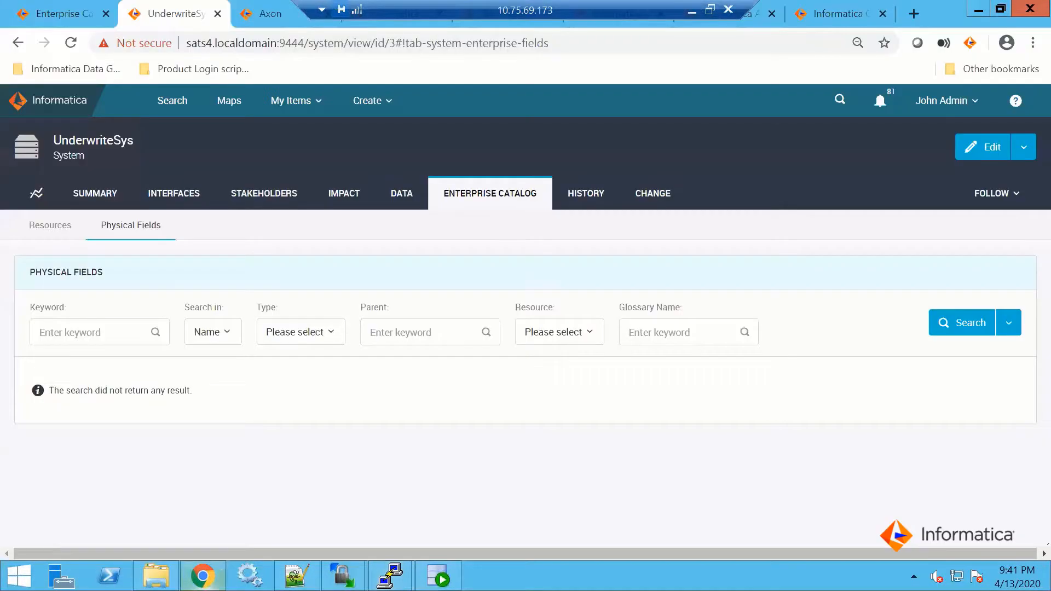
click(72, 43)
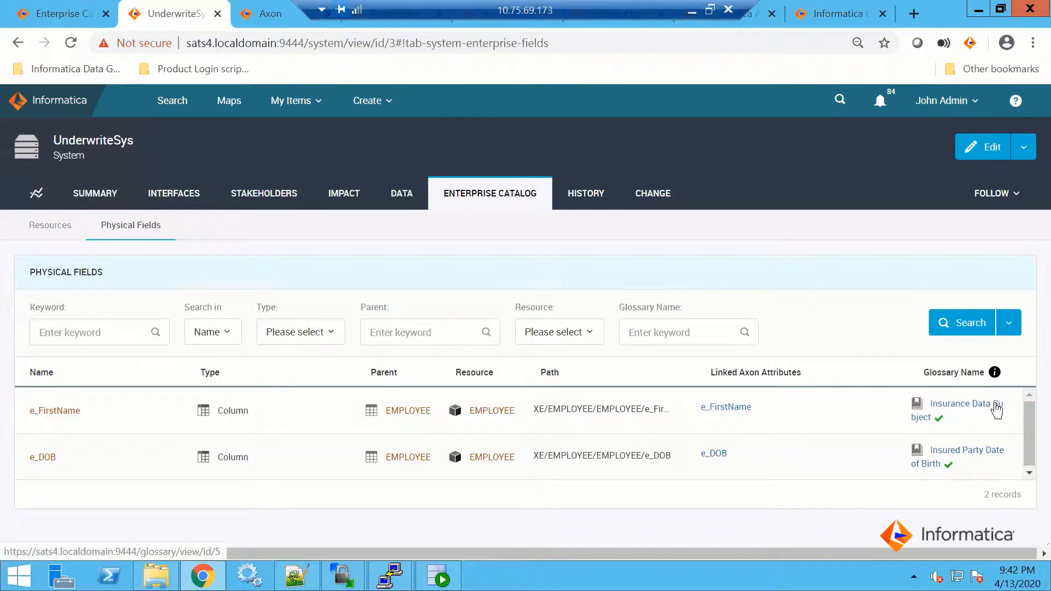
mouse_move(939, 423)
Check the Bulk Upload notifications for the data set, attribute and AXON-EDC link upload jobs, and close the notifications
click(884, 103)
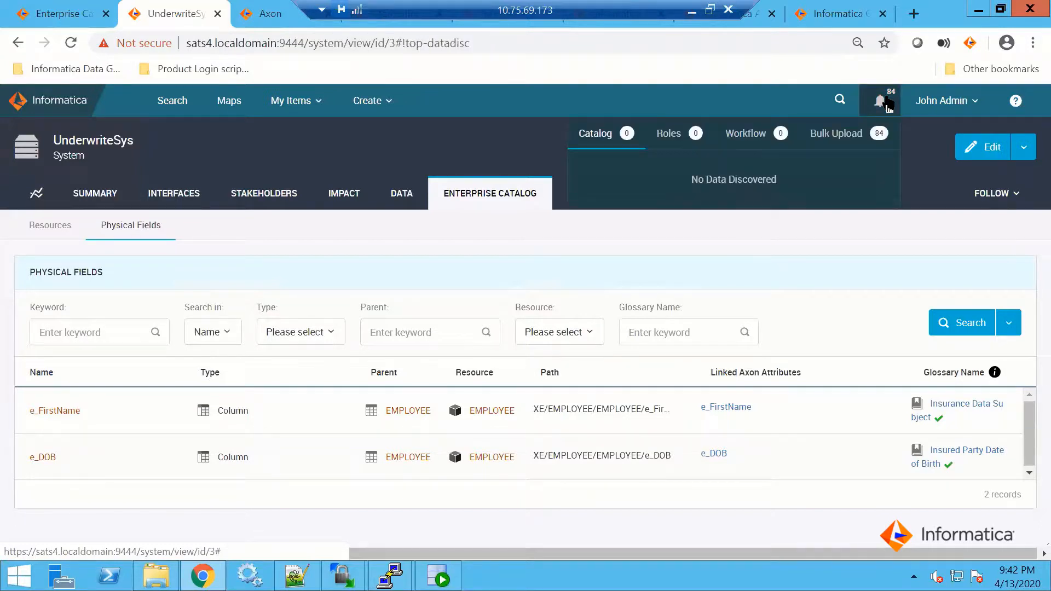
click(882, 139)
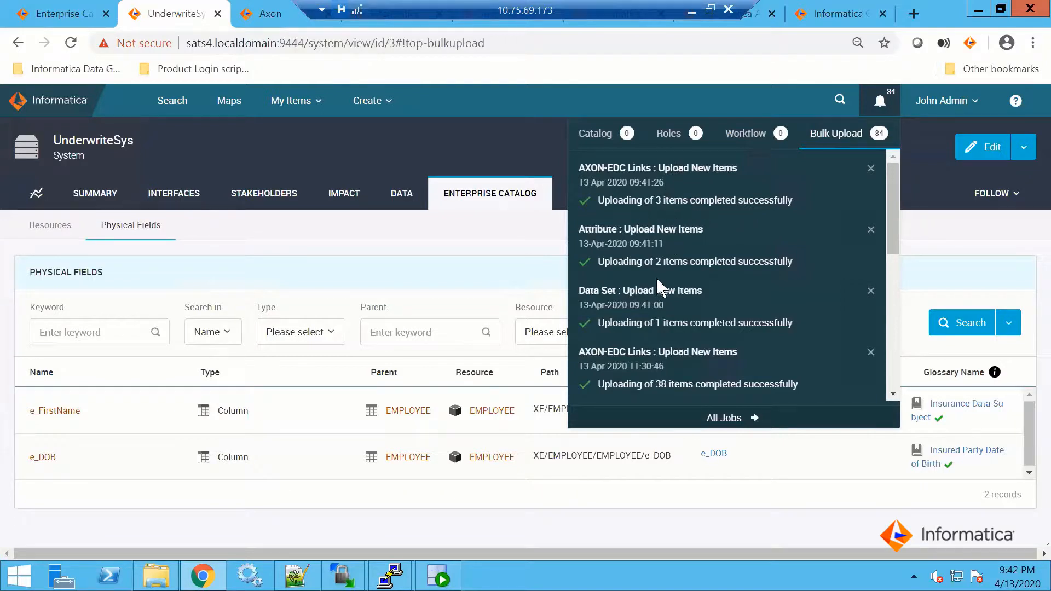
scroll(656, 278, down, 2)
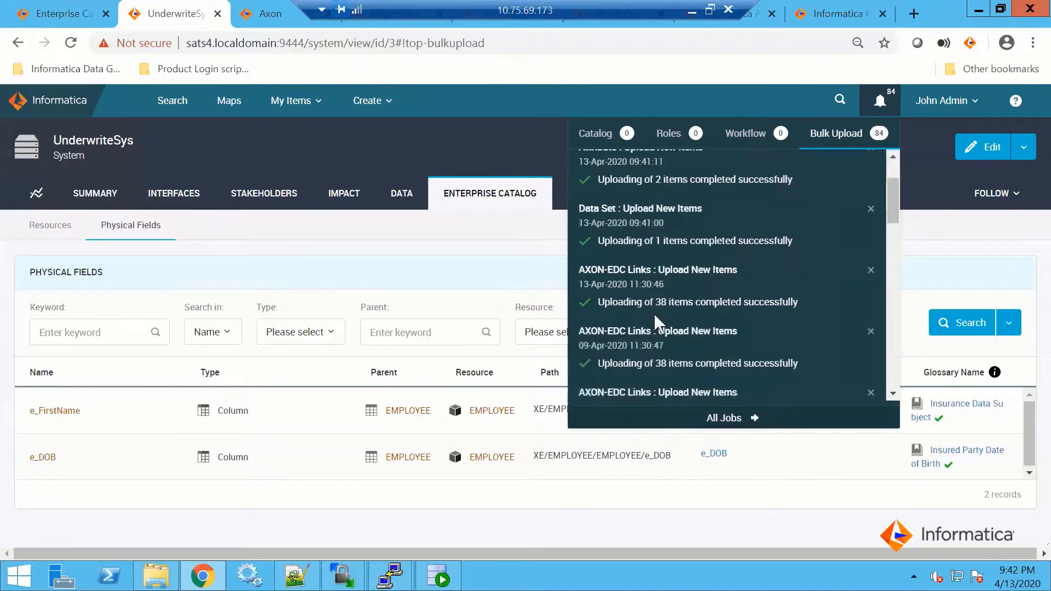
drag(655, 302, 720, 304)
scroll(685, 279, up, 2)
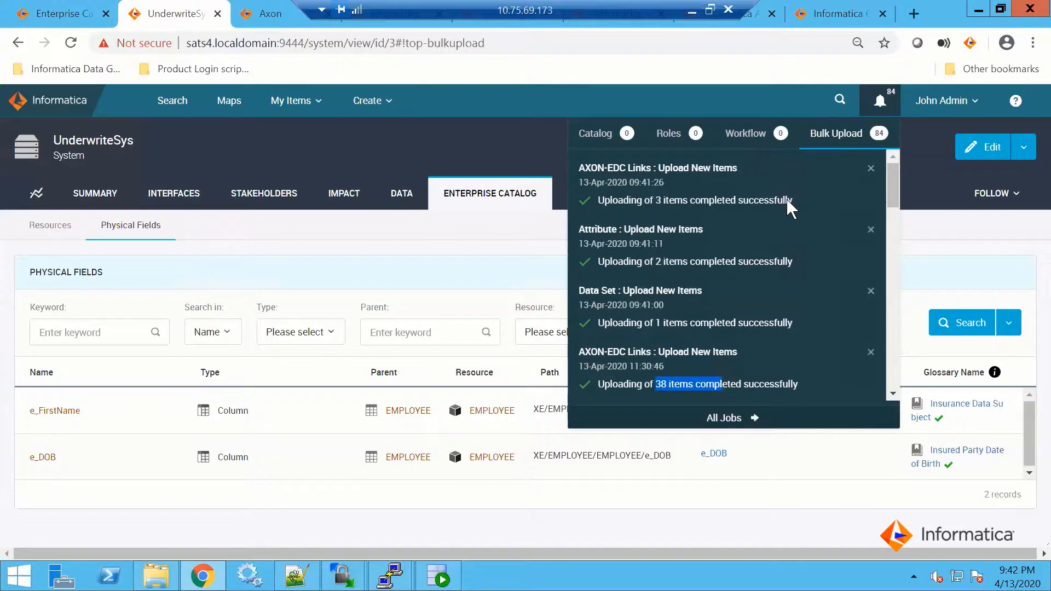
click(806, 98)
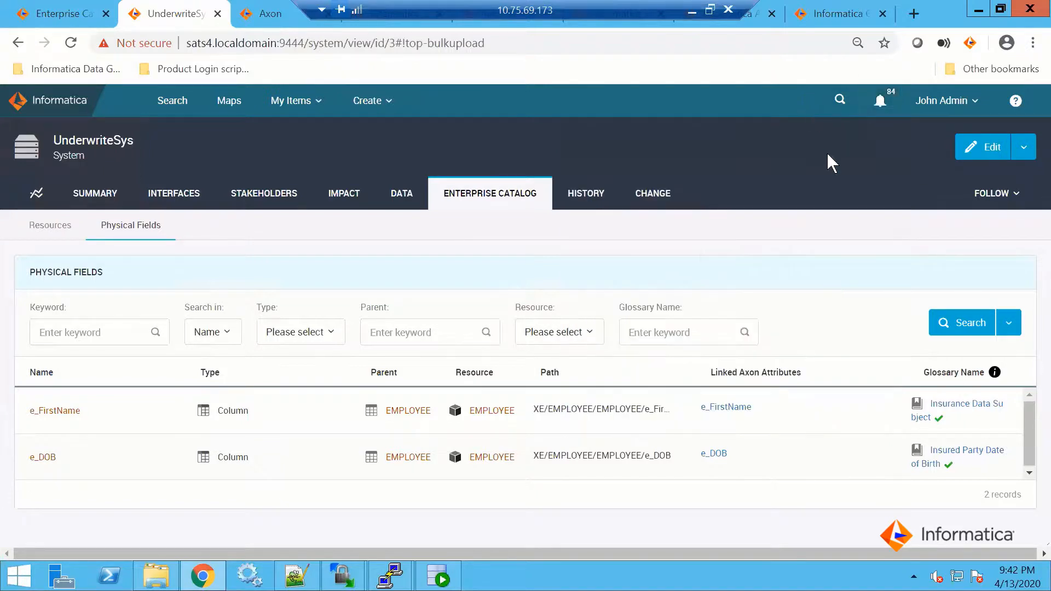
Open the Insurance Data Subject glossary term and examine its data attribute instances down to the UnderwriteSys entry
click(954, 403)
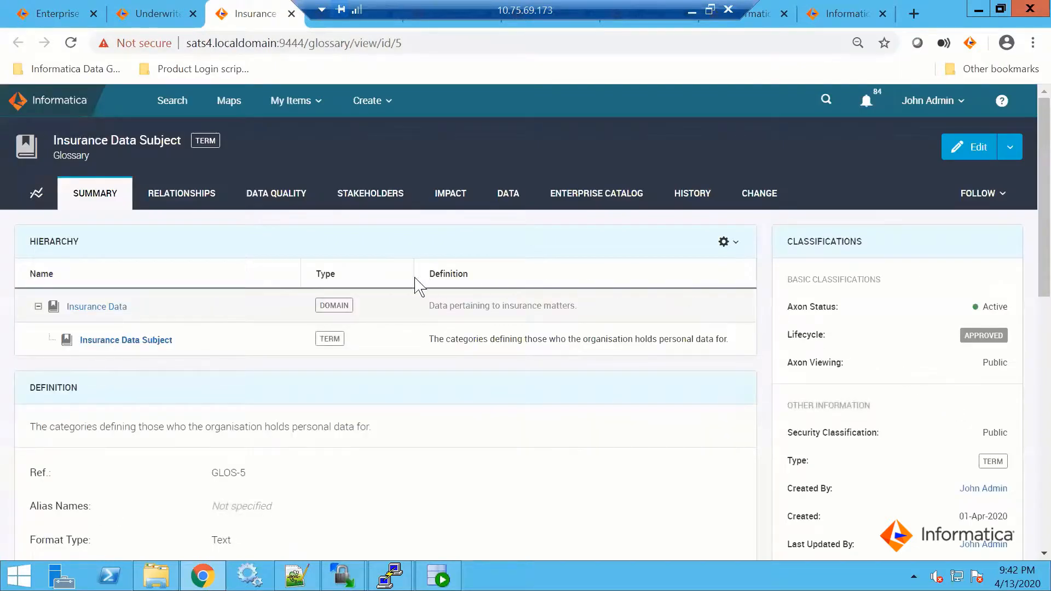
click(508, 203)
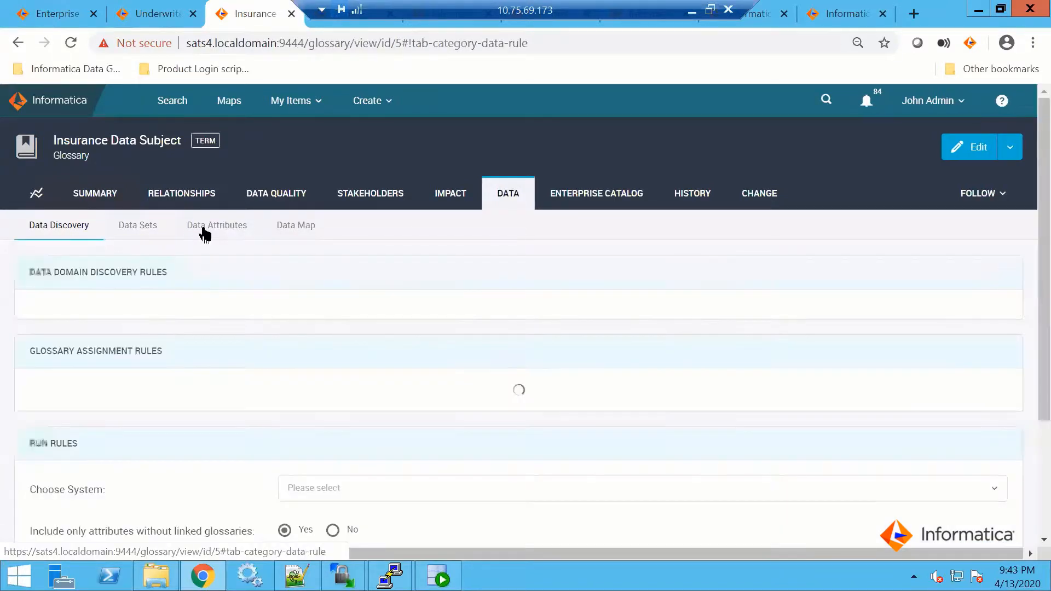
click(206, 234)
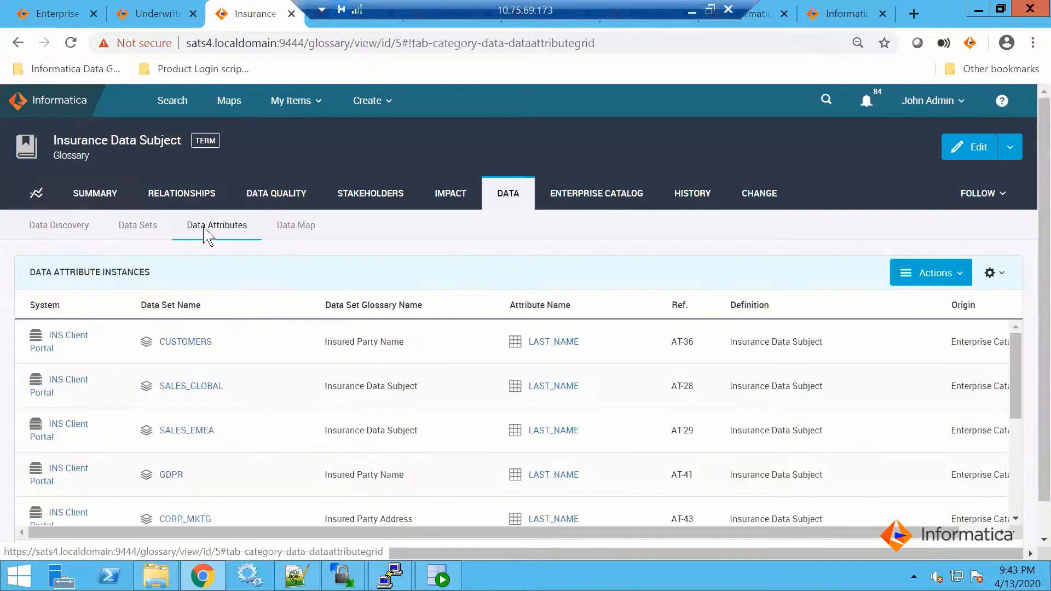
drag(1013, 367, 1018, 507)
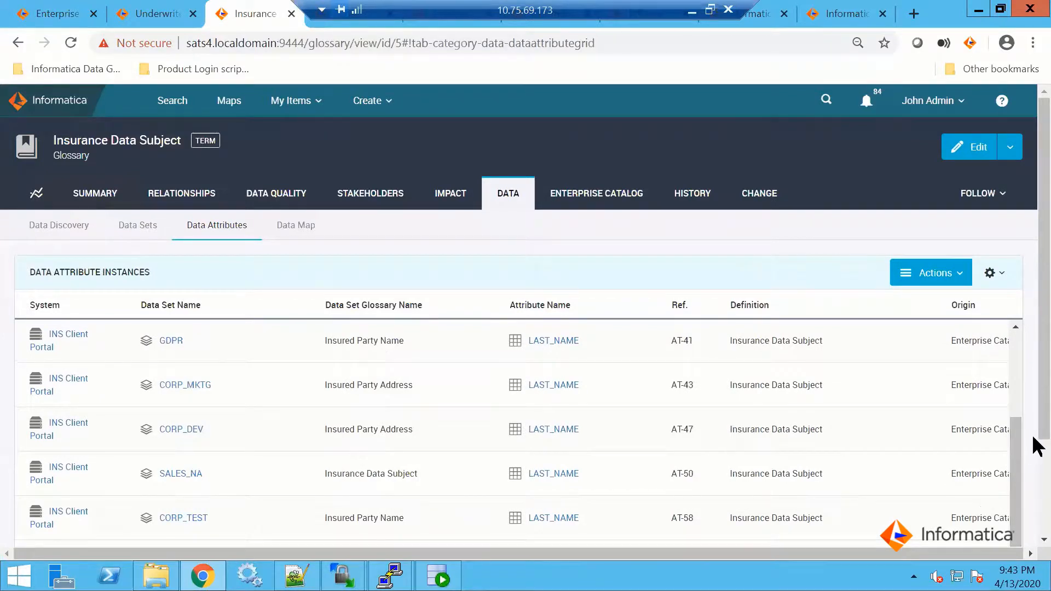
scroll(1034, 498, down, 2)
drag(1034, 529, 1034, 544)
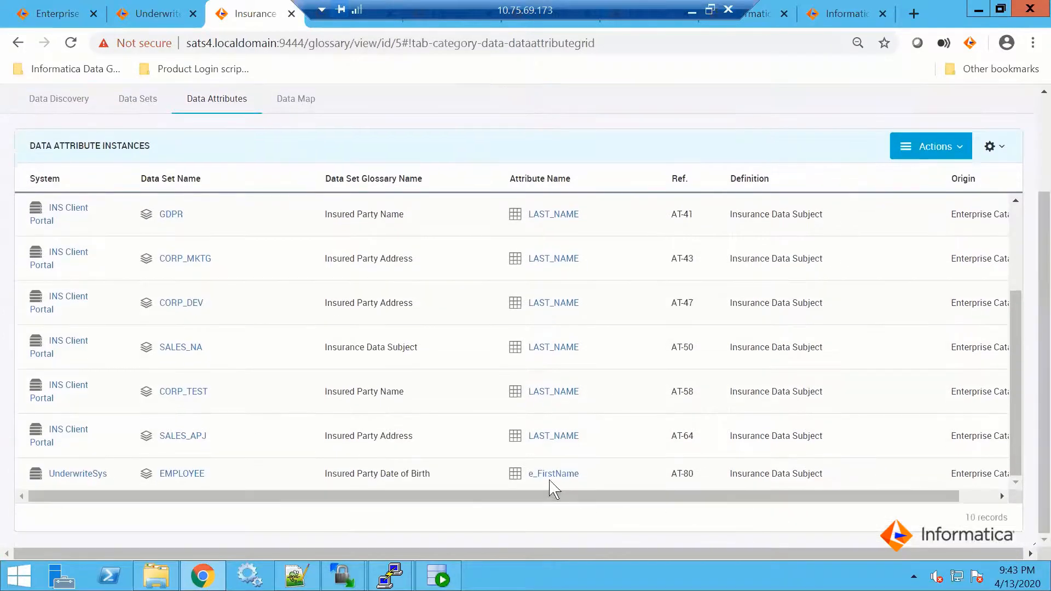
drag(660, 509, 306, 516)
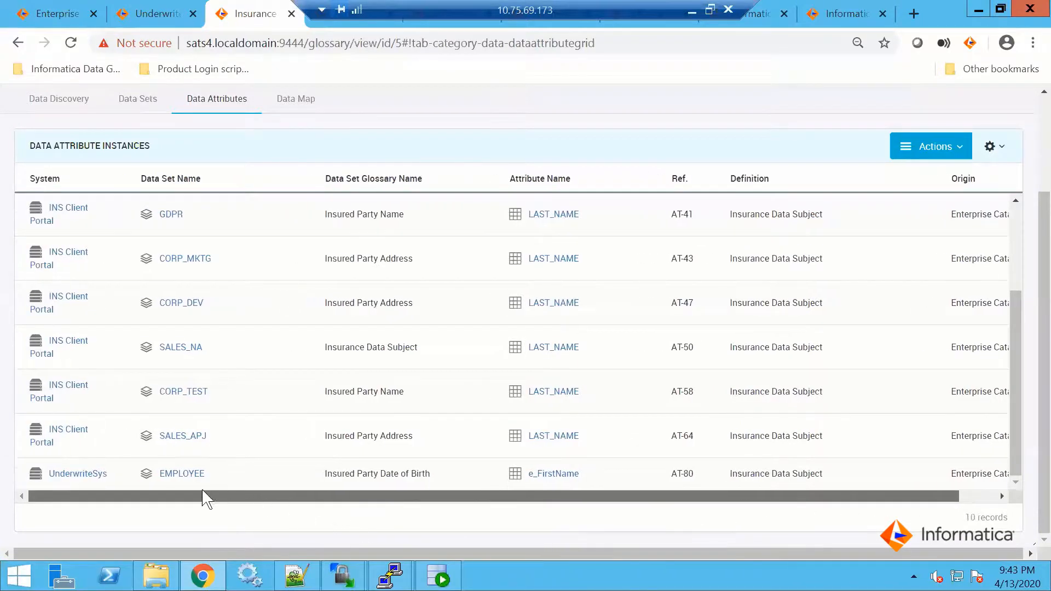
scroll(261, 291, up, 3)
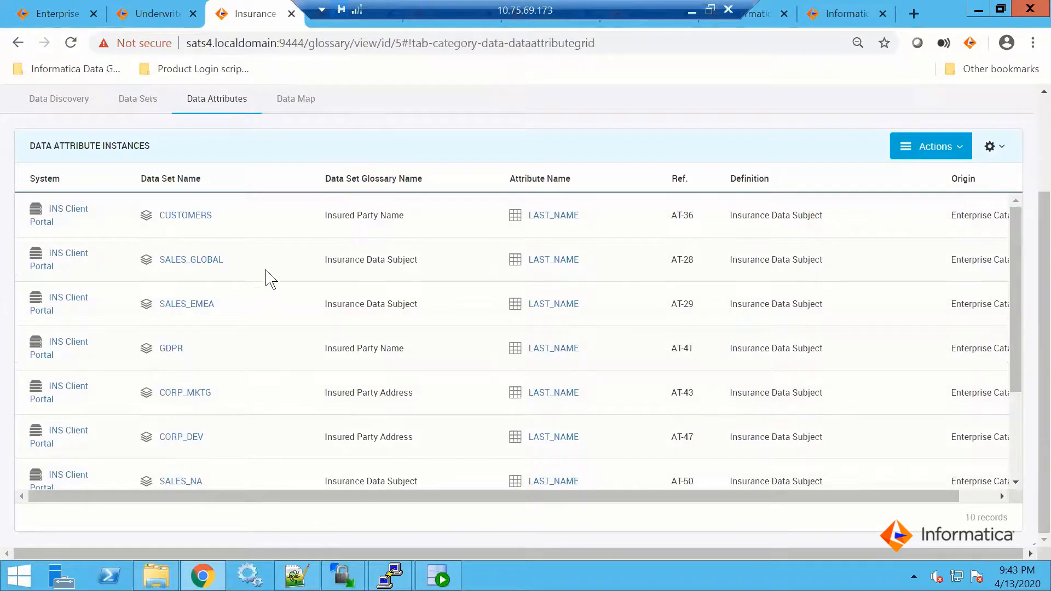
scroll(264, 284, up, 3)
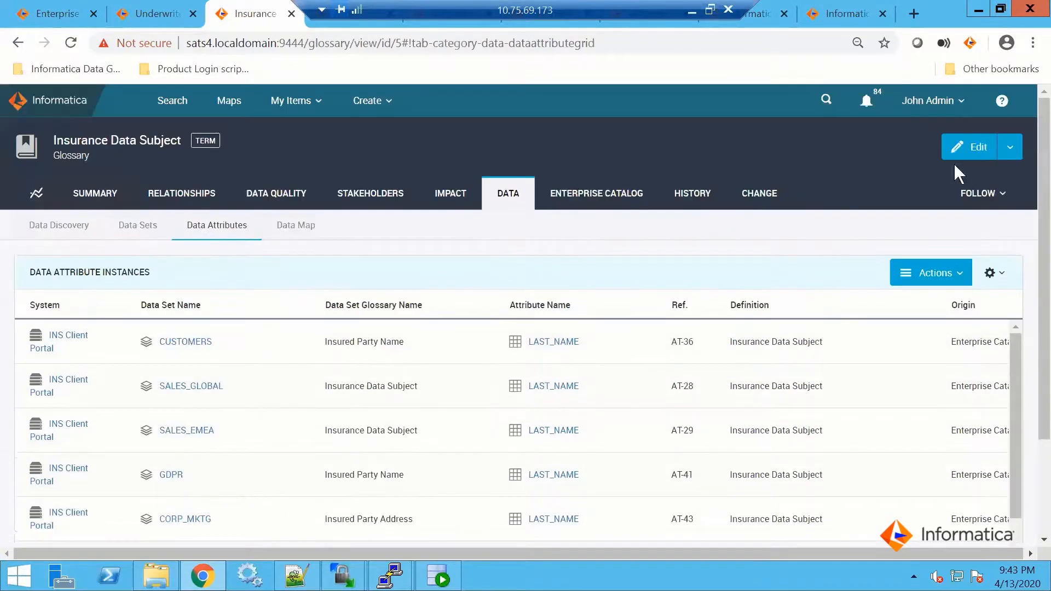
Show the term's Data Map as Data Set Lineage and look for the UnderwriteSys EMPLOYEE data set
click(294, 232)
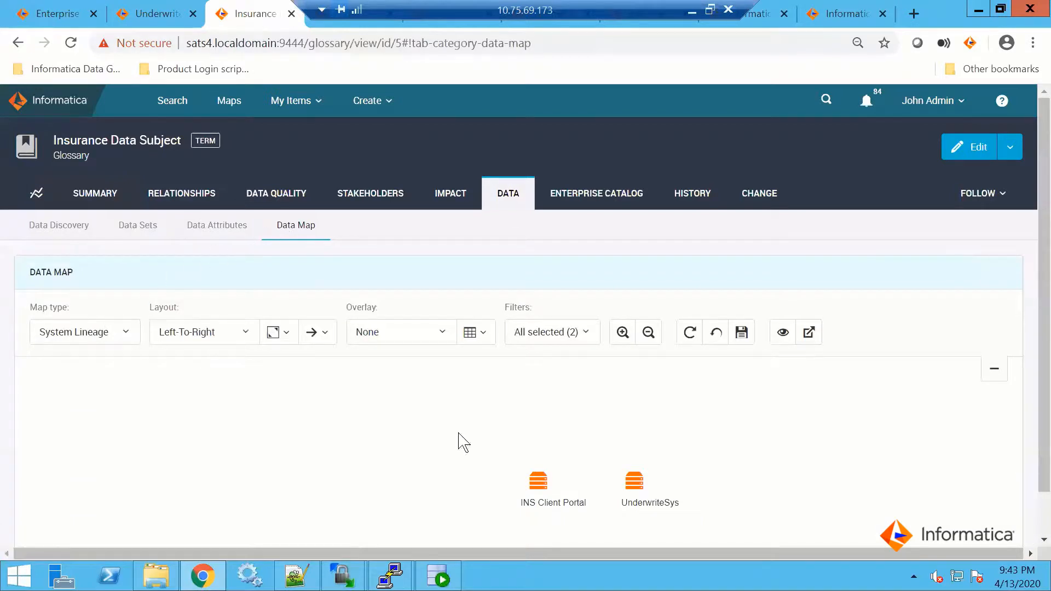
click(639, 485)
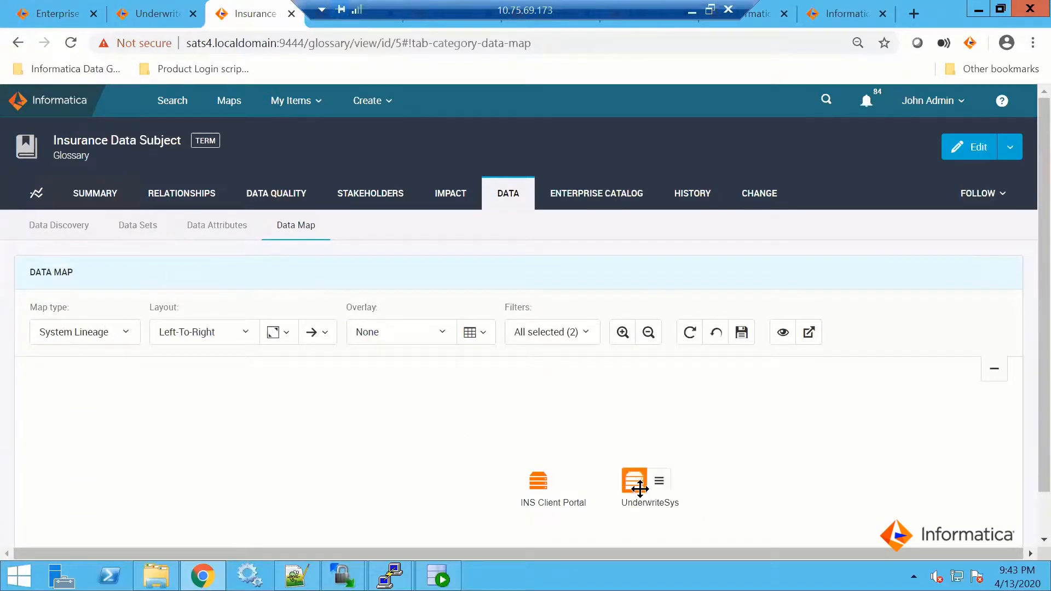
click(125, 333)
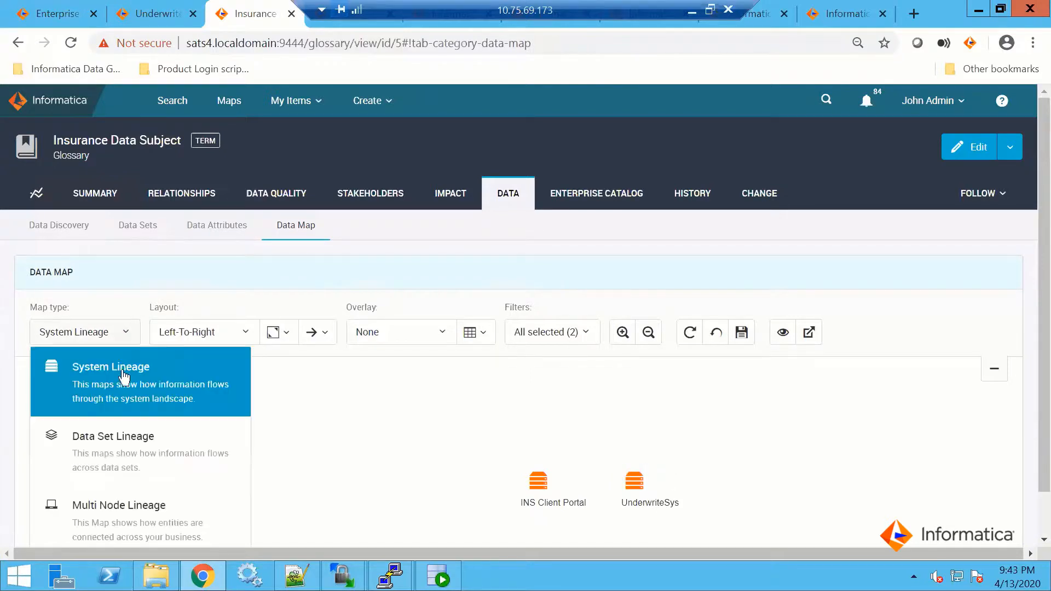
click(114, 437)
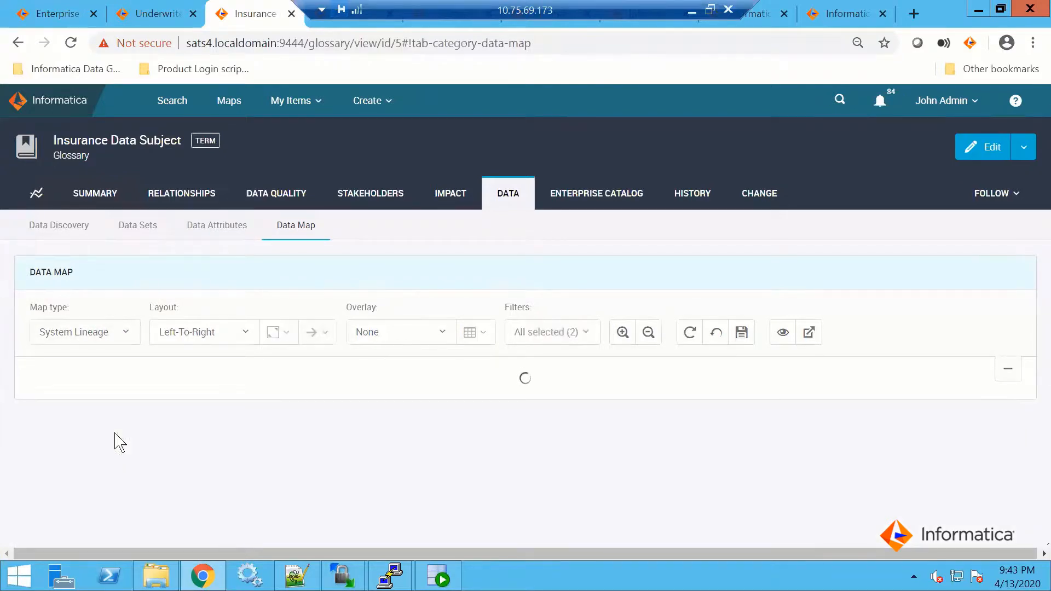
scroll(325, 438, down, 3)
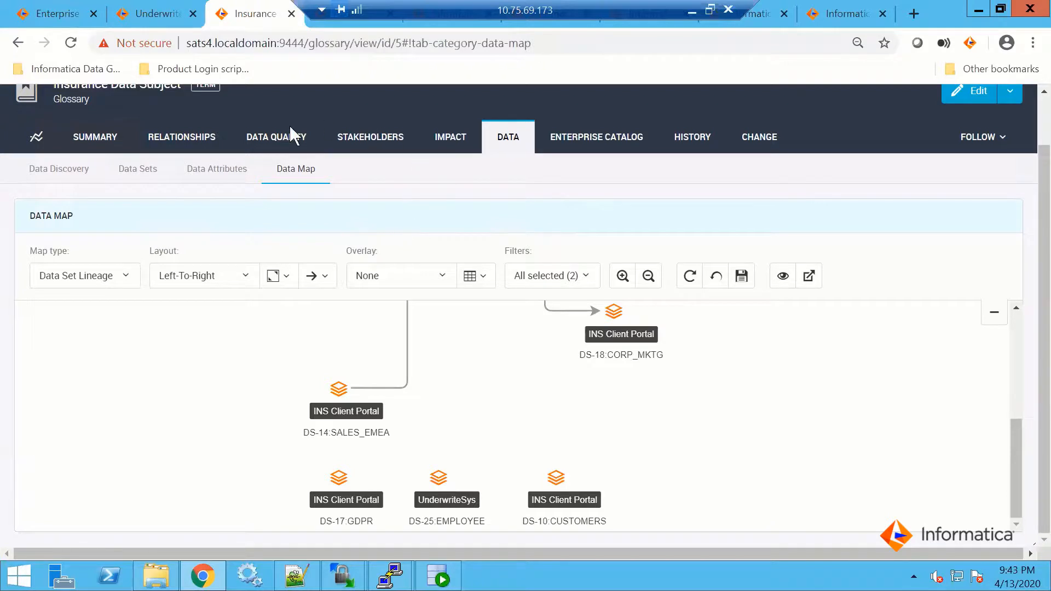
Review the term's impact policies, and open the INS Client Portal system from its data attribute instances
click(84, 174)
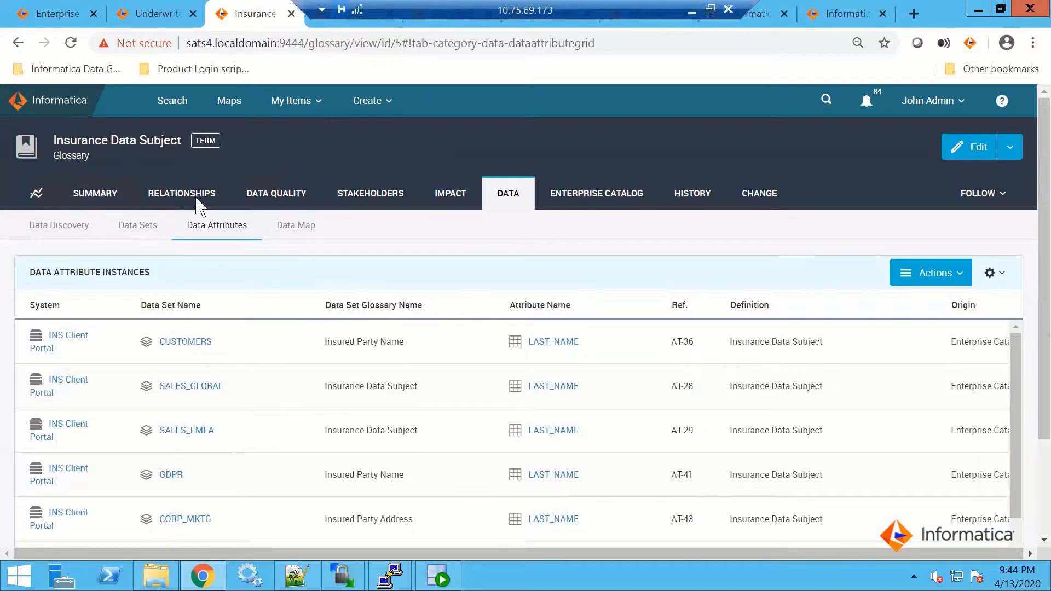
click(443, 192)
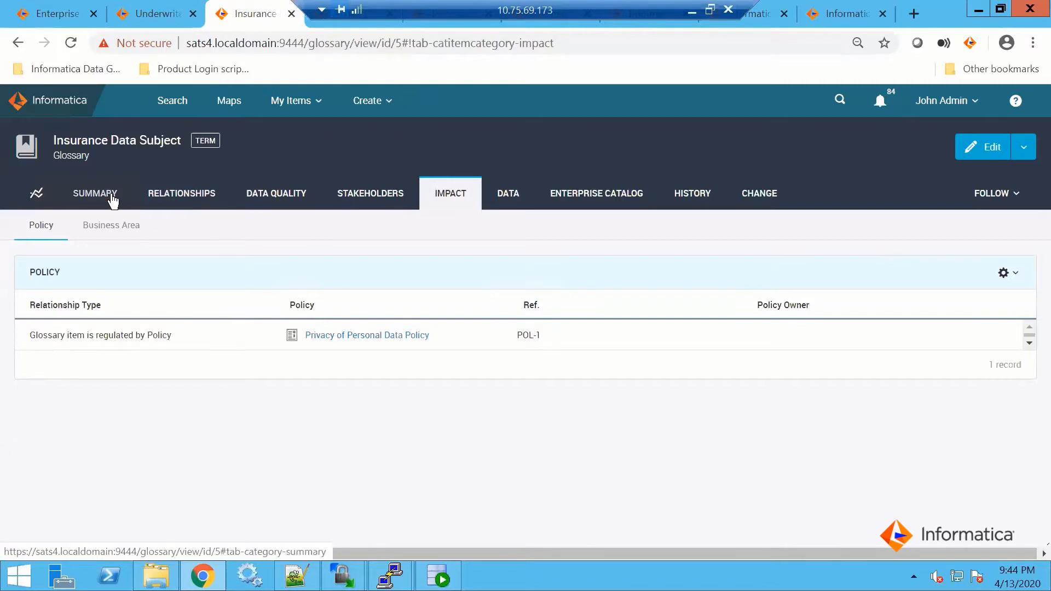
click(524, 200)
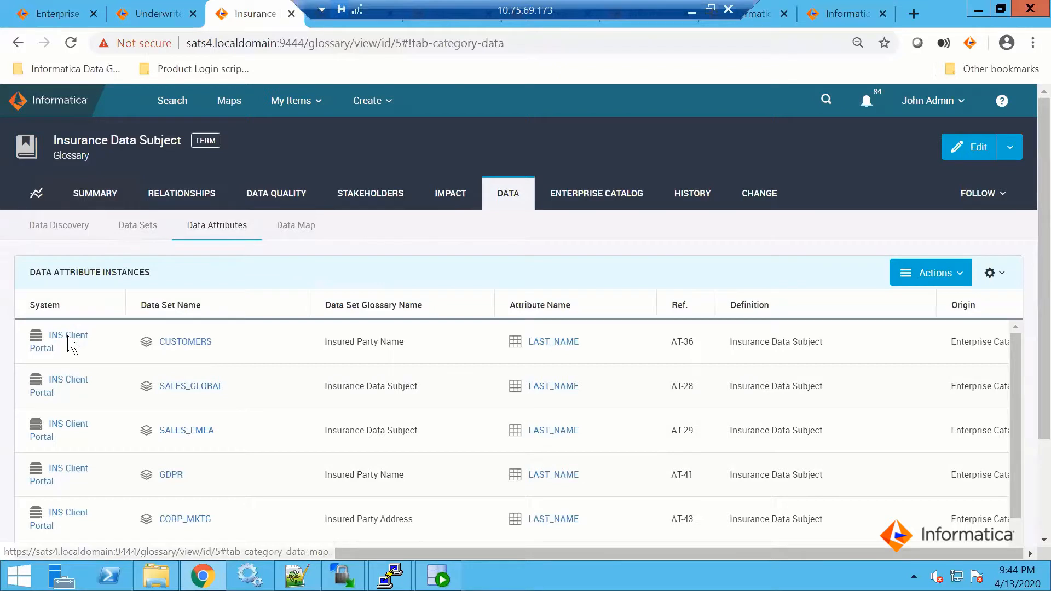
click(67, 337)
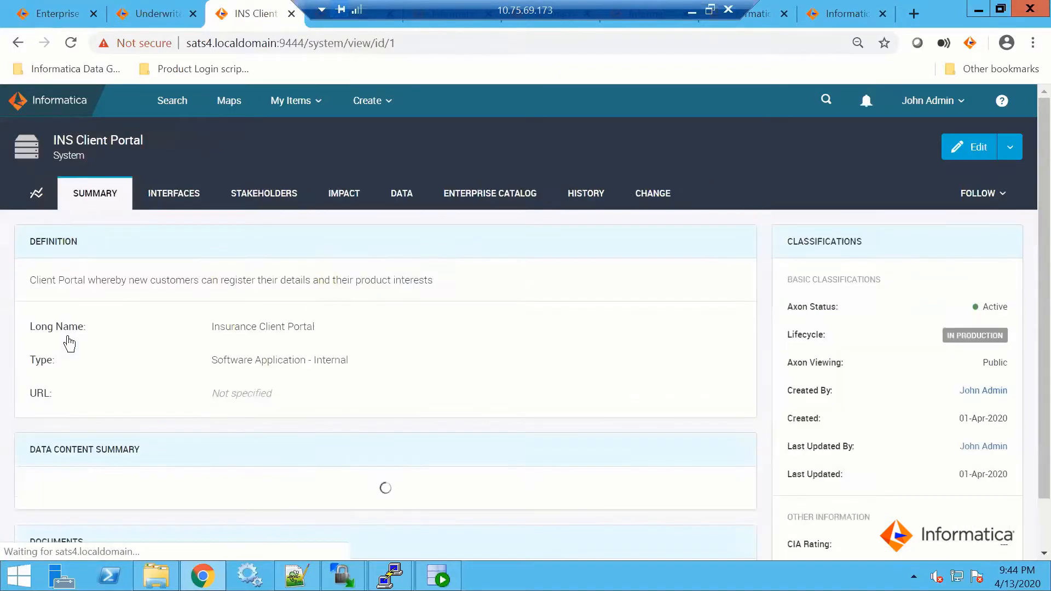
Examine the full list of data attributes belonging to the INS Client Portal system, including their data sets and glossary names
click(412, 199)
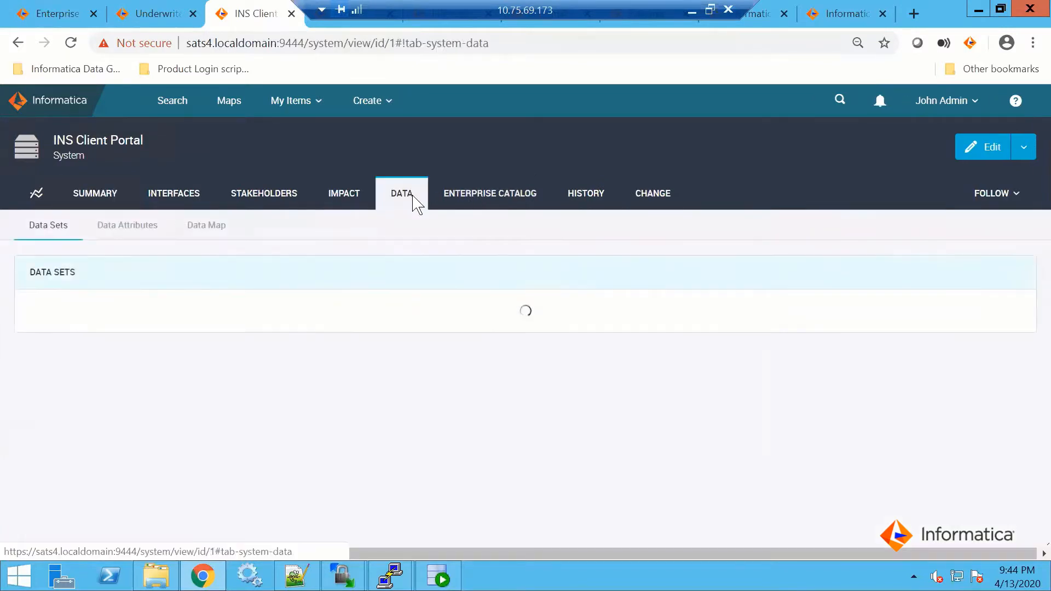
click(144, 227)
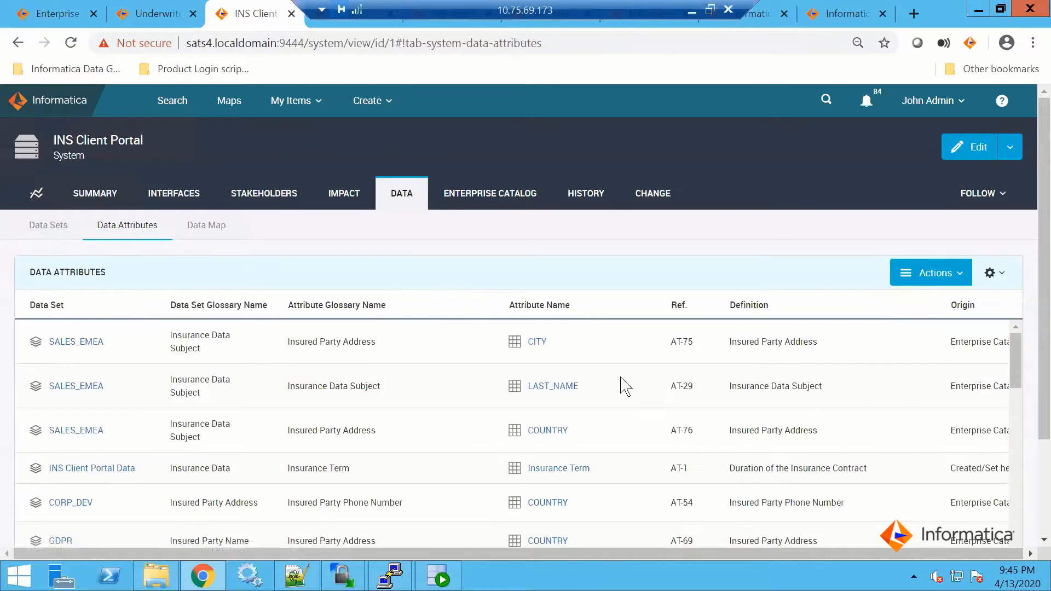
drag(1015, 356, 1015, 438)
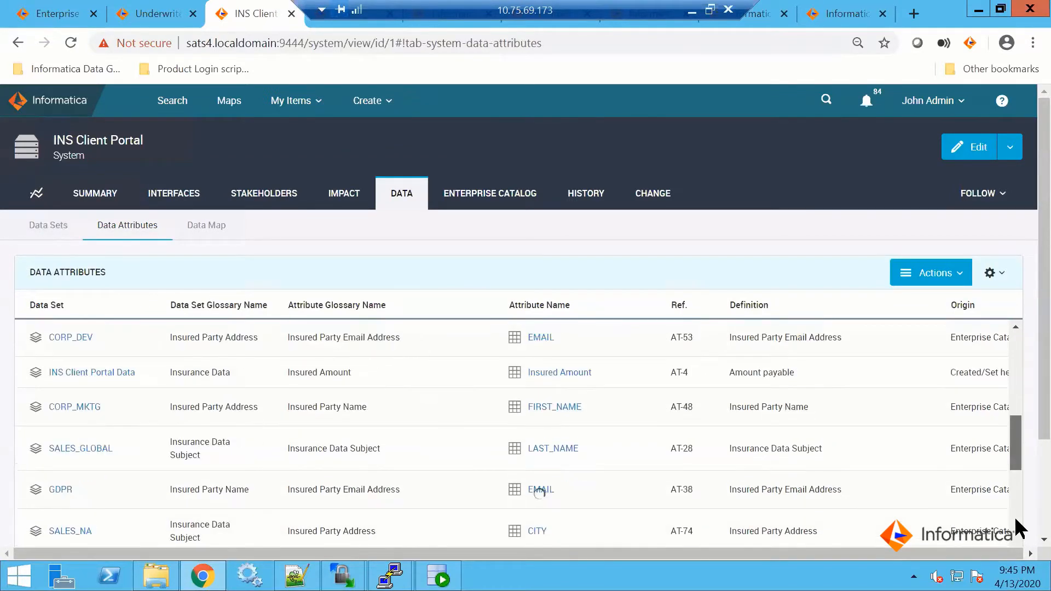
scroll(1017, 537, down, 5)
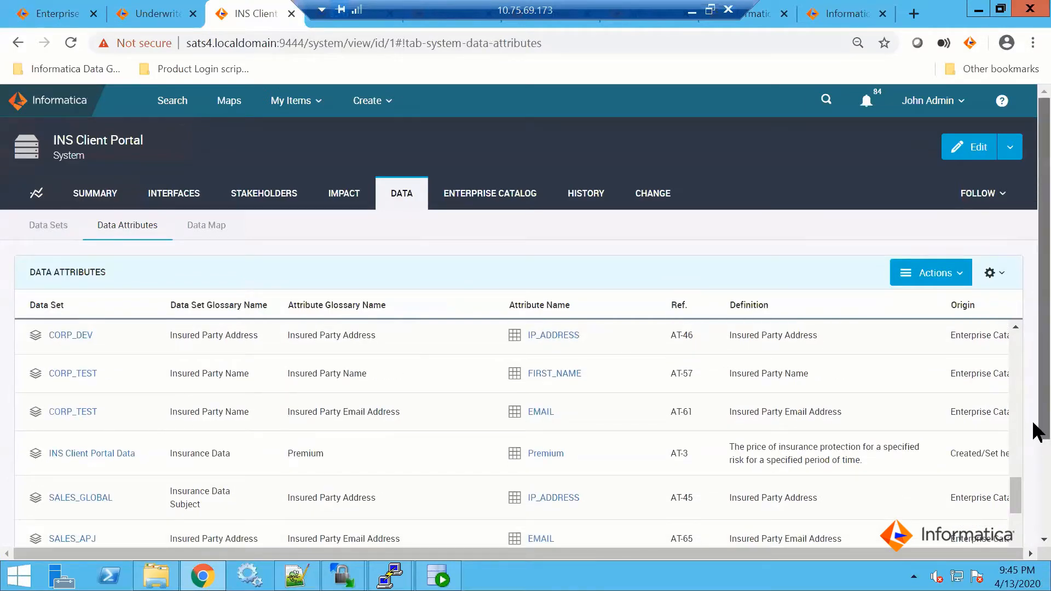
scroll(1032, 481, down, 2)
scroll(1032, 482, down, 2)
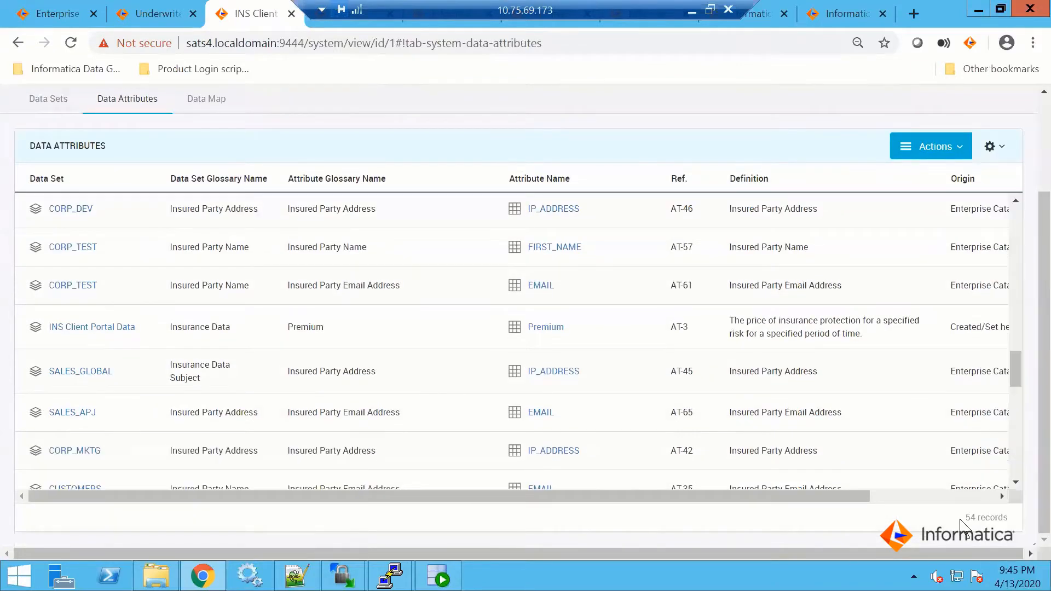
scroll(745, 424, up, 10)
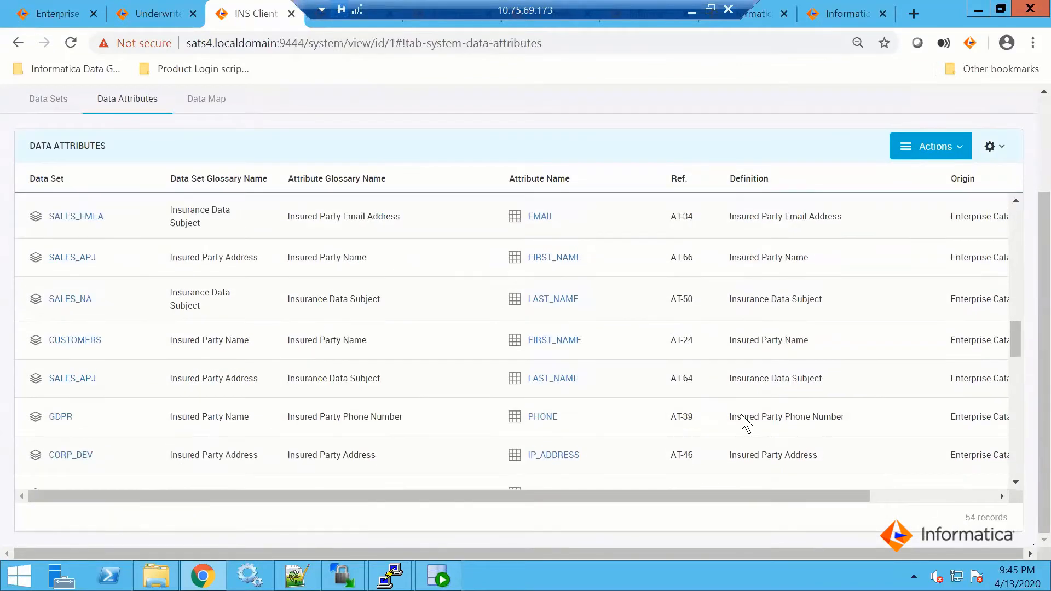
scroll(745, 424, up, 3)
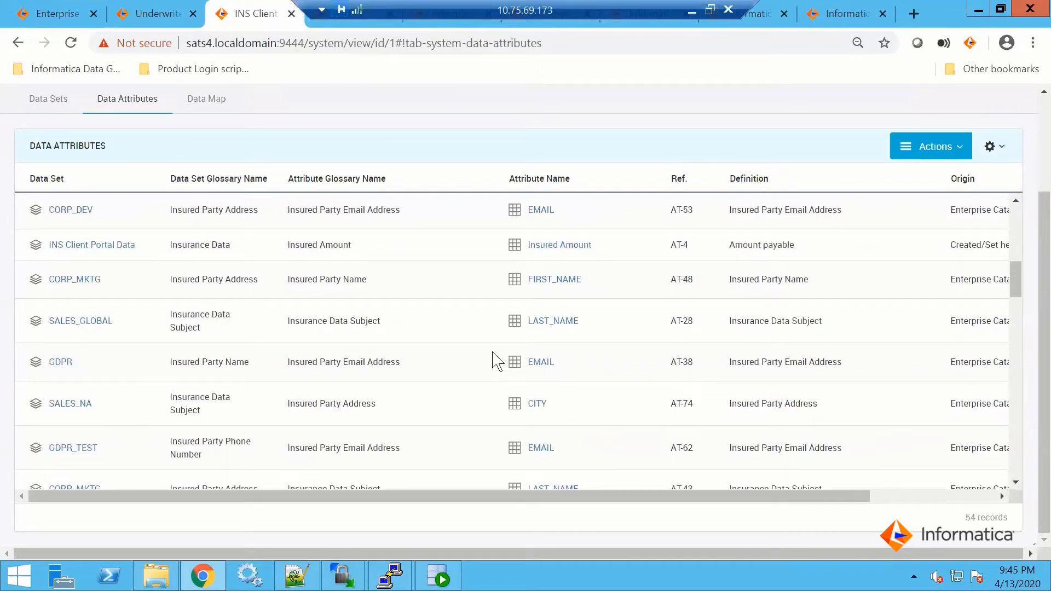
scroll(1035, 110, up, 5)
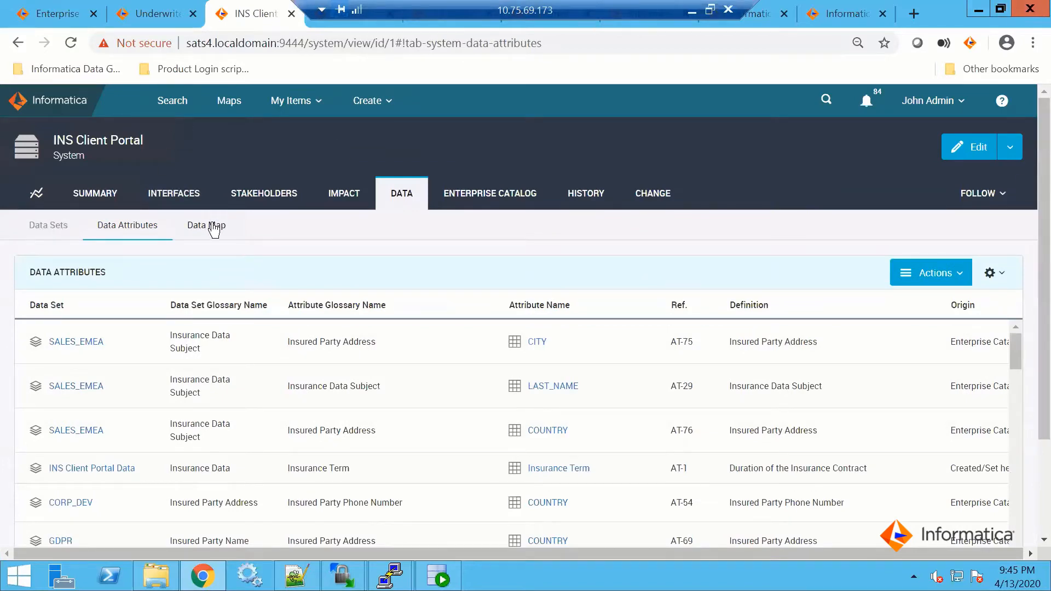
Review the Enterprise Catalog resources linked to the INS Client Portal system and show its physical fields
click(469, 192)
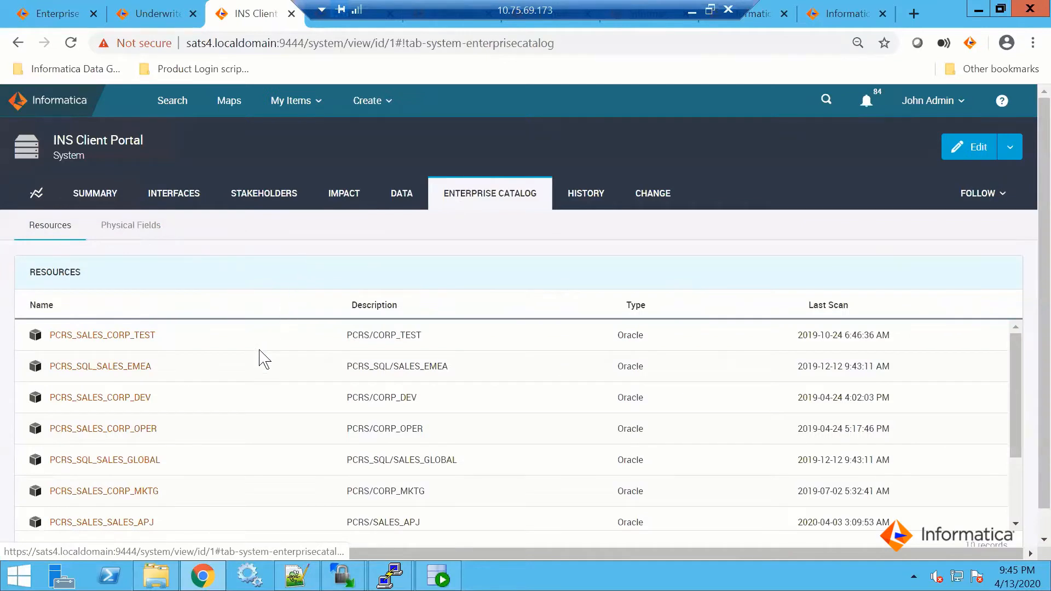
scroll(265, 434, down, 3)
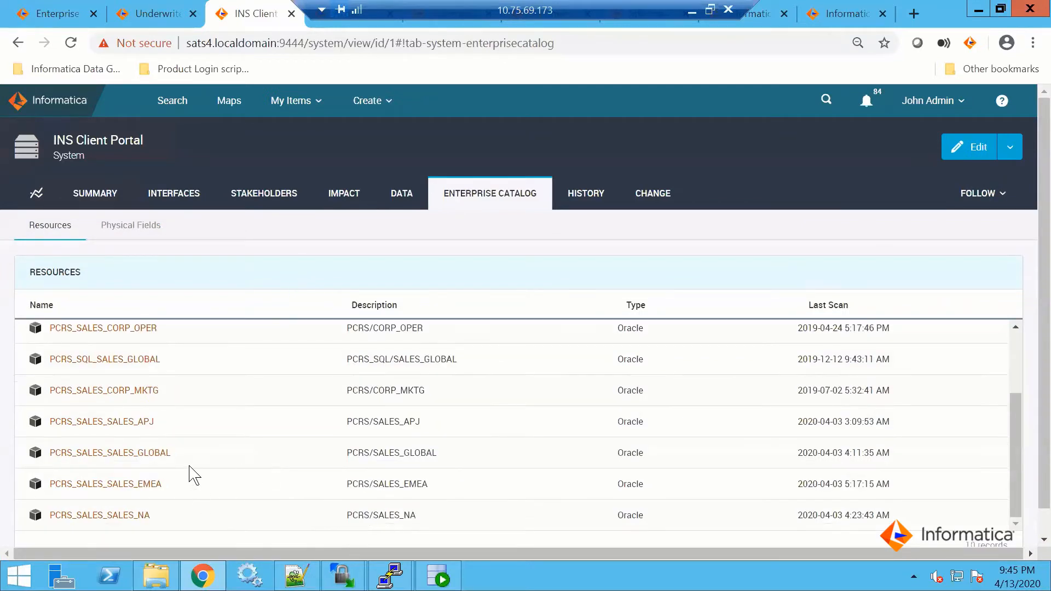
scroll(192, 474, up, 3)
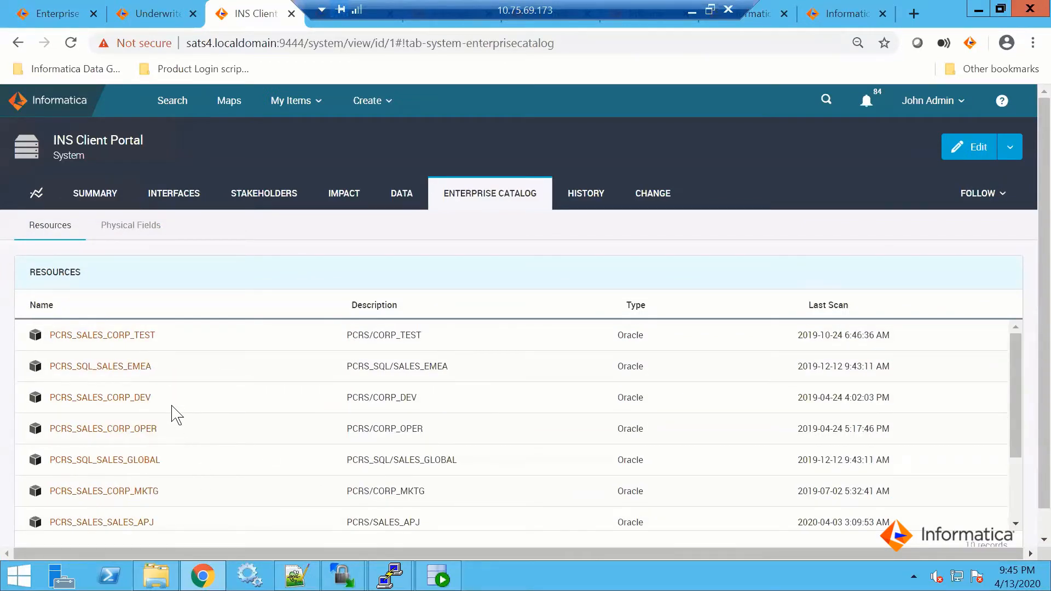
scroll(173, 413, down, 3)
scroll(176, 411, down, 1)
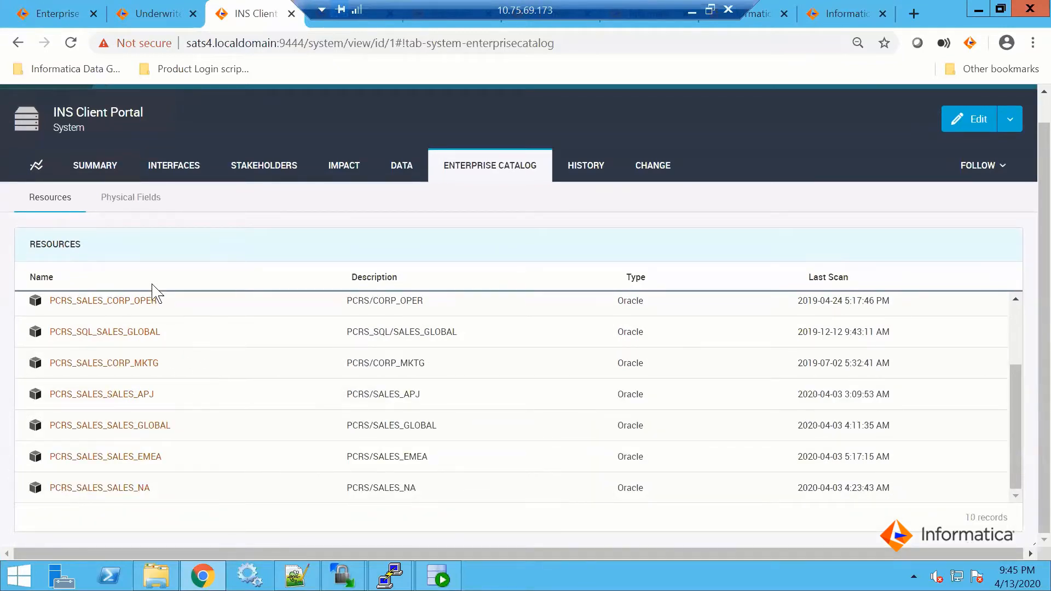
click(118, 208)
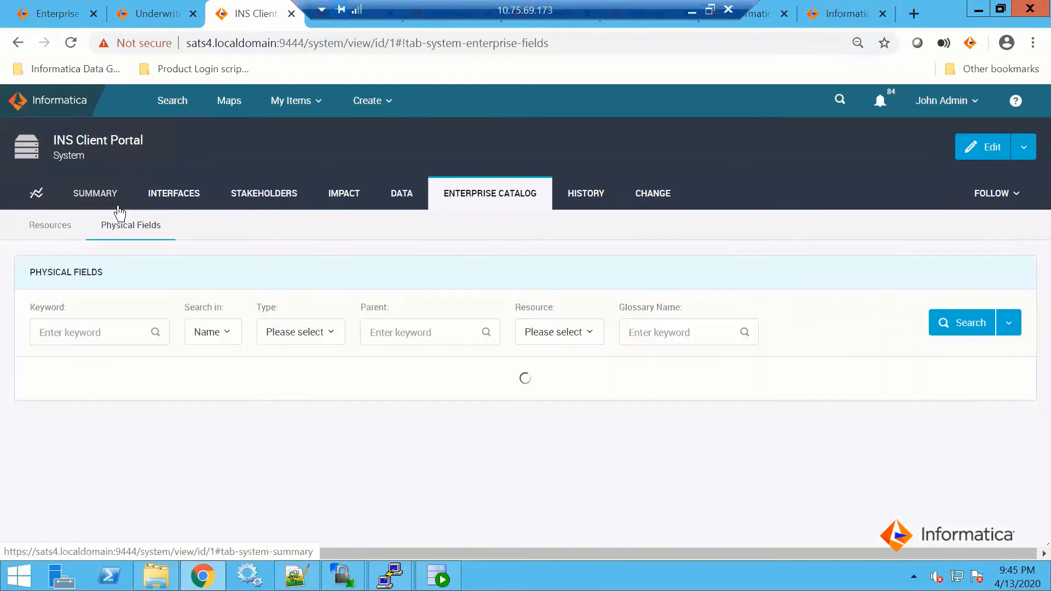